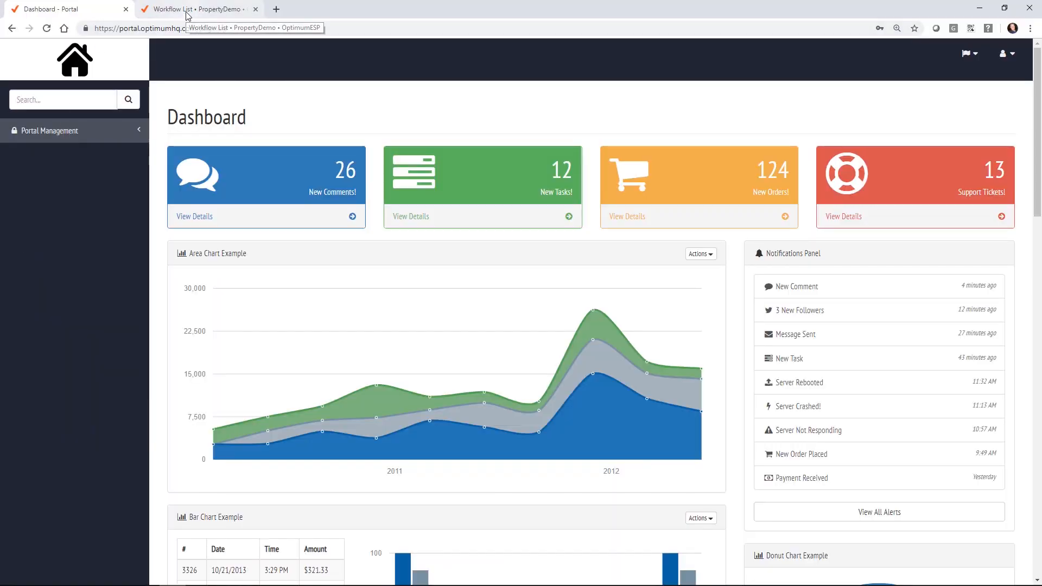
Step: Create a new dataset named 'Property' from the PropertyDemo dataset list
left_click(188, 11)
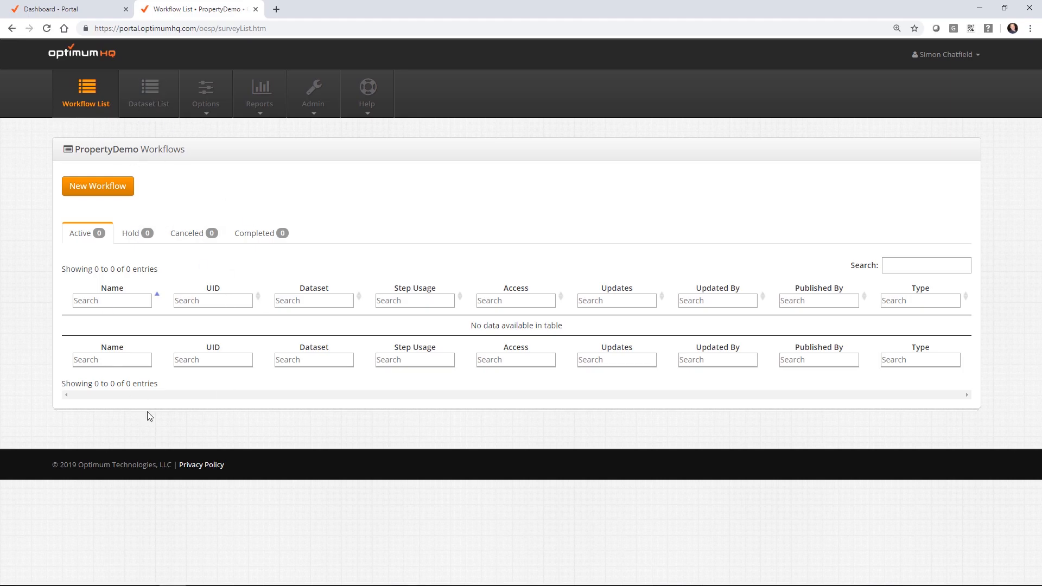
left_click(162, 95)
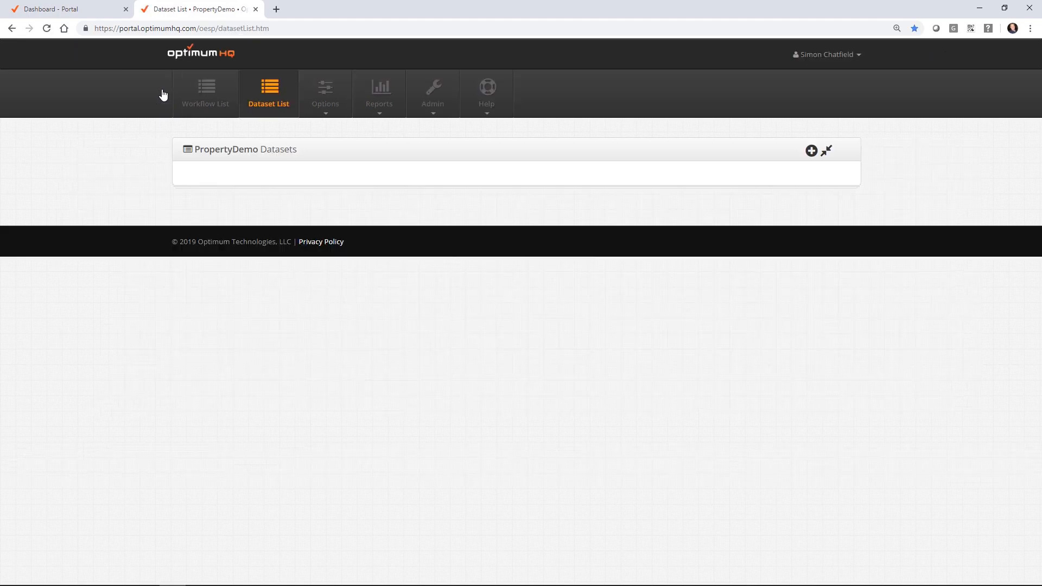
left_click(809, 154)
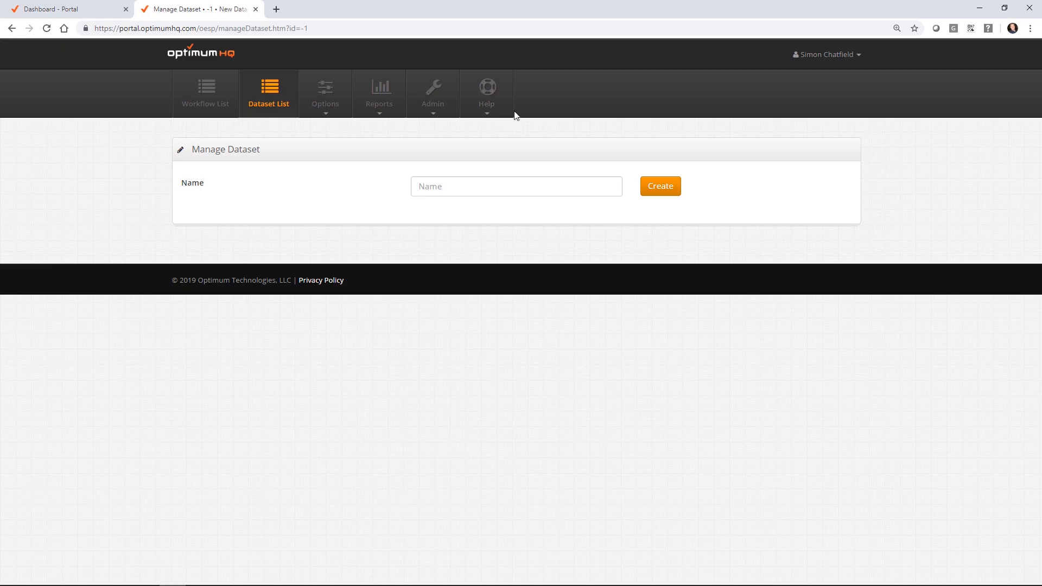
left_click(442, 192)
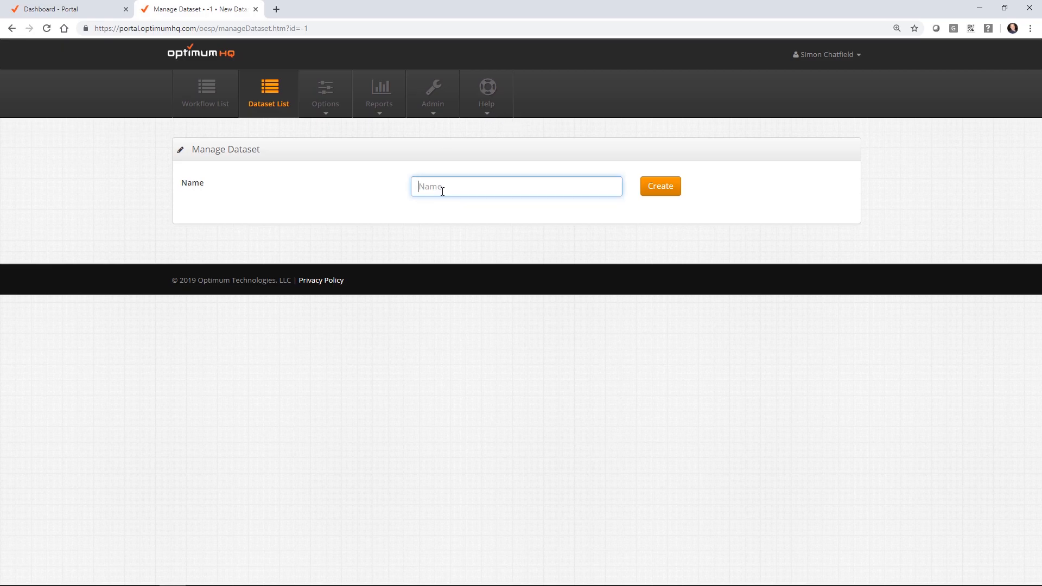
type("Property")
left_click(672, 188)
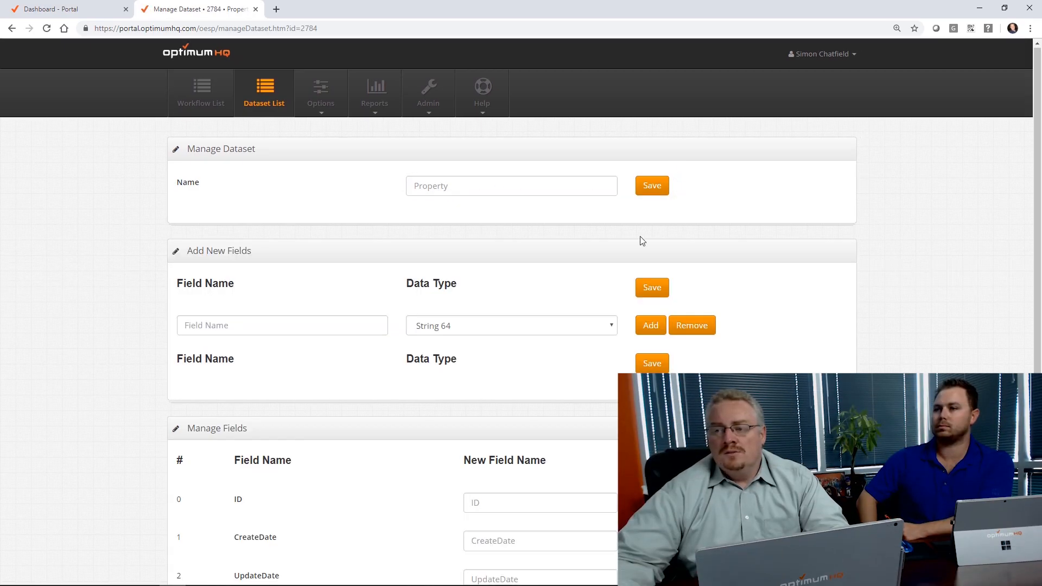
scroll(747, 203, "down", 2)
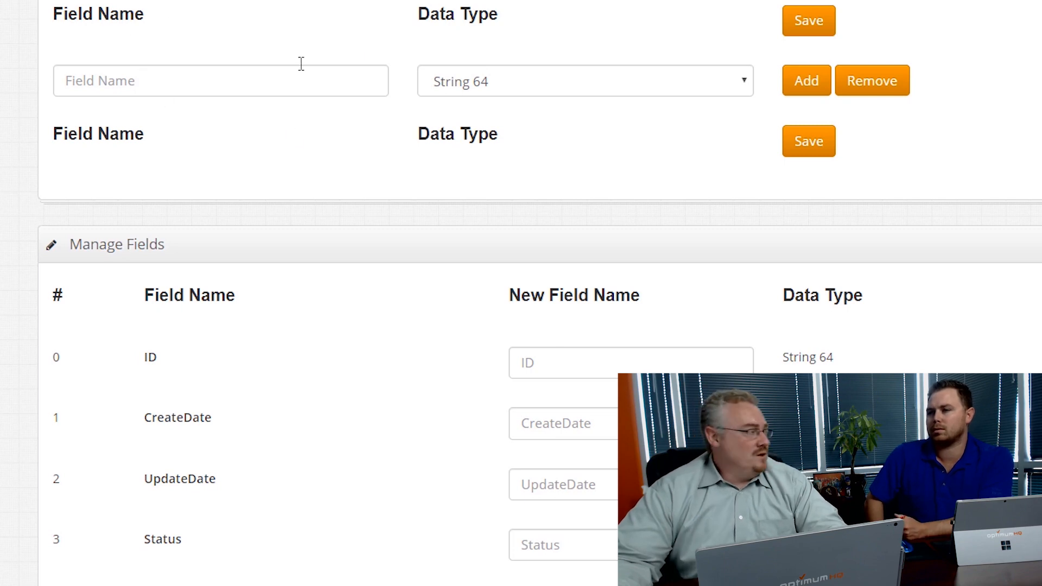
left_click(277, 85)
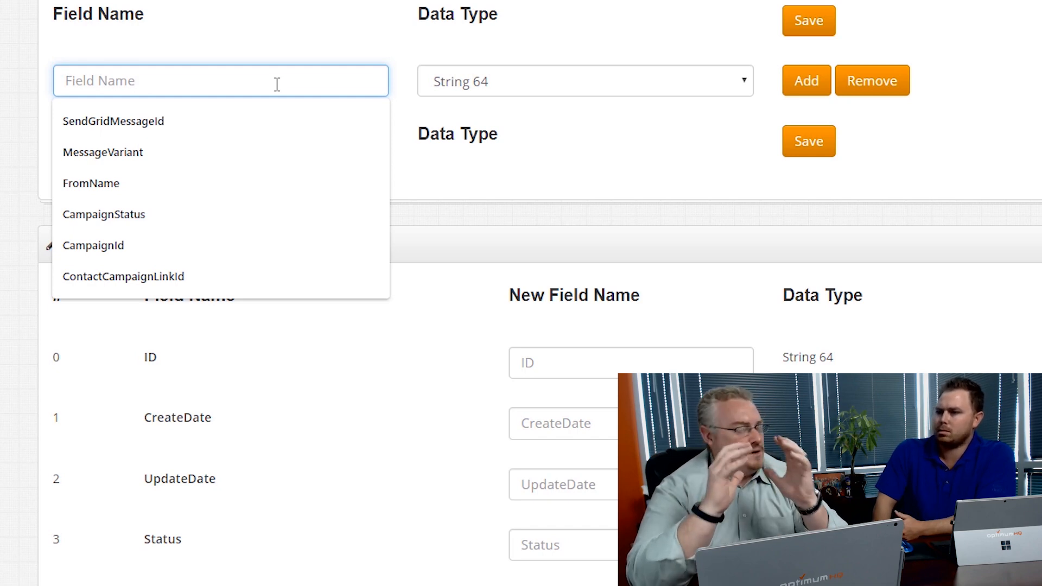
Step: Add a field named 'Name' with data type String 128
type("P")
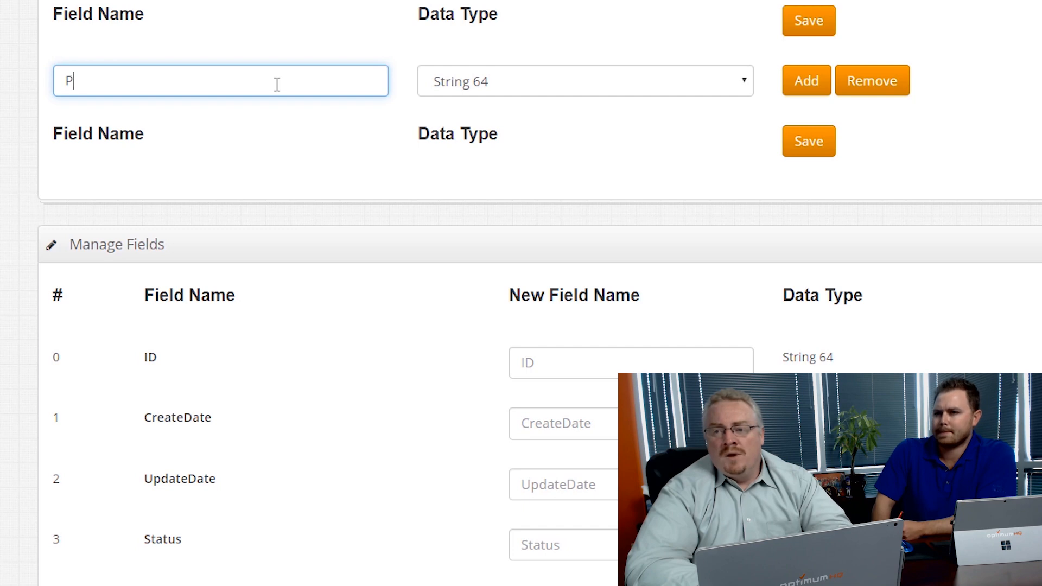
key("BackSpace")
type("Name")
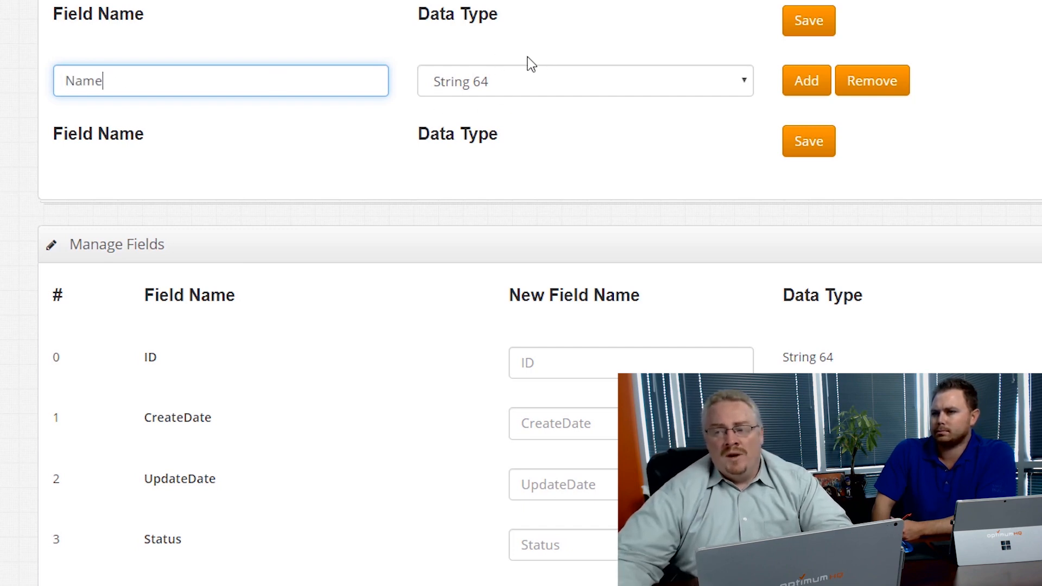
left_click(557, 85)
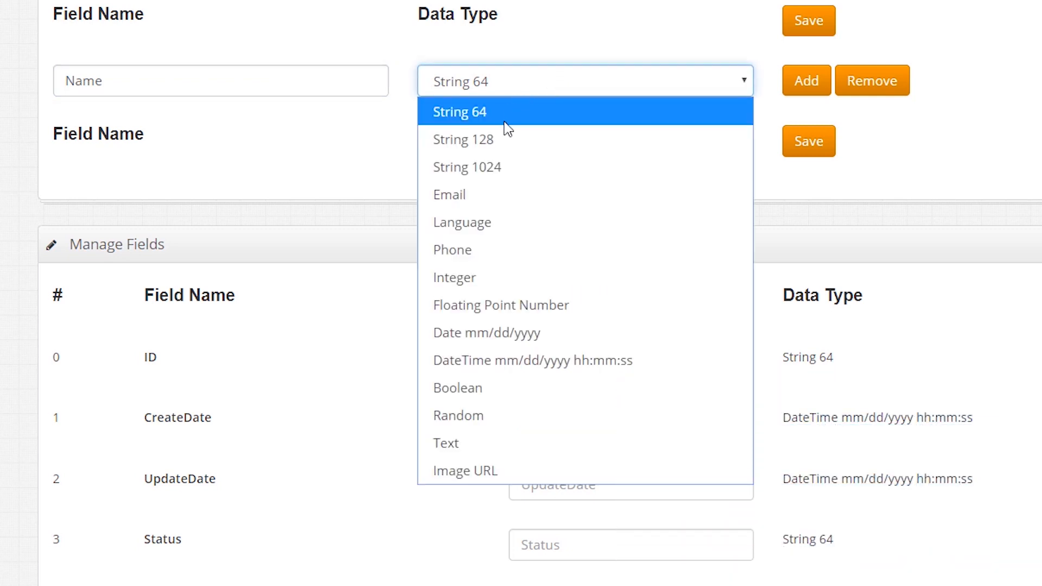
left_click(516, 153)
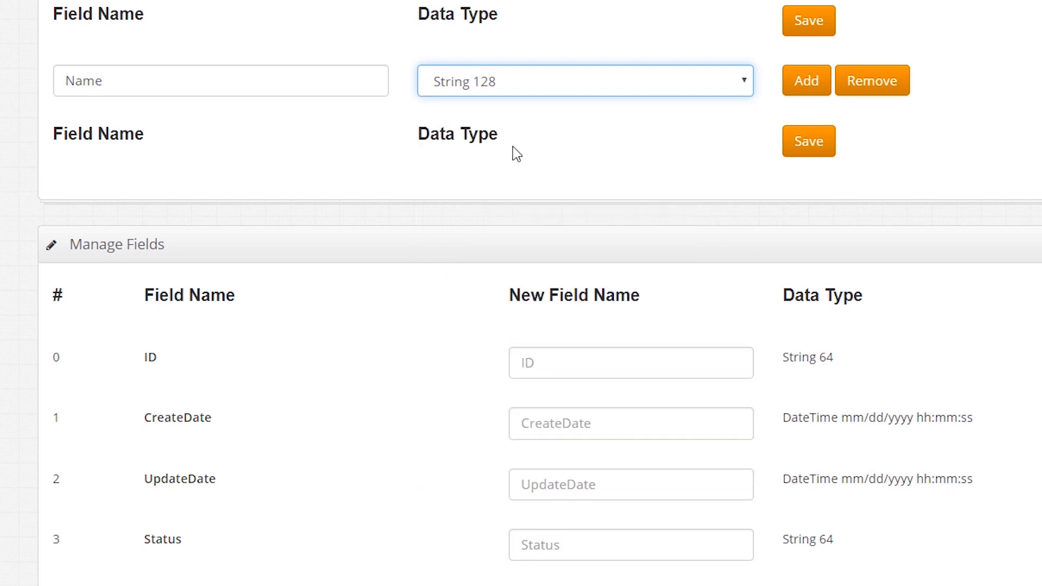
Step: Add an 'Owner' field row with data type String 1024
left_click(806, 82)
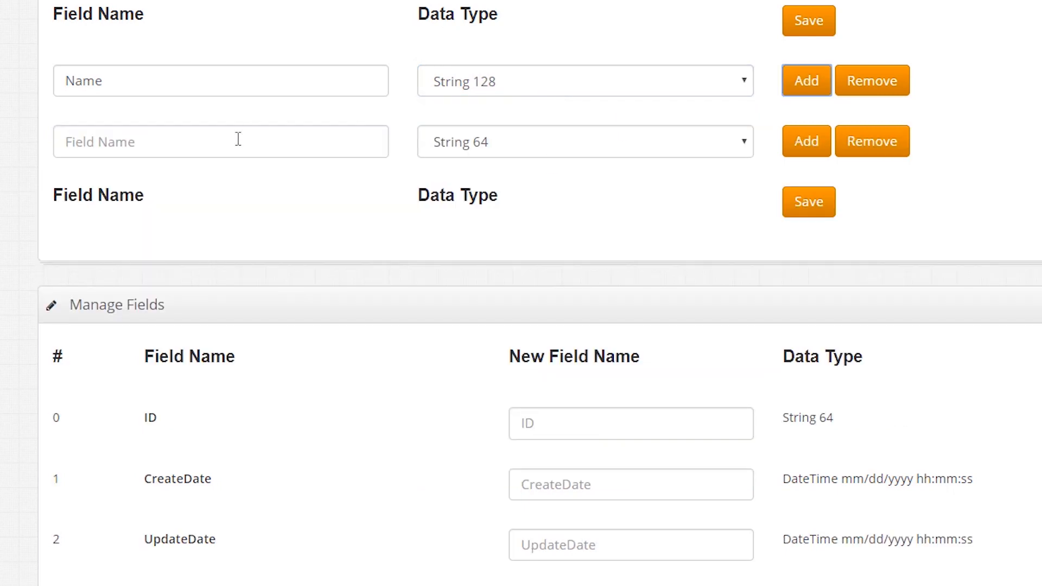
left_click(237, 140)
type("Owner")
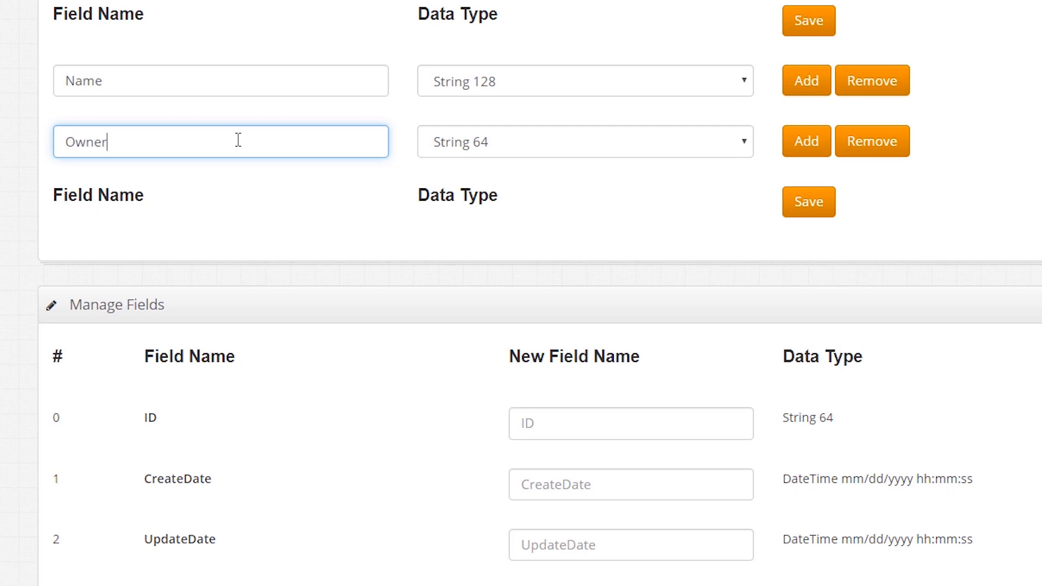
left_click(518, 145)
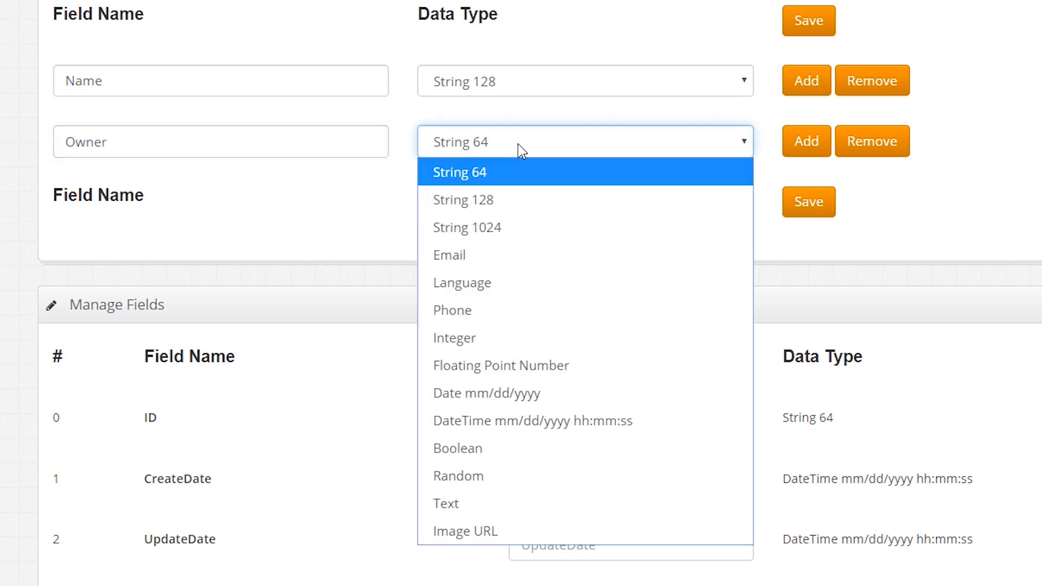
left_click(526, 224)
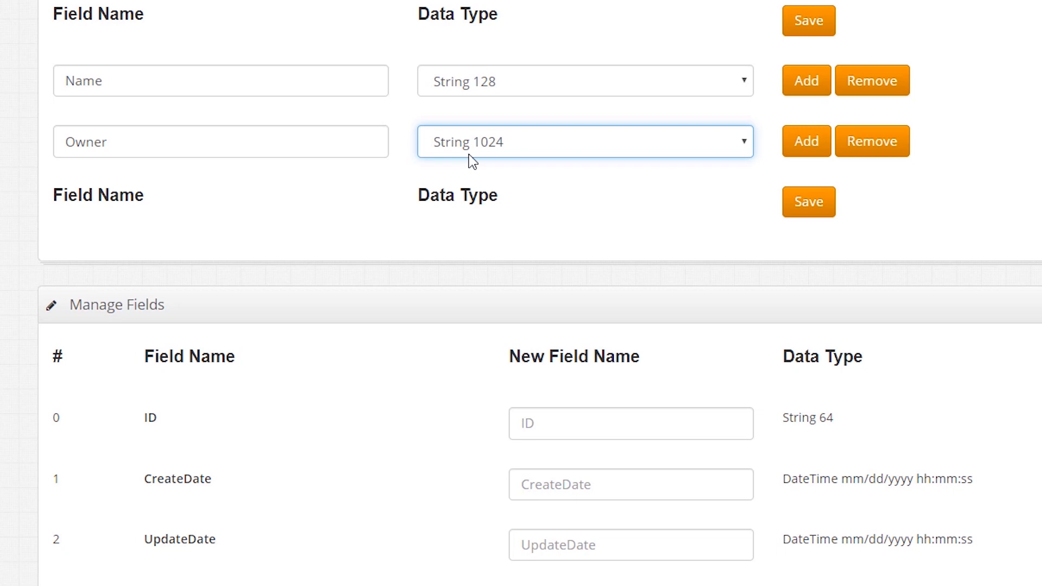
Step: Add a 'StreetAddress' field row with data type String 128
left_click(796, 151)
left_click(155, 206)
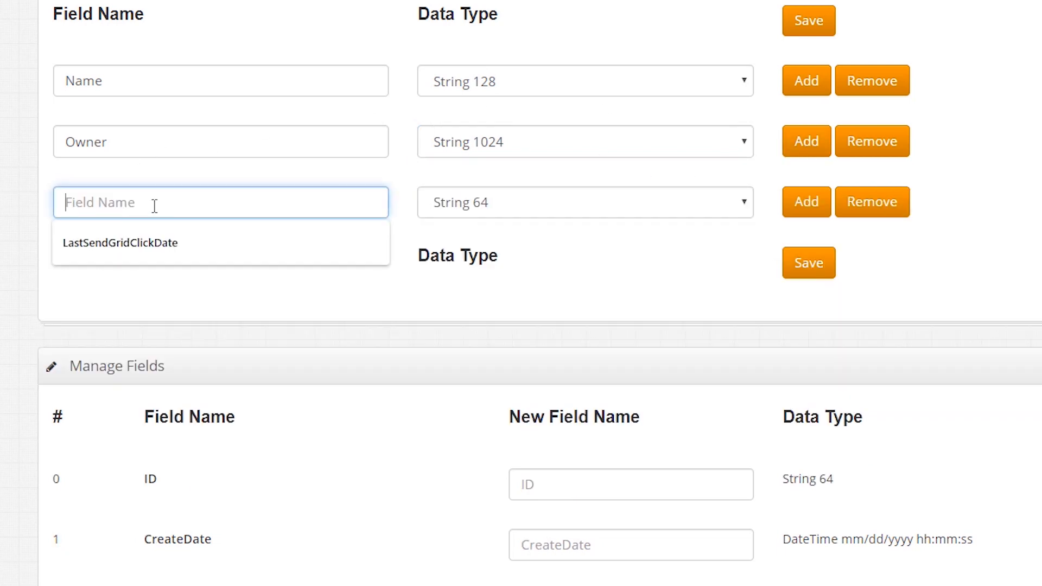
type("Add")
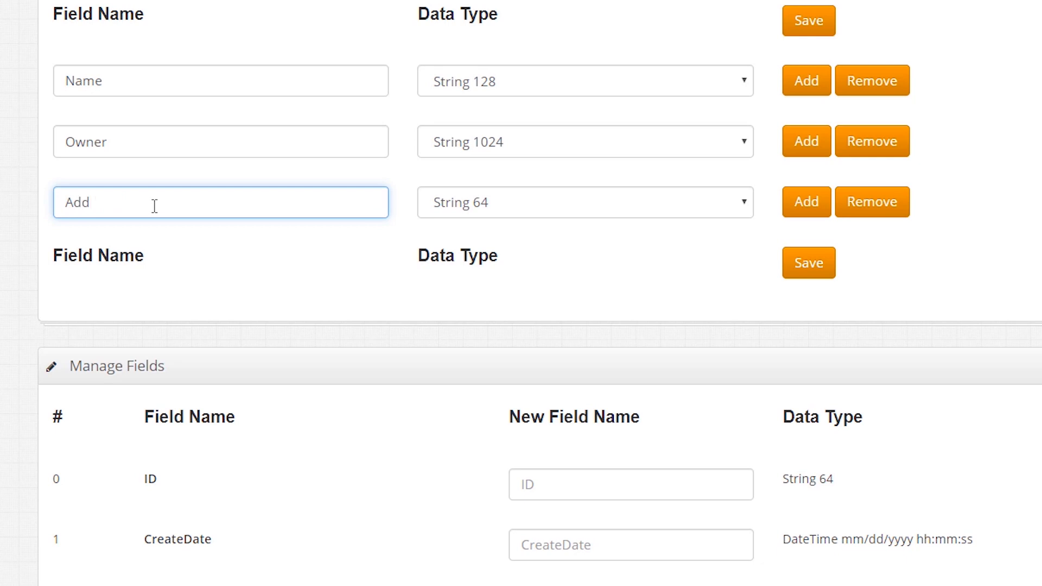
key("BackSpace")
key("BackSpace")
key("BackSpace")
type("StreetAddress")
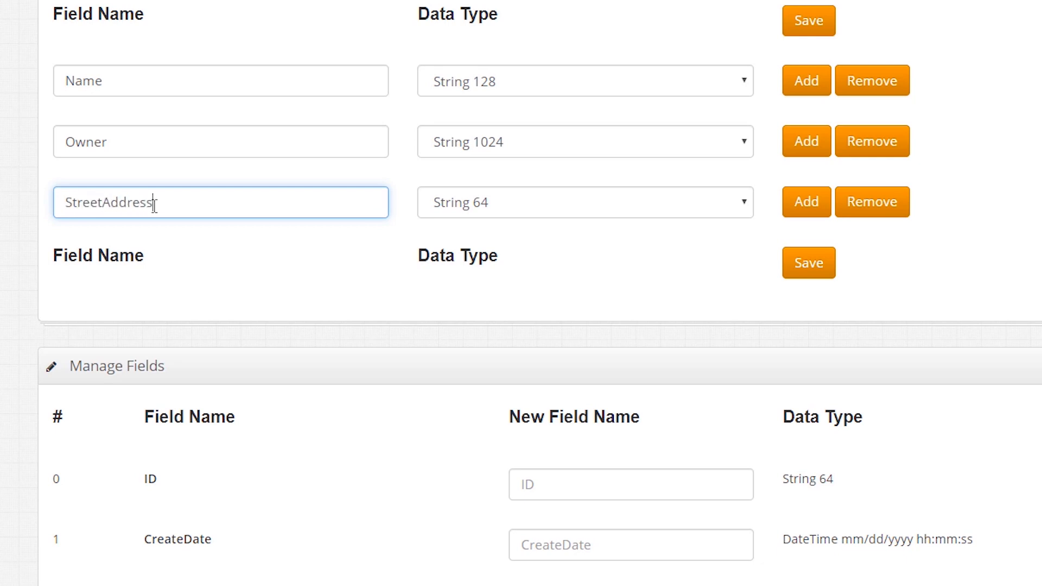
left_click(569, 211)
left_click(567, 233)
Step: Add a 'City' field row, then add several more blank field rows
left_click(793, 204)
left_click(178, 253)
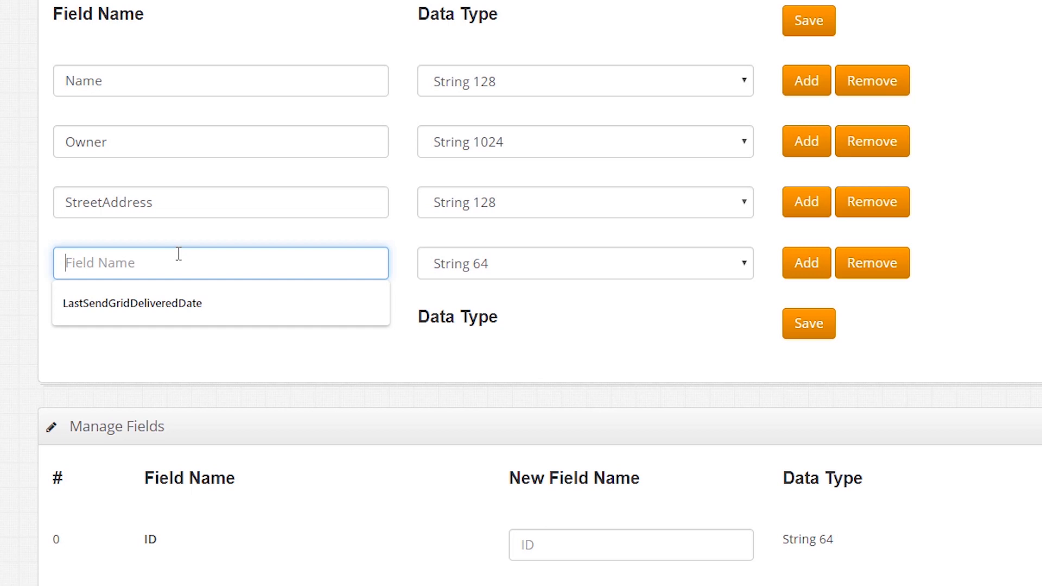
type("City")
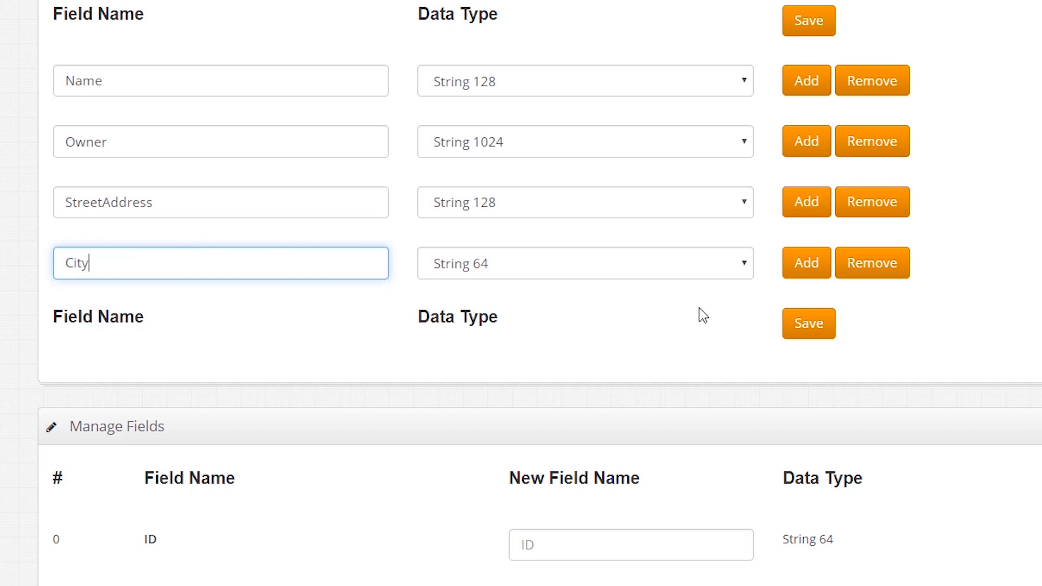
left_click(801, 262)
left_click(803, 264)
left_click(805, 265)
left_click(804, 265)
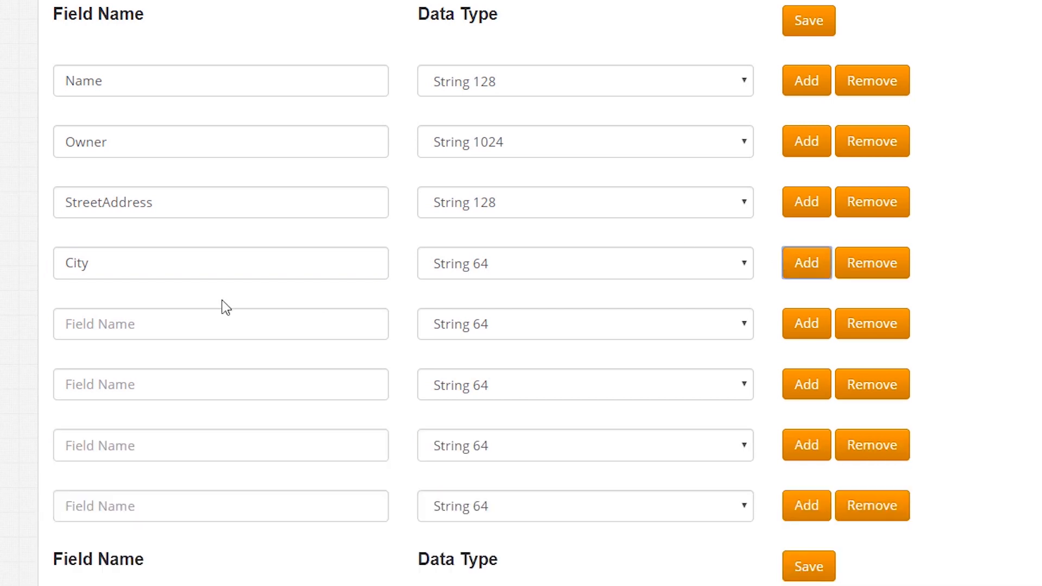
Step: Enter 'State' and 'ZipCode' as the next two field names
left_click(205, 326)
type("State")
key("Tab")
key("Tab")
key("Tab")
key("Tab")
type("S")
key("BackSpace")
type("ZipCode")
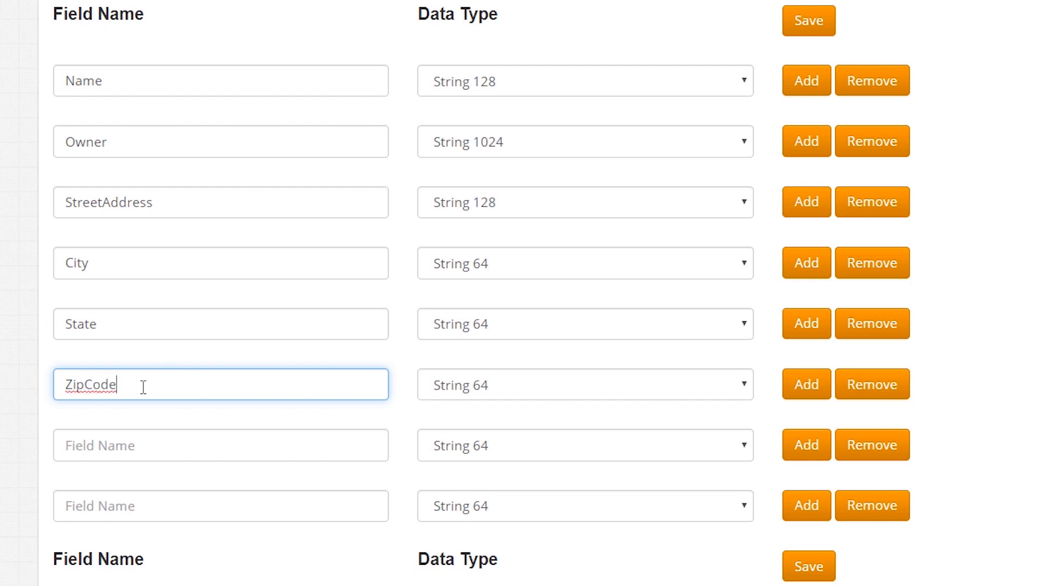
Step: Enter 'Tenant', correcting its spelling, and 'Log' as the last field names
left_click(202, 454)
type("Ten")
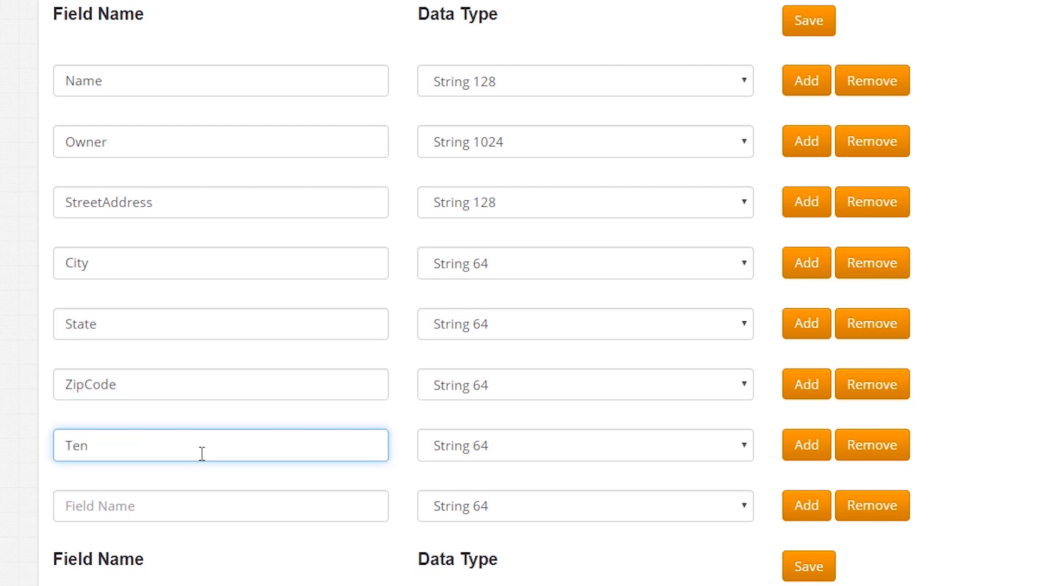
type("en")
key("BackSpace")
key("BackSpace")
key("BackSpace")
type("nent")
left_click(91, 446)
key("shift+Right")
type("a")
left_click(86, 494)
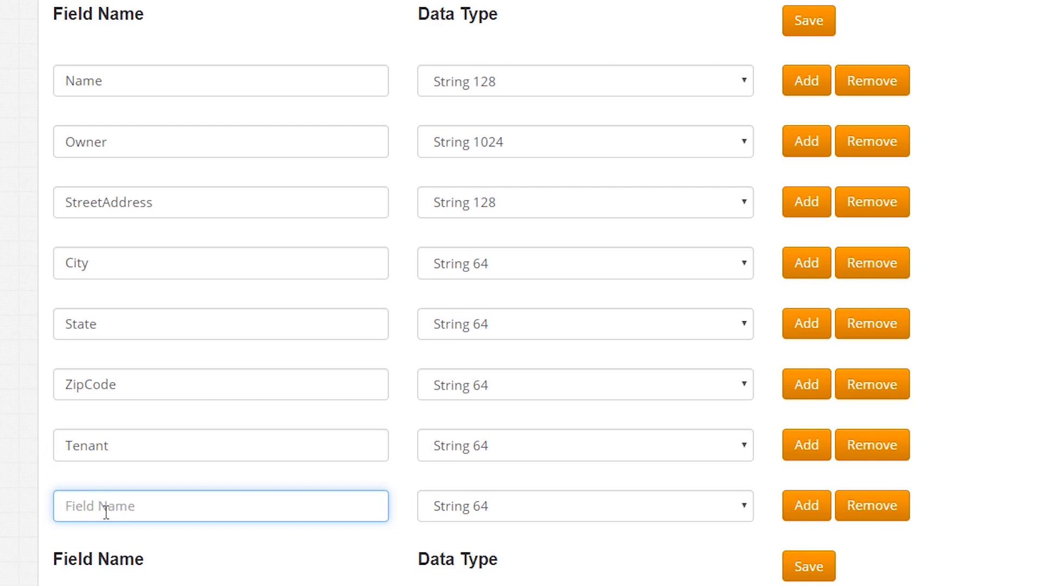
type("Log")
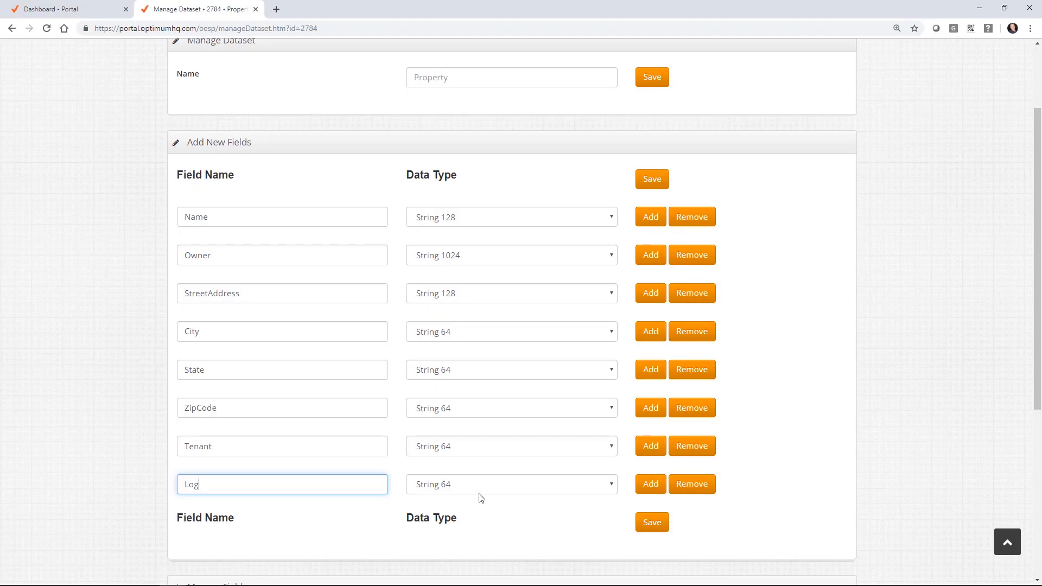
Step: Set the Log field to Text and save all eight fields, confirming the warning
left_click(480, 489)
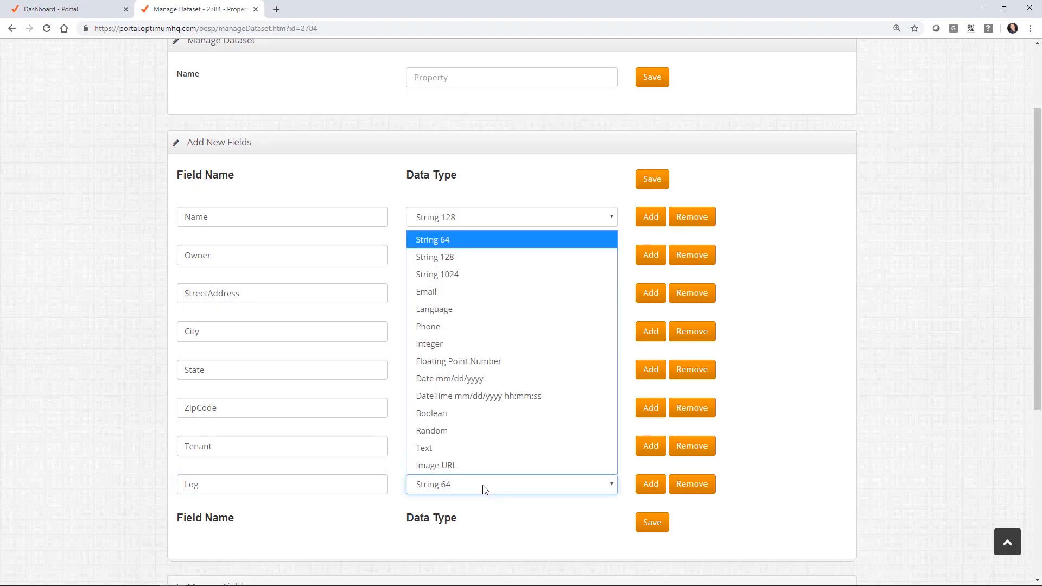
left_click(475, 450)
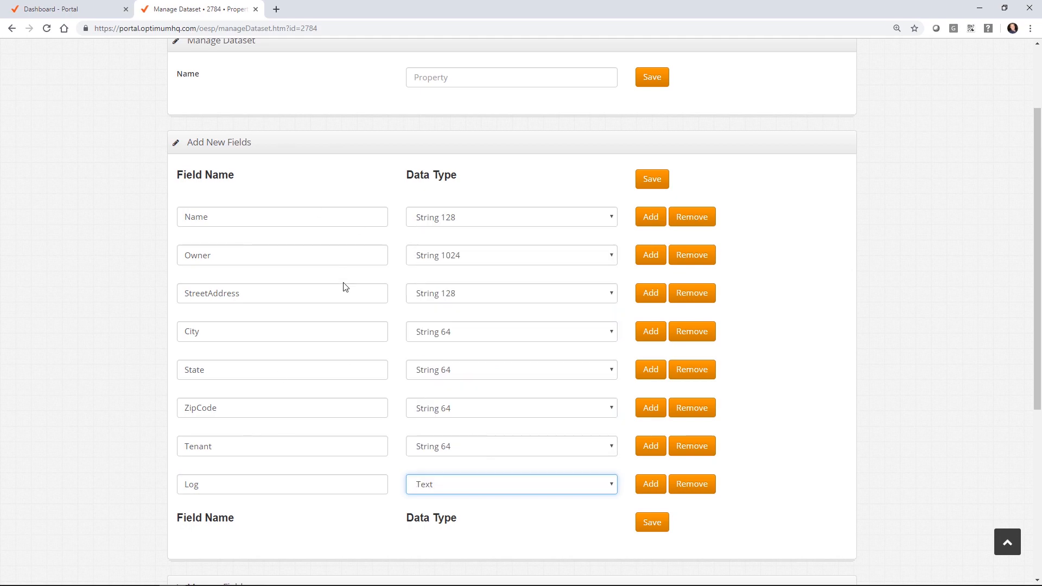
left_click(649, 523)
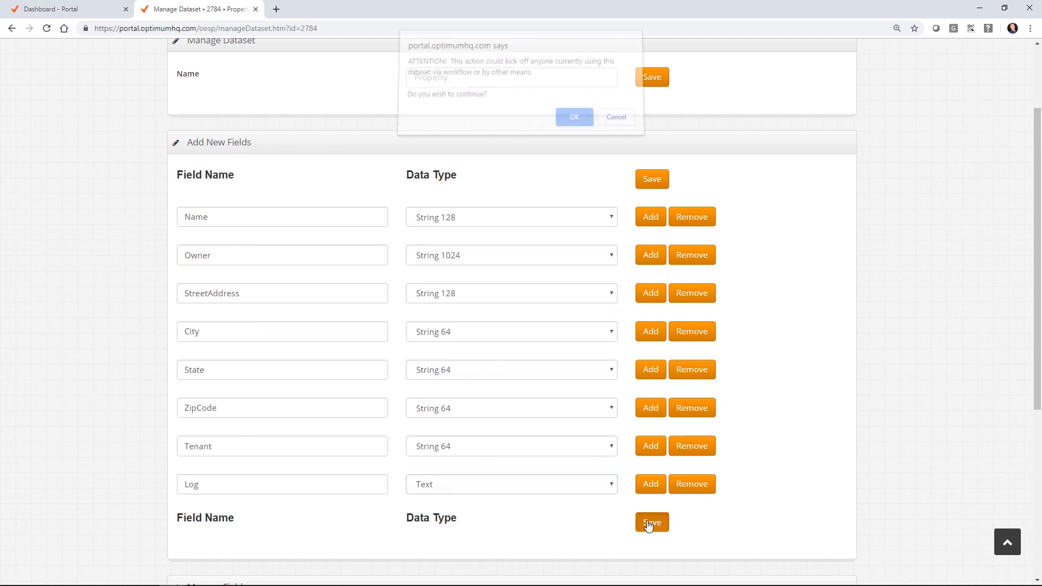
left_click(572, 119)
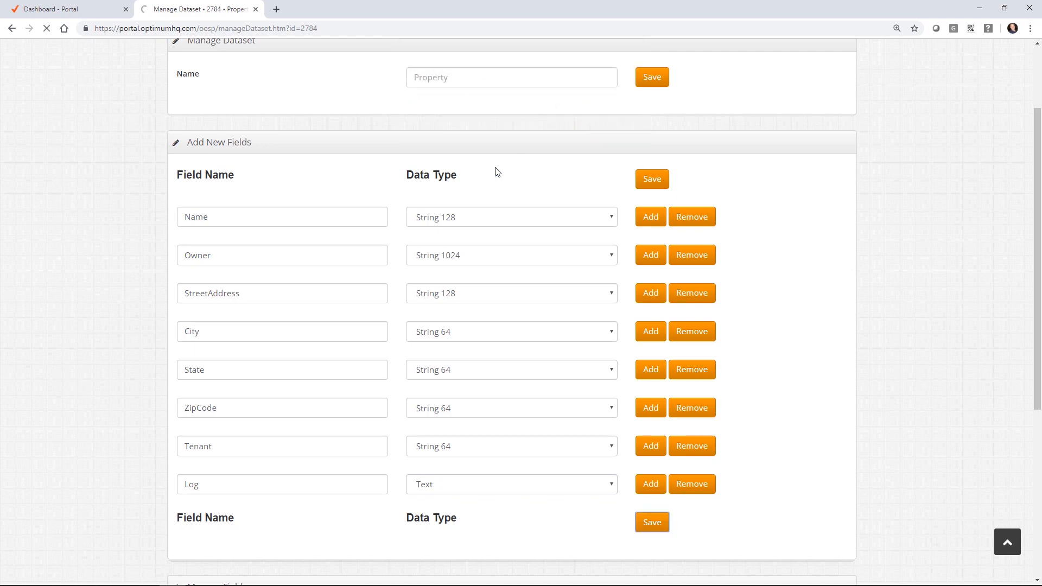
Step: Return from the Manage Dataset page to the Dataset List
scroll(277, 342, "down", 8)
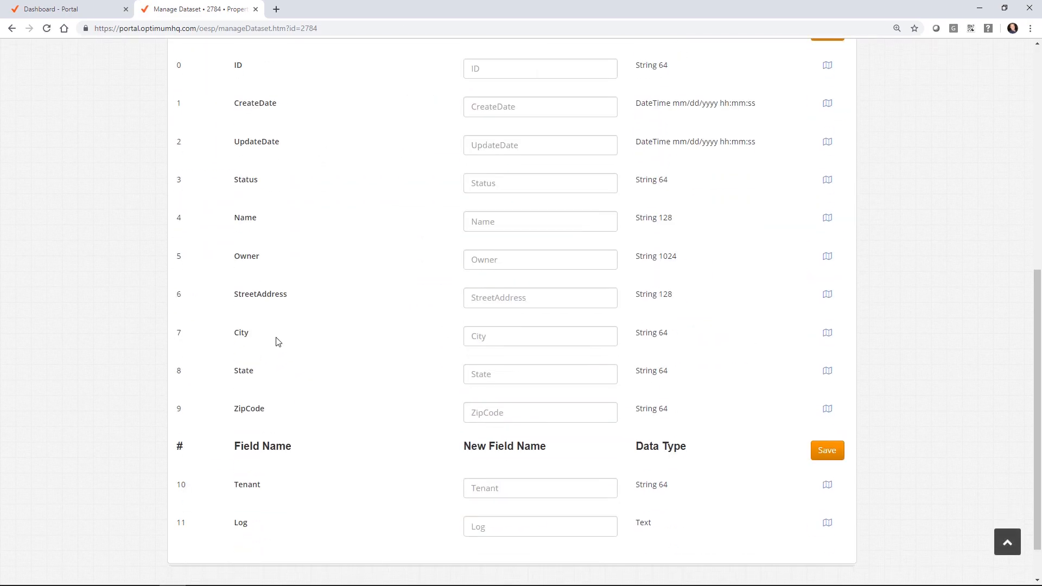
scroll(288, 217, "up", 6)
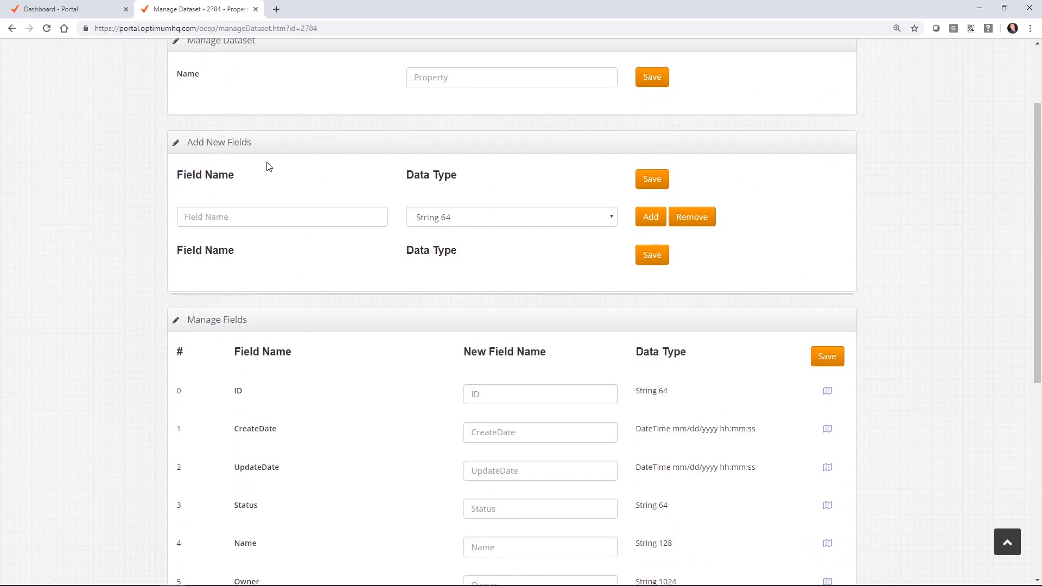
scroll(224, 373, "up", 1)
left_click(267, 95)
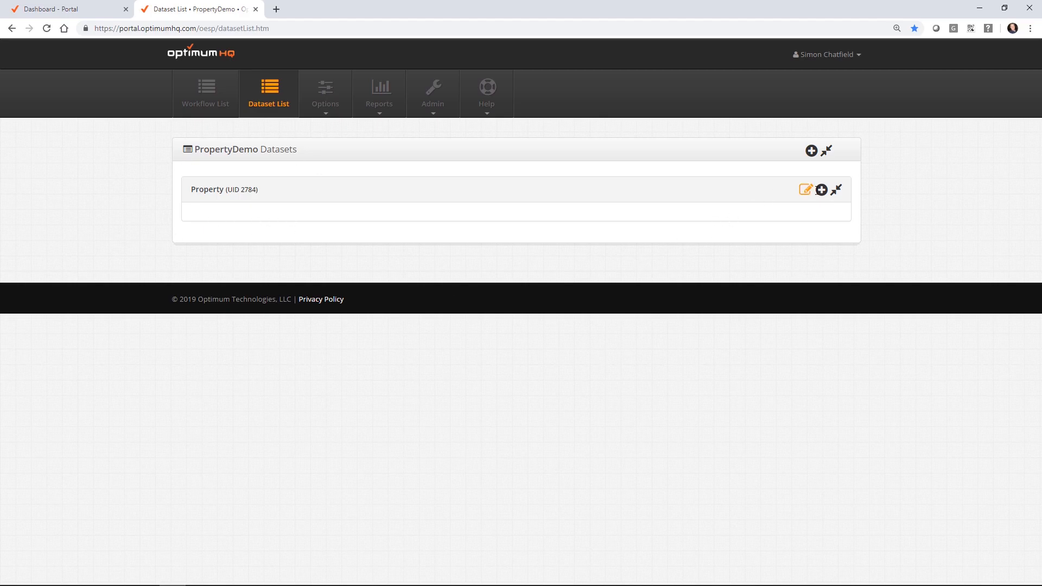
Step: Create and save the 'Manage Property' workflow with Thank You Page 'Portal: Close Panel'
left_click(821, 190)
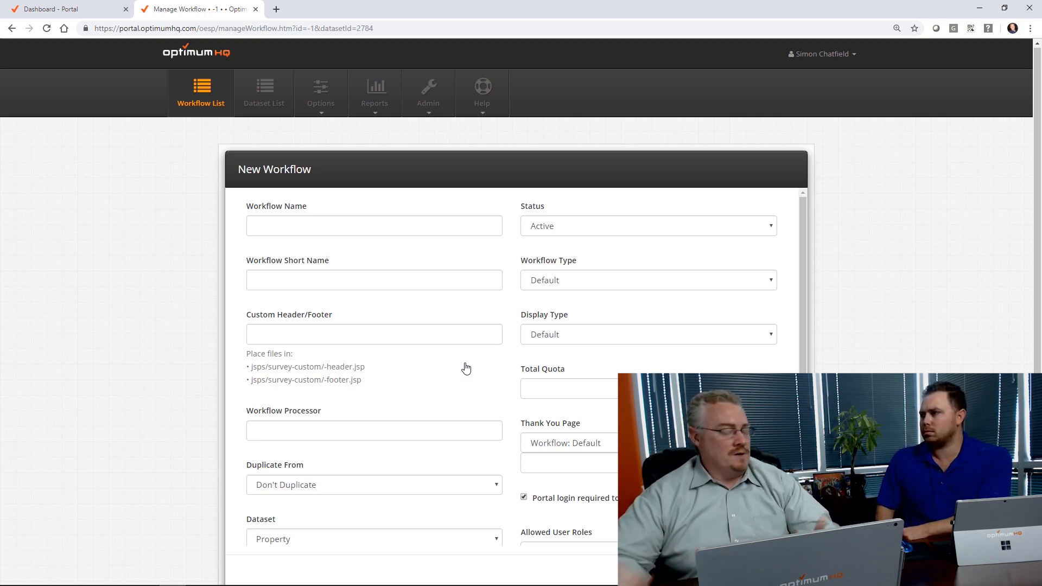
left_click(360, 225)
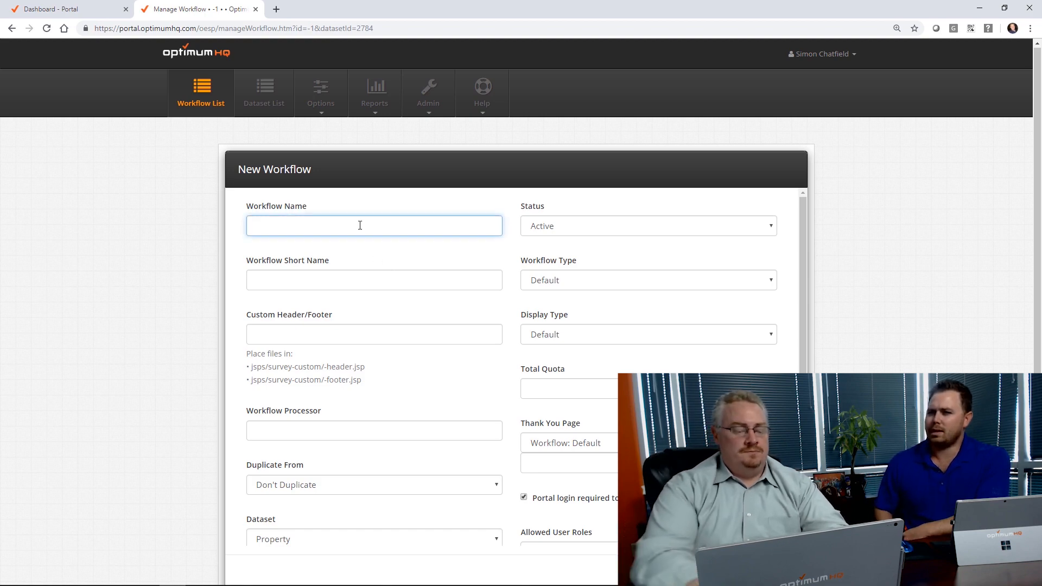
type("Manage Property")
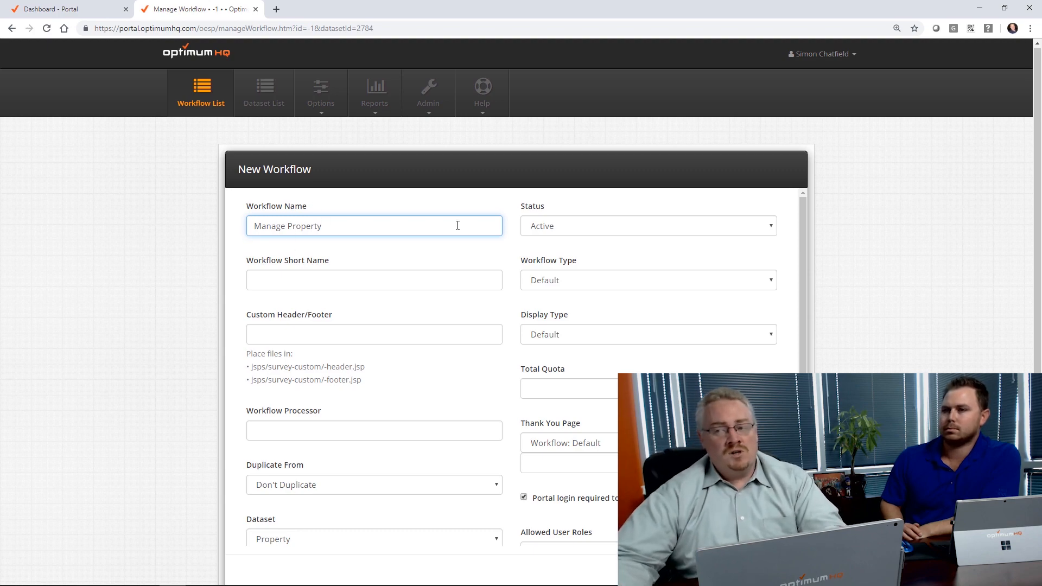
scroll(930, 247, "down", 2)
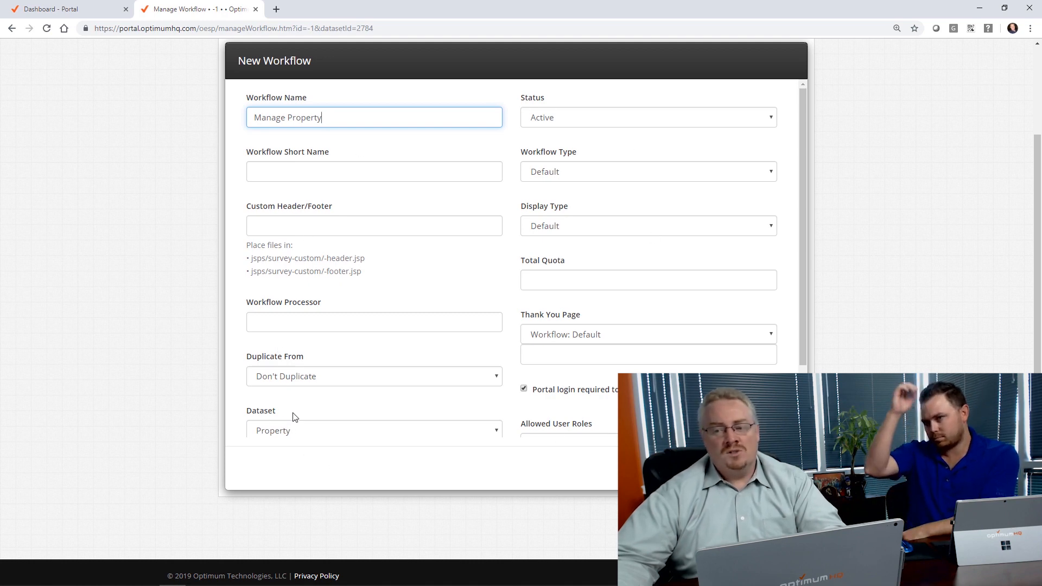
left_click(617, 334)
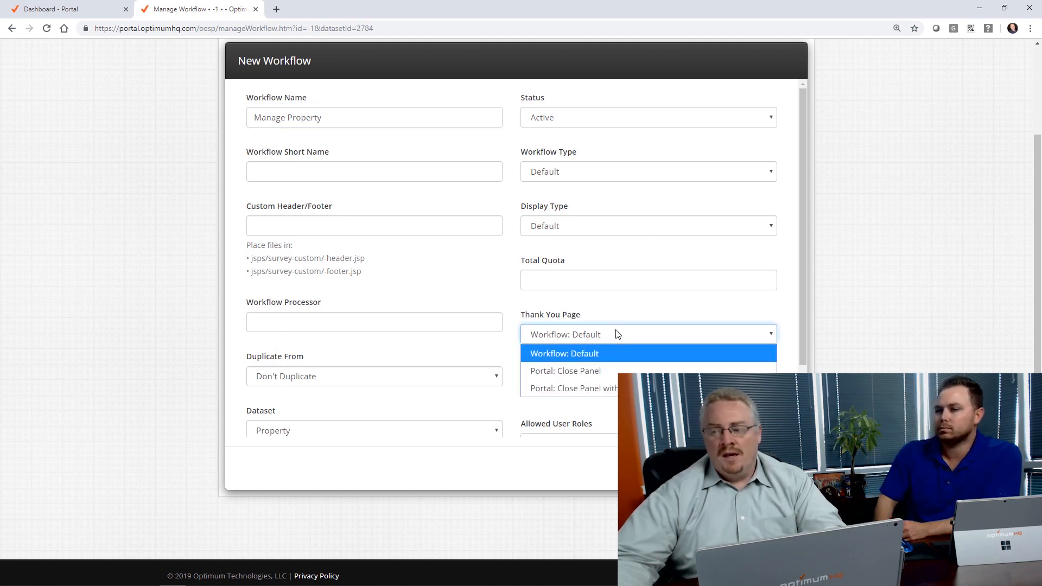
left_click(584, 367)
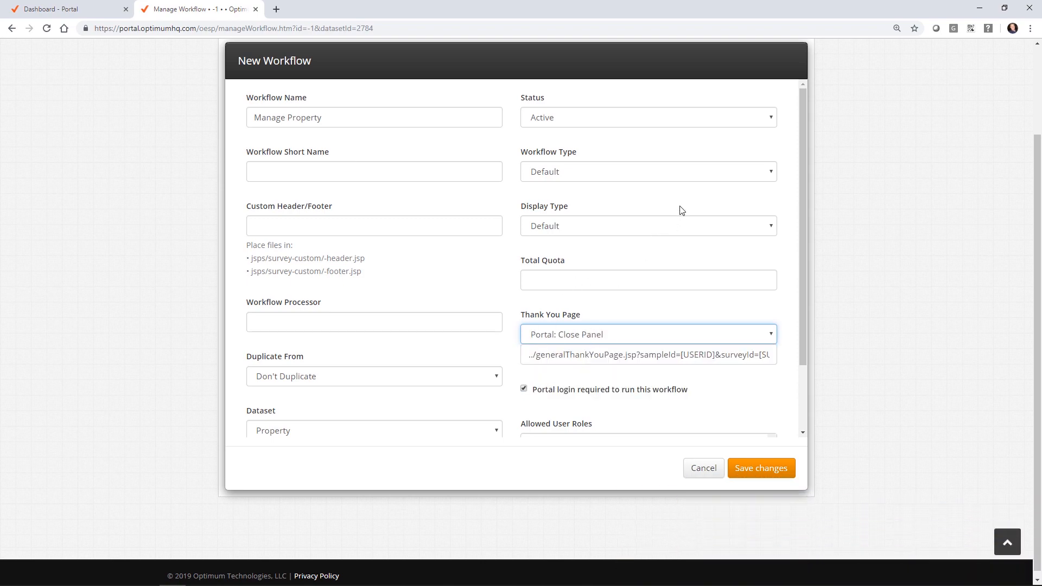
scroll(691, 225, "down", 2)
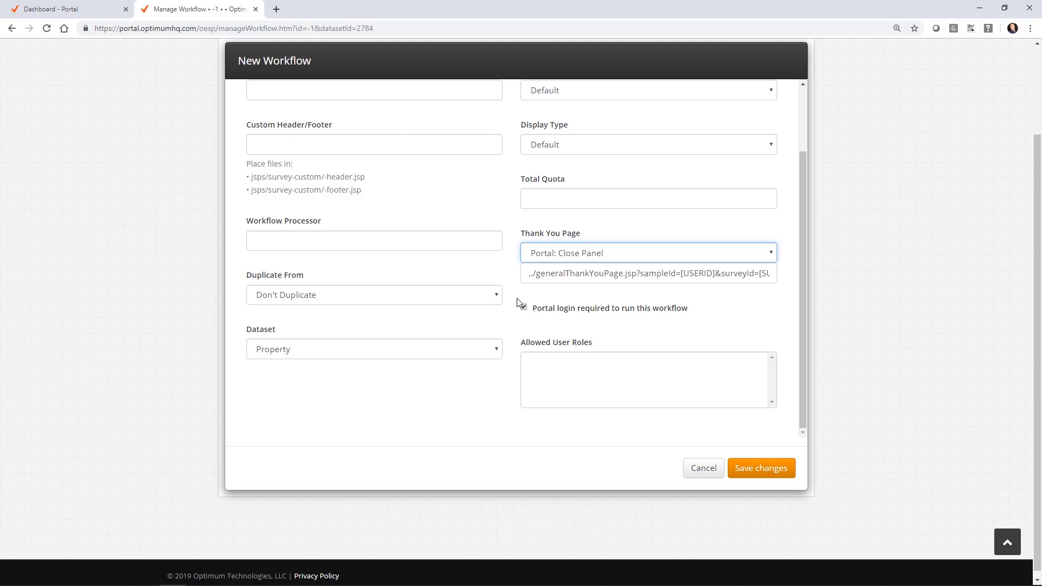
scroll(524, 265, "up", 2)
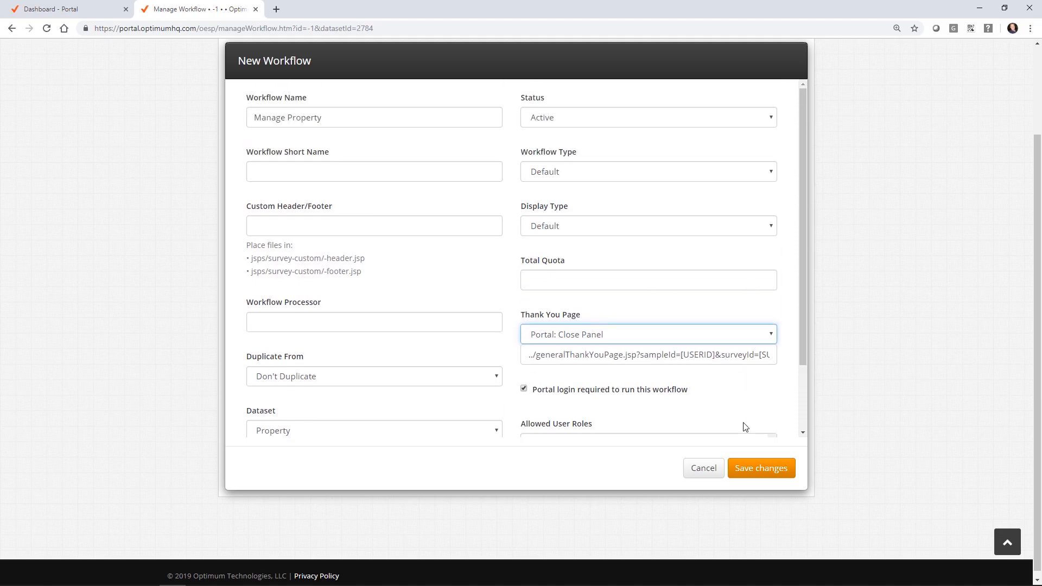
left_click(758, 473)
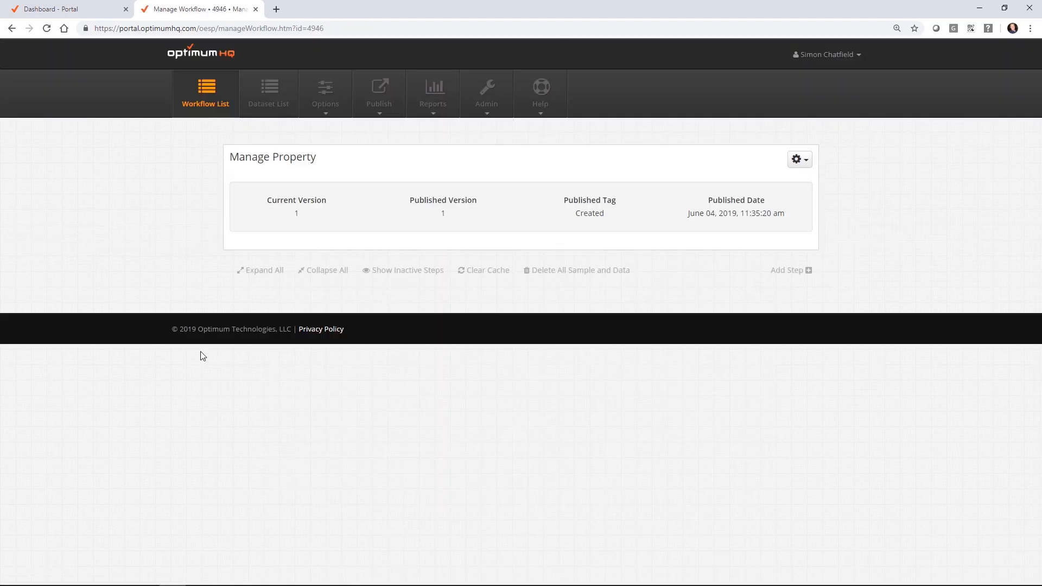
Step: Add and save a step named 'dataset' of type Sample, displayed as Update Sample (Hidden)
left_click(808, 271)
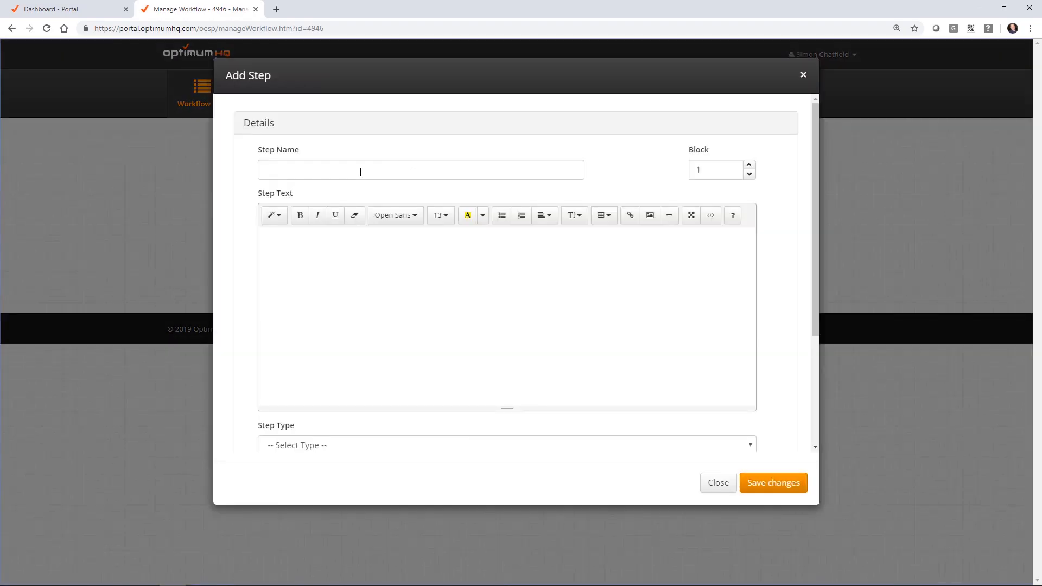
left_click(360, 172)
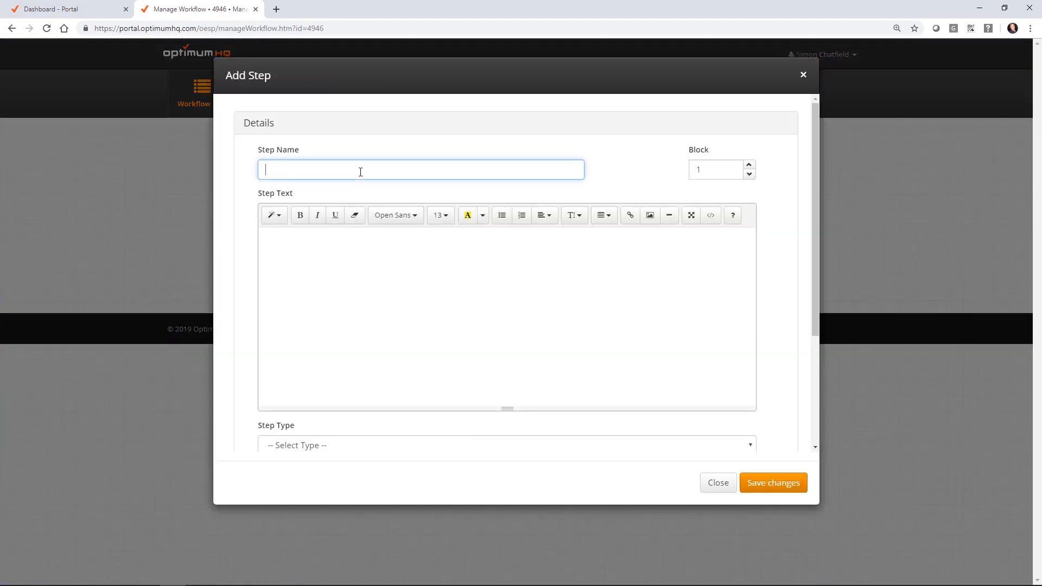
key("Tab")
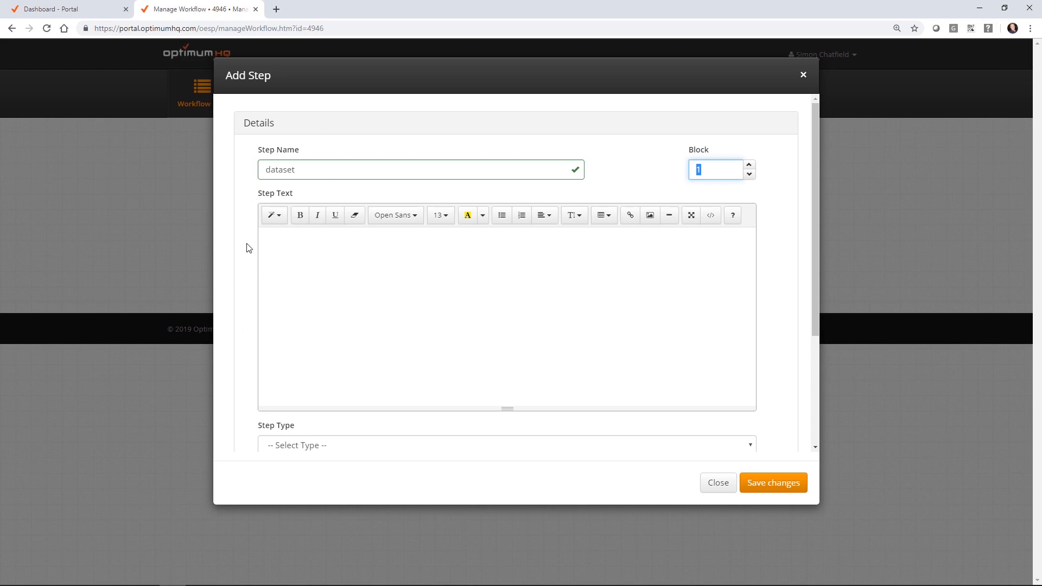
scroll(248, 248, "down", 2)
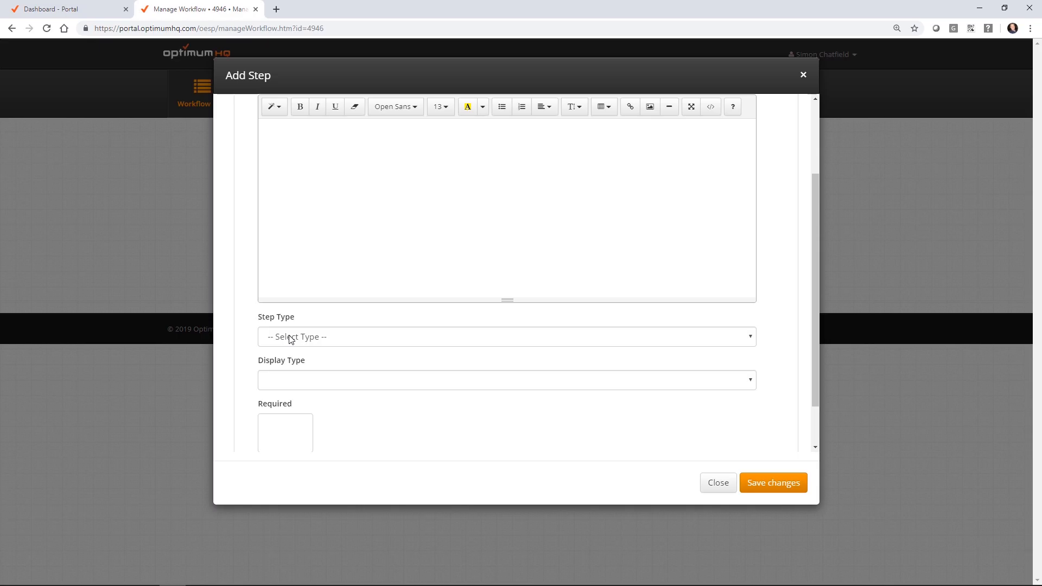
left_click(292, 340)
left_click(301, 495)
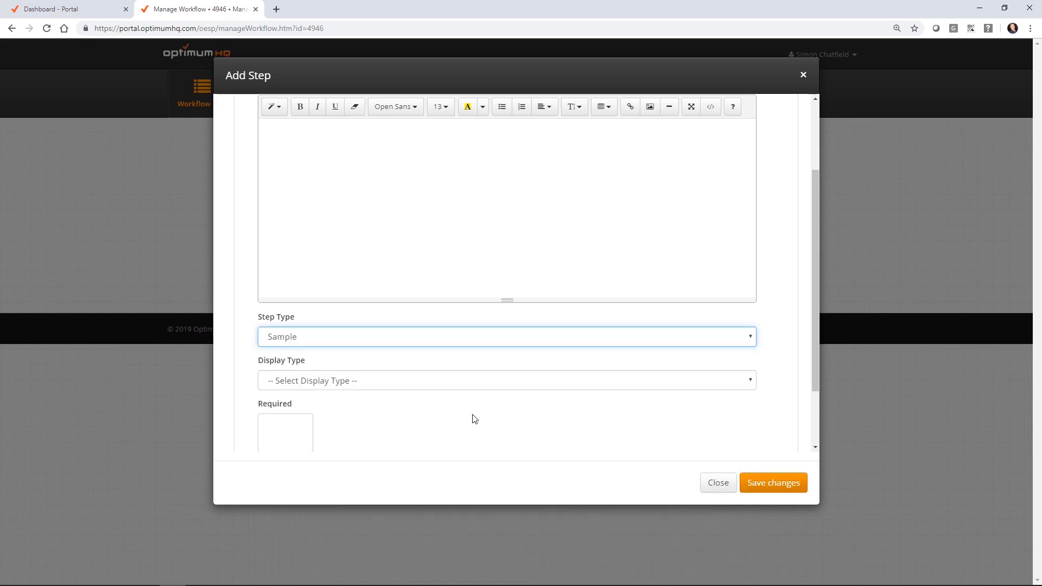
left_click(356, 382)
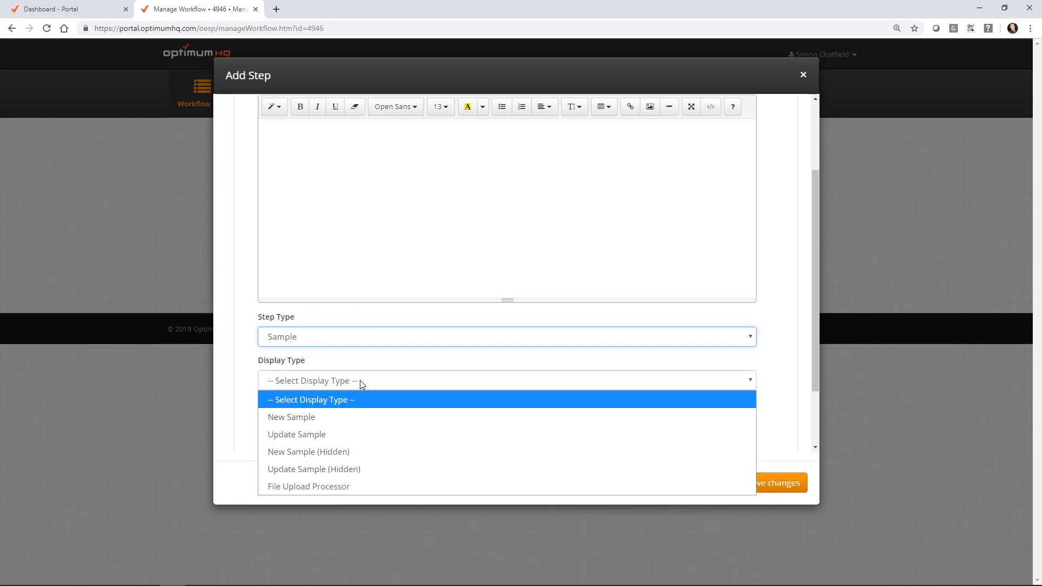
left_click(337, 470)
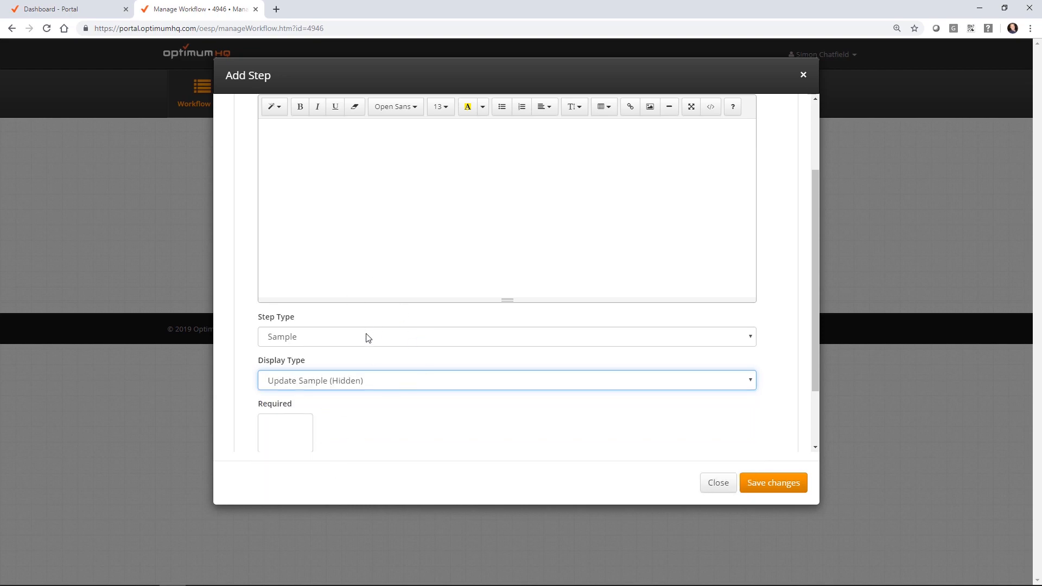
scroll(368, 337, "down", 2)
left_click(255, 408)
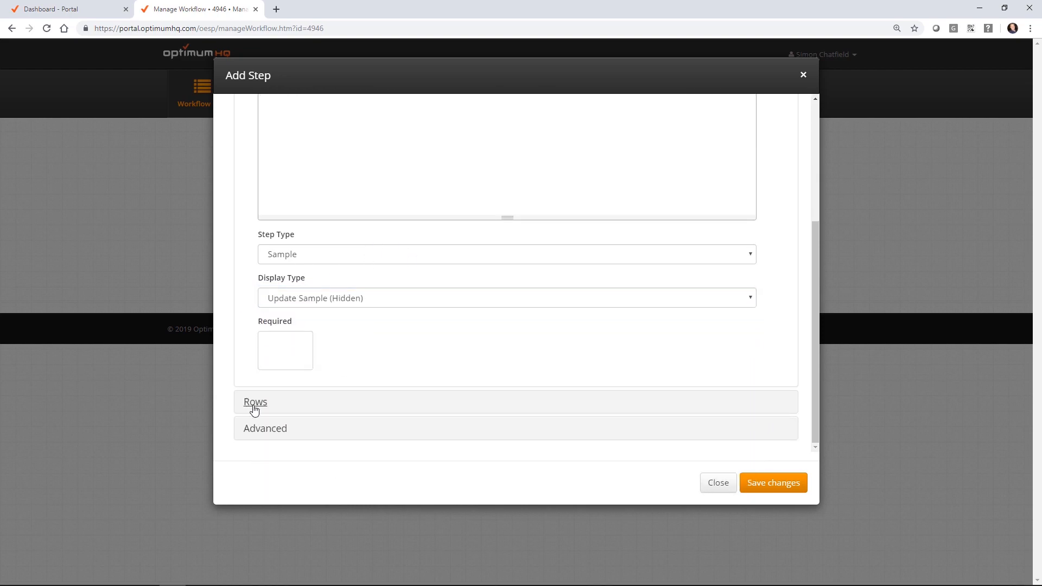
scroll(442, 291, "down", 6)
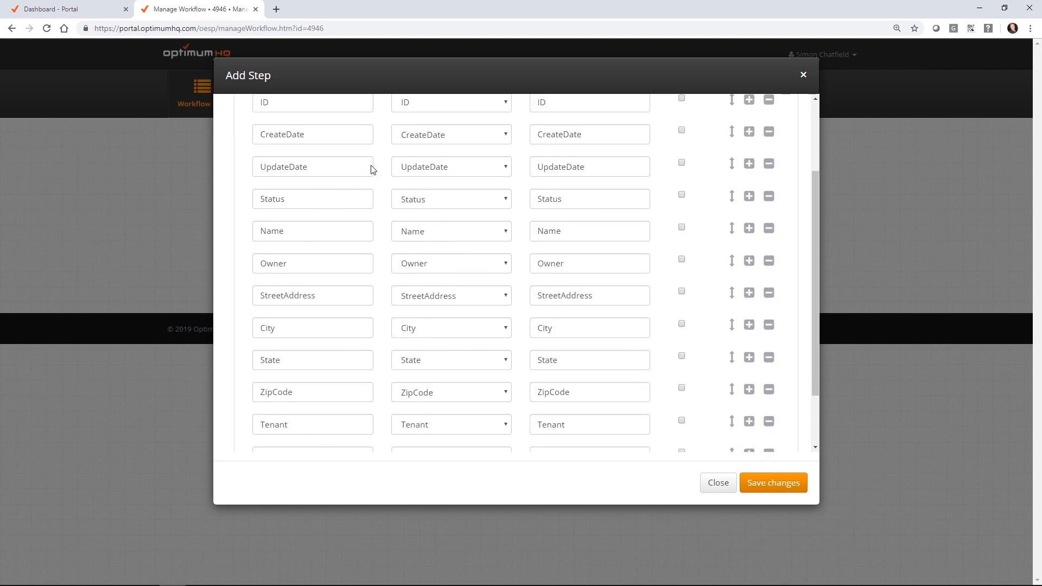
left_click(754, 491)
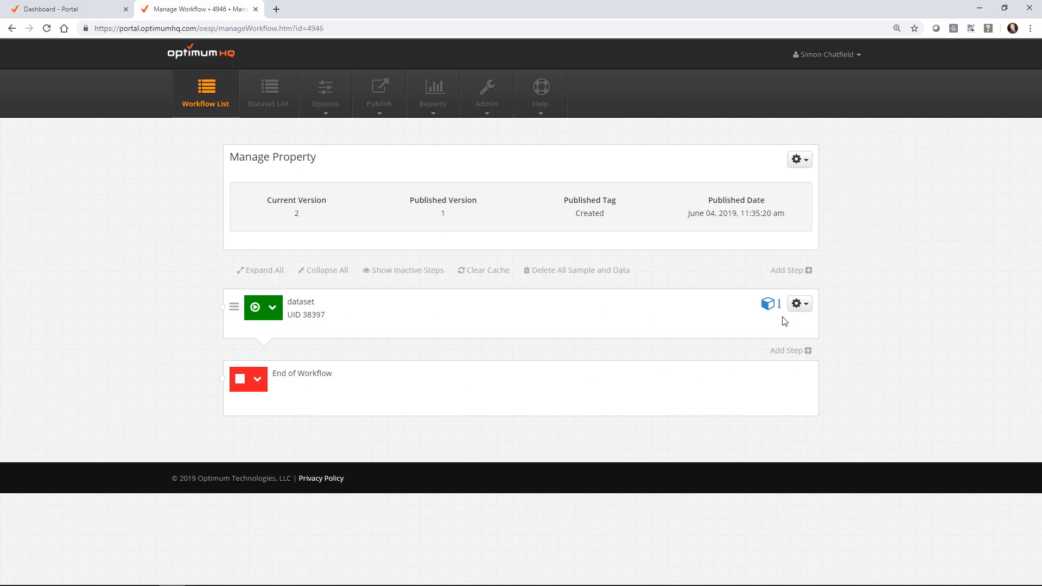
Step: Generate form field steps for every Property field from the dataset step
left_click(802, 315)
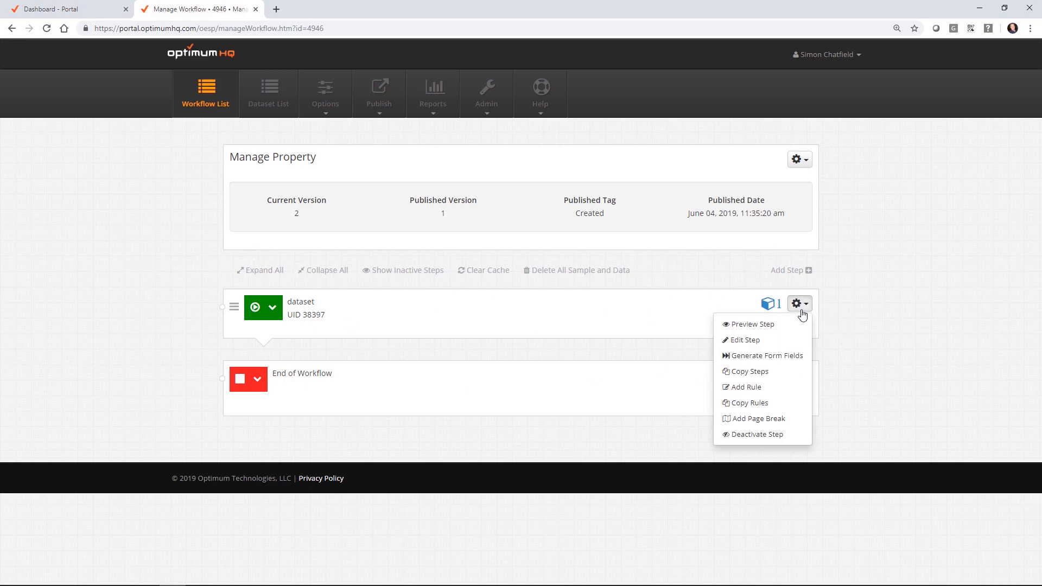
left_click(778, 357)
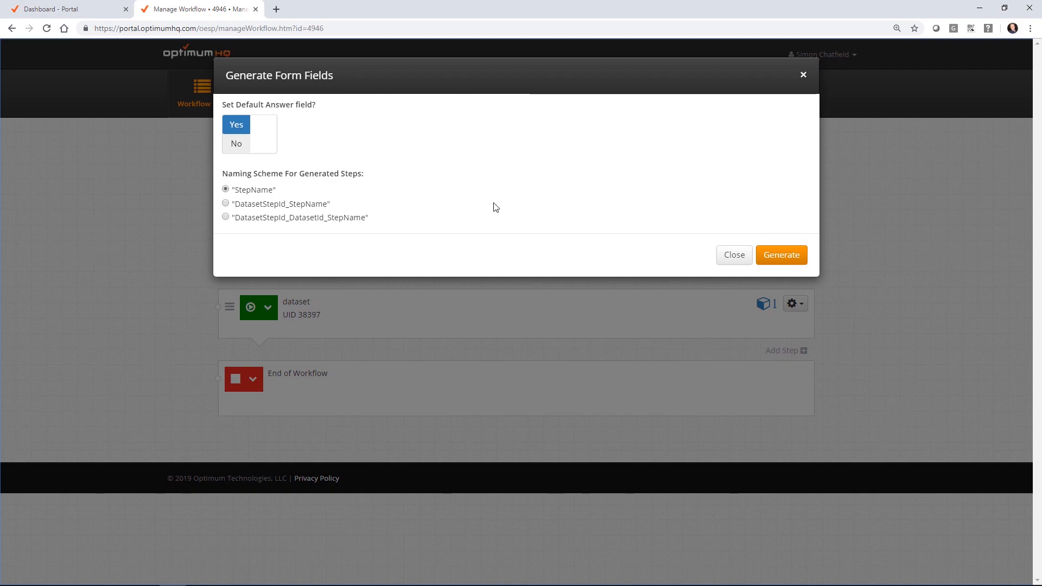
left_click(782, 255)
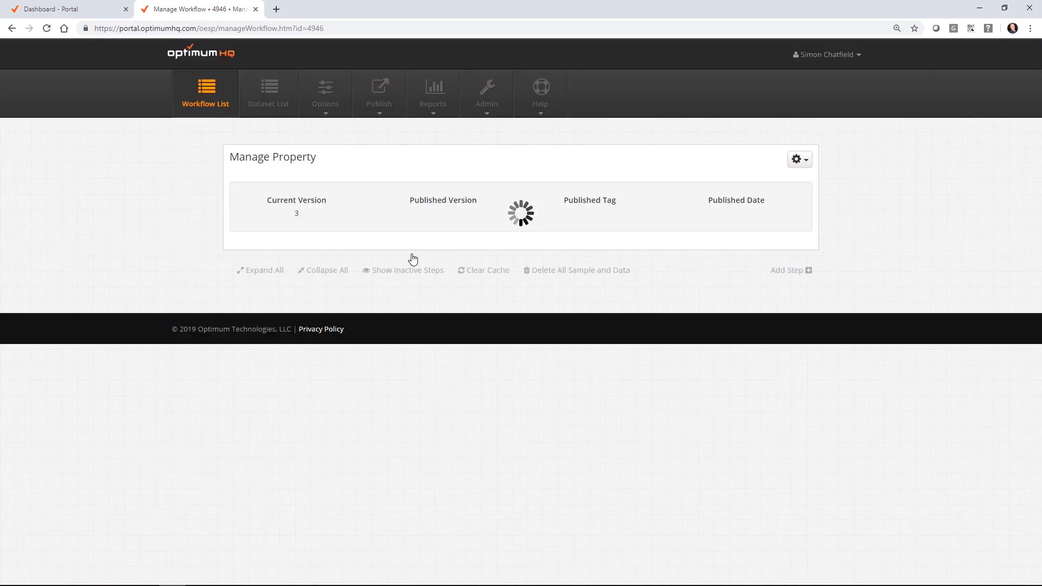
Step: Deactivate the ID, CreateDate and UpdateDate steps
scroll(593, 284, "down", 2)
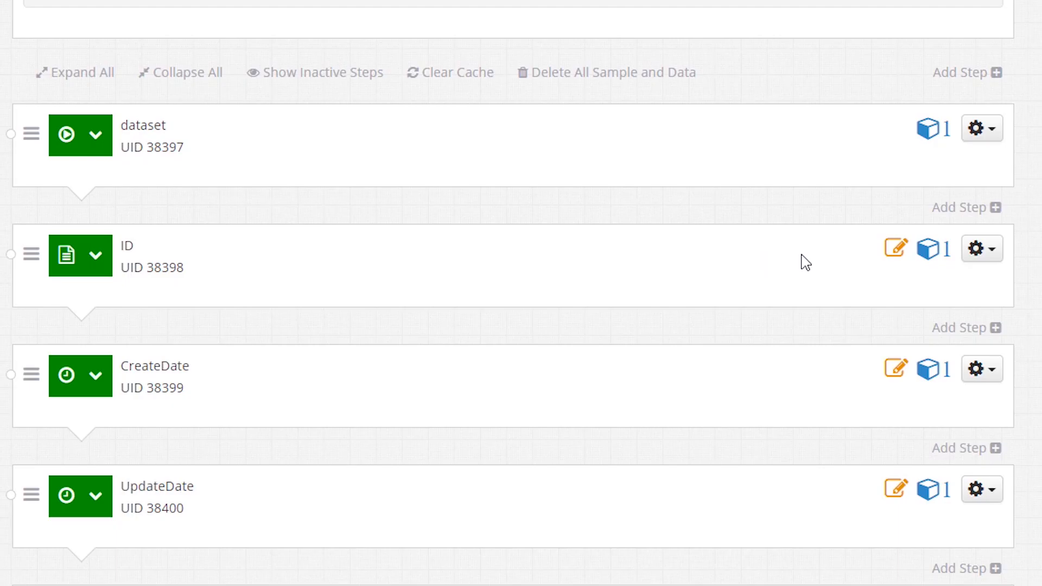
left_click(800, 270)
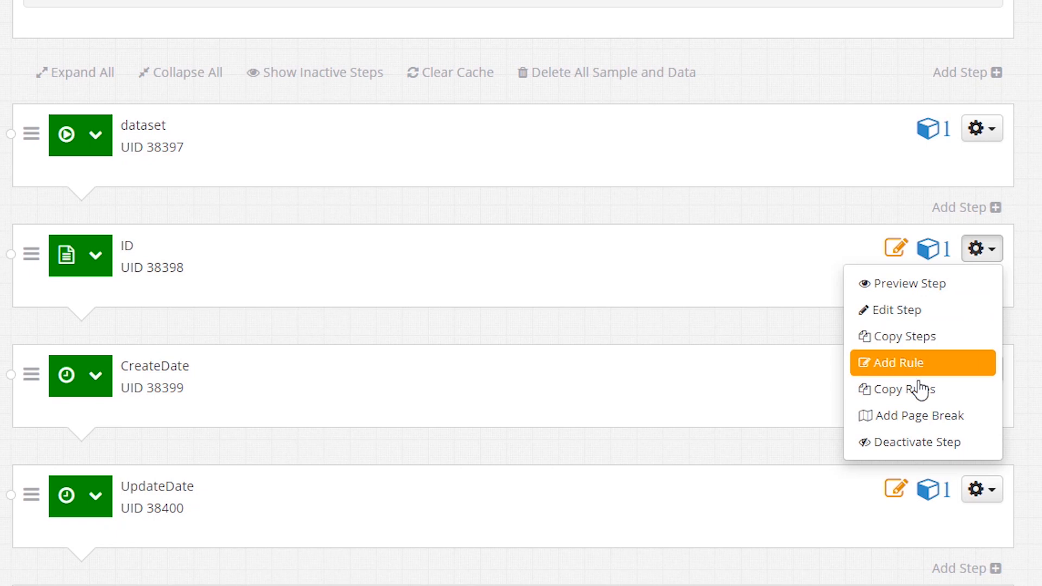
left_click(942, 442)
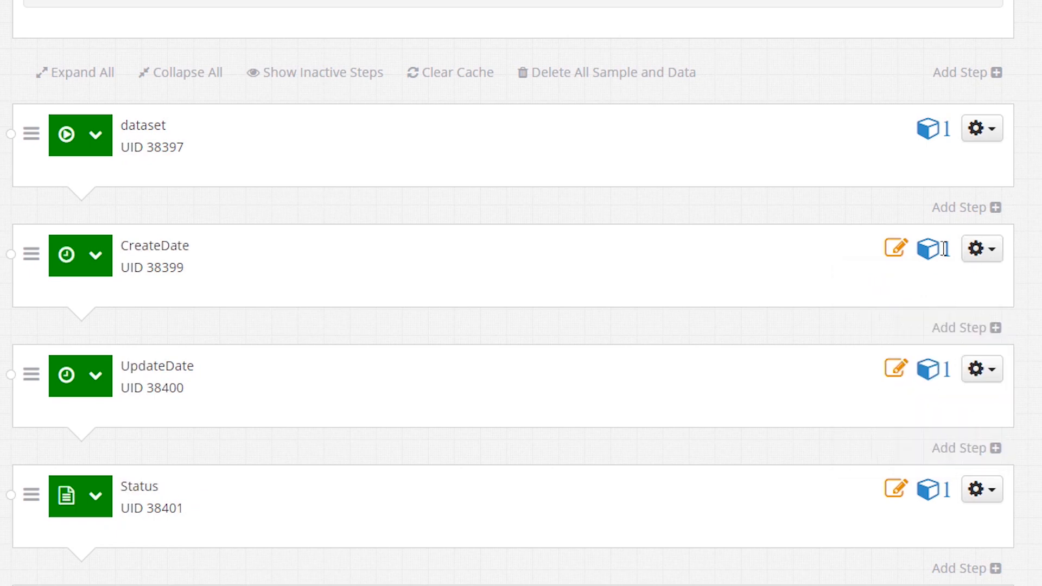
left_click(980, 252)
left_click(947, 441)
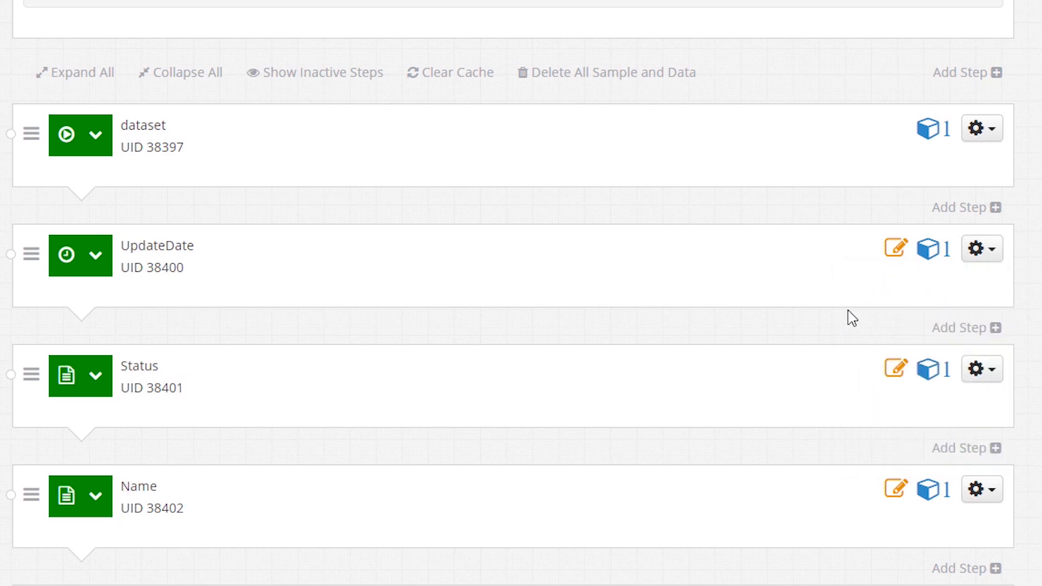
left_click(974, 251)
left_click(917, 442)
left_click(980, 258)
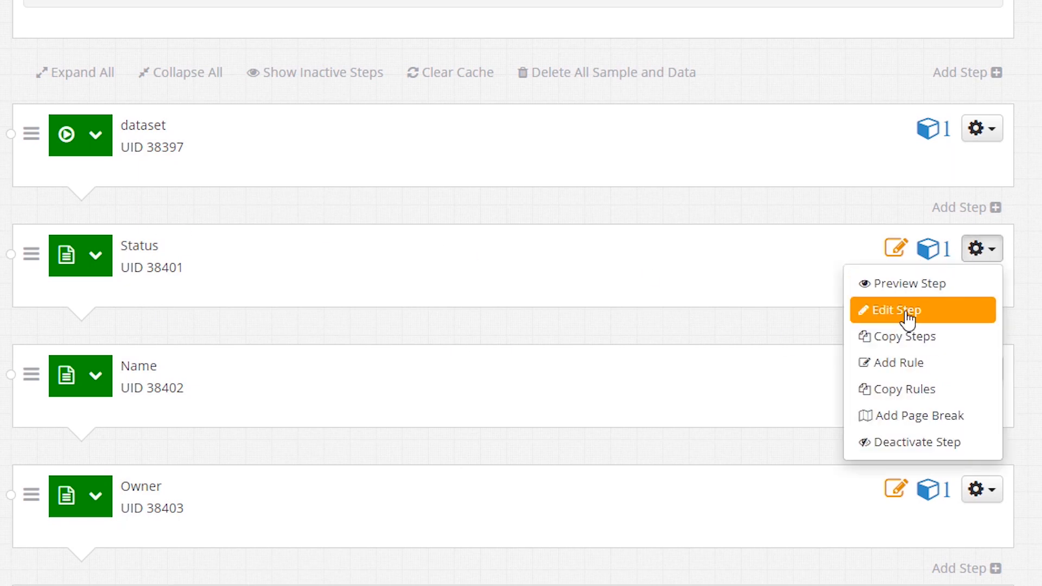
Step: Change the Status step's type to Single Response, confirming the change
left_click(912, 318)
scroll(244, 267, "down", 2)
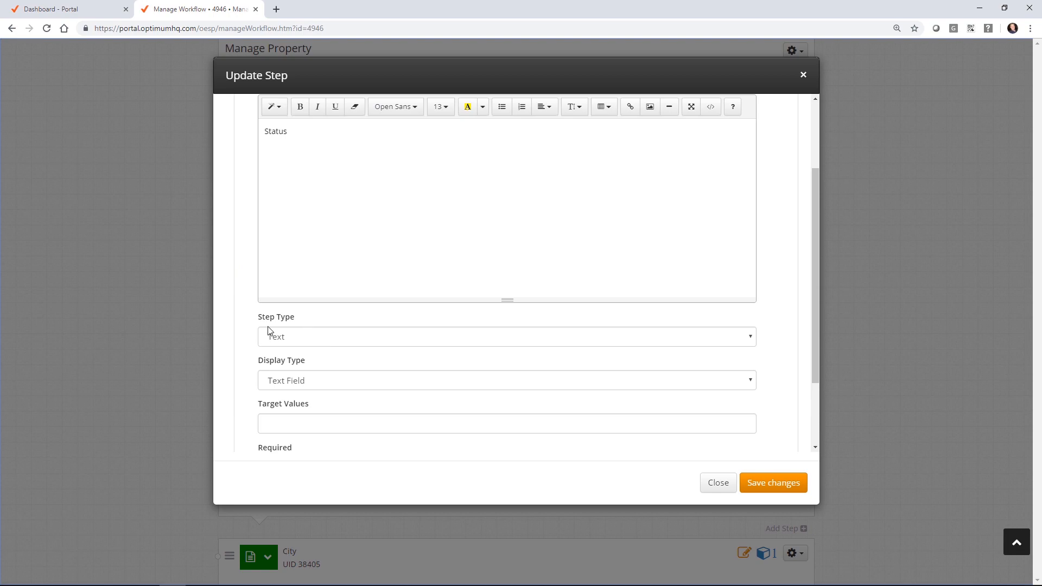
left_click(283, 340)
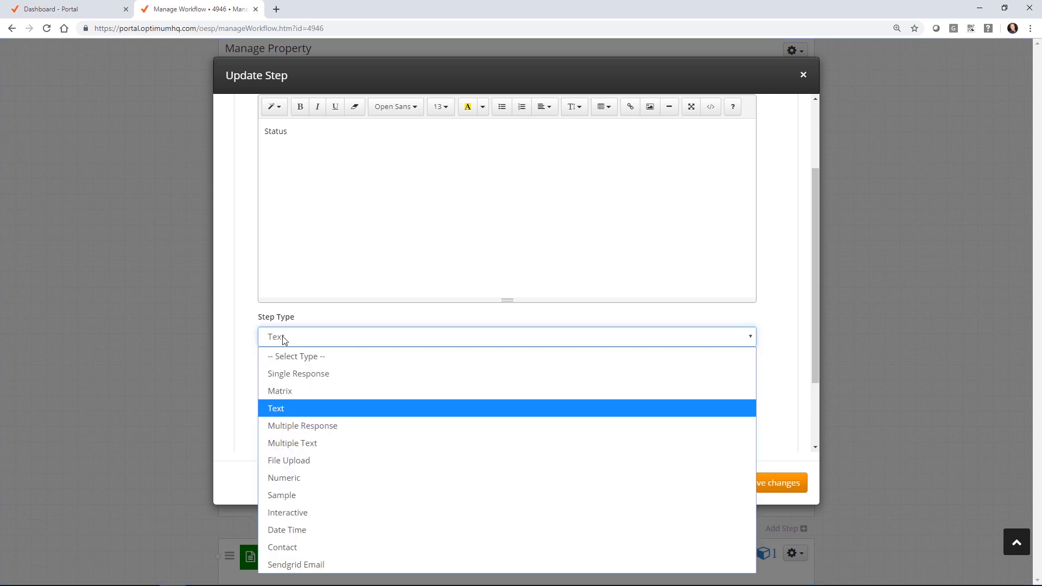
left_click(291, 374)
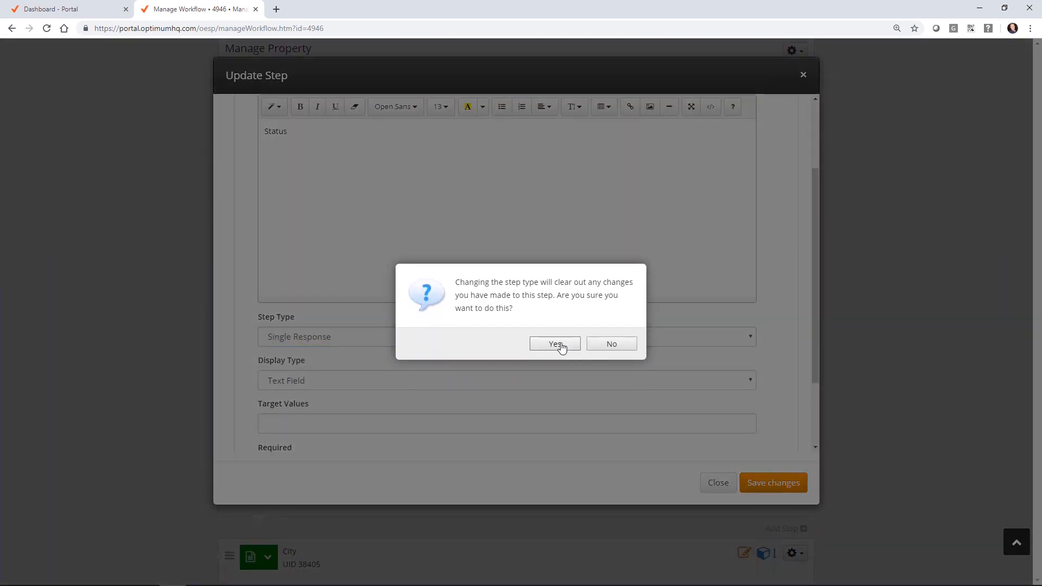
left_click(559, 348)
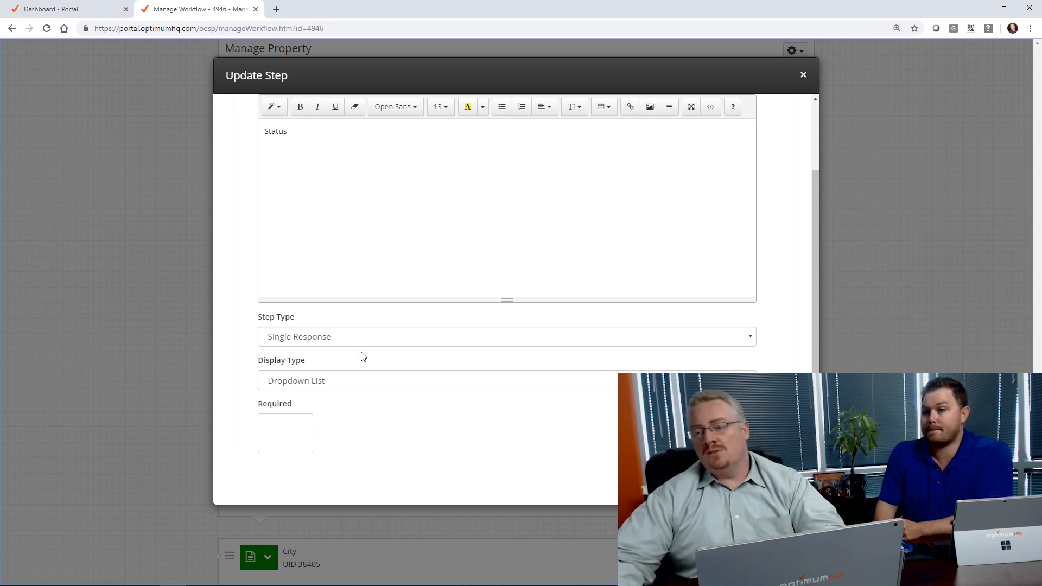
Step: Quick-add the answer options Occupied, Open and Cancelled to the Status step
scroll(333, 367, "down", 2)
left_click(255, 405)
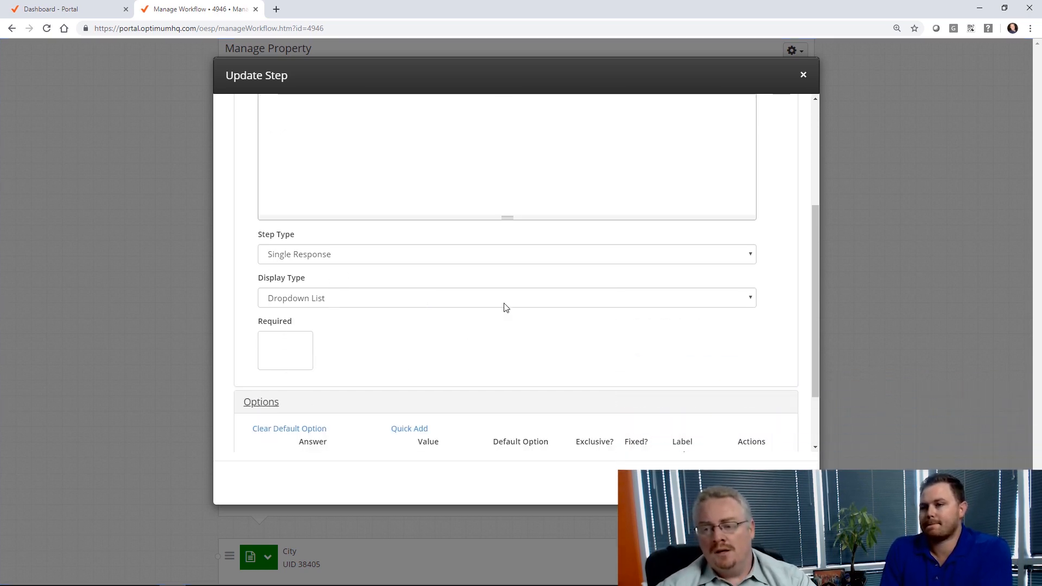
scroll(503, 304, "down", 2)
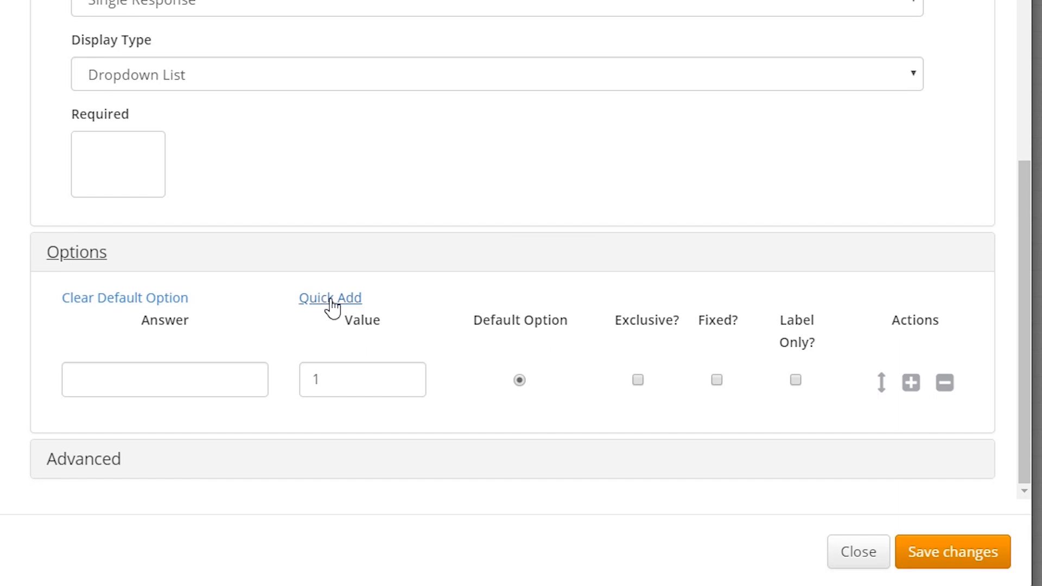
left_click(409, 333)
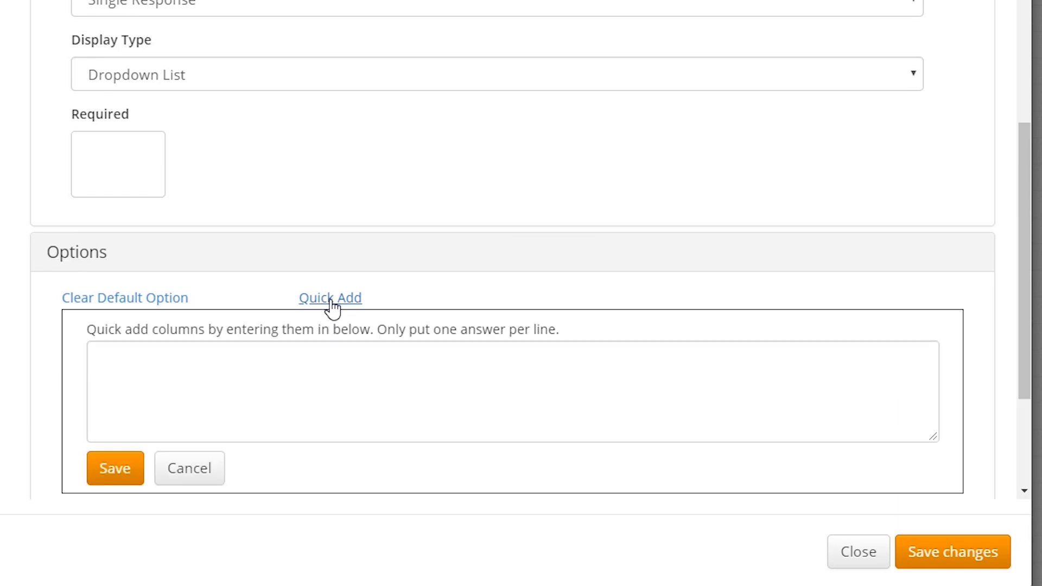
left_click(204, 357)
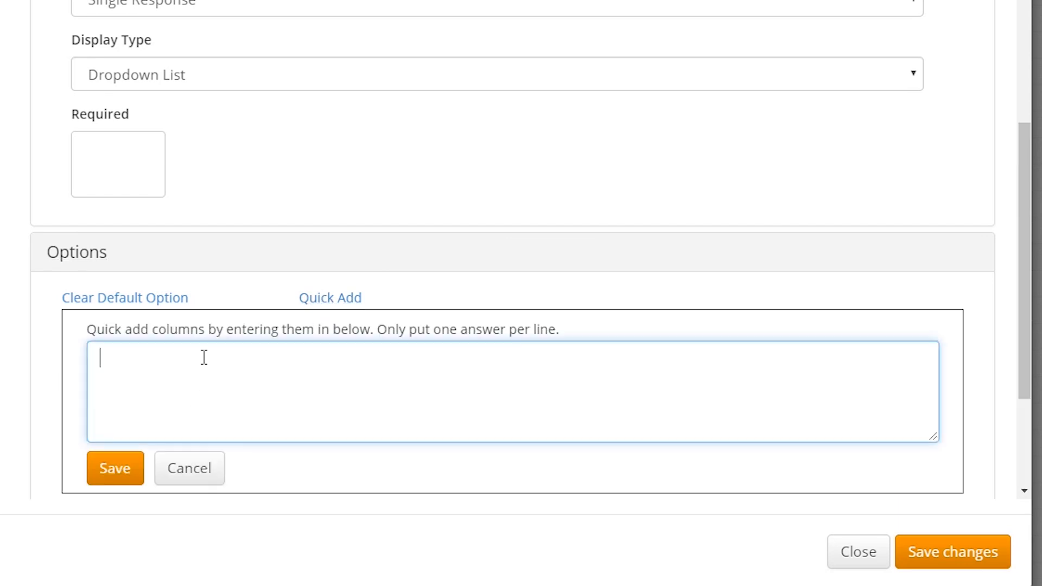
type("A")
key("BackSpace")
type("Occupied ")
type("Open")
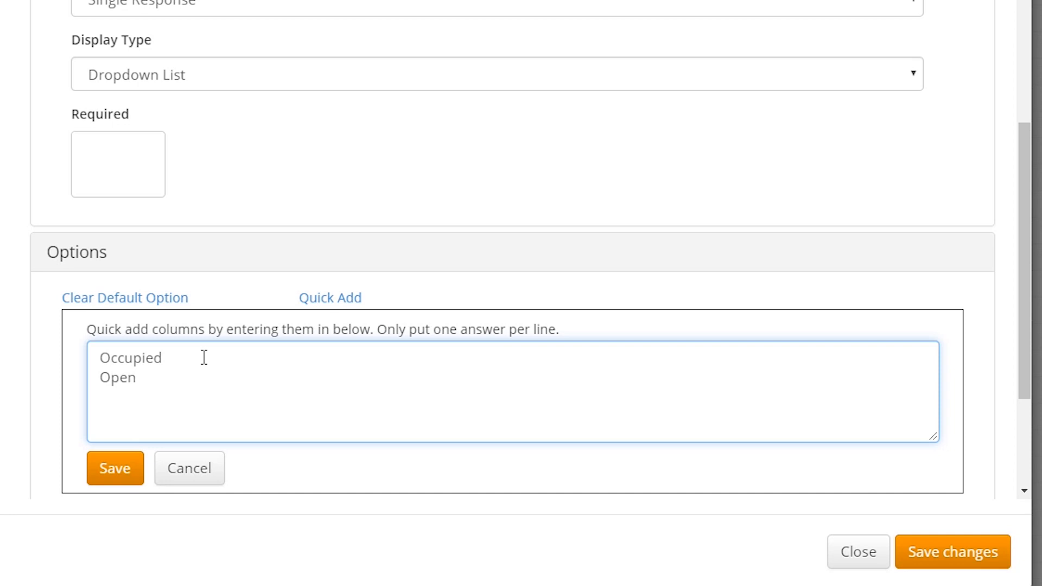
type("Calncelled")
left_click(110, 478)
scroll(463, 121, "down", 2)
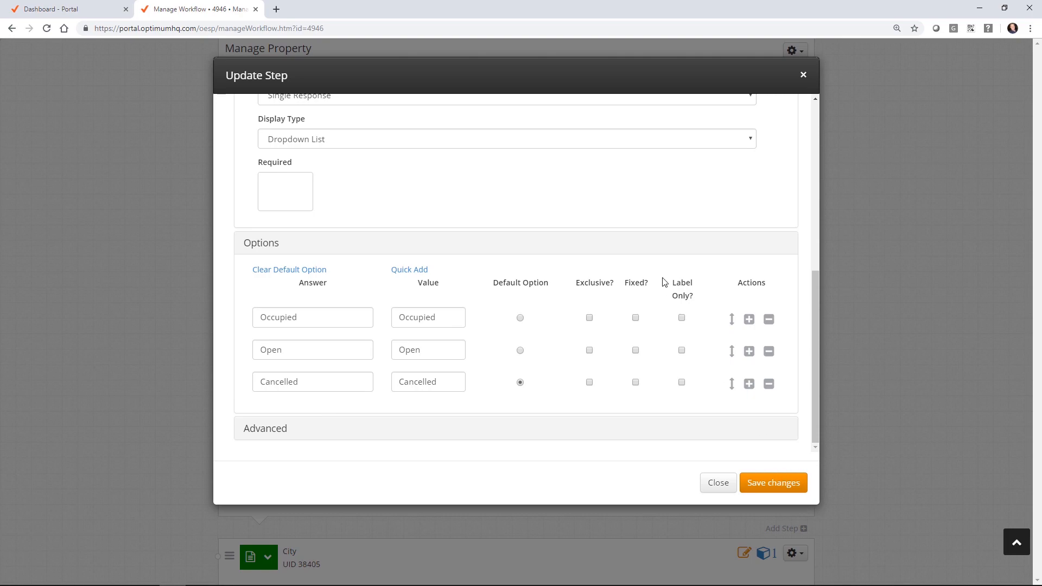
scroll(609, 181, "up", 5)
scroll(778, 373, "down", 4)
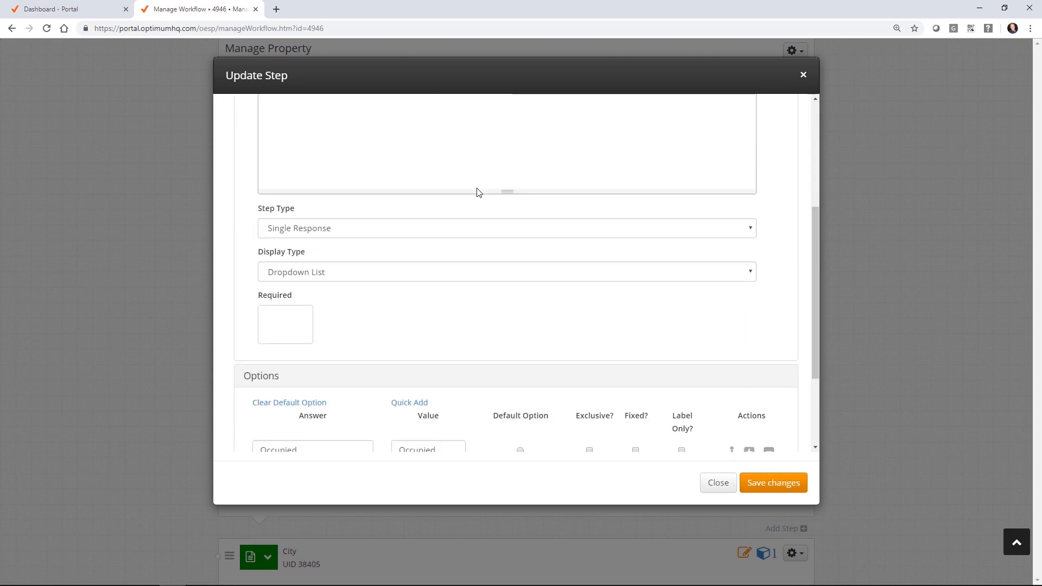
scroll(477, 190, "up", 4)
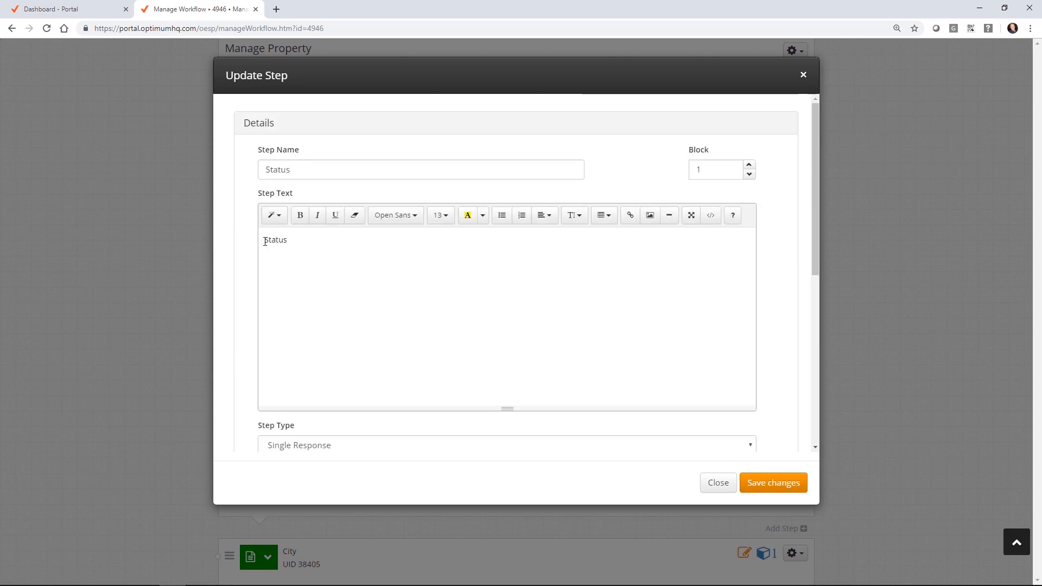
Step: Change the step text to 'Property Status' and save the step
type("D")
key("BackSpace")
type("Po")
key("BackSpace")
type("rop")
type("erty")
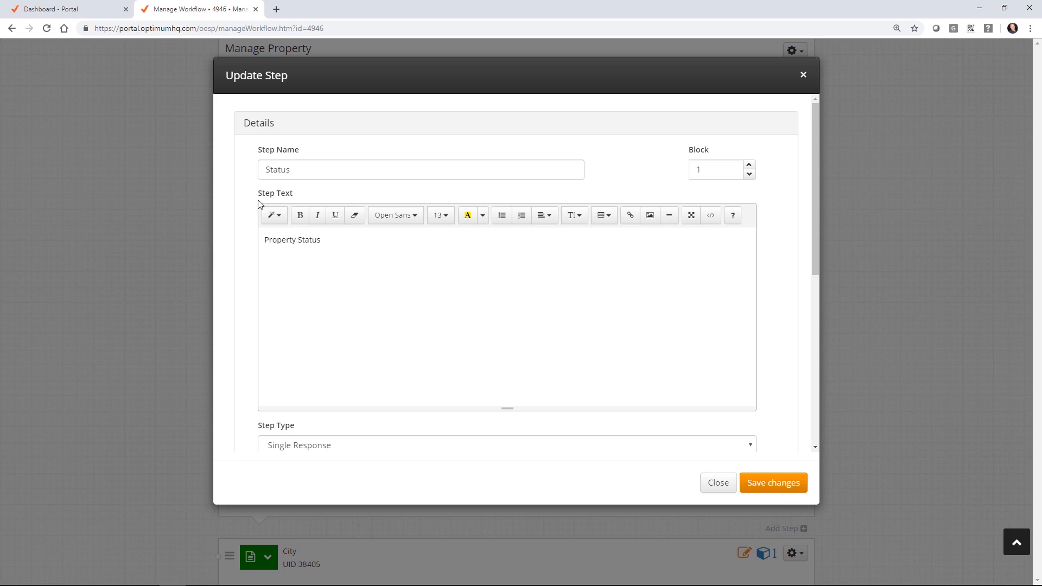
scroll(300, 225, "down", 3)
scroll(324, 363, "up", 1)
scroll(375, 324, "down", 4)
left_click(773, 482)
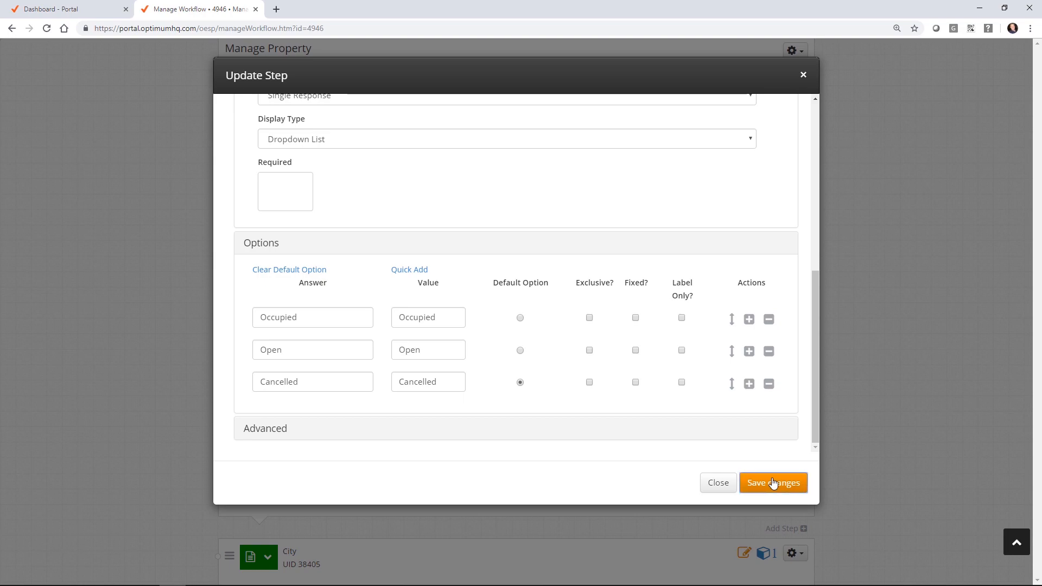
scroll(923, 253, "down", 2)
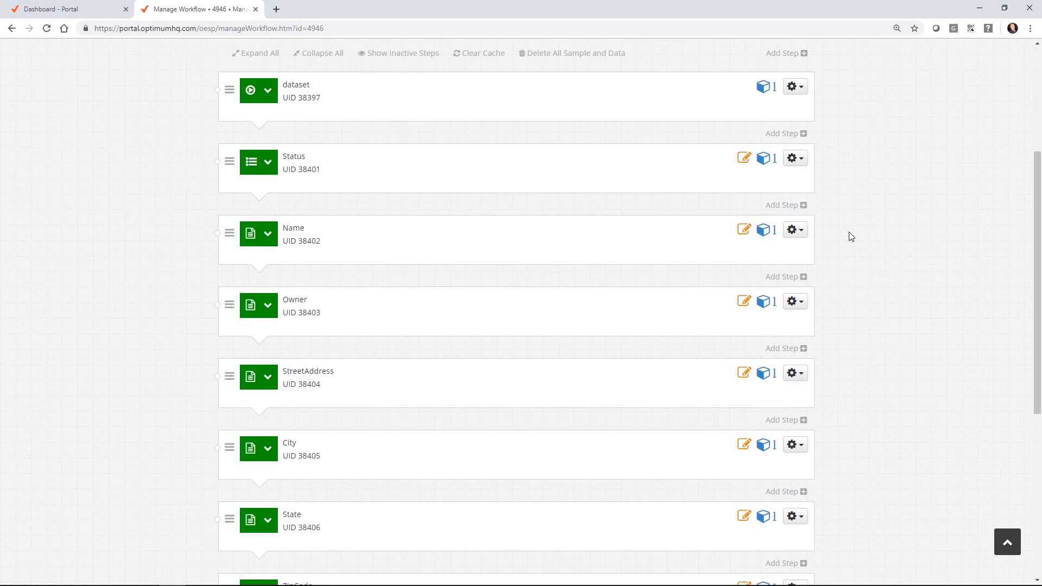
Step: Open the Name step for editing and save it unchanged
left_click(798, 232)
left_click(726, 266)
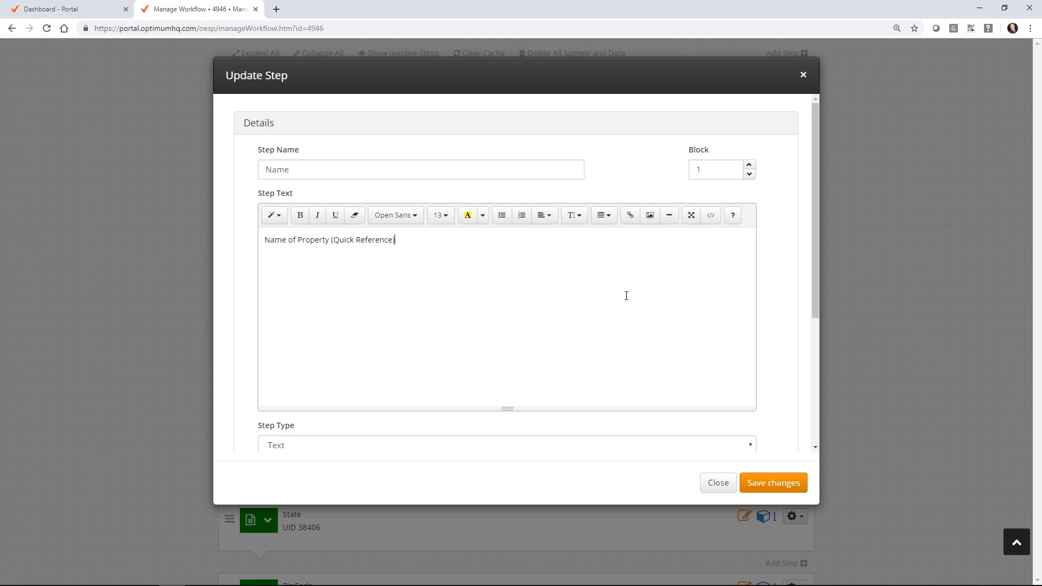
left_click(782, 483)
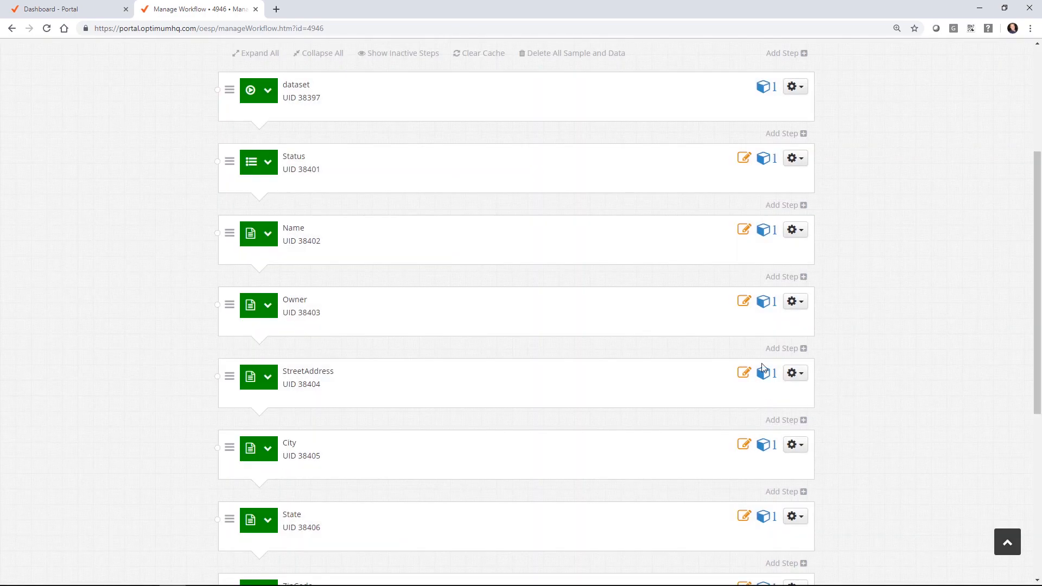
scroll(305, 311, "down", 4)
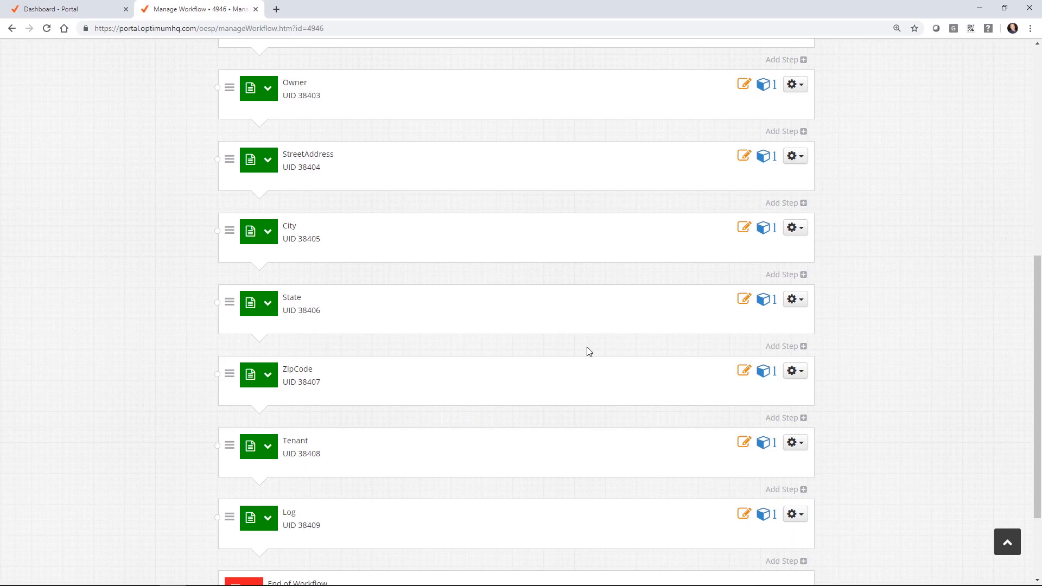
Step: Edit the Log step and set its display type to WYSIWYG
left_click(794, 514)
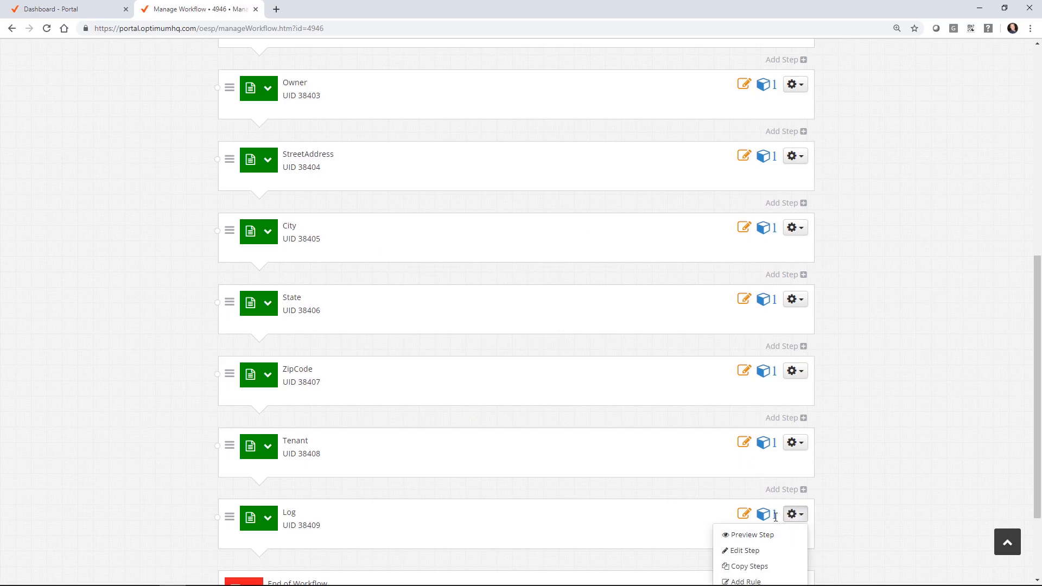
scroll(855, 418, "down", 3)
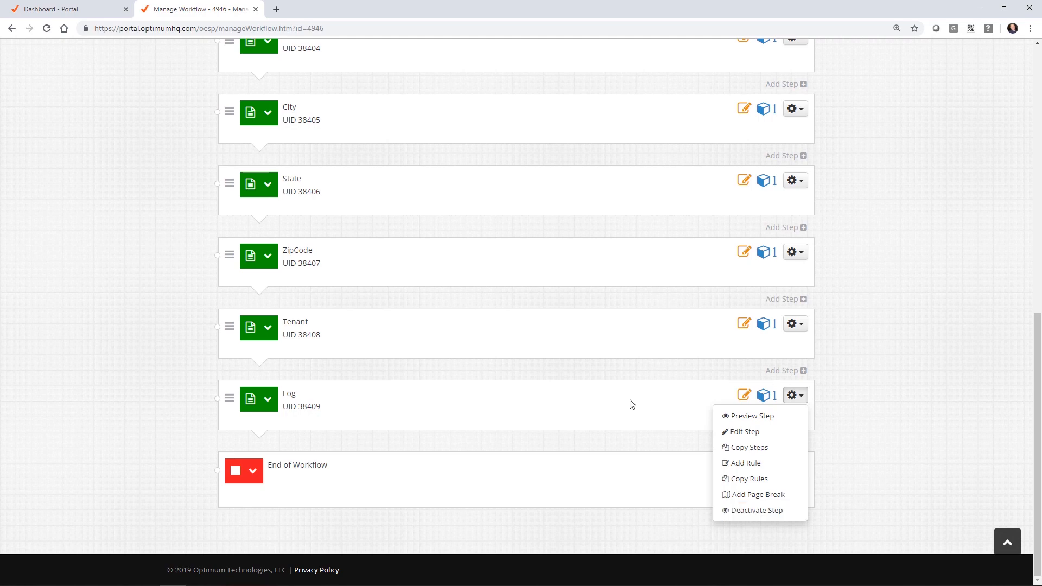
left_click(681, 366)
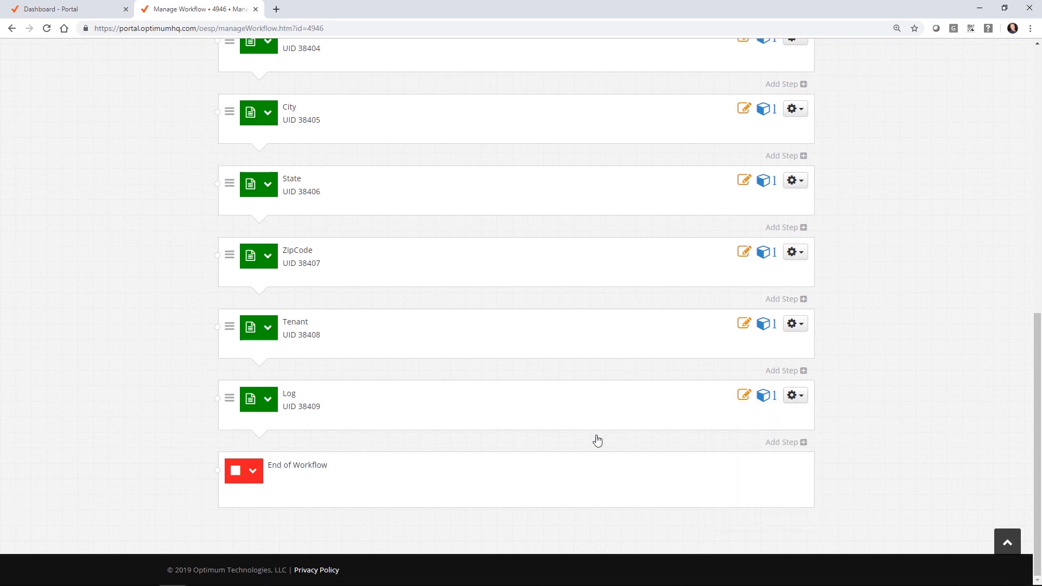
left_click(795, 395)
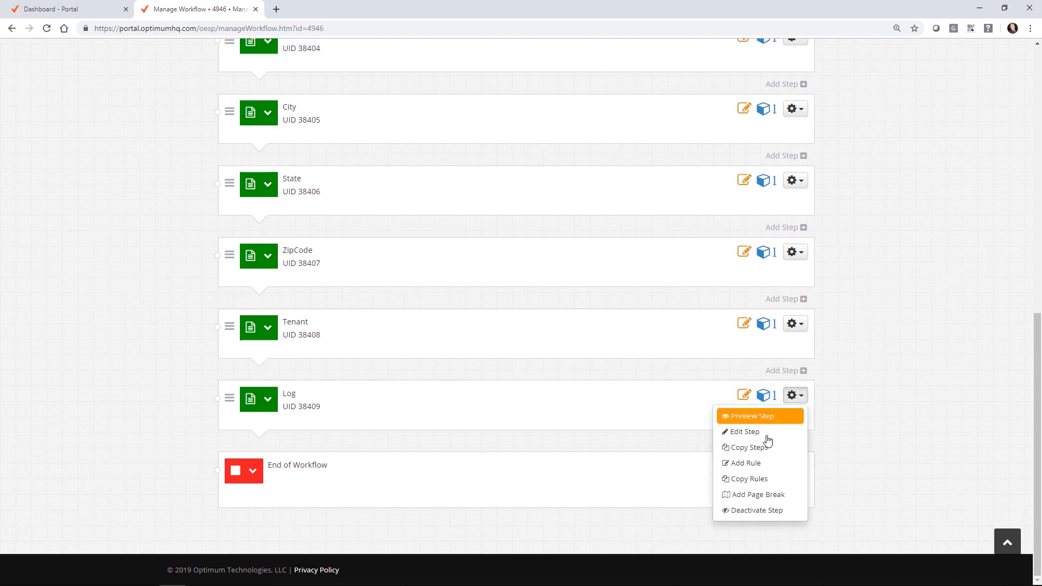
left_click(767, 439)
scroll(247, 195, "down", 3)
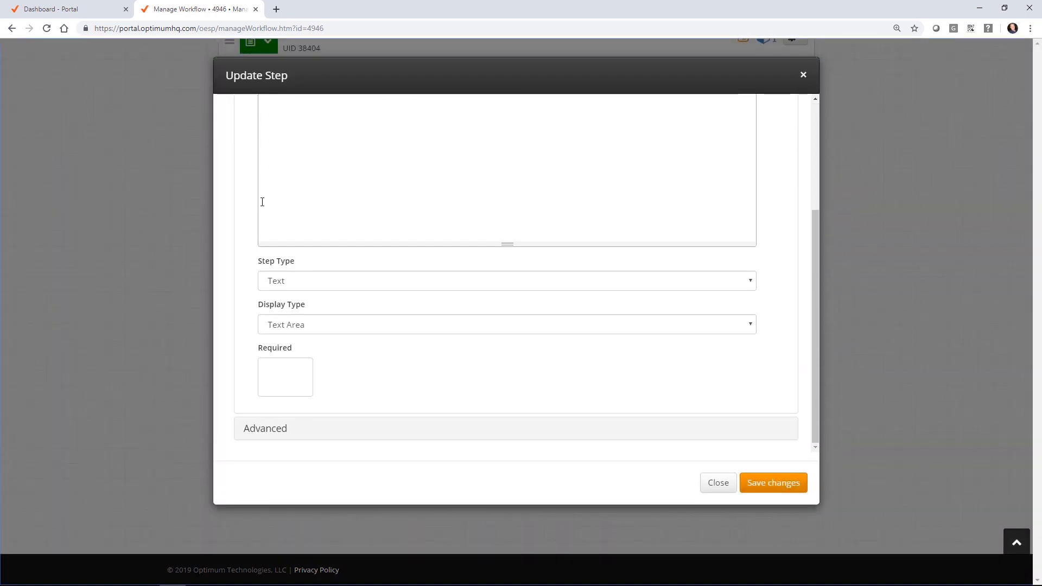
left_click(296, 333)
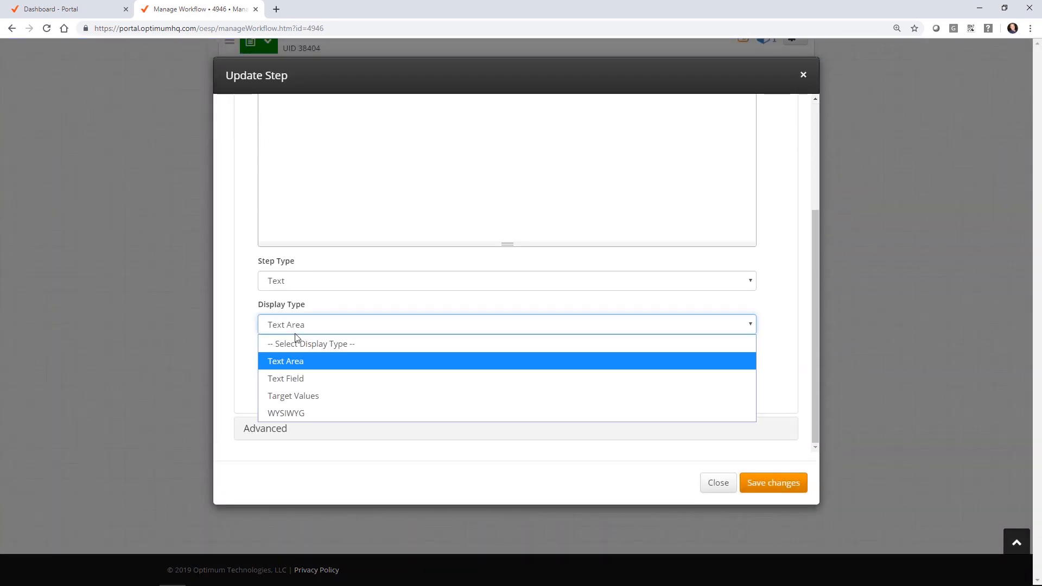
left_click(318, 411)
Step: Replace the Log step text with 'Notes' and save the step
scroll(412, 206, "up", 2)
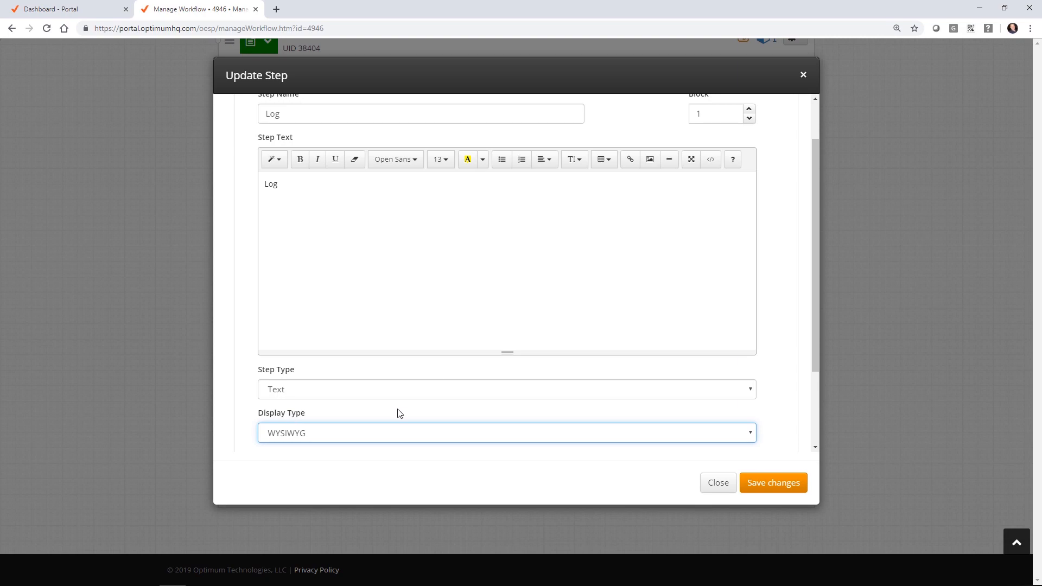
scroll(503, 188, "down", 2)
scroll(502, 188, "up", 3)
left_click_drag(291, 239, 246, 243)
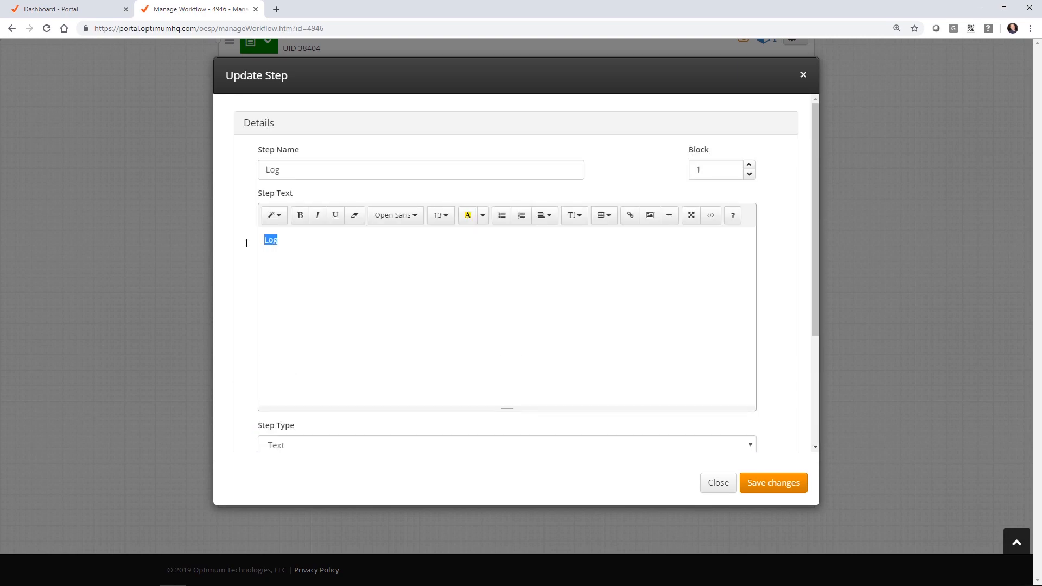
type("Notes")
left_click(786, 488)
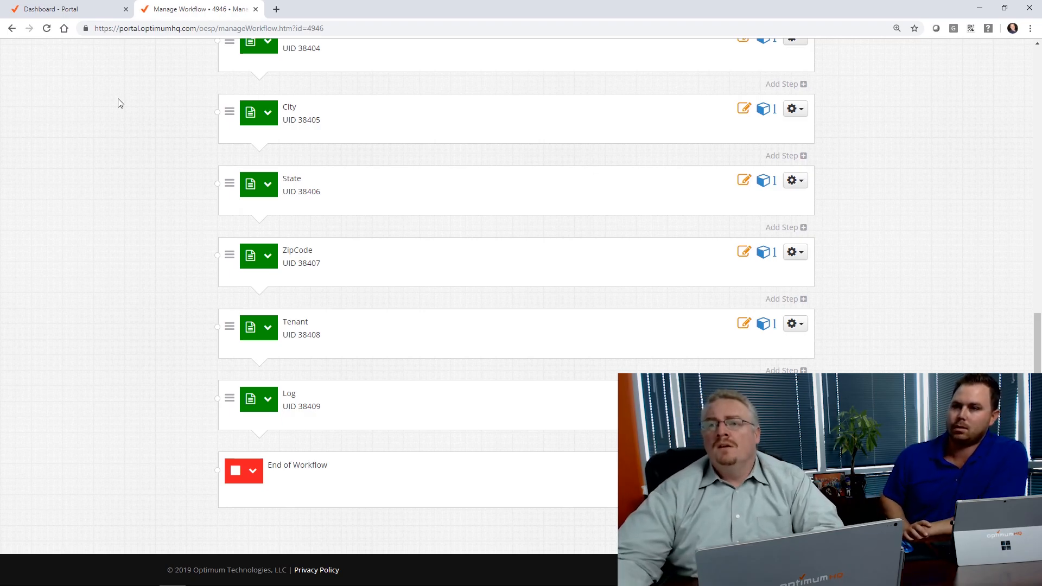
Step: Check the workflow's Current Version number
scroll(478, 209, "up", 10)
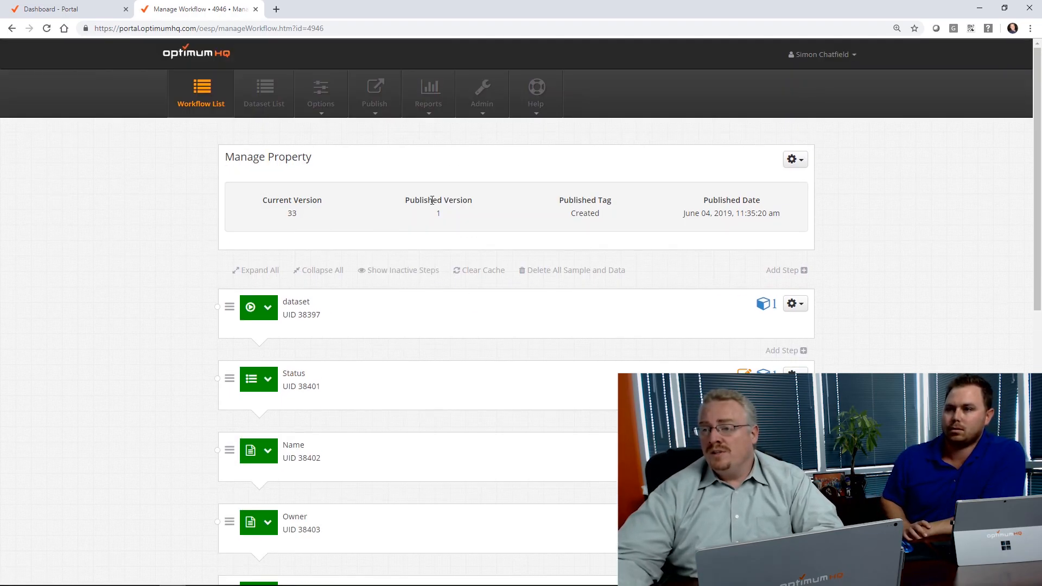
left_click_drag(262, 200, 322, 201)
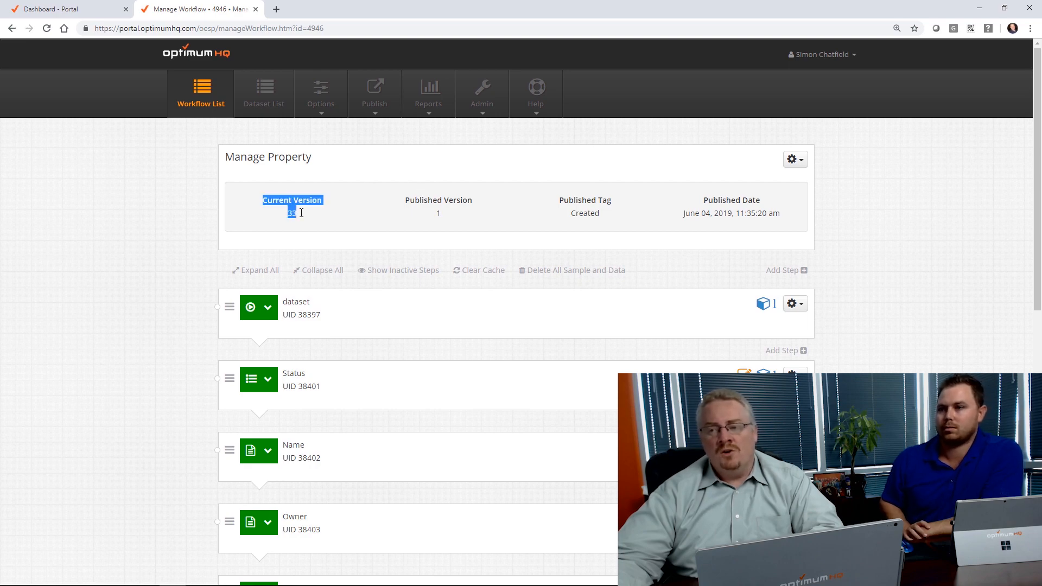
left_click(299, 214)
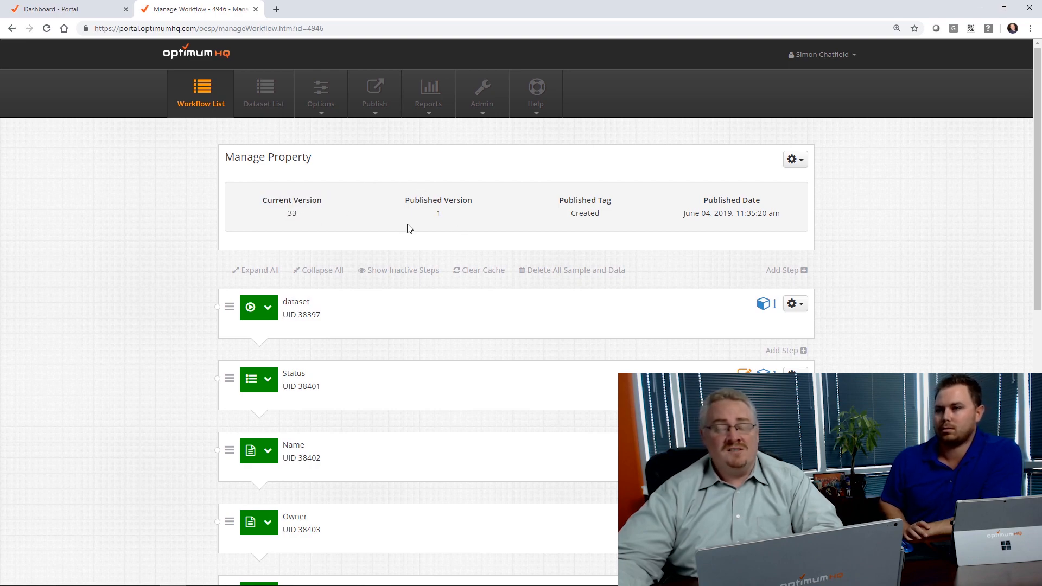
Step: Save Manage Property as published version 35 tagged 'dsf', then go to the portal Dashboard
left_click(794, 159)
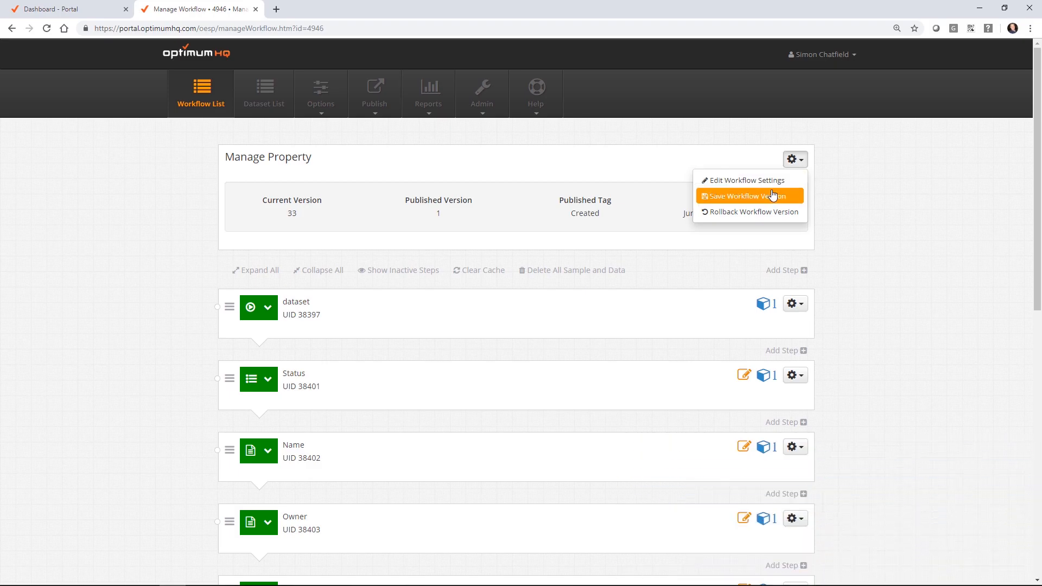
left_click(773, 196)
left_click(541, 126)
left_click(400, 126)
left_click(769, 204)
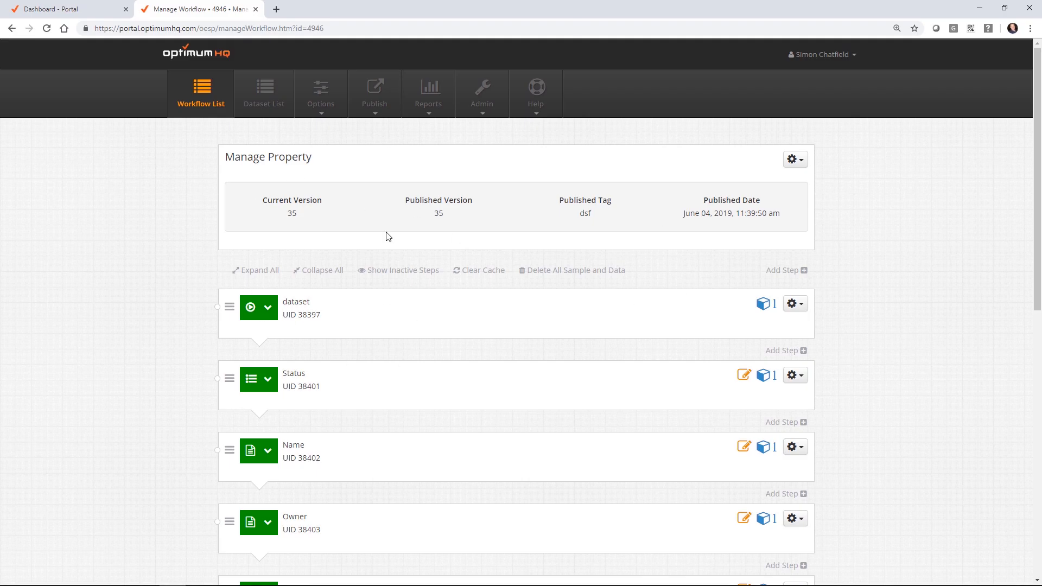
left_click(48, 9)
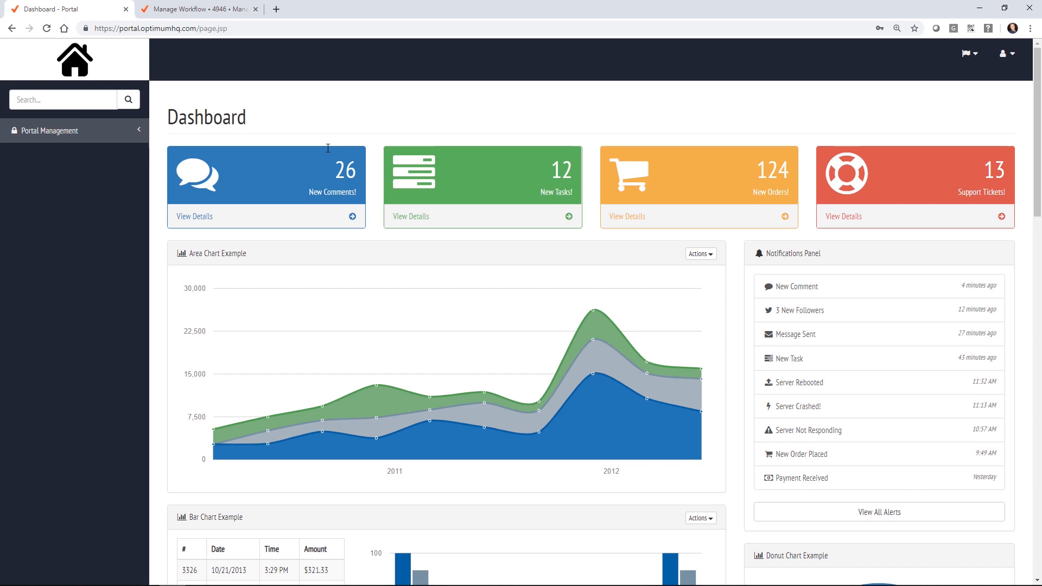
Step: Reload the portal and start a new page from Portal Management > Pages
left_click(45, 28)
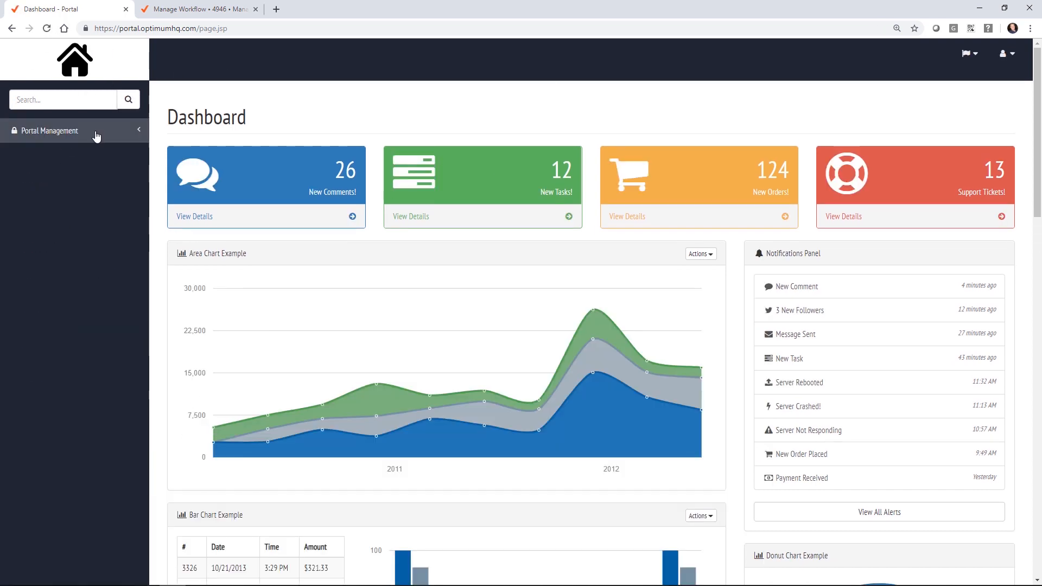
left_click(96, 136)
left_click(58, 178)
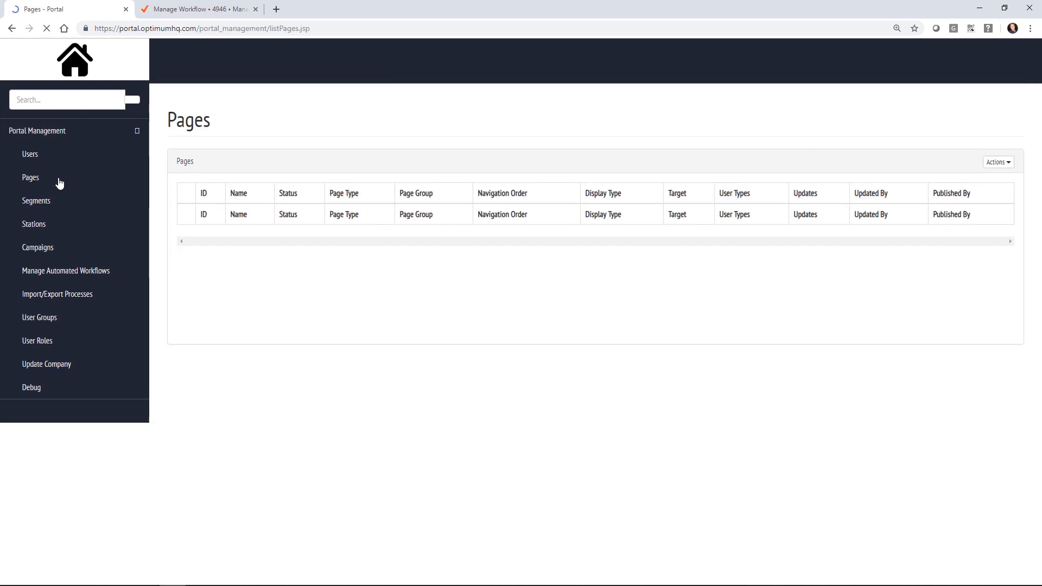
left_click(989, 159)
left_click(942, 179)
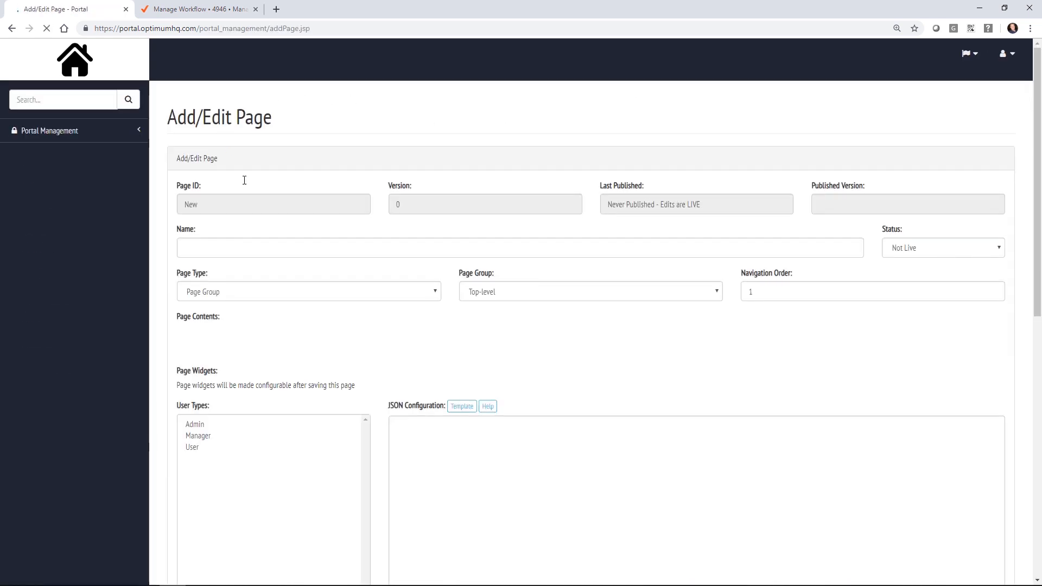
Step: Name the page Properties, with status Live and page type Dashboard Navigation
left_click(270, 254)
type("P")
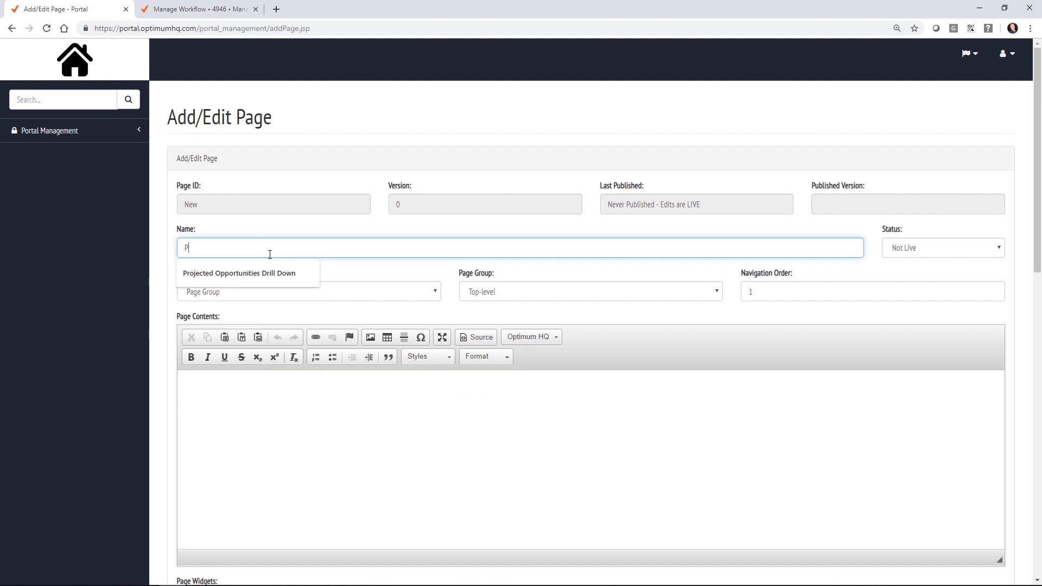
type("ropertie")
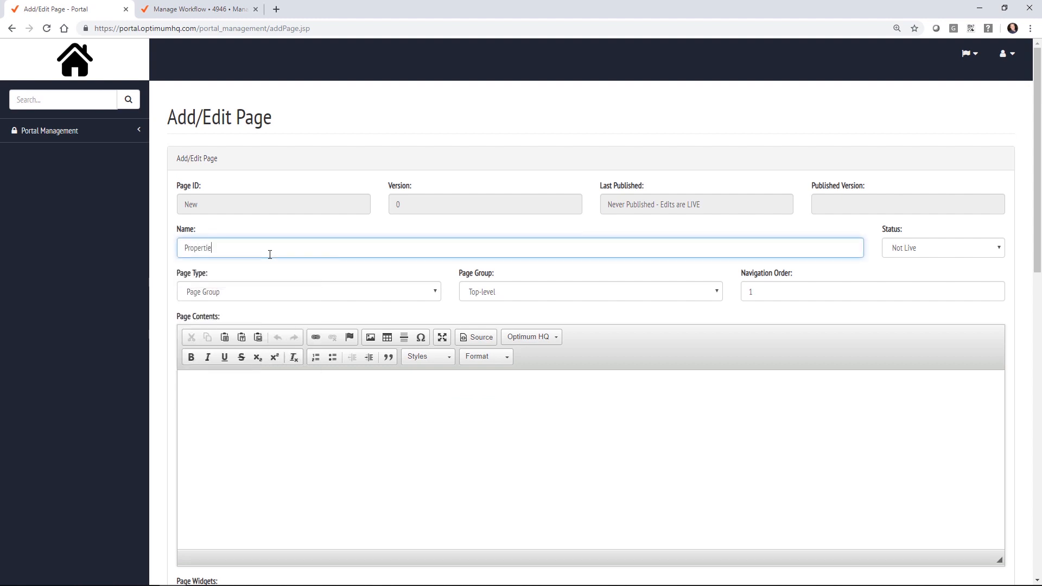
left_click(942, 255)
left_click(925, 283)
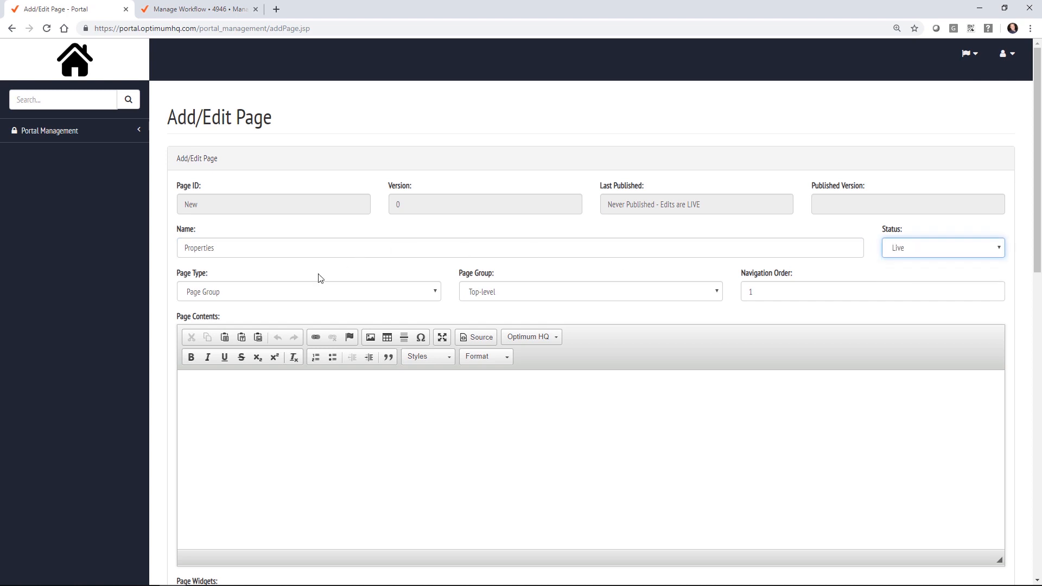
left_click(224, 295)
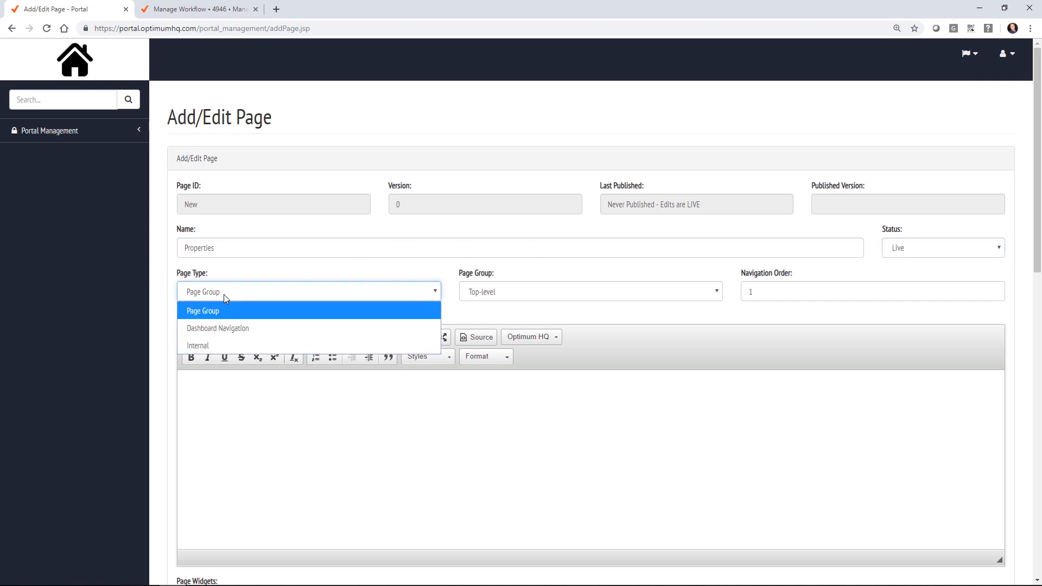
left_click(237, 329)
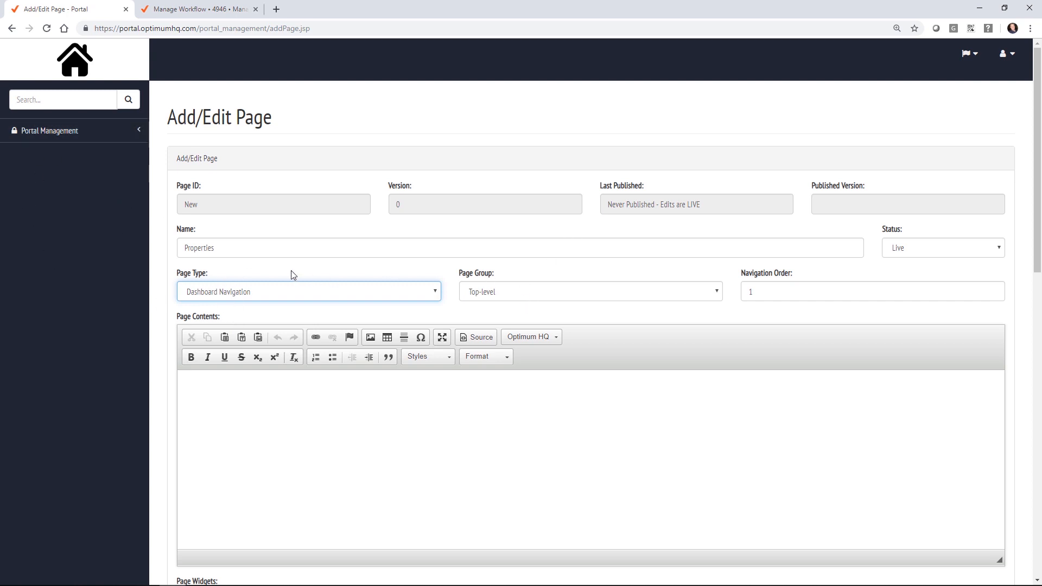
scroll(293, 275, "down", 2)
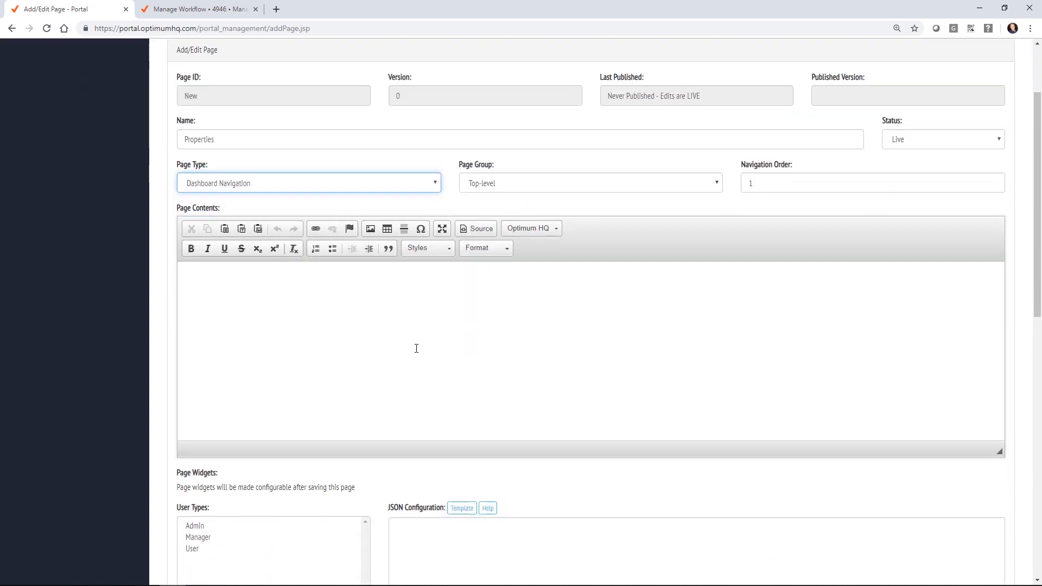
Step: Insert an orange 'Add Property' workflow button that launches Manage Property
left_click(546, 231)
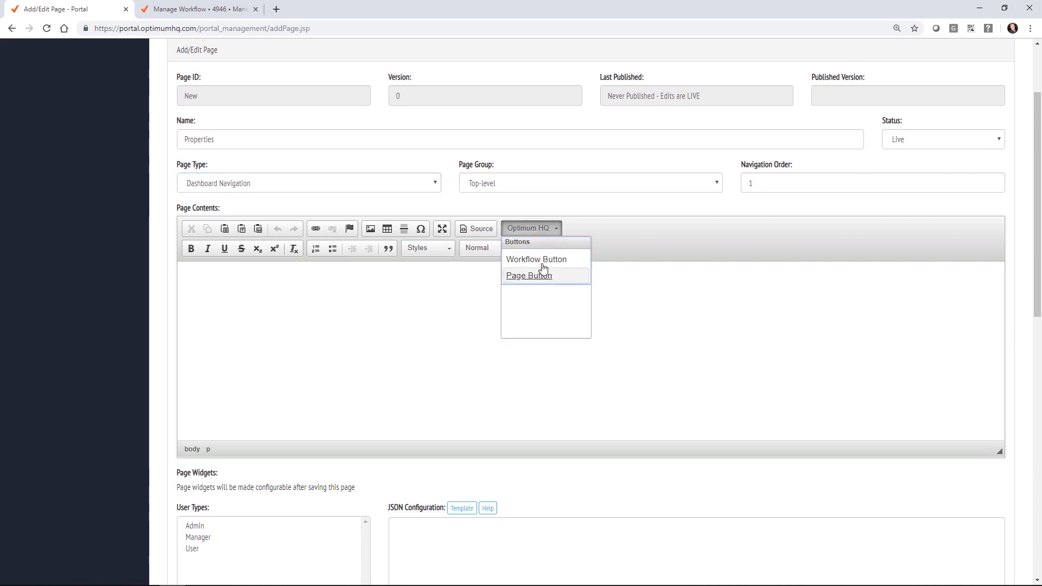
left_click(541, 261)
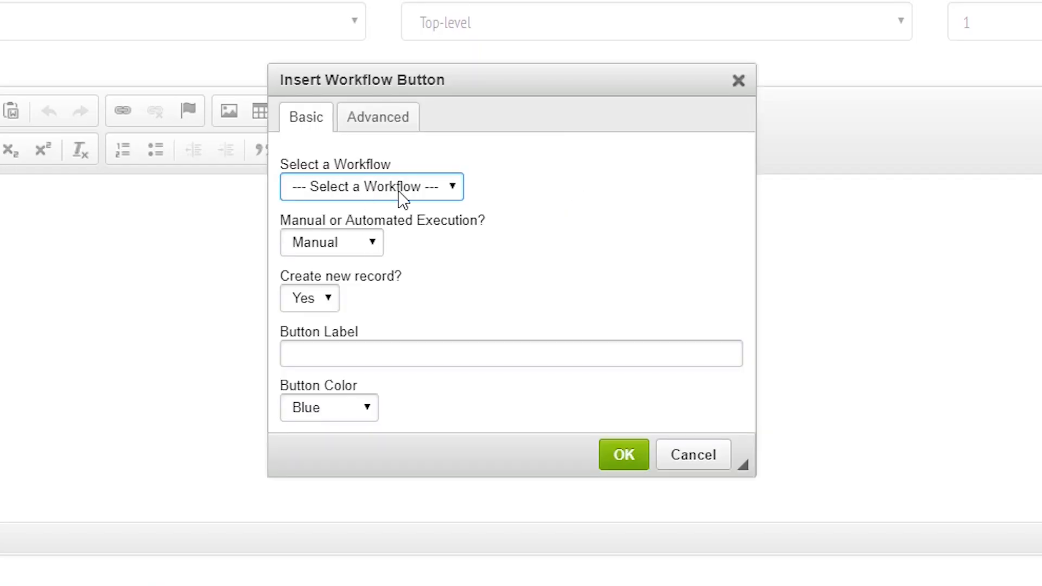
left_click(399, 191)
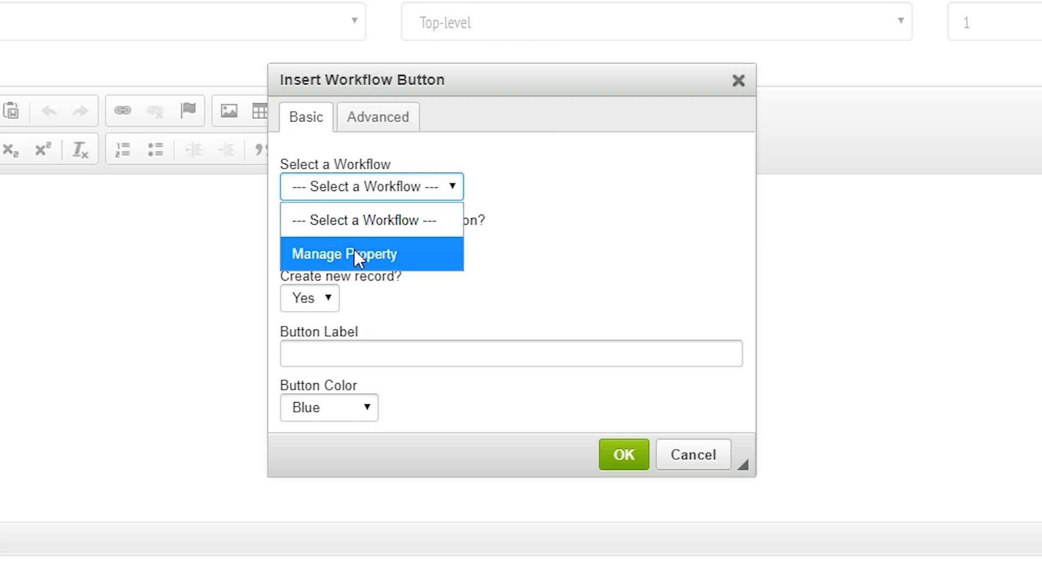
left_click(375, 253)
left_click(327, 348)
type("Crea")
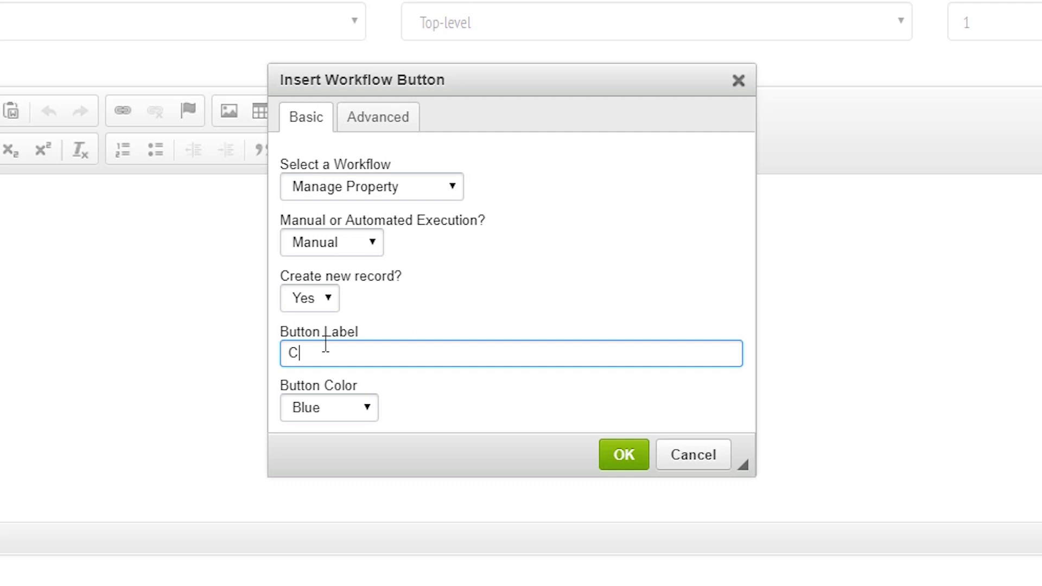
key("BackSpace")
key("BackSpace")
key("BackSpace")
key("BackSpace")
type("Add Property")
left_click(337, 415)
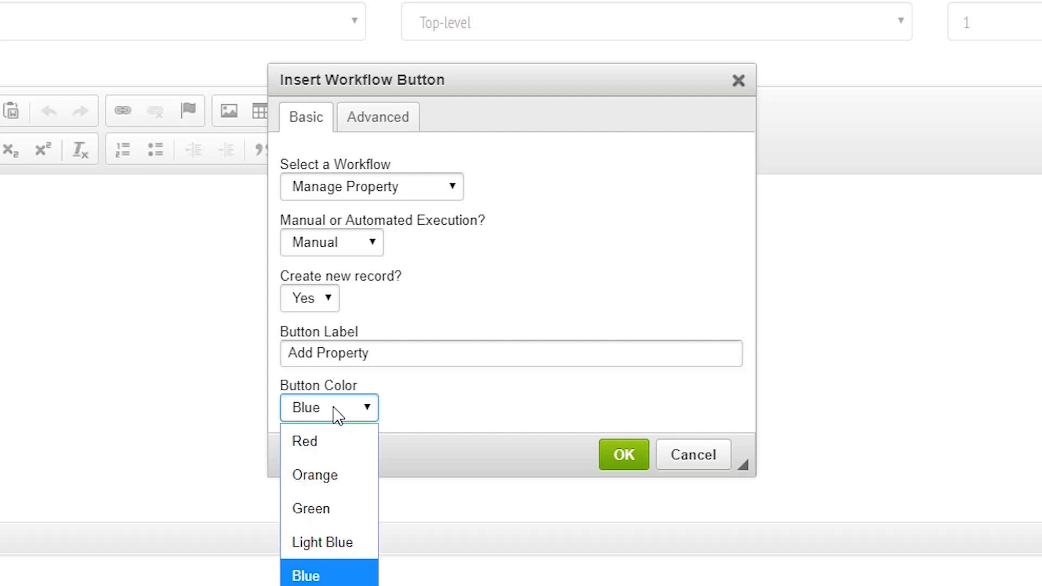
left_click(337, 473)
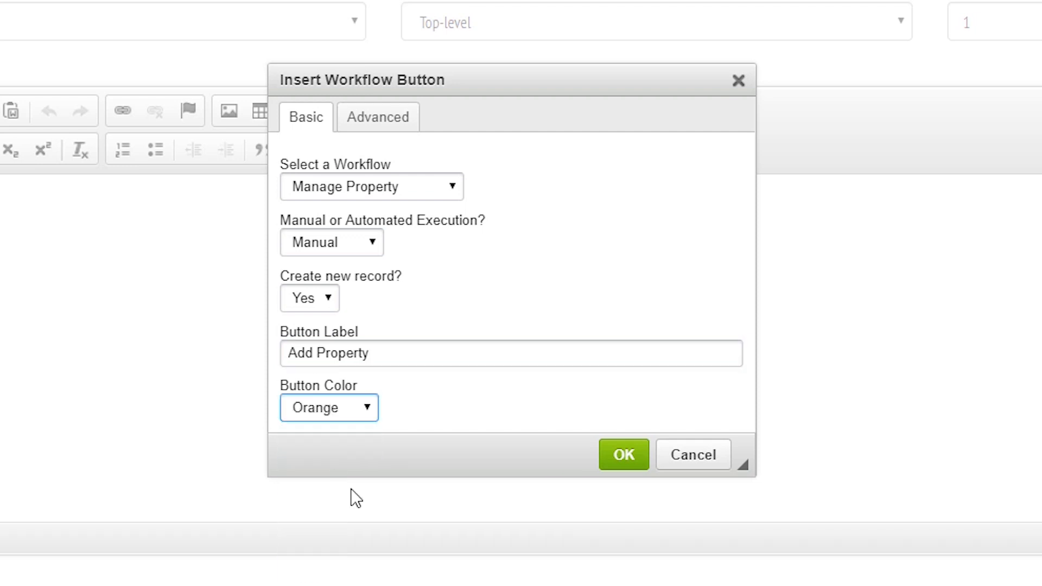
left_click(624, 456)
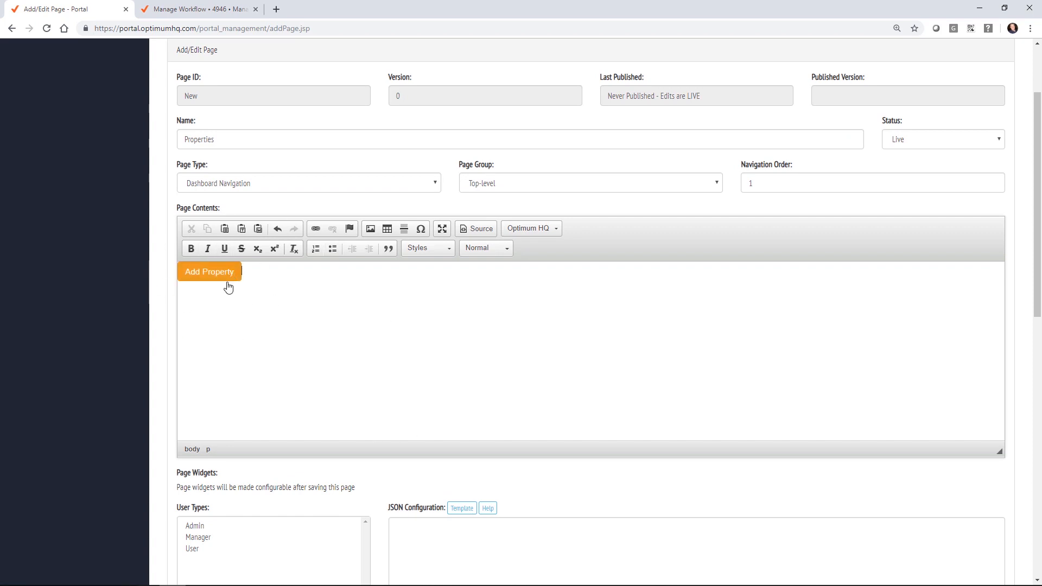
Step: Tick Admin in the page's User Types list
scroll(162, 349, "down", 4)
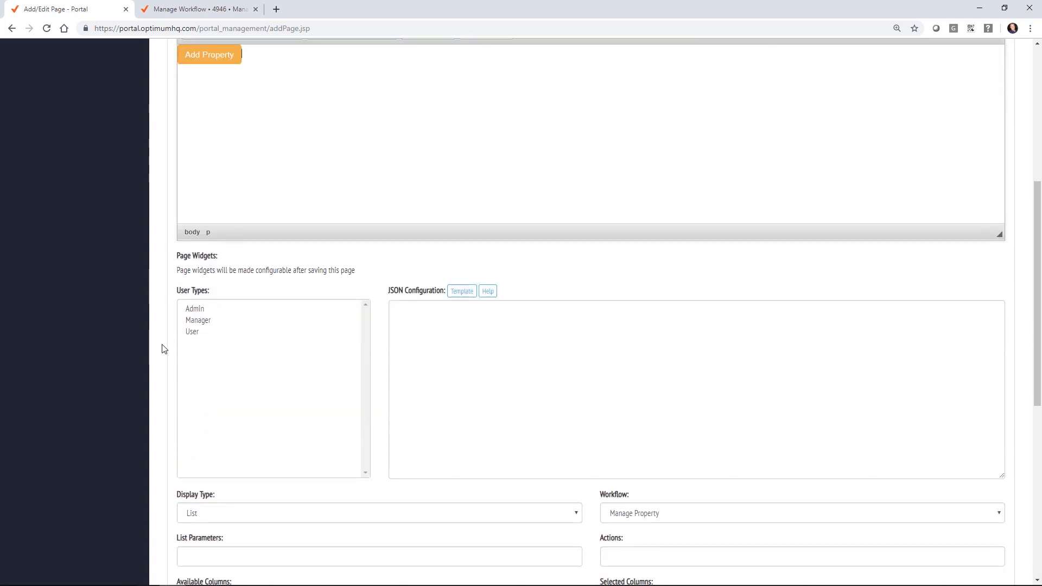
left_click(204, 307)
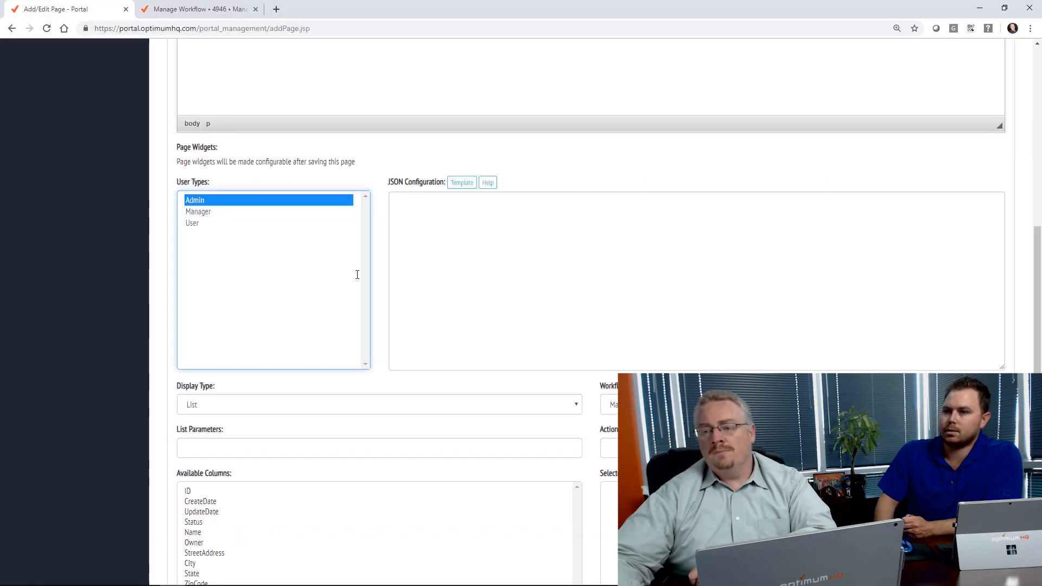
scroll(357, 274, "down", 4)
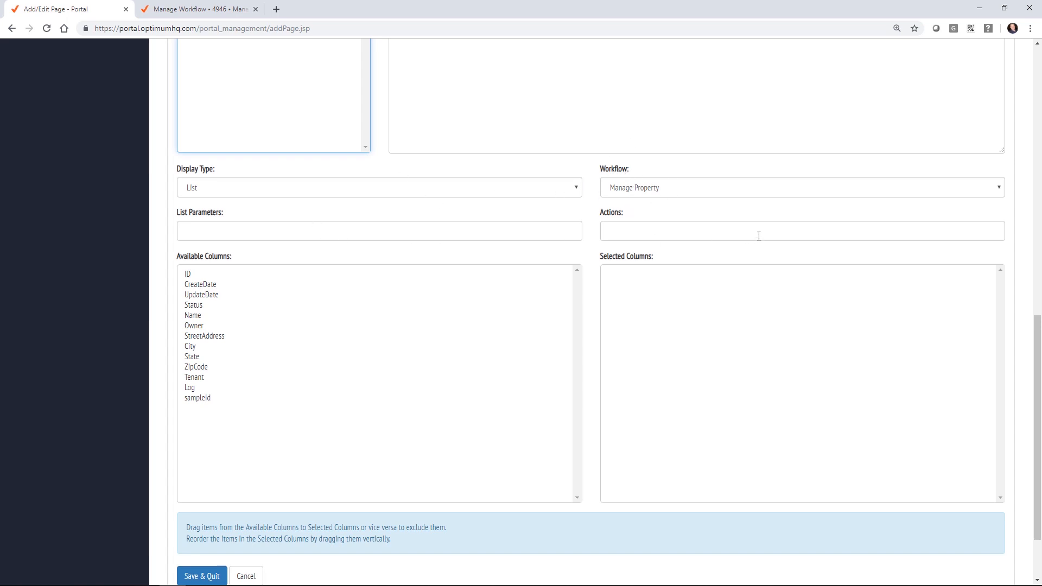
Step: Enter 'Update Property=restart 4946' as the list's action
left_click(664, 232)
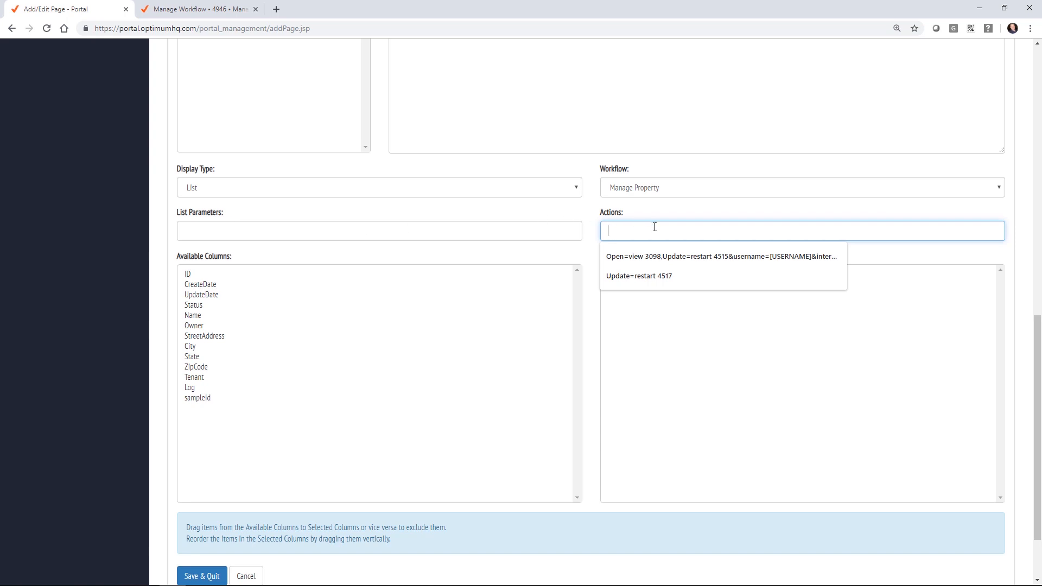
type("Update Property=")
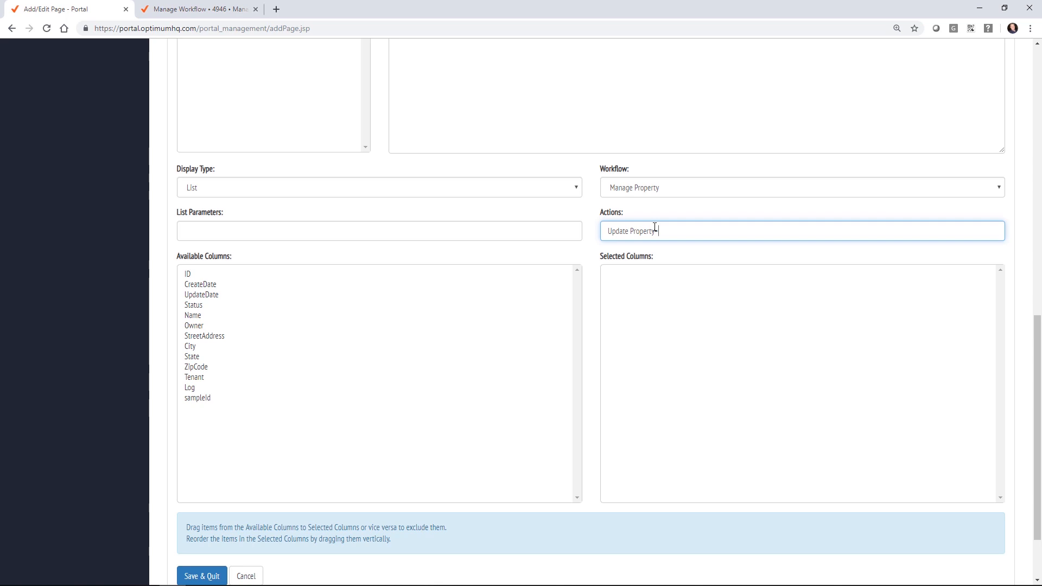
type("ty restar")
type("t 3")
type("946")
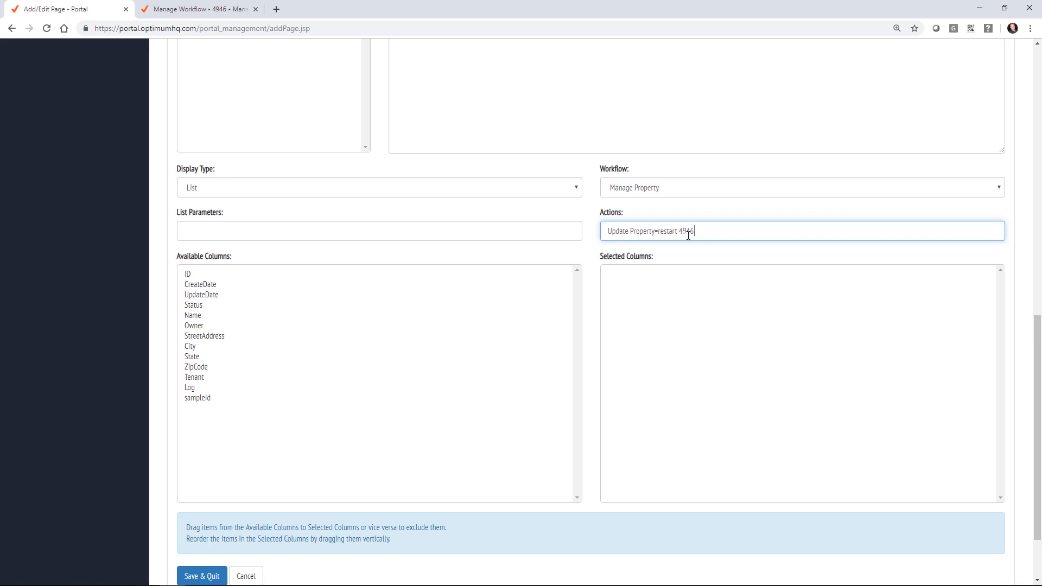
left_click(190, 9)
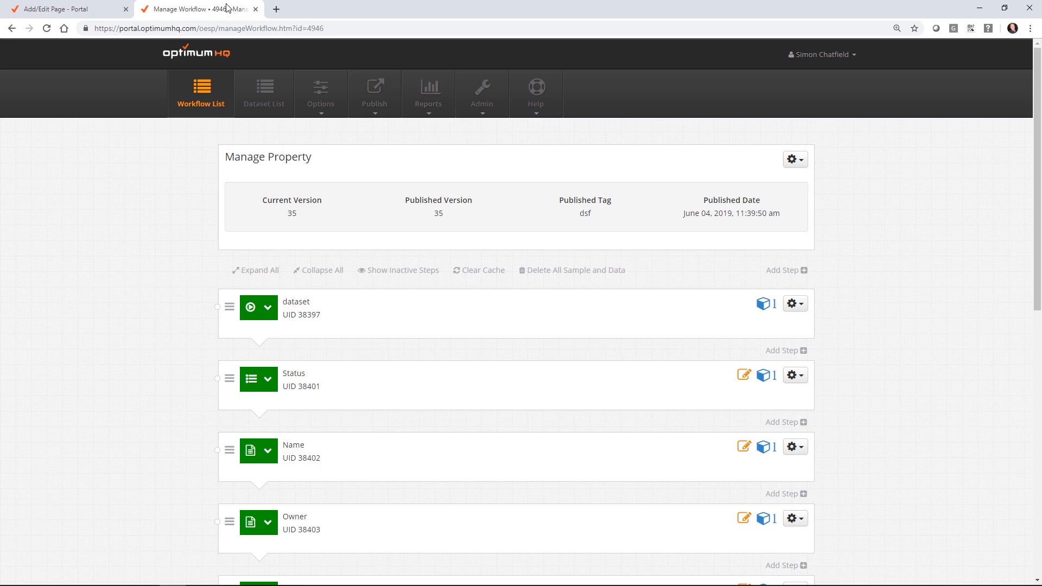
left_click(223, 55)
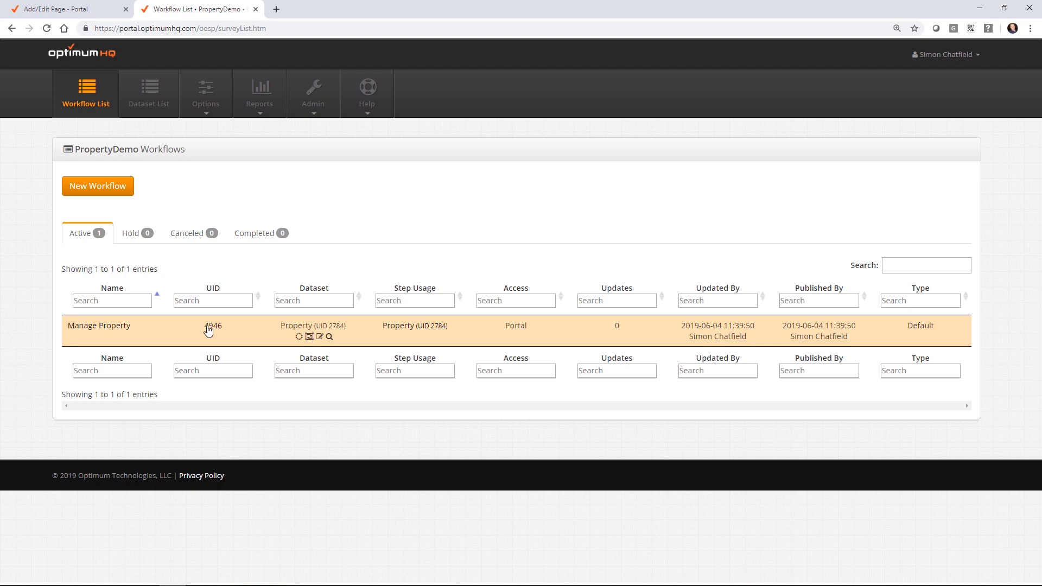
left_click(71, 9)
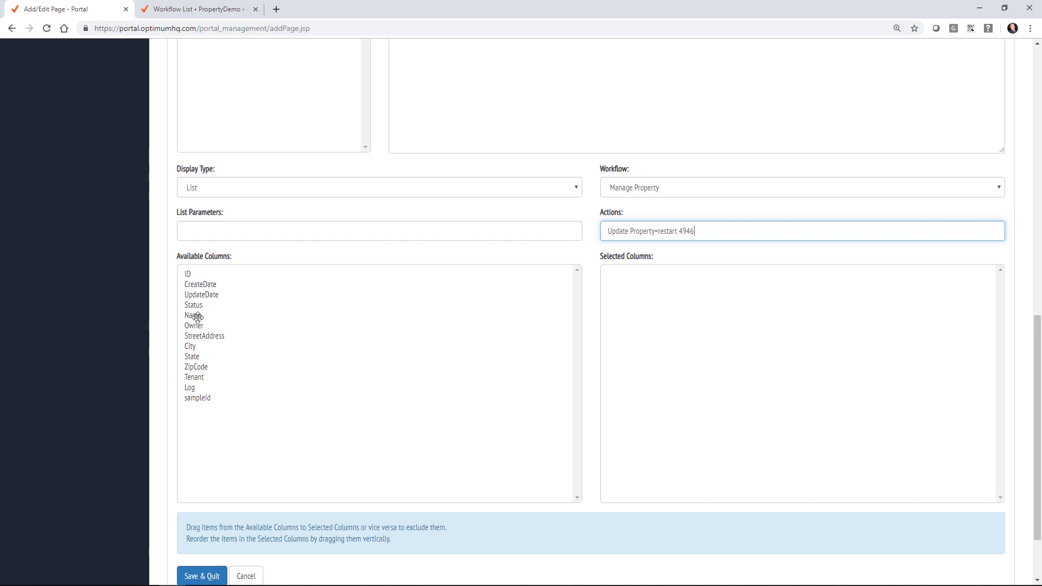
Step: Add Name, Status, City, State, Owner and Tenant to the list's Selected Columns, in that order
left_click_drag(198, 318, 735, 297)
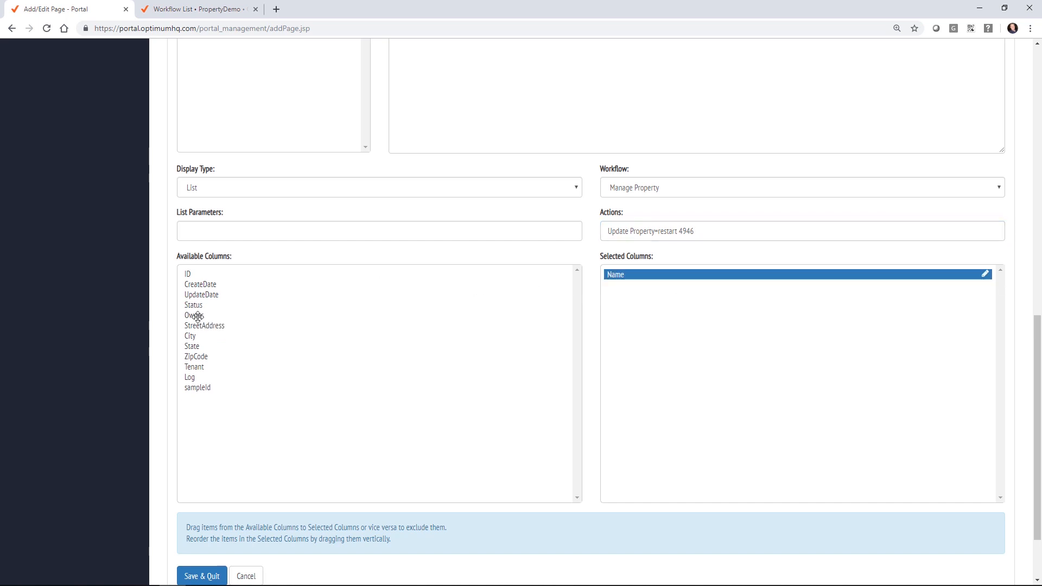
left_click_drag(198, 317, 672, 312)
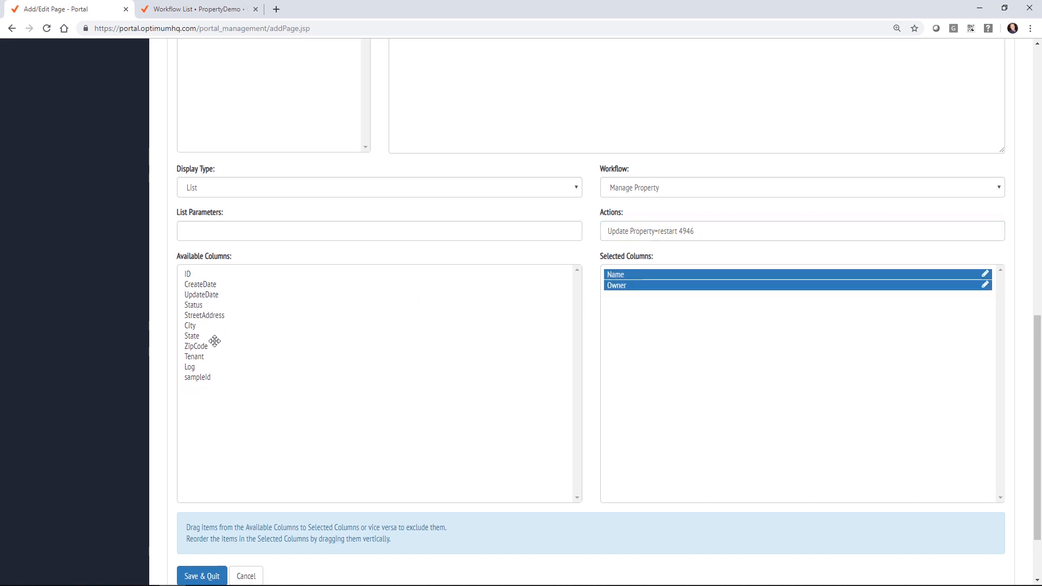
left_click_drag(201, 355, 678, 345)
left_click_drag(198, 332, 692, 283)
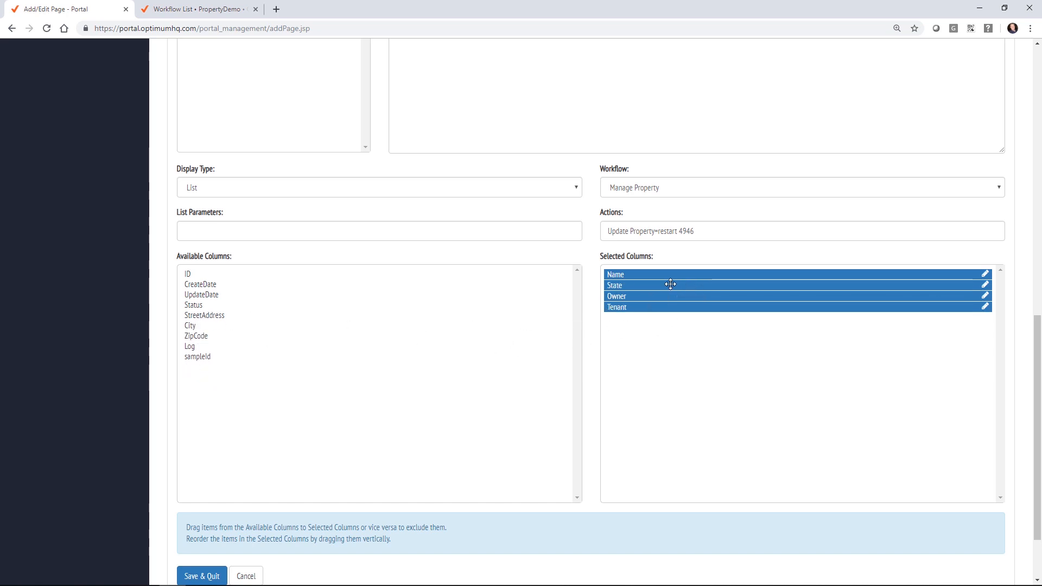
mouse_move(191, 326)
left_mouse_down()
mouse_move(325, 323)
mouse_move(666, 282)
left_mouse_up()
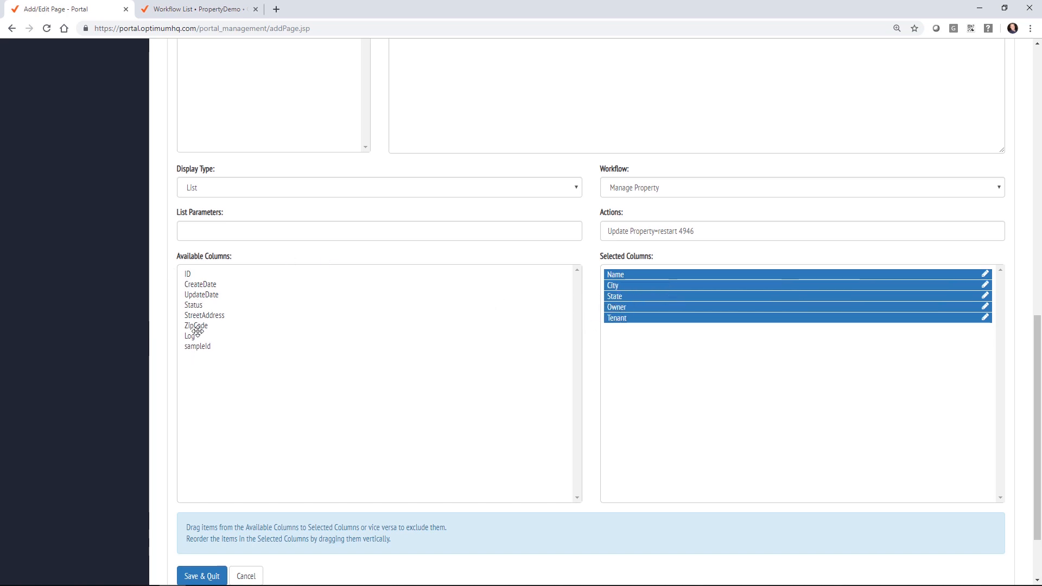
left_click_drag(200, 308, 731, 288)
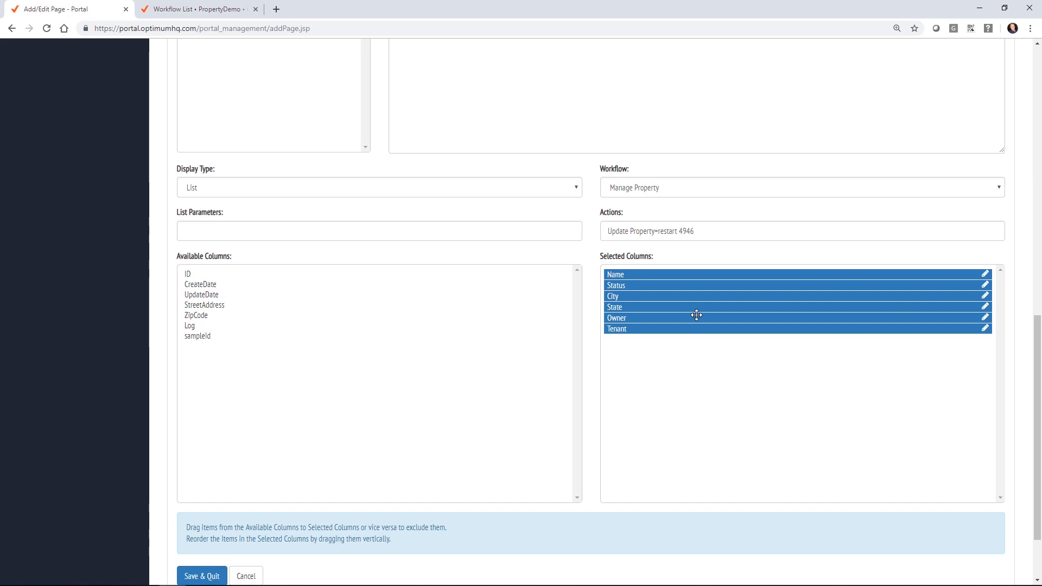
scroll(414, 377, "down", 2)
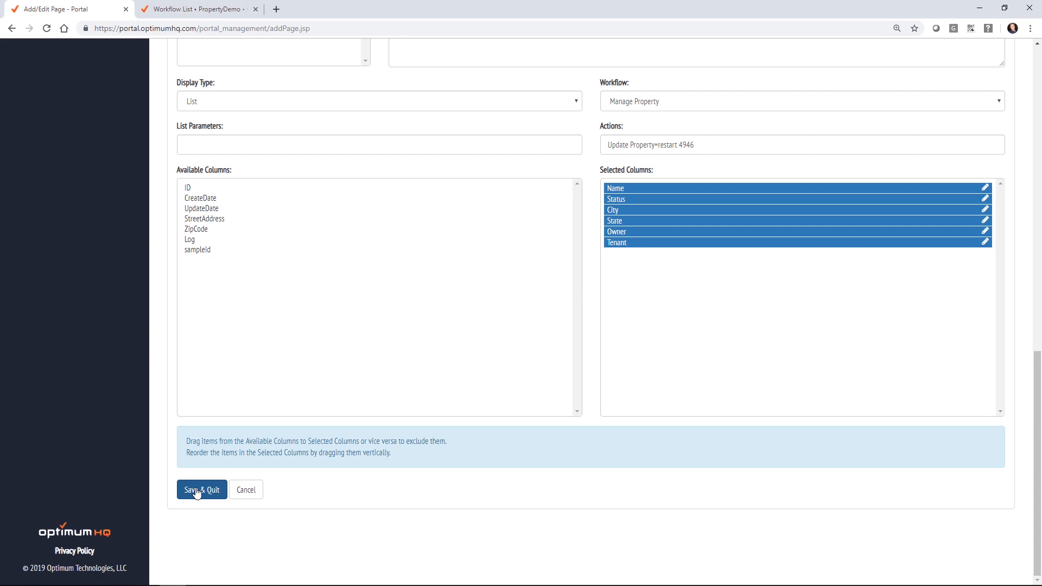
Step: Save & quit the Properties page, open it from the portal sidebar and launch Add Property
left_click(197, 492)
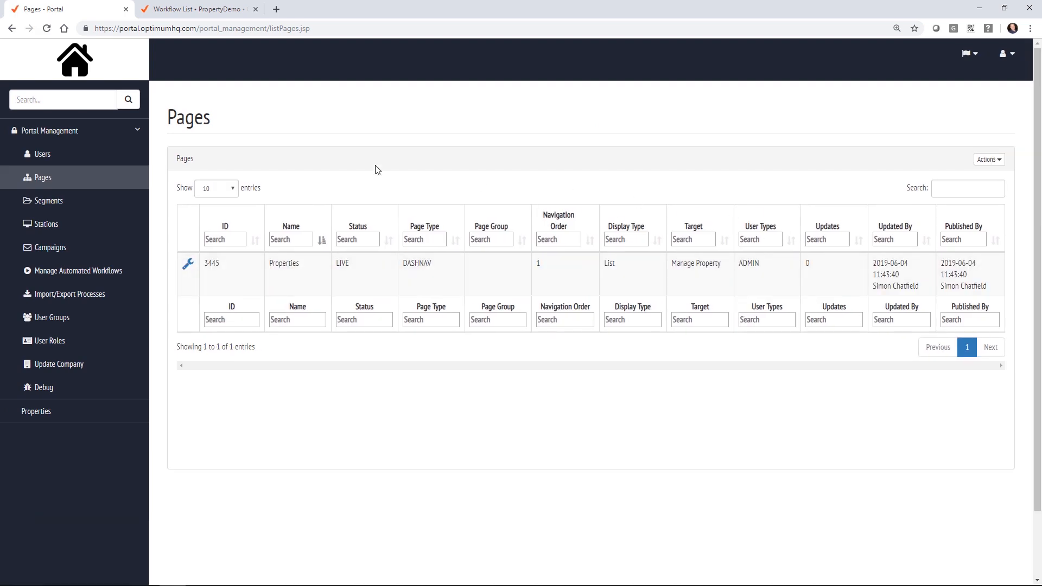
left_click(85, 135)
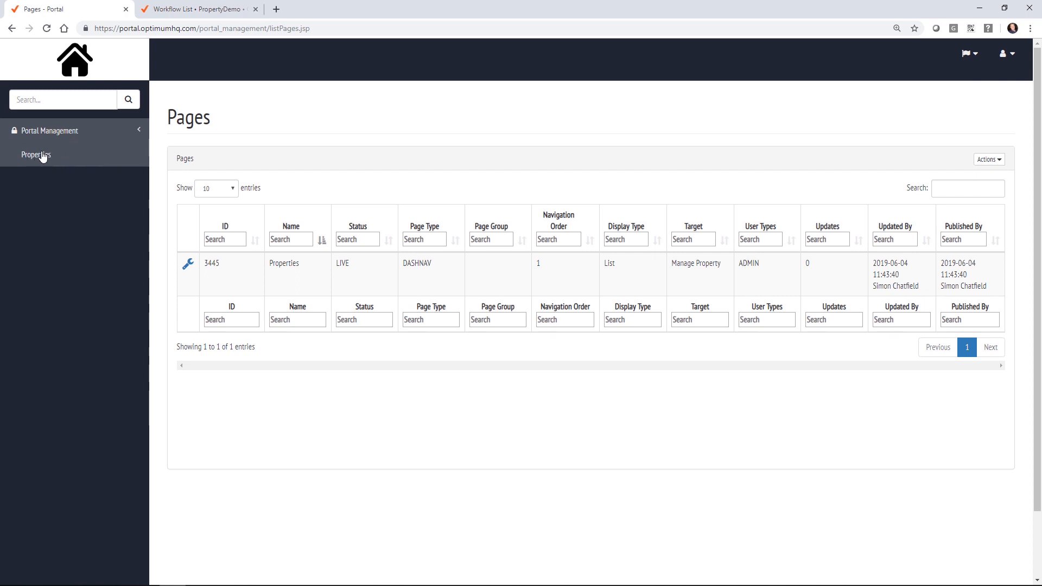
left_click(57, 160)
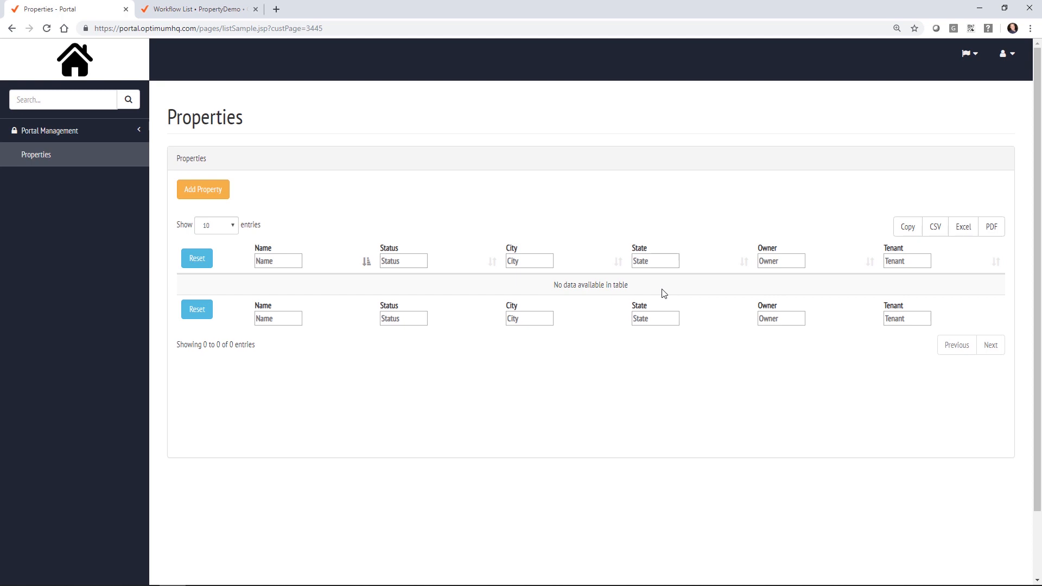
left_click(218, 194)
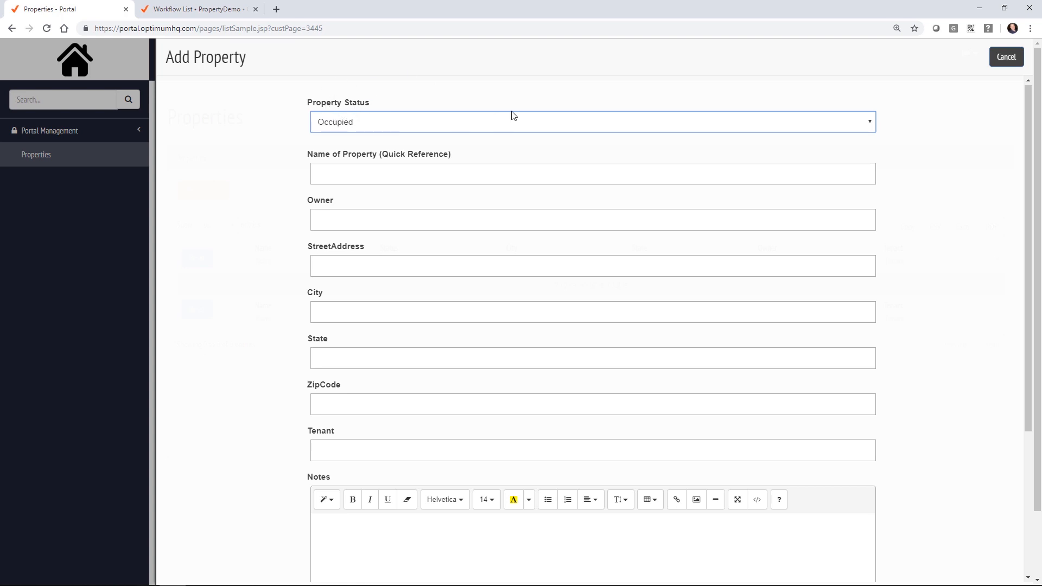
Step: Keep status Occupied, name the property Kyle's Mansion and enter the owner's name
left_click(521, 122)
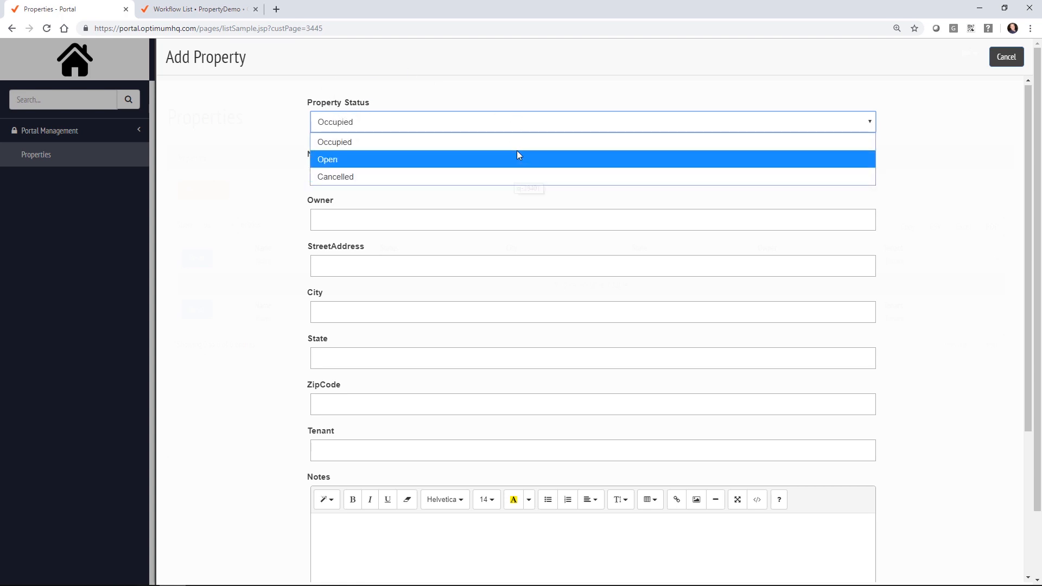
left_click(518, 140)
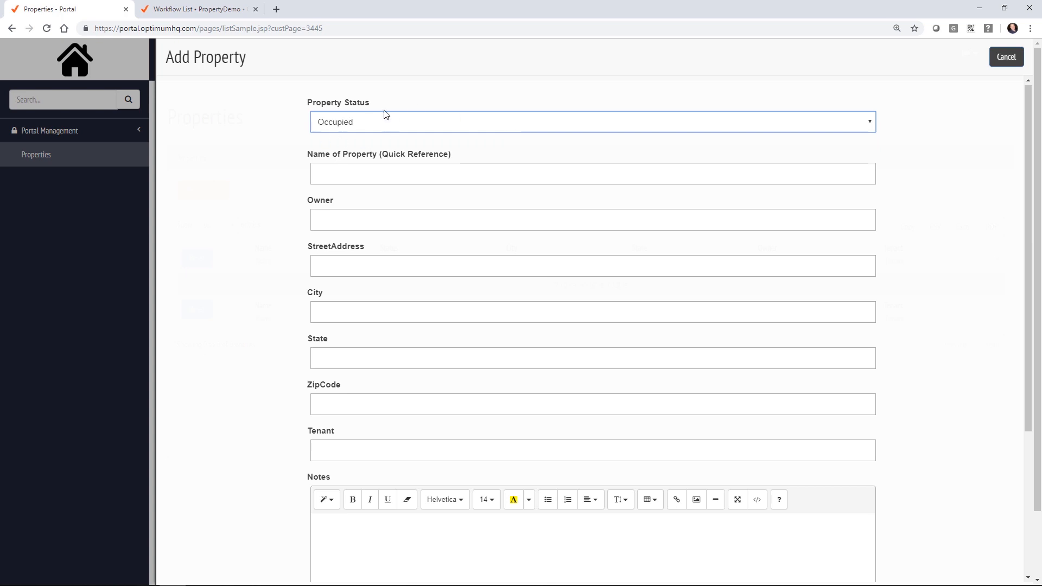
left_click(431, 170)
type("Ke")
type("yle'")
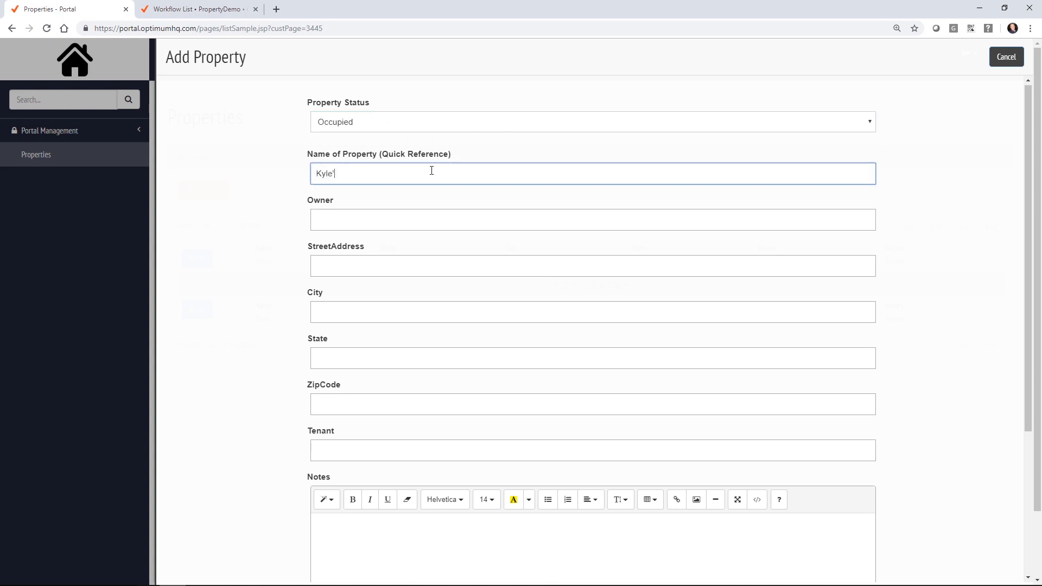
type("s House")
key("BackSpace")
key("BackSpace")
key("BackSpace")
type("Mansion")
key("Tab")
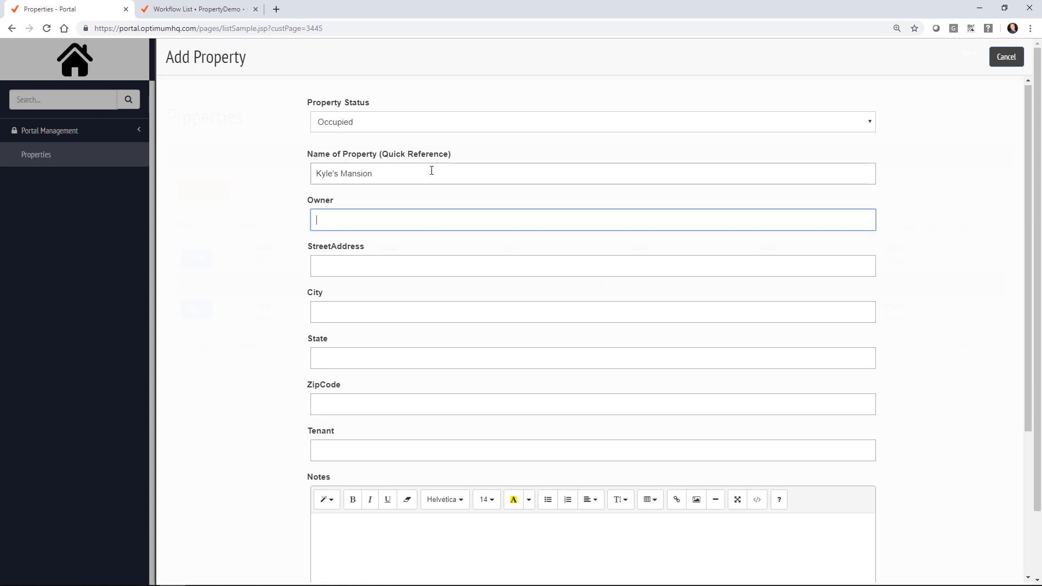
key("Tab")
Step: Enter the property's street address, city, state and ZIP code
type("123 Test AVe")
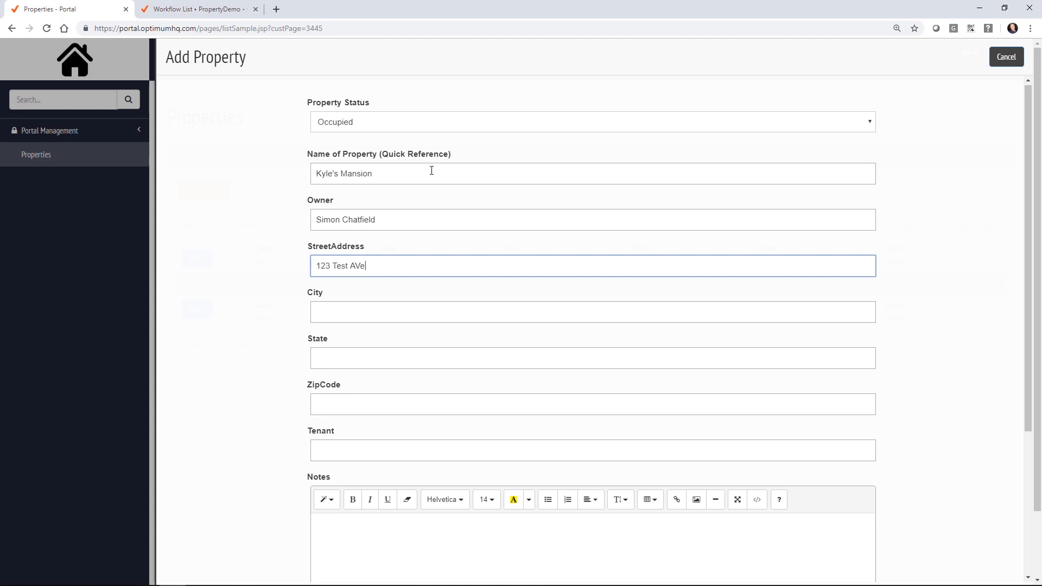
key("Tab")
left_click_drag(353, 266, 377, 257)
type("ve")
key("Tab")
type("Mesa")
key("Tab")
type("AZ")
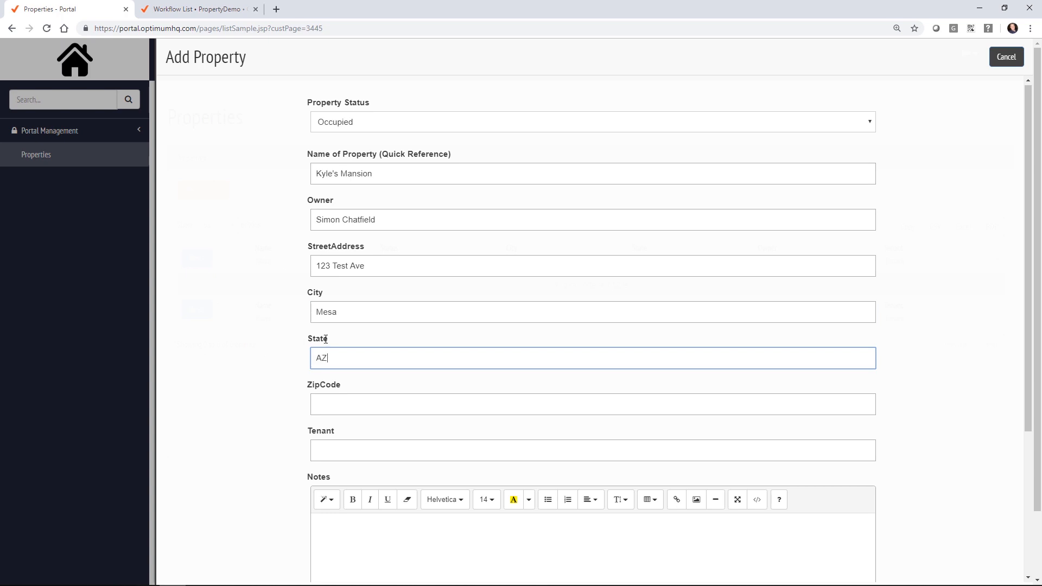
left_click(369, 413)
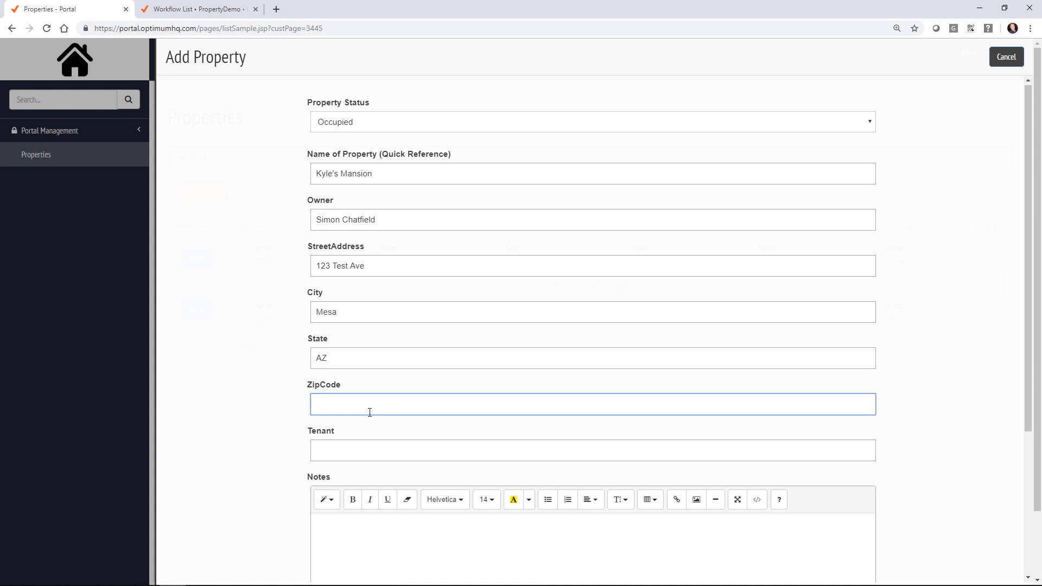
type("81231")
Step: Enter the tenant's name and a note about the tenant, then submit the property
left_click(372, 449)
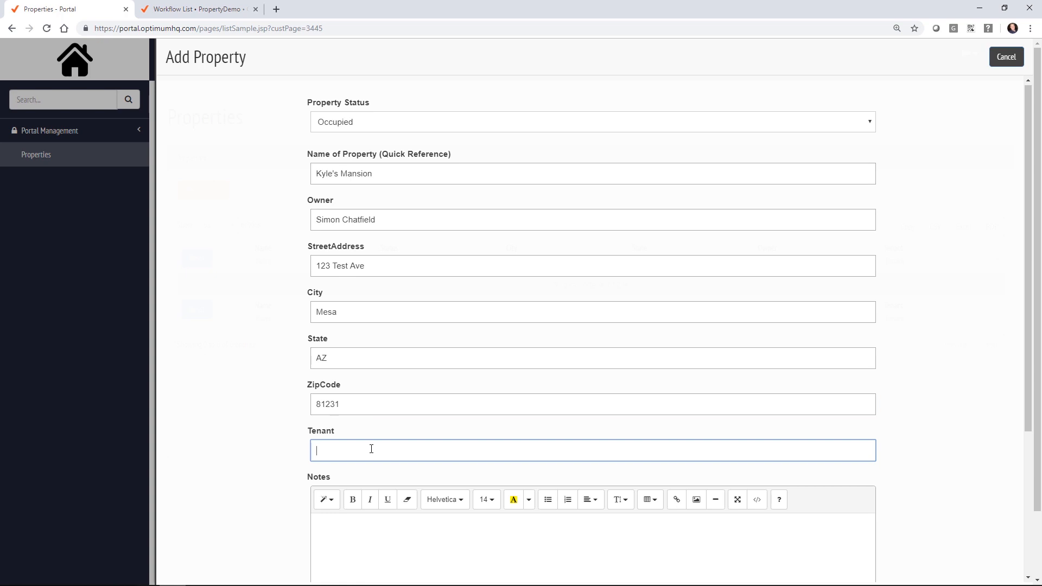
type("Kenn")
key("BackSpace")
key("BackSpace")
key("BackSpace")
type("yle")
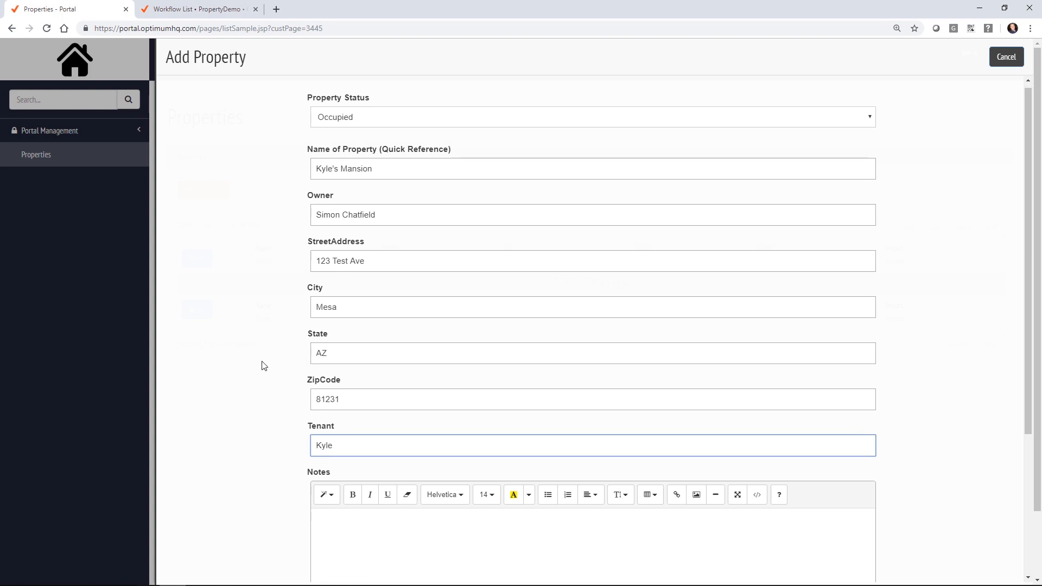
scroll(419, 360, "down", 4)
left_click(419, 361)
type("Kyle is a great tenant, but he thing")
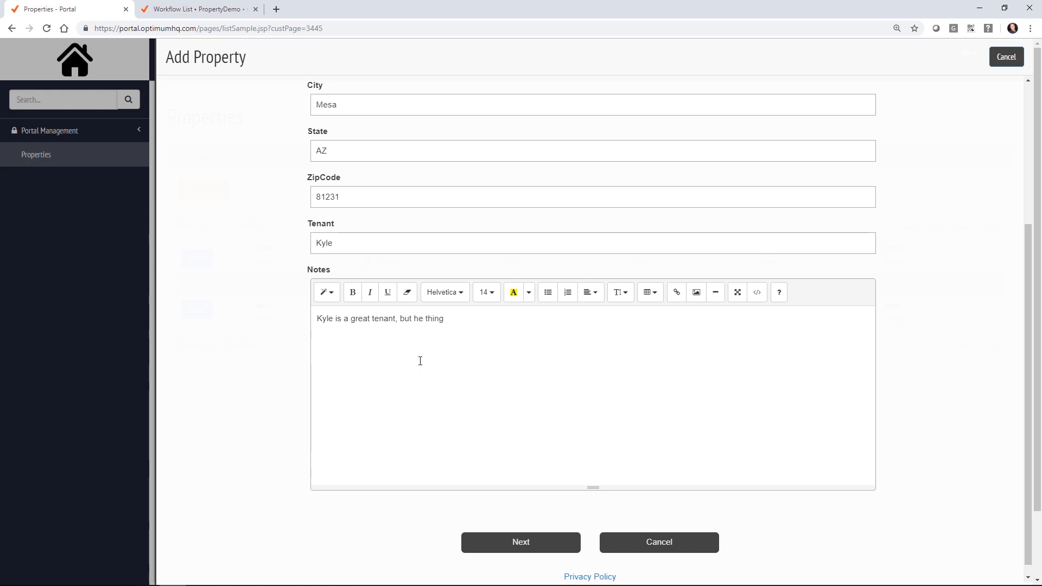
key("BackSpace")
type("ks m")
type("sion is a shanty")
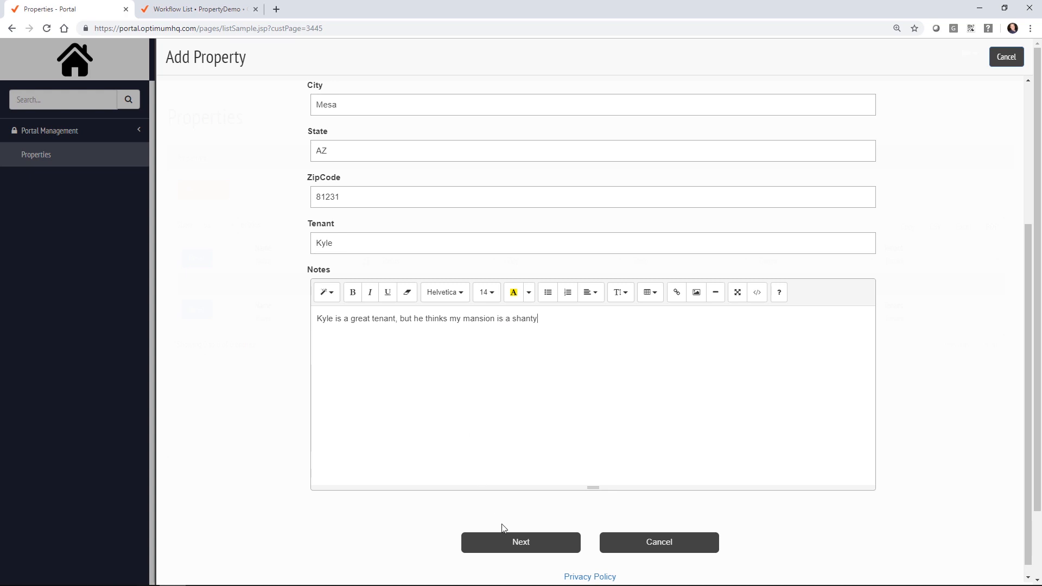
left_click(510, 543)
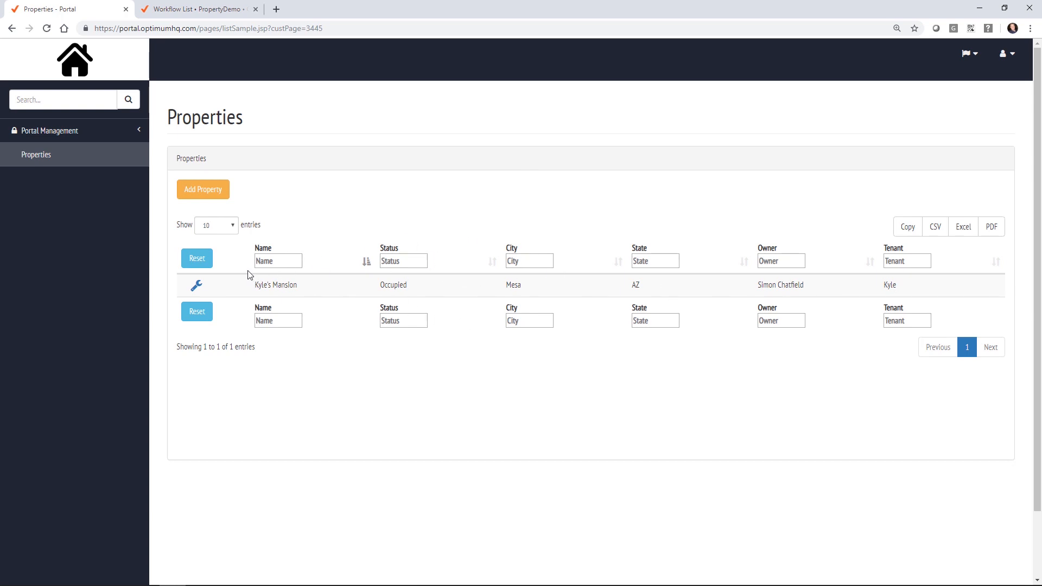
Step: View the saved Kyle's Mansion record, close it, and return to the PropertyDemo workflow list
left_click(200, 293)
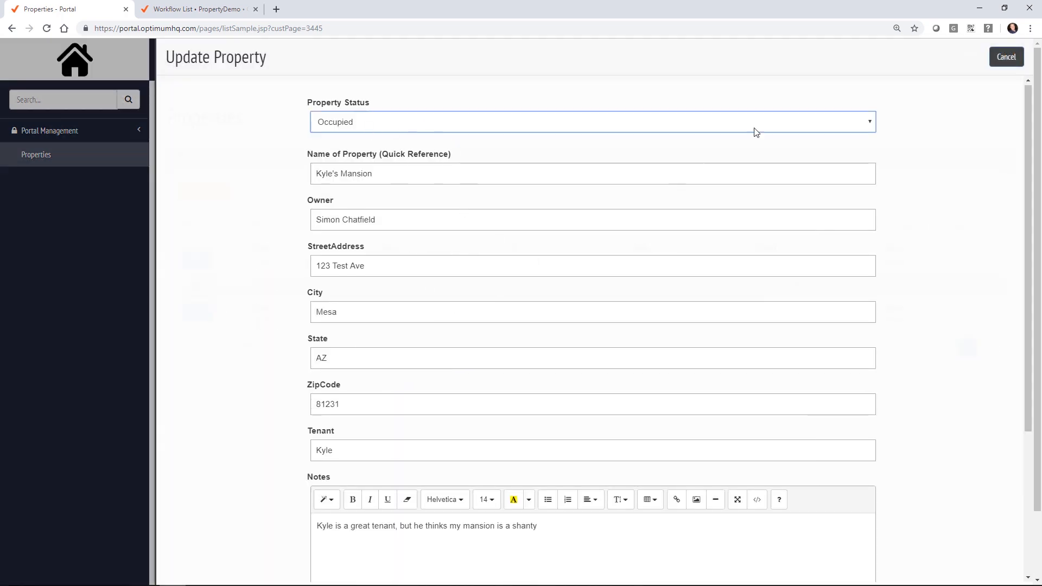
left_click(1011, 59)
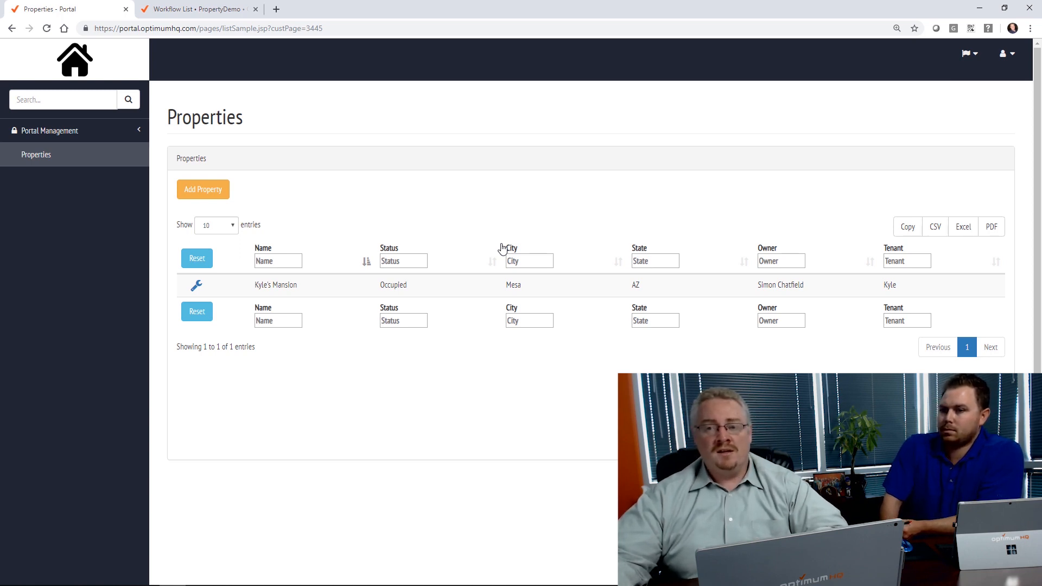
left_click(177, 9)
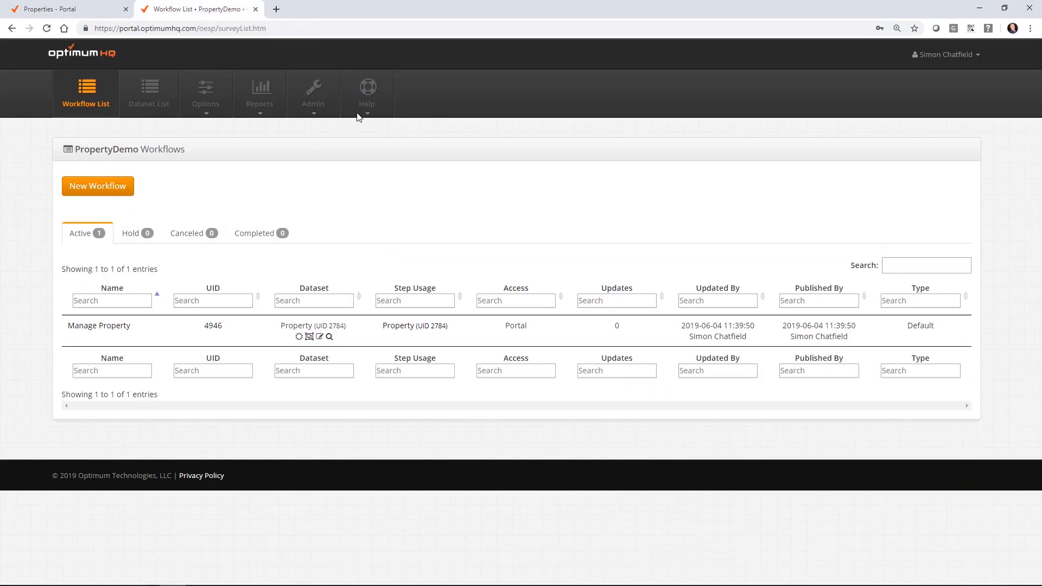
Step: Create a new dataset named Vendor
left_click(150, 101)
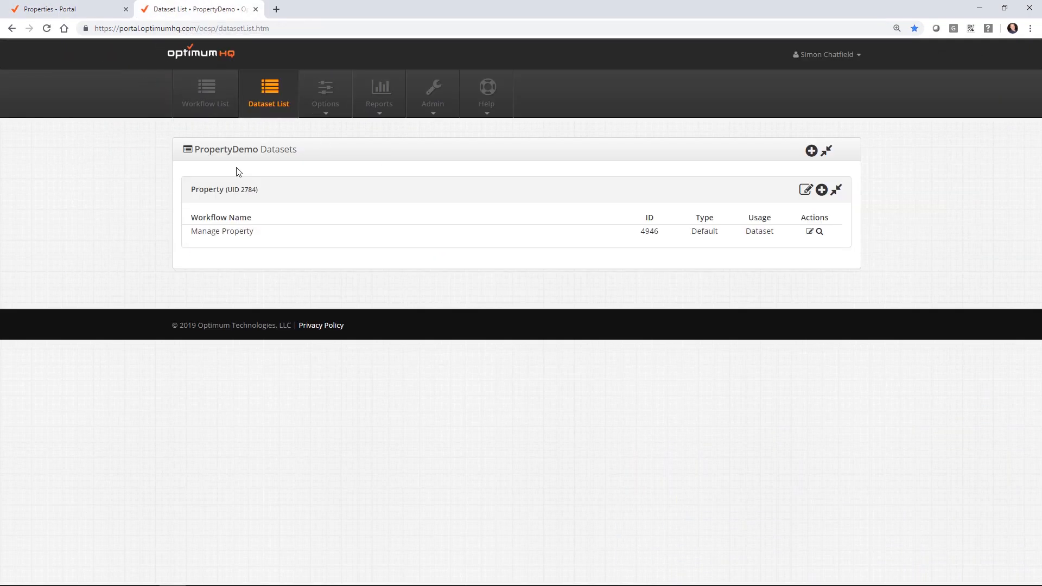
left_click(811, 153)
left_click(463, 185)
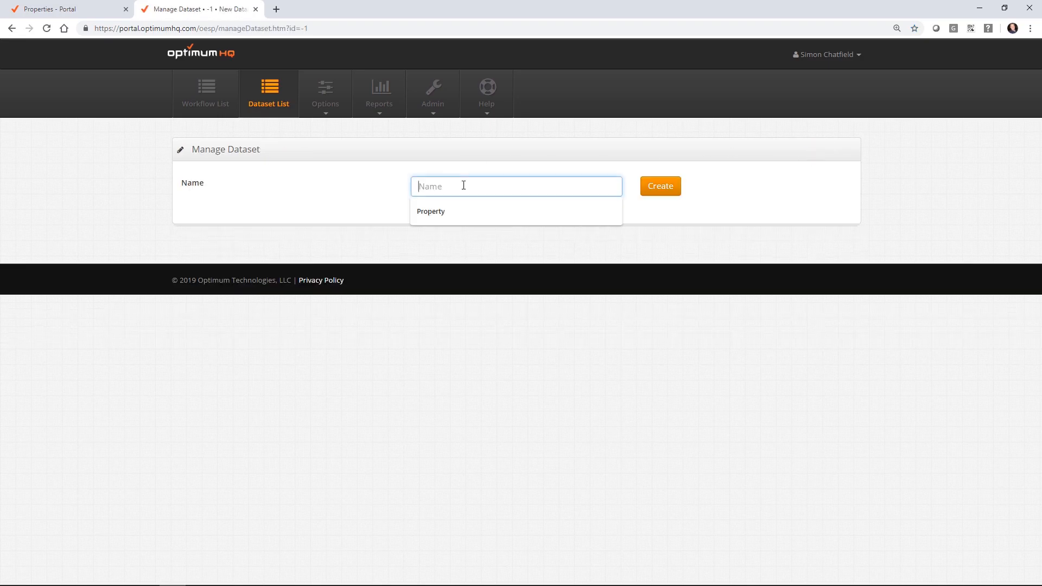
type("Ven")
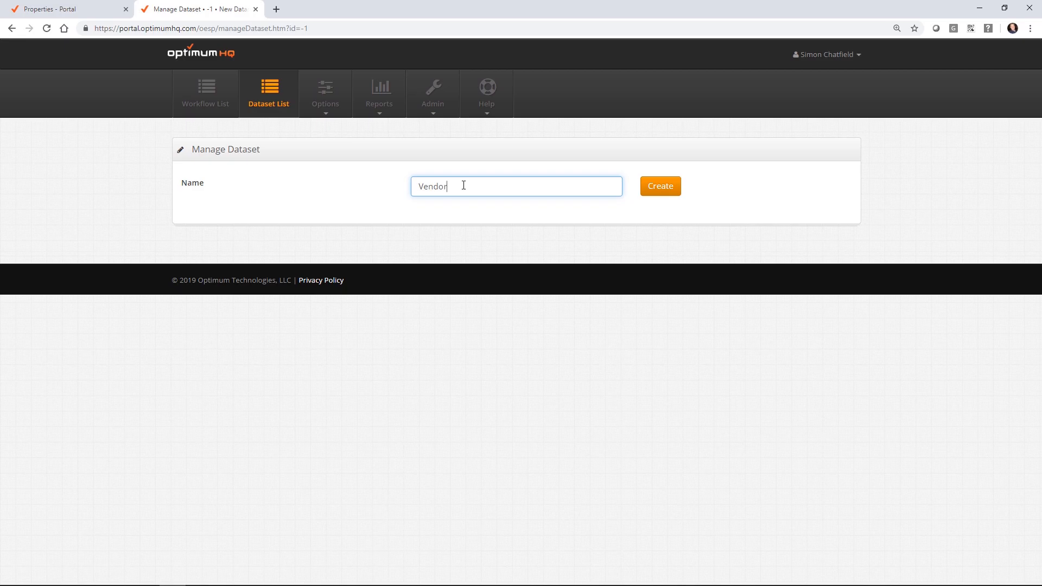
type("dor")
left_click(671, 187)
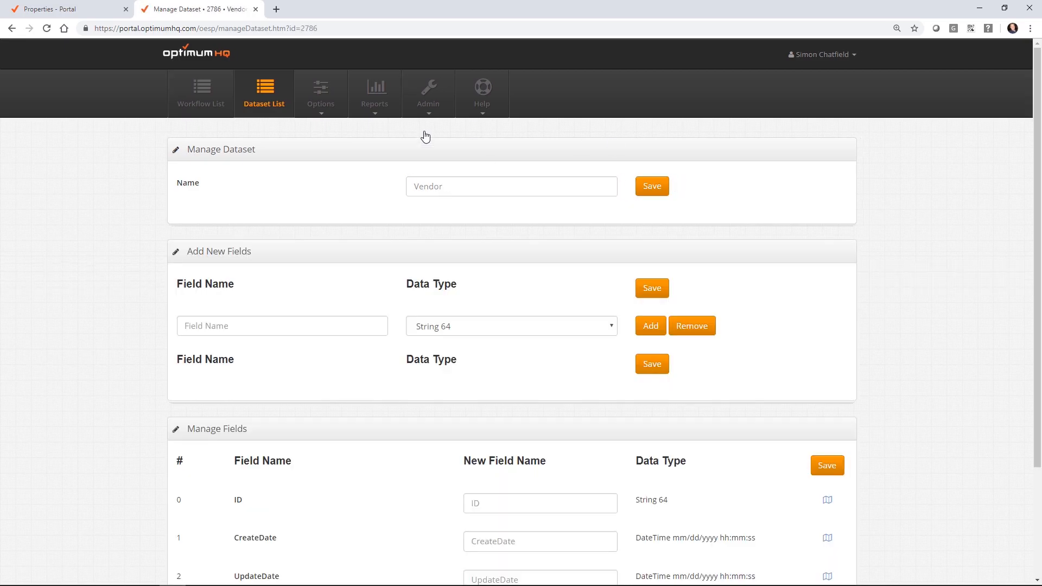
Step: Add two more field rows and name the first fields Name and Type
scroll(863, 298, "down", 3)
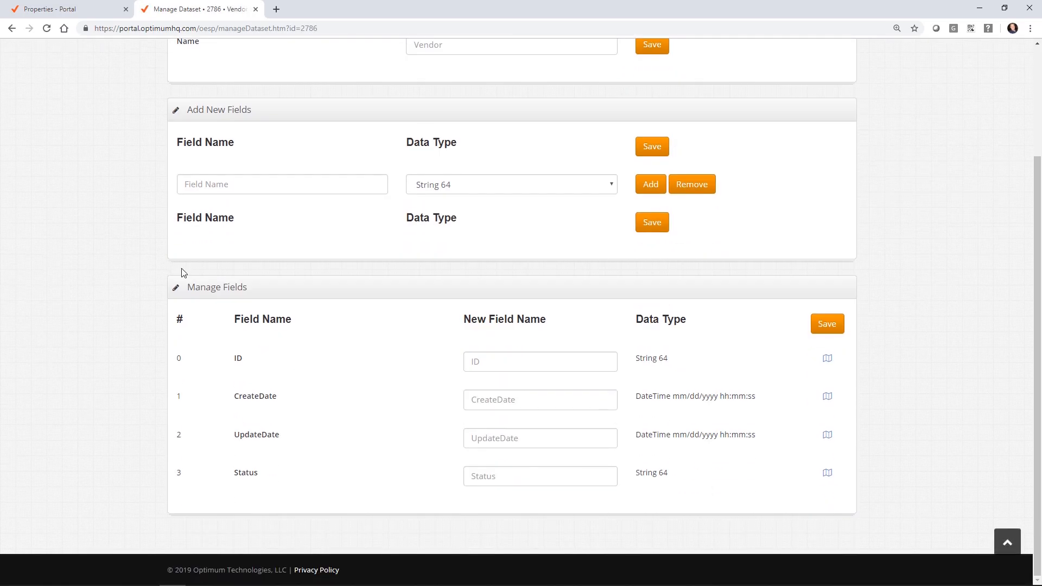
left_click(649, 186)
left_click(649, 187)
left_click(649, 186)
left_click(649, 186)
left_click(302, 179)
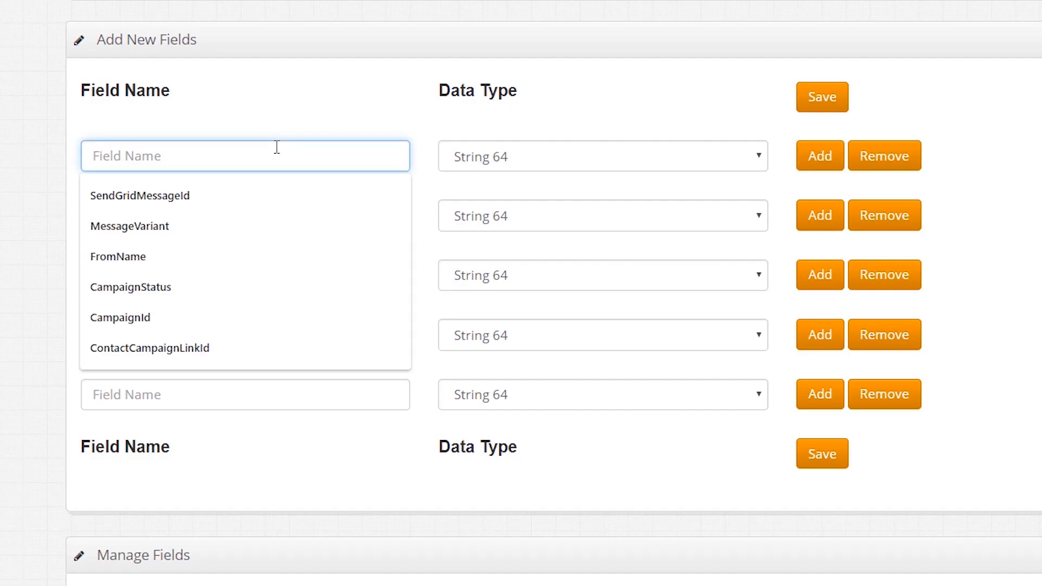
type("Name")
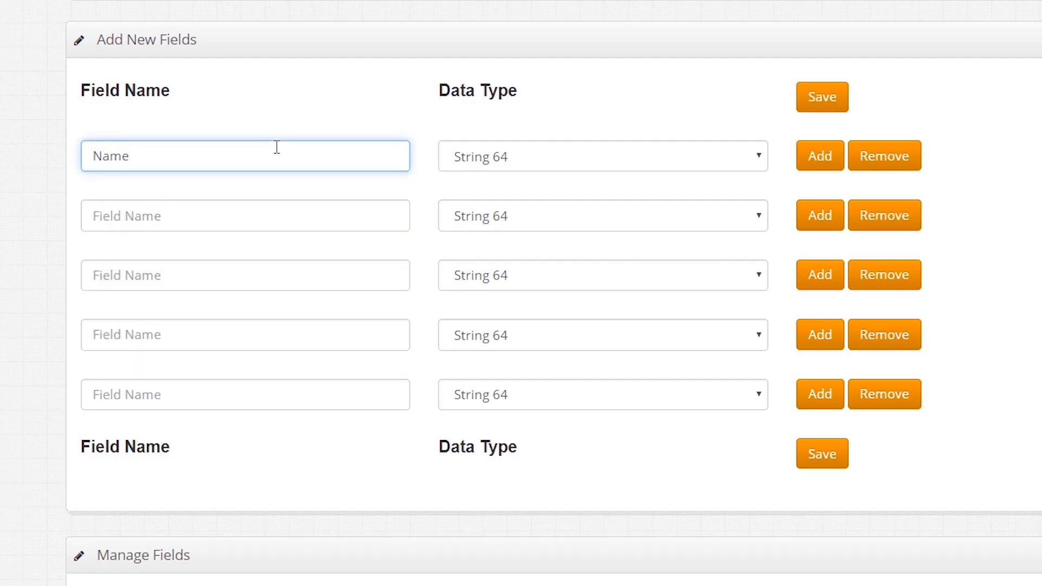
left_click(287, 220)
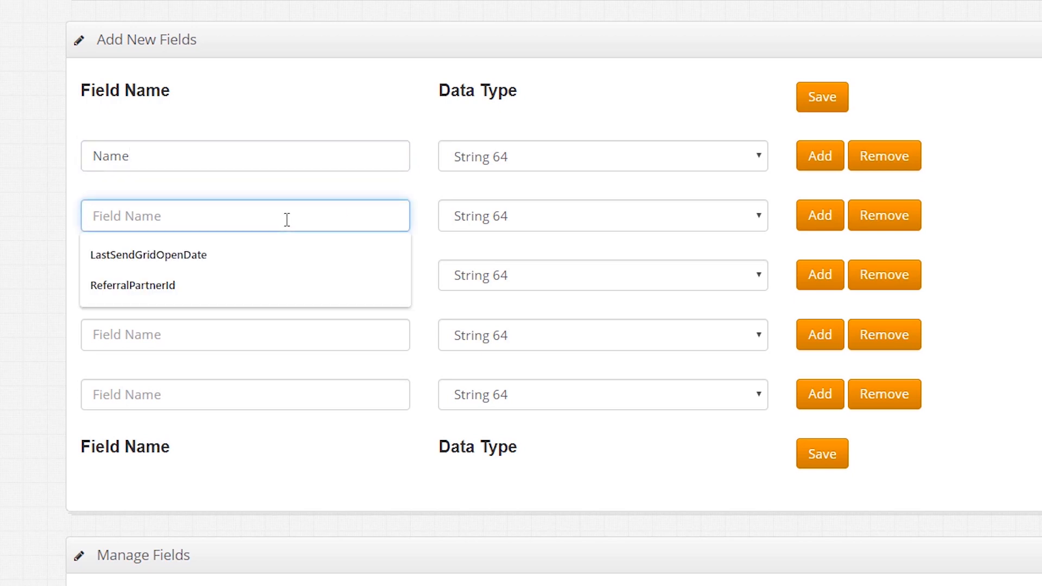
type("Type")
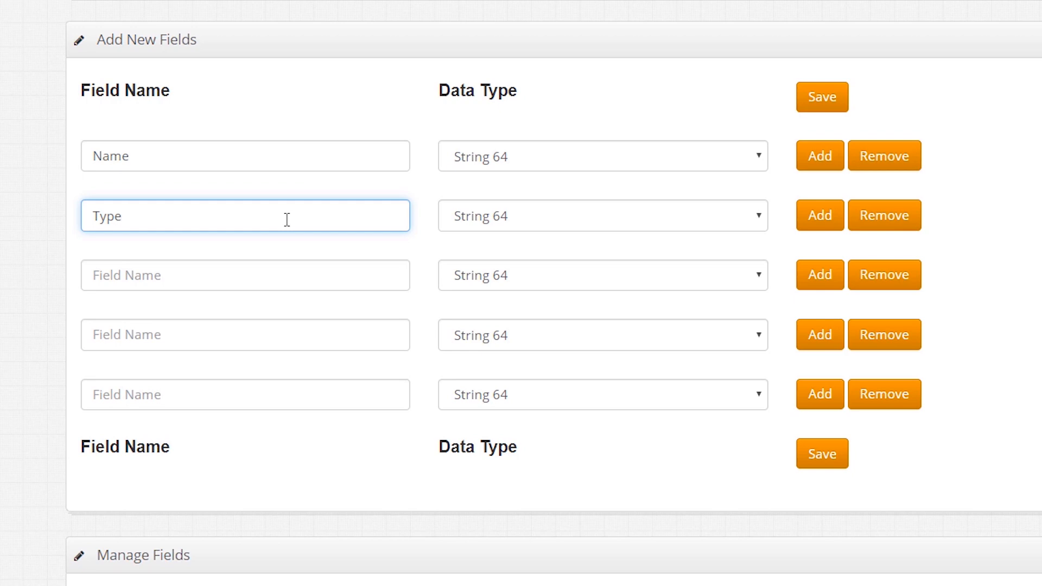
Step: Name the remaining fields DateActive, Rating and Territory
left_click(252, 273)
type("DateS")
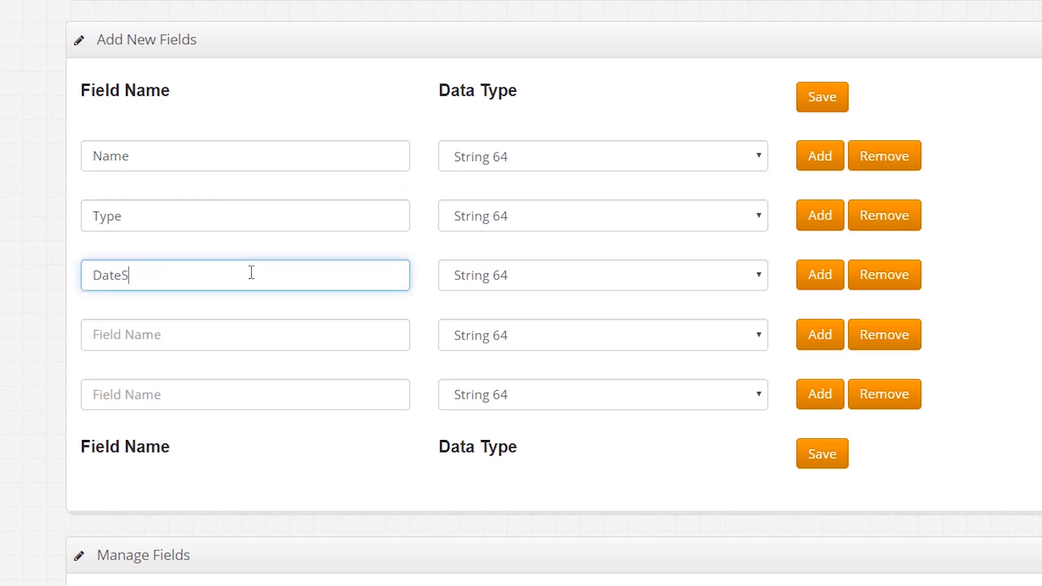
key("BackSpace")
type("Active")
left_click(234, 347)
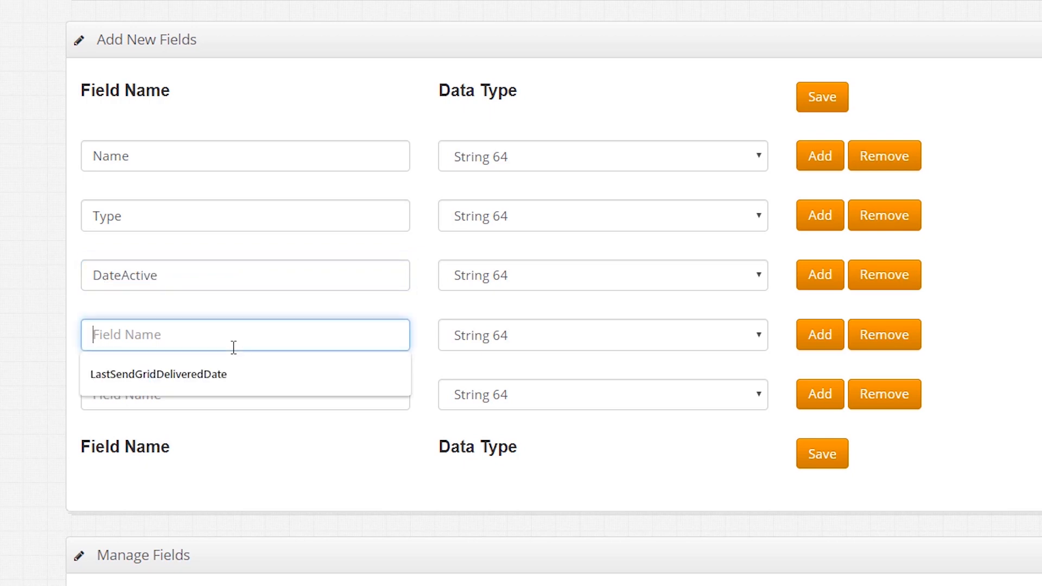
type("Stat")
key("BackSpace")
key("BackSpace")
key("BackSpace")
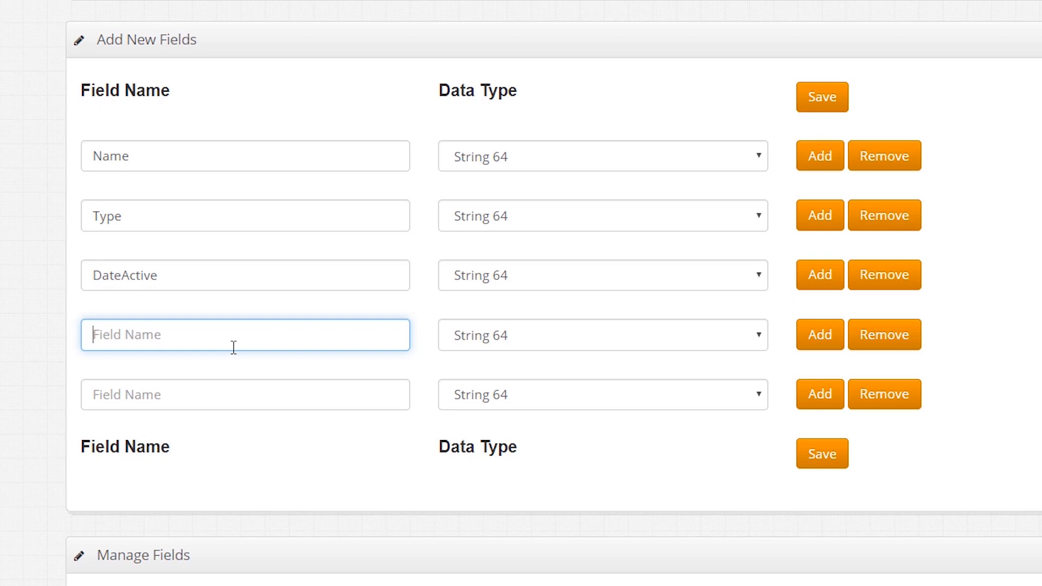
type("Rate")
type("ing")
left_click(292, 400)
type("City")
key("BackSpace")
key("BackSpace")
key("BackSpace")
key("BackSpace")
type("Territory")
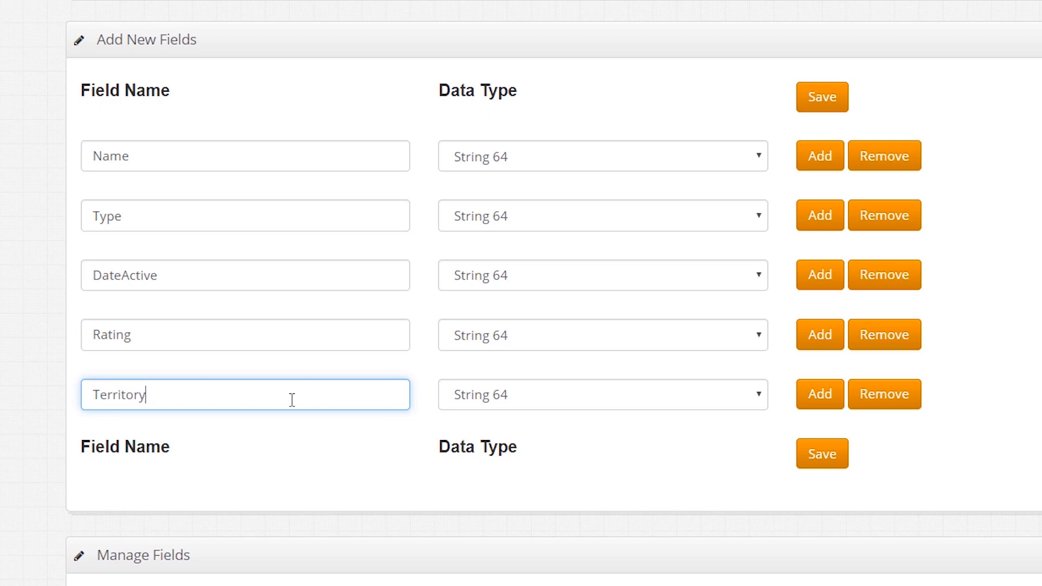
Step: Set Territory to String 128, Name to String 1024, Type String 64, DateActive Date, Rating Integer
left_click(564, 396)
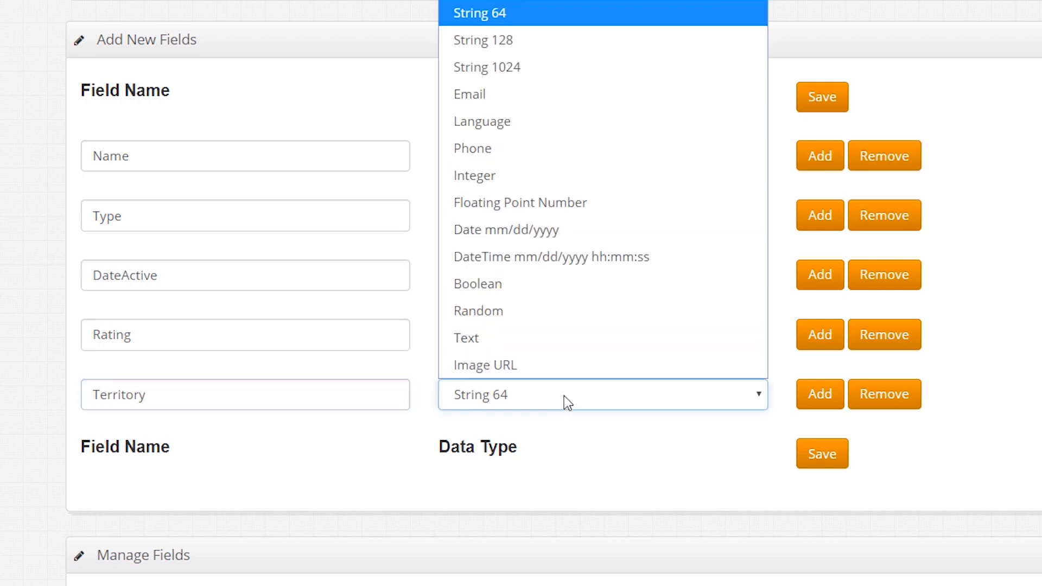
left_click(567, 40)
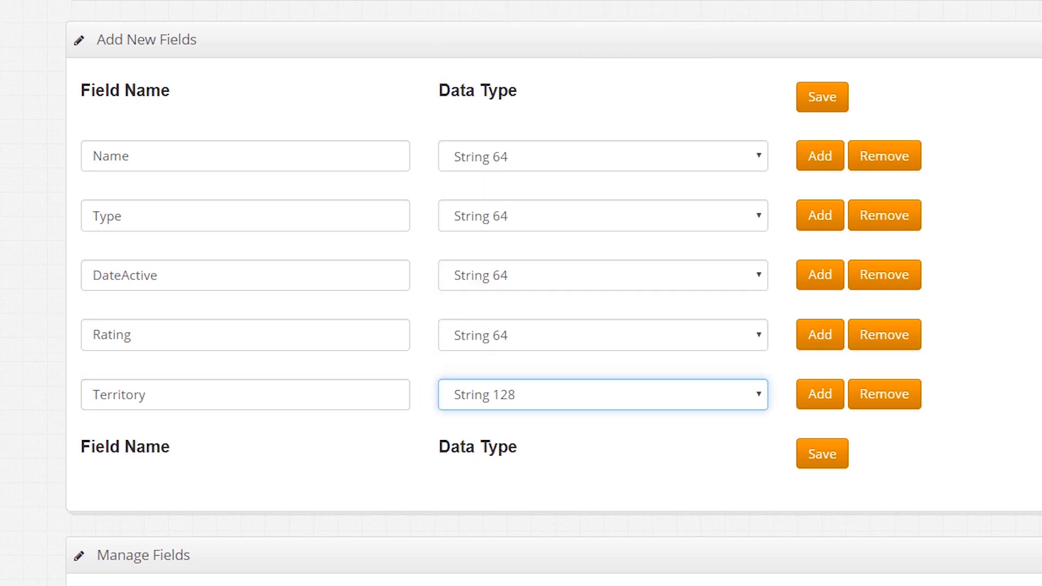
left_click(525, 164)
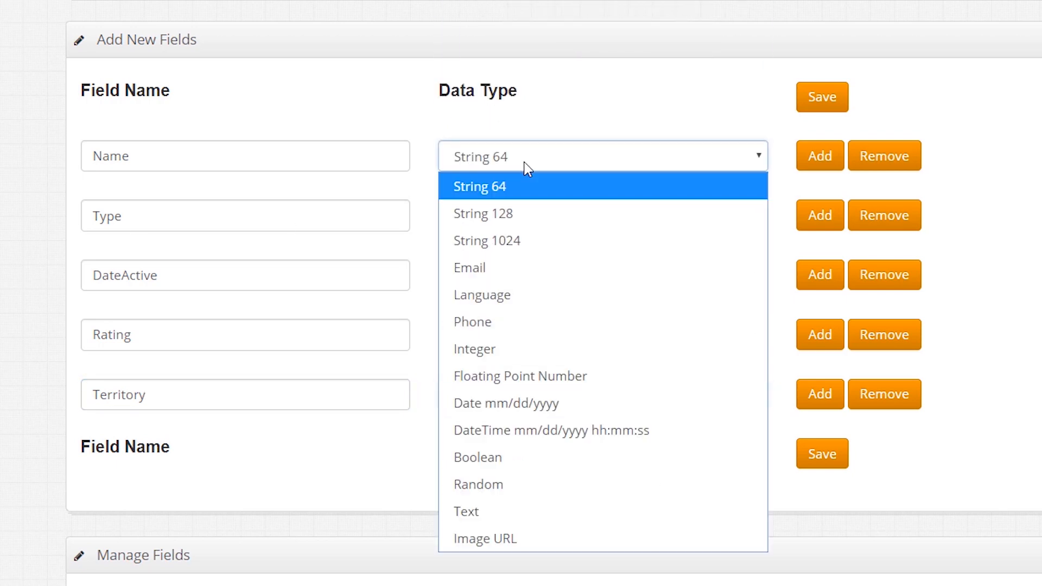
left_click(525, 242)
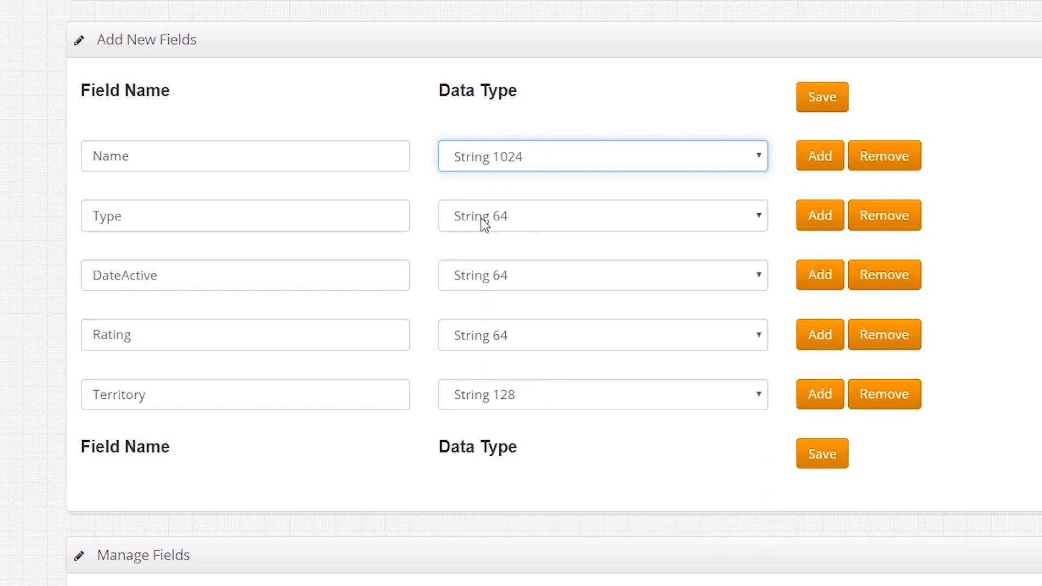
left_click(502, 219)
left_click(505, 219)
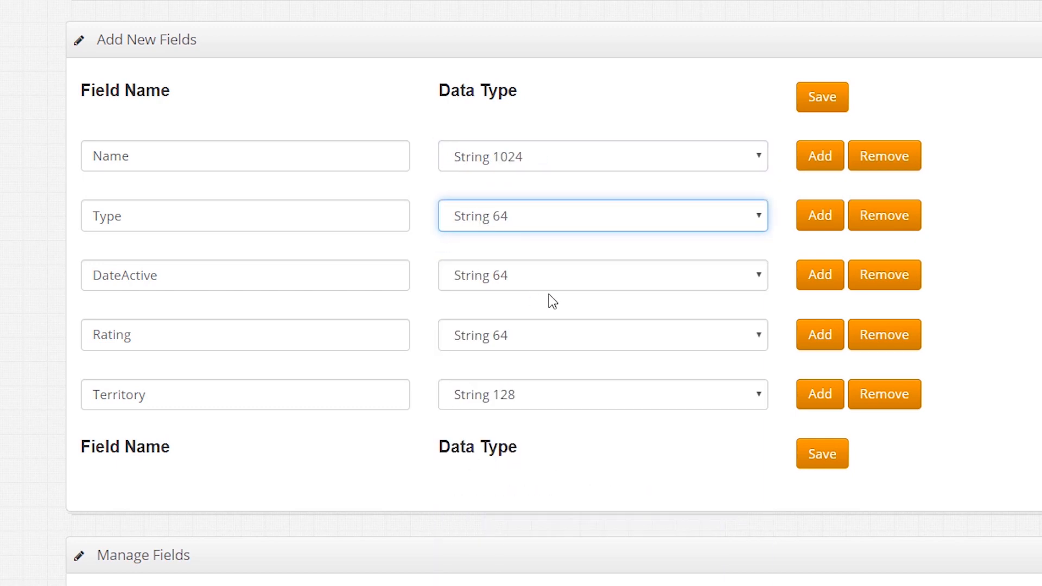
left_click(552, 278)
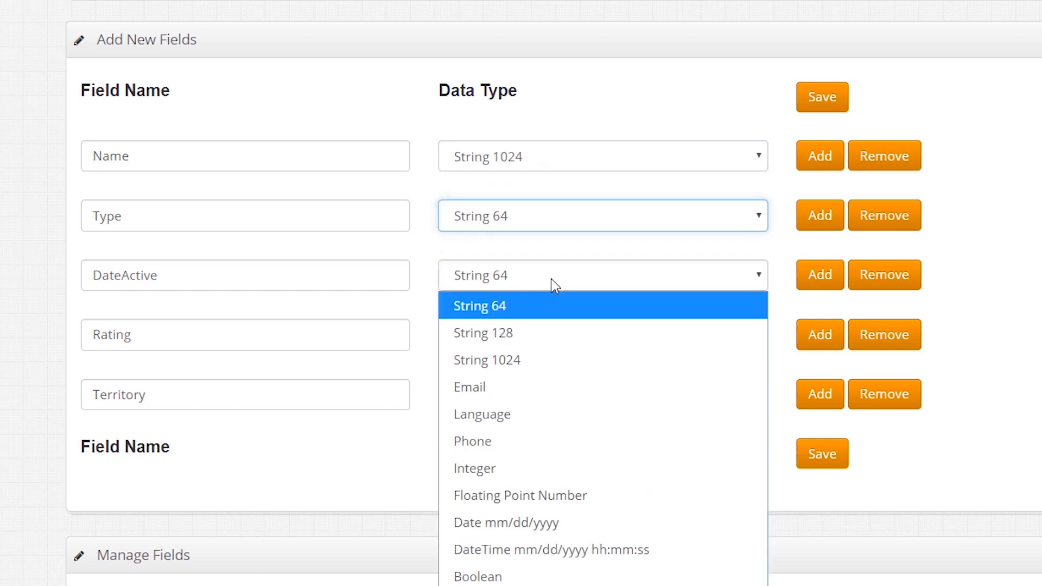
left_click(536, 534)
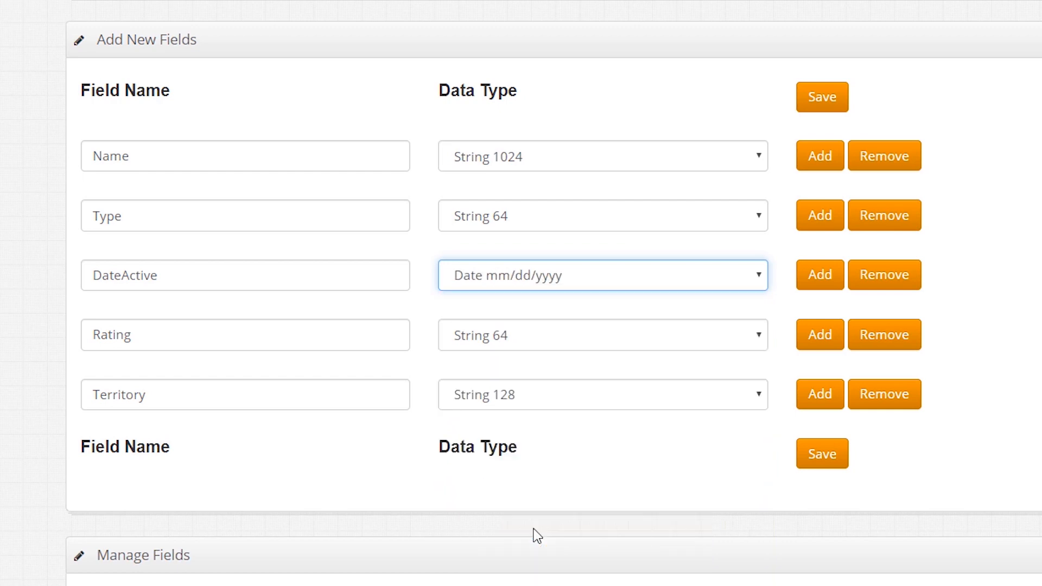
left_click(535, 336)
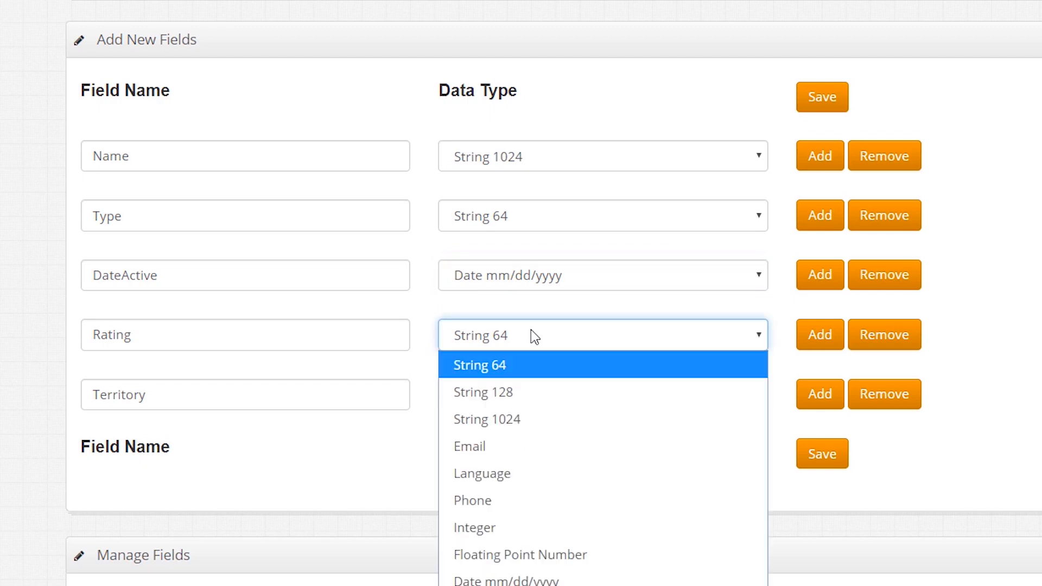
left_click(534, 524)
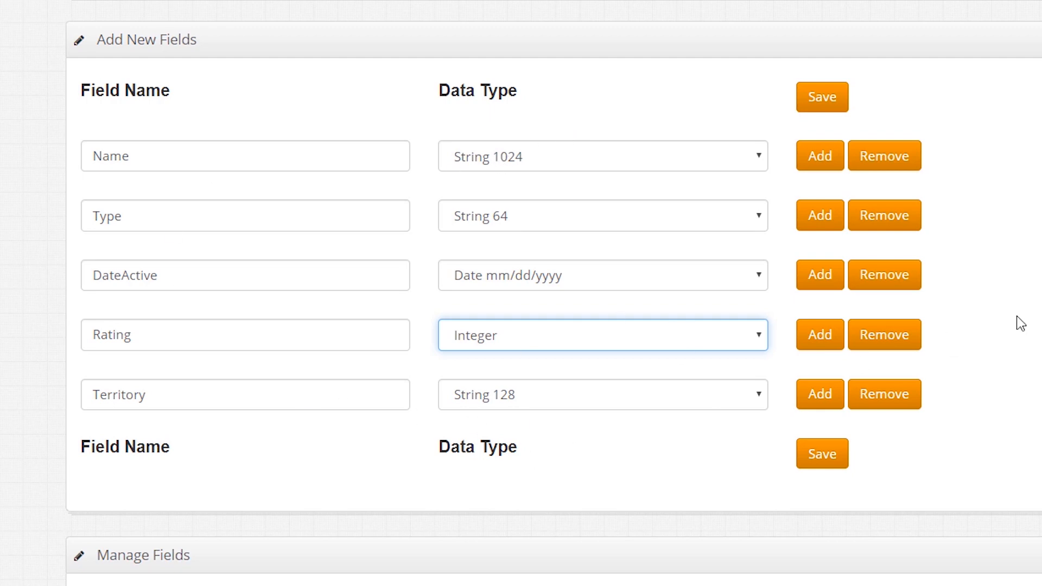
Step: Add a Notes field of type Text and save the dataset fields, confirming the save
left_click(817, 400)
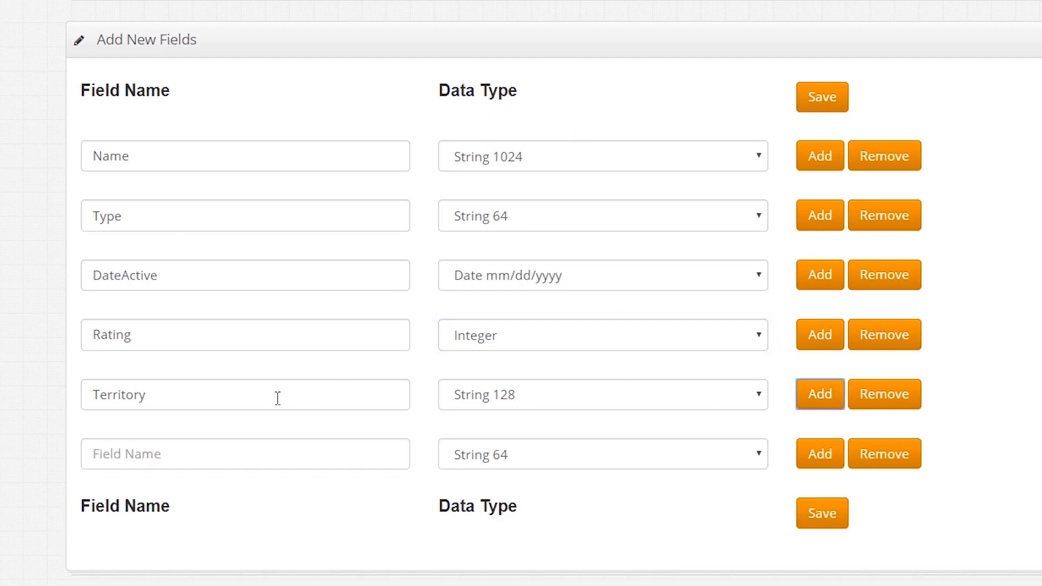
left_click(237, 459)
type("Notes")
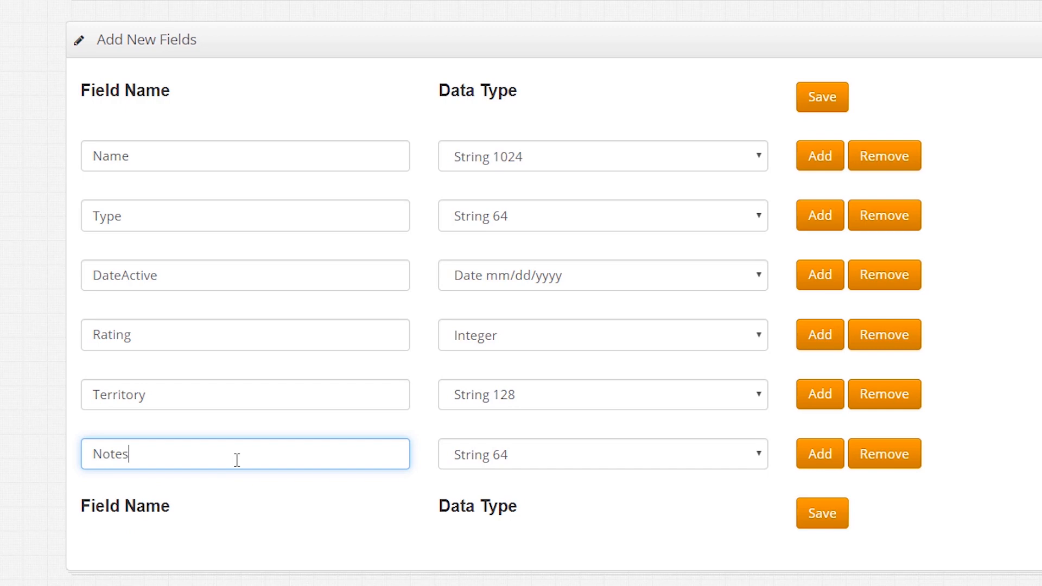
left_click(549, 447)
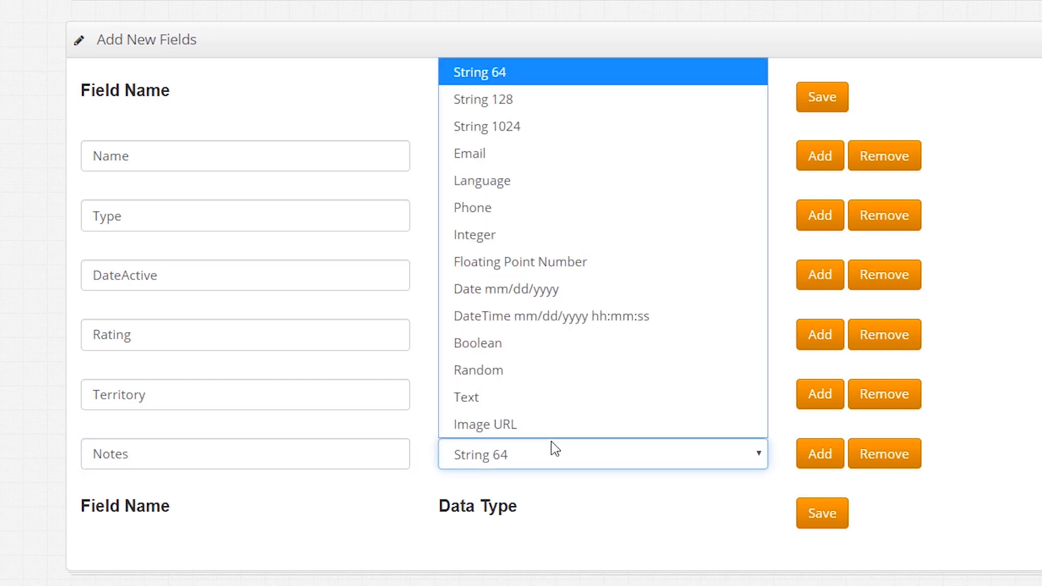
left_click(568, 396)
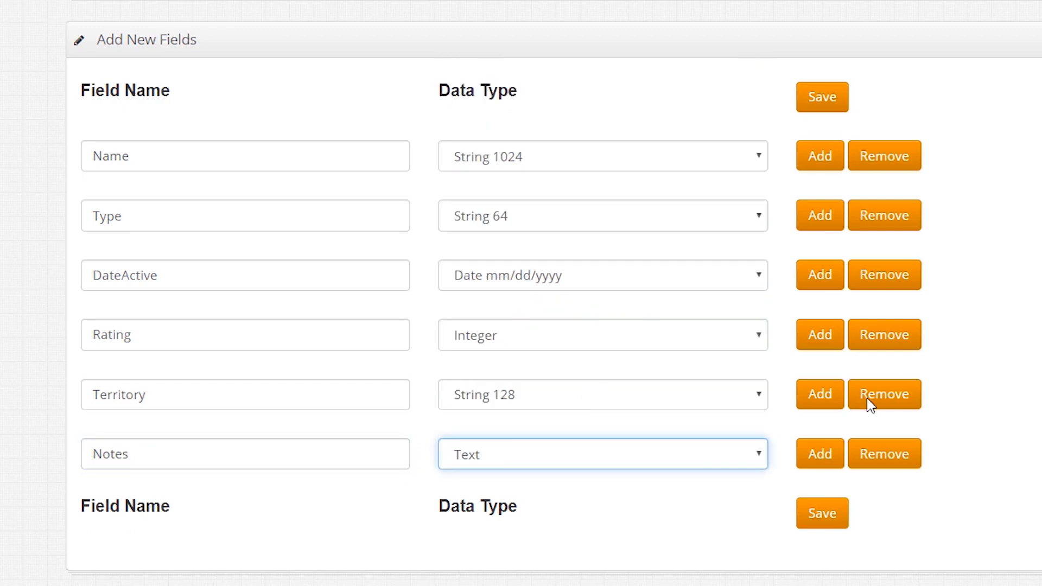
left_click(822, 521)
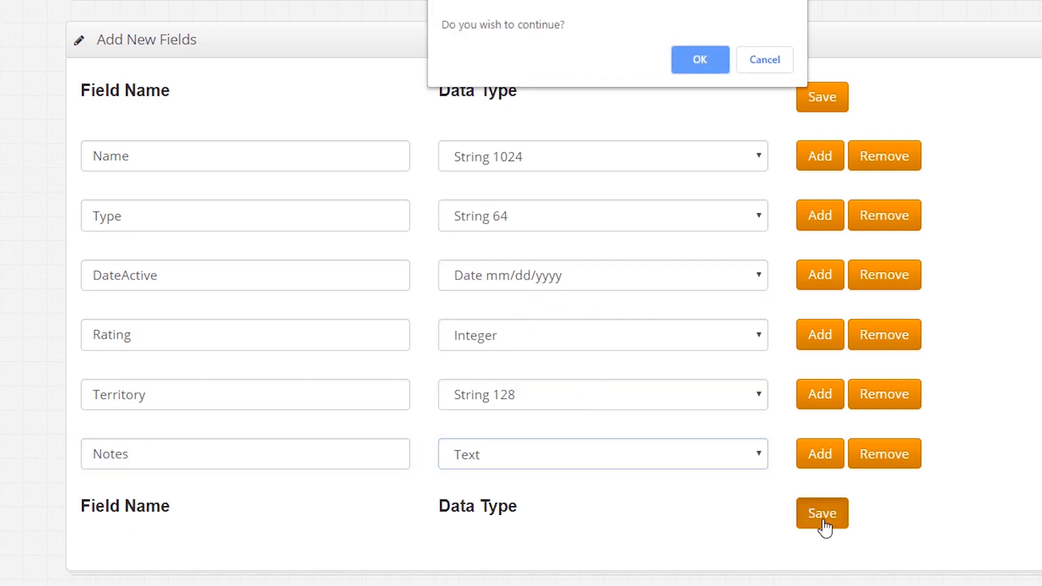
left_click(711, 56)
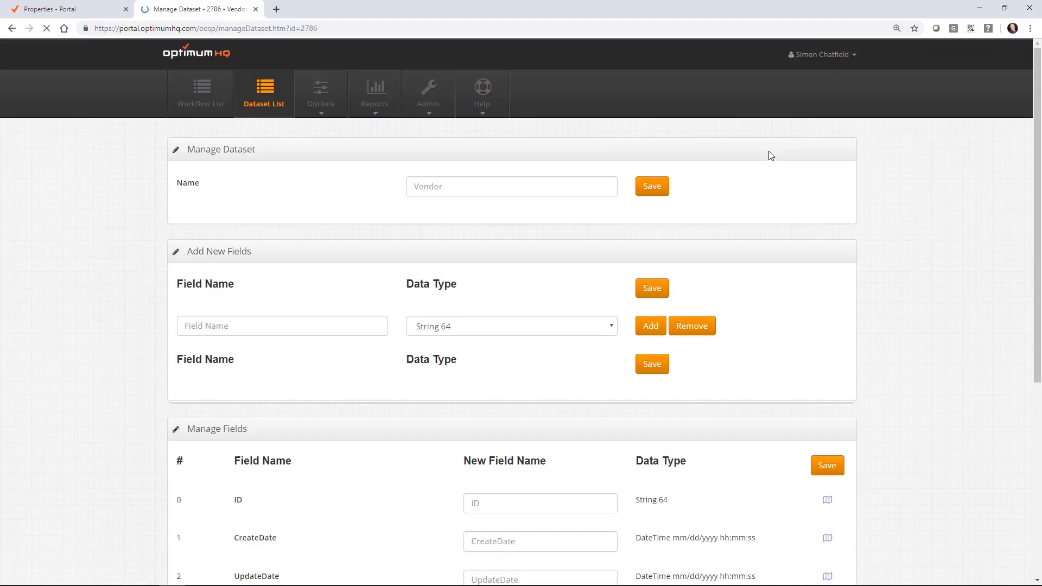
Step: Start a new workflow for the Vendor dataset from the Dataset List, naming it Manage Vendor
scroll(771, 155, "down", 7)
scroll(721, 349, "up", 7)
left_click(266, 104)
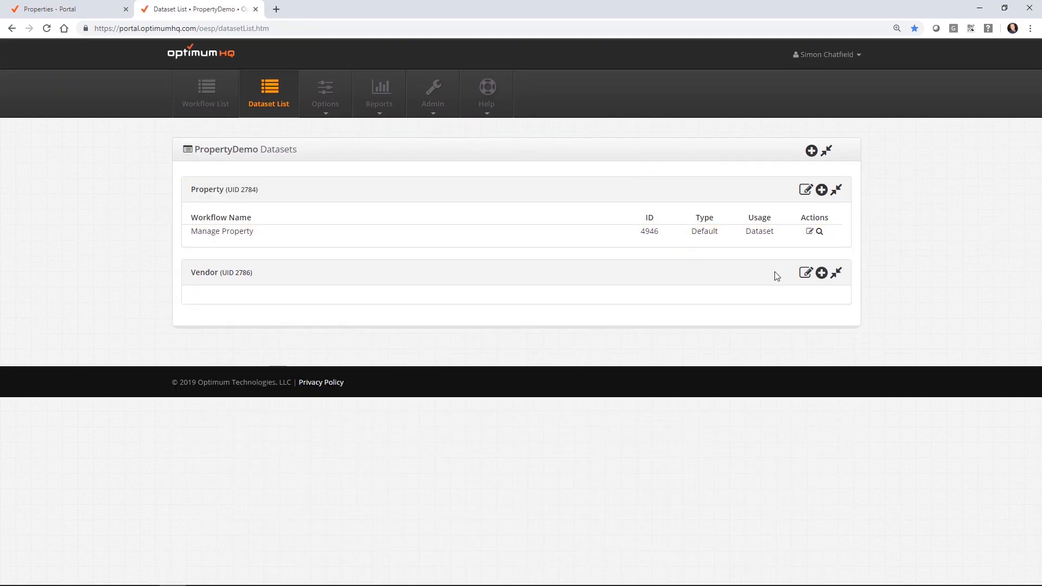
left_click(822, 273)
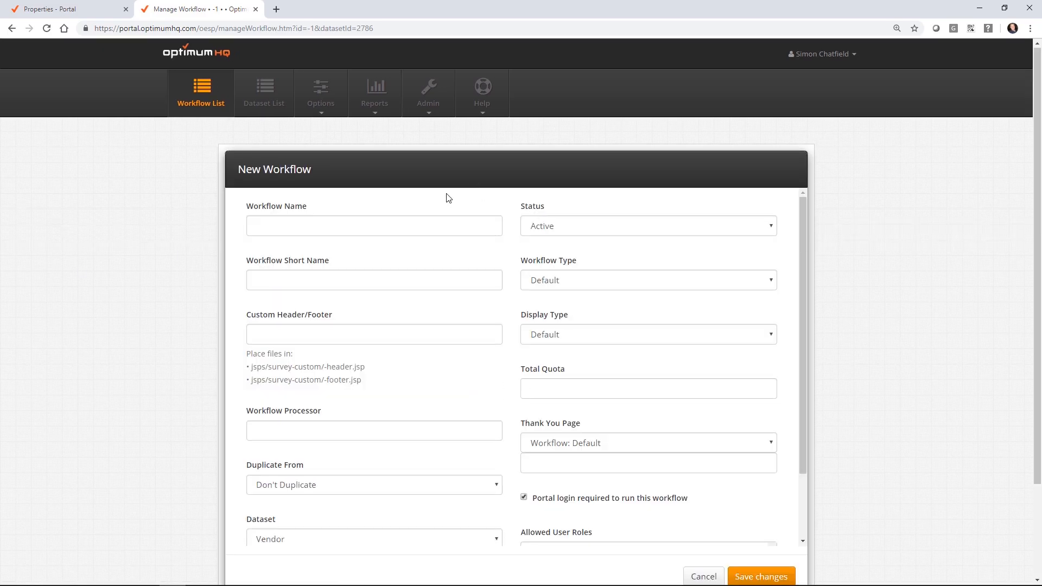
left_click(355, 232)
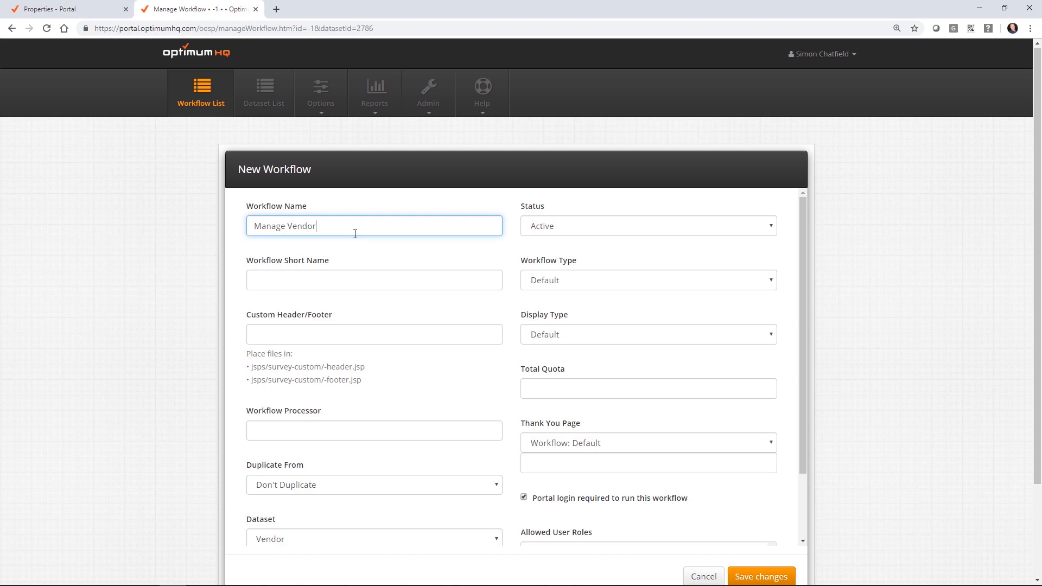
Step: Set the workflow's thank-you page to Portal: Close Panel
scroll(502, 280, "down", 2)
left_click(623, 363)
left_click(578, 396)
Step: Save the Manage Vendor workflow and name its first new step 'dataset'
left_click(772, 577)
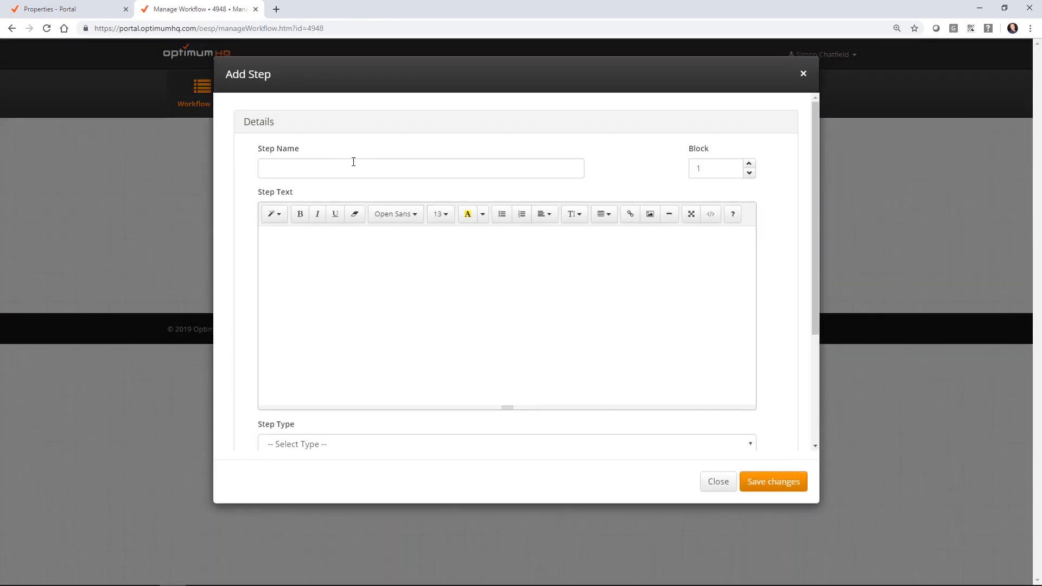
left_click(330, 170)
type("dataset")
key("Tab")
key("Tab")
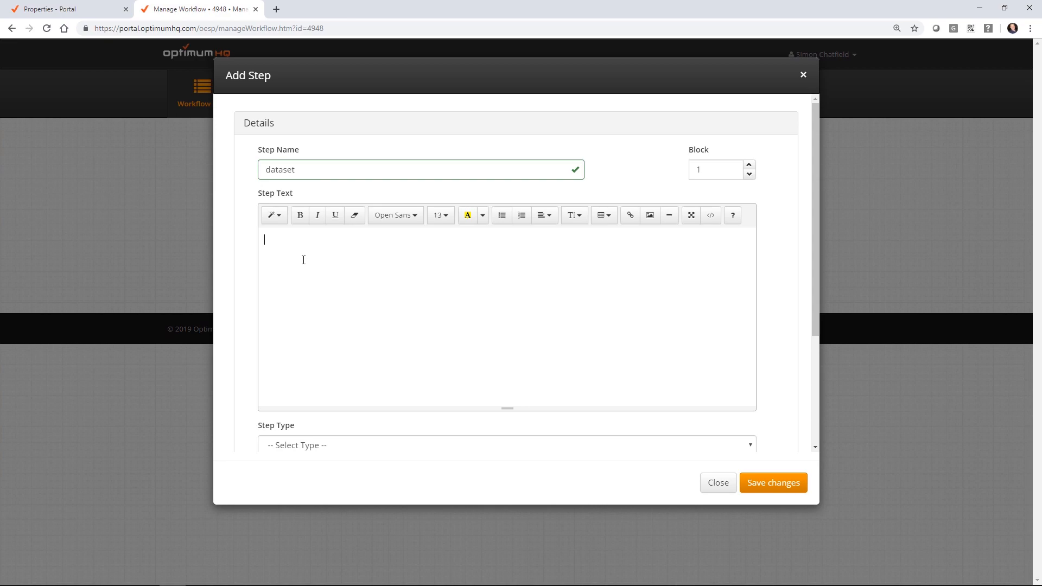
Step: Make the dataset step a Sample step with Update Sample (Hidden) display and save it
scroll(484, 330, "down", 3)
left_click(333, 280)
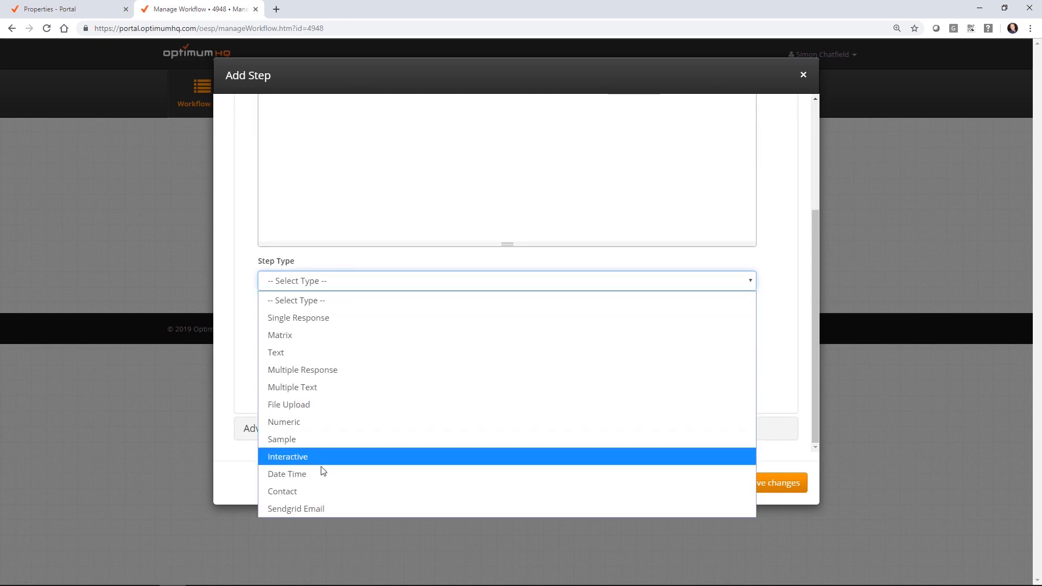
left_click(329, 438)
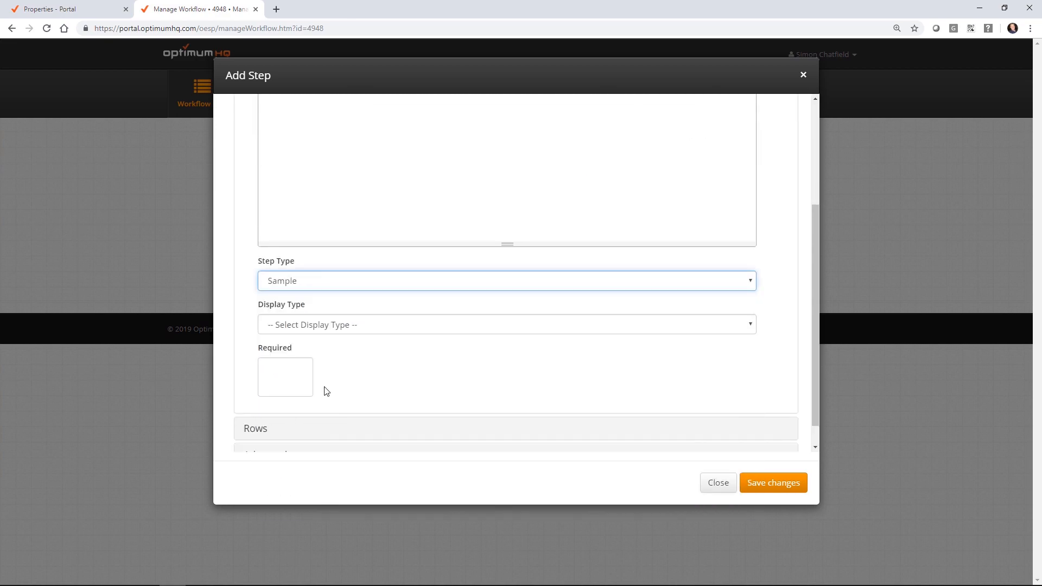
left_click(312, 330)
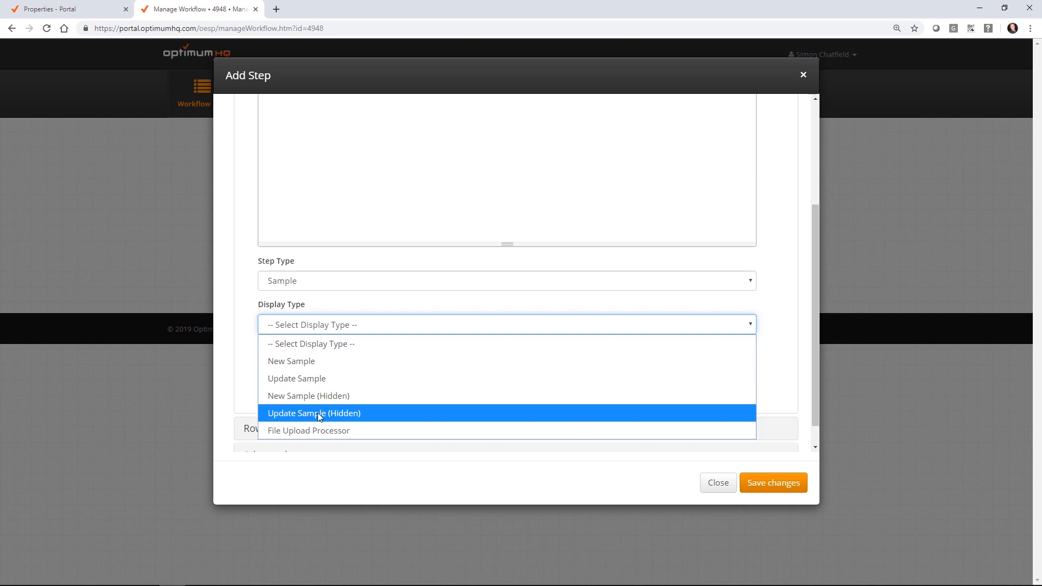
left_click(317, 413)
scroll(264, 402, "down", 1)
left_click(263, 402)
scroll(304, 320, "down", 2)
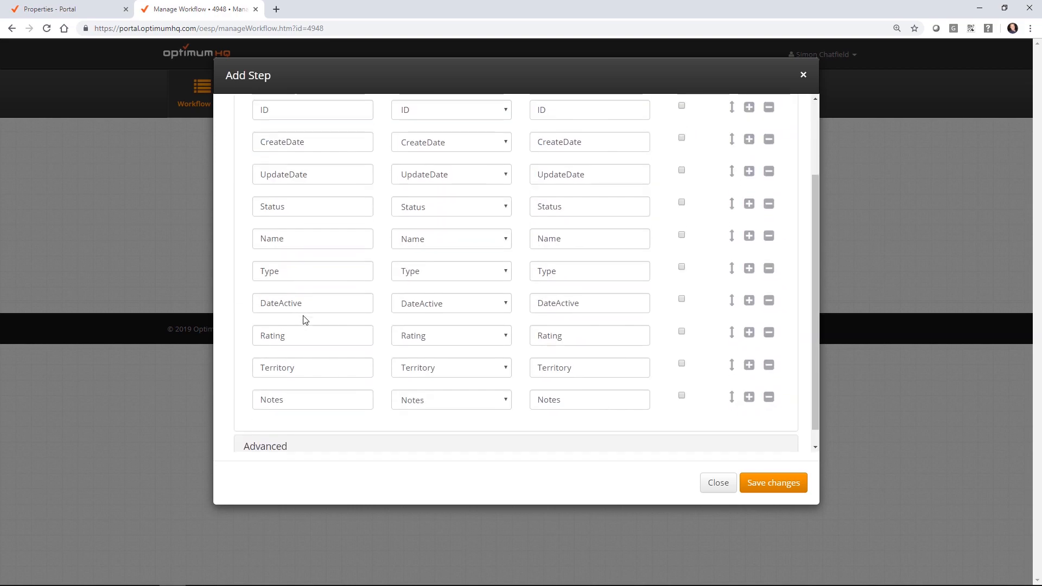
scroll(402, 265, "up", 2)
scroll(261, 211, "down", 2)
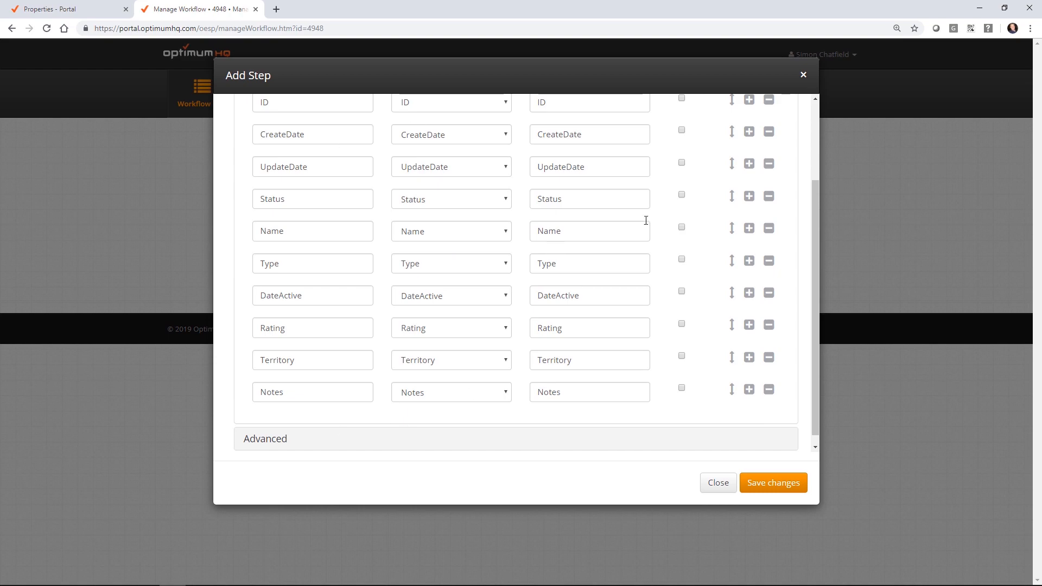
left_click(782, 485)
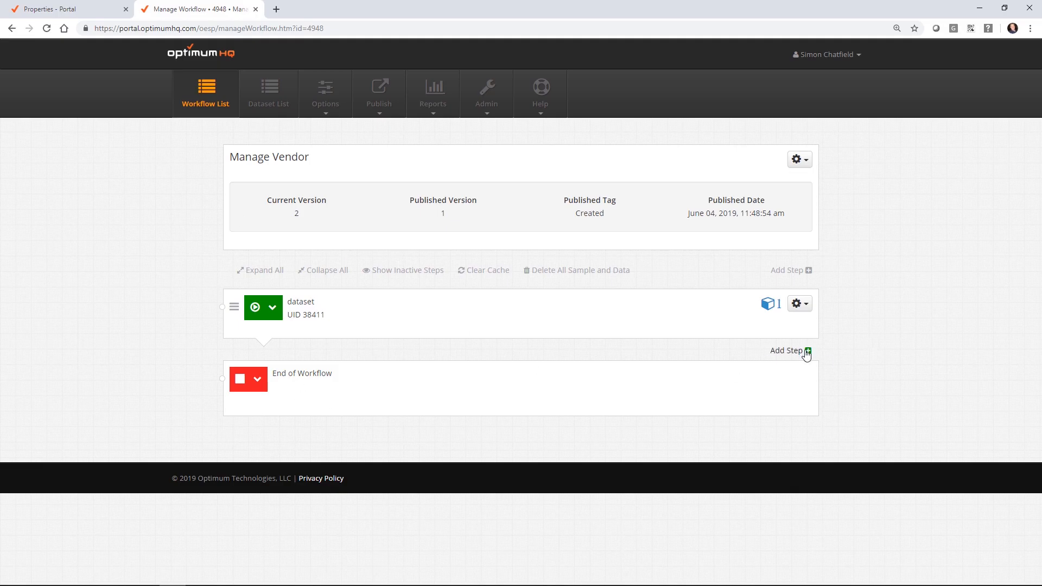
Step: Generate form field steps from the dataset step
left_click(800, 304)
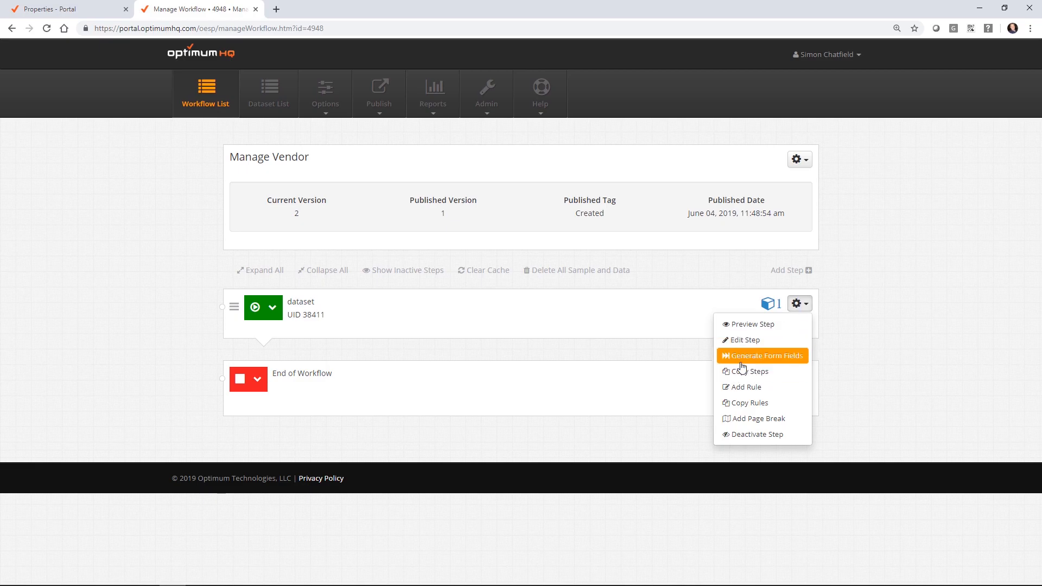
left_click(742, 363)
left_click(774, 264)
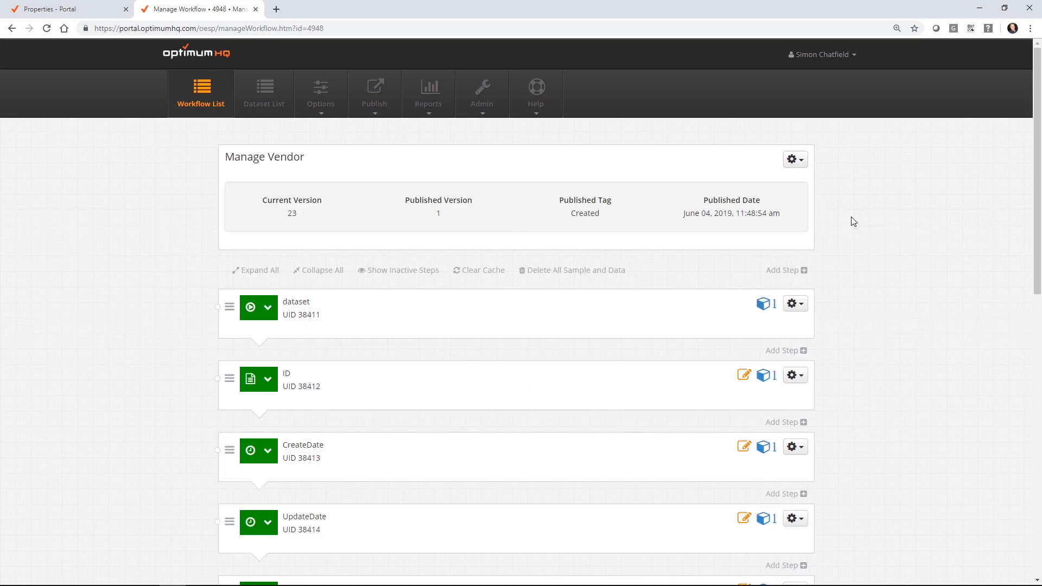
Step: Deactivate the ID, CreateDate and UpdateDate steps
scroll(852, 221, "down", 4)
left_click(795, 158)
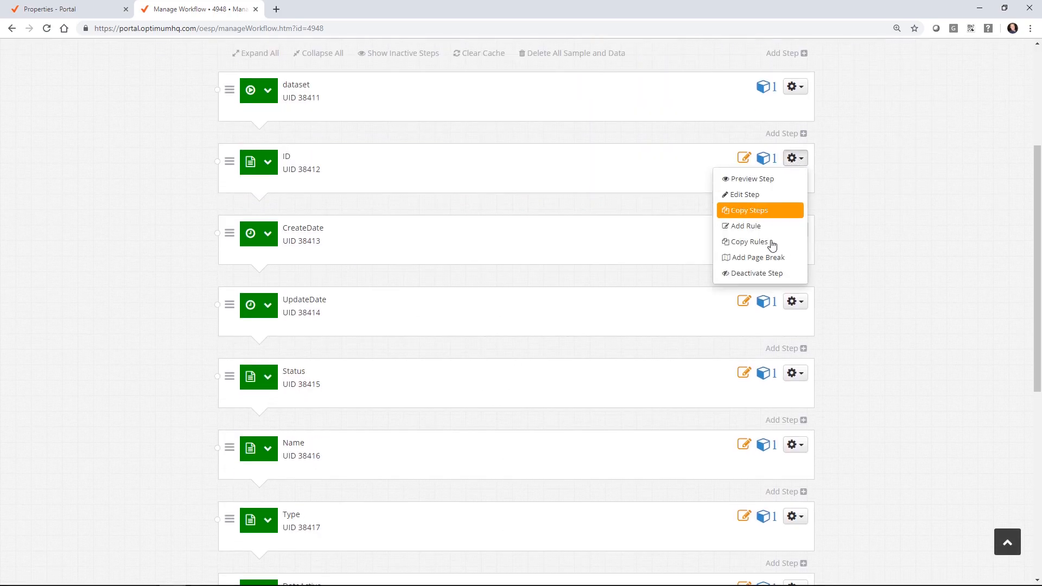
left_click(770, 275)
left_click(793, 158)
left_click(773, 271)
left_click(796, 159)
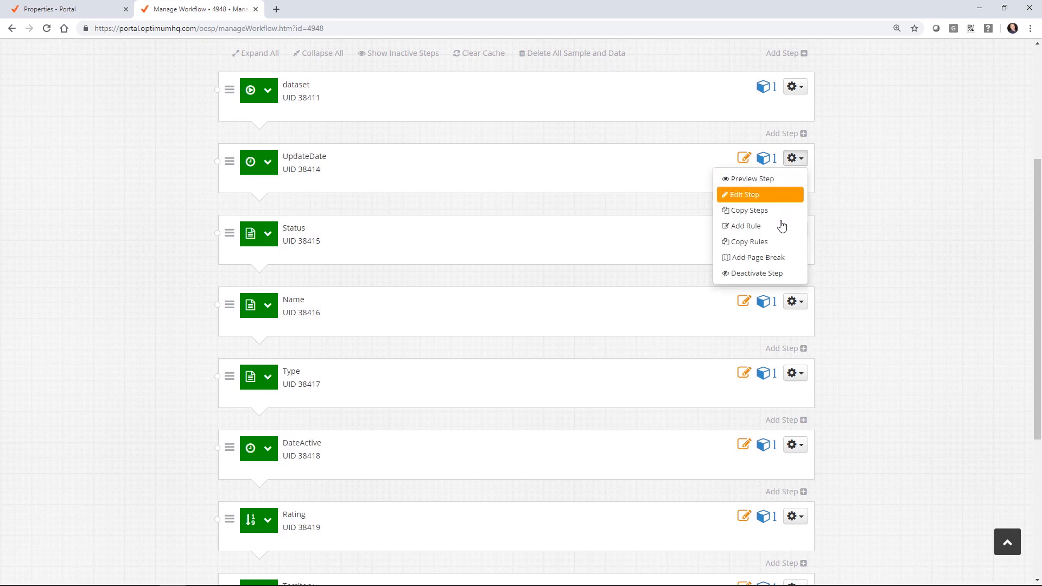
left_click(774, 273)
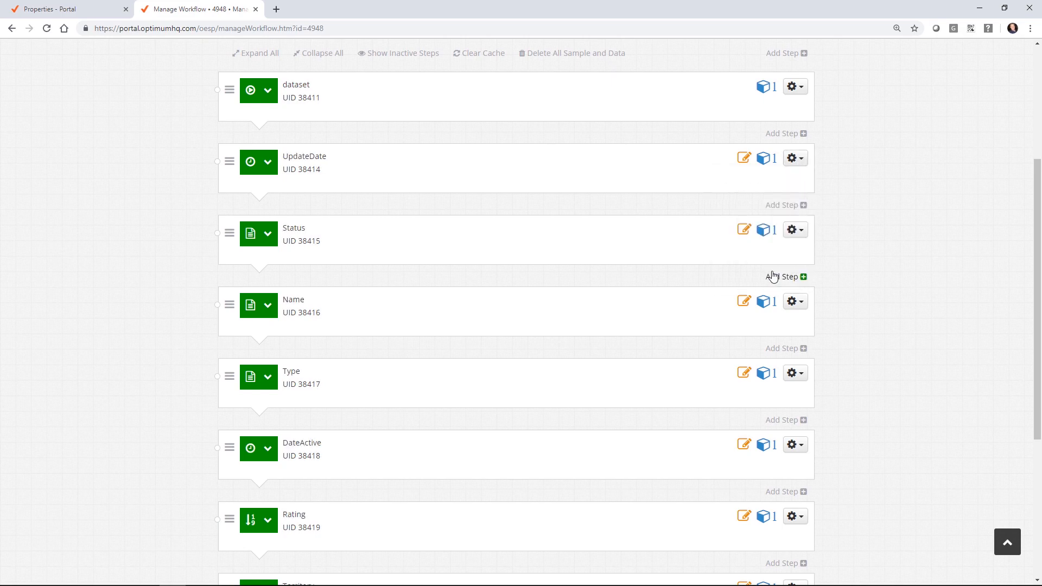
left_click(795, 157)
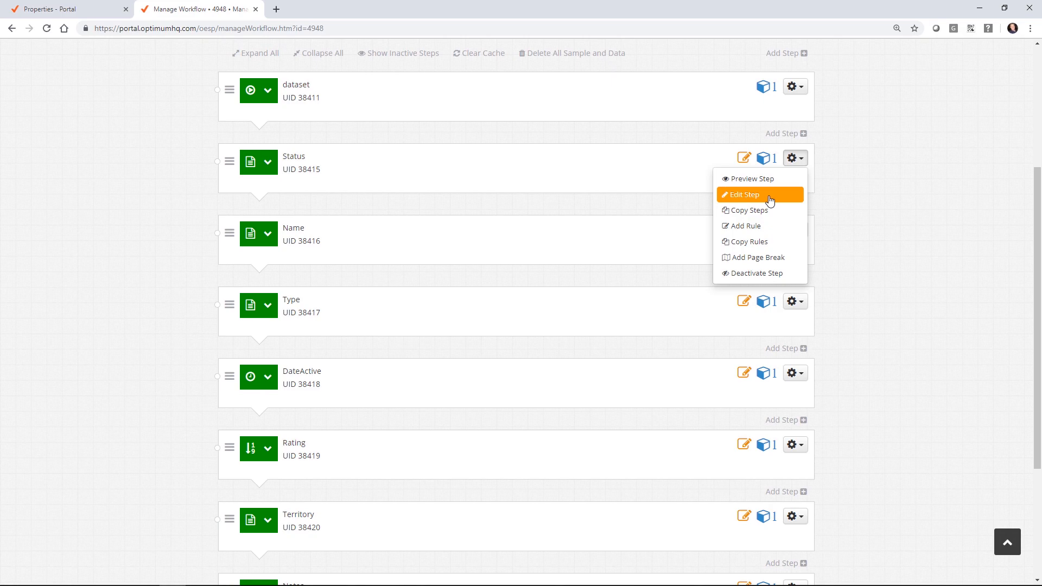
Step: Change the Status step's type to Single Response
left_click(770, 200)
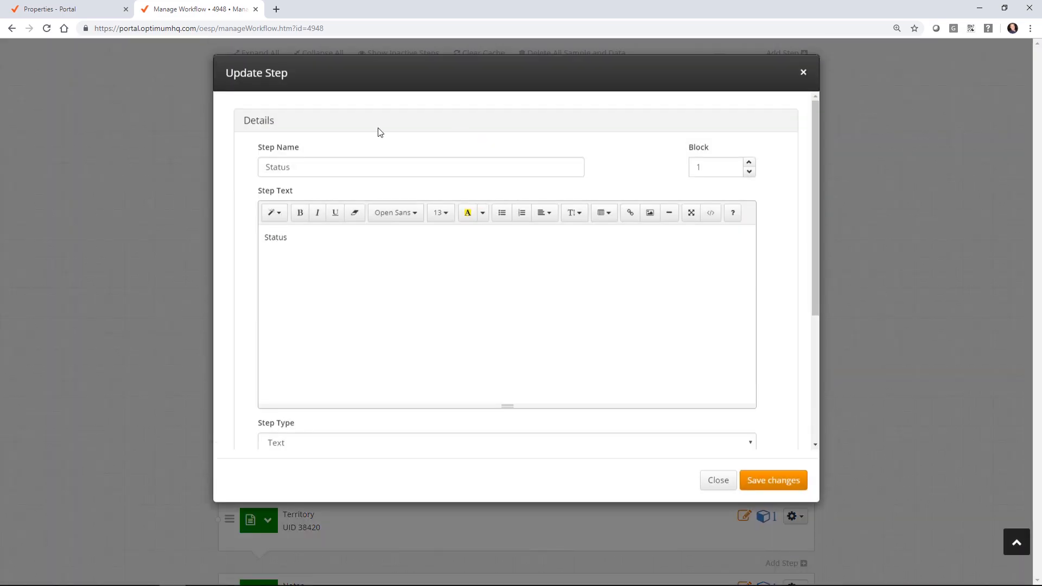
scroll(265, 230, "down", 4)
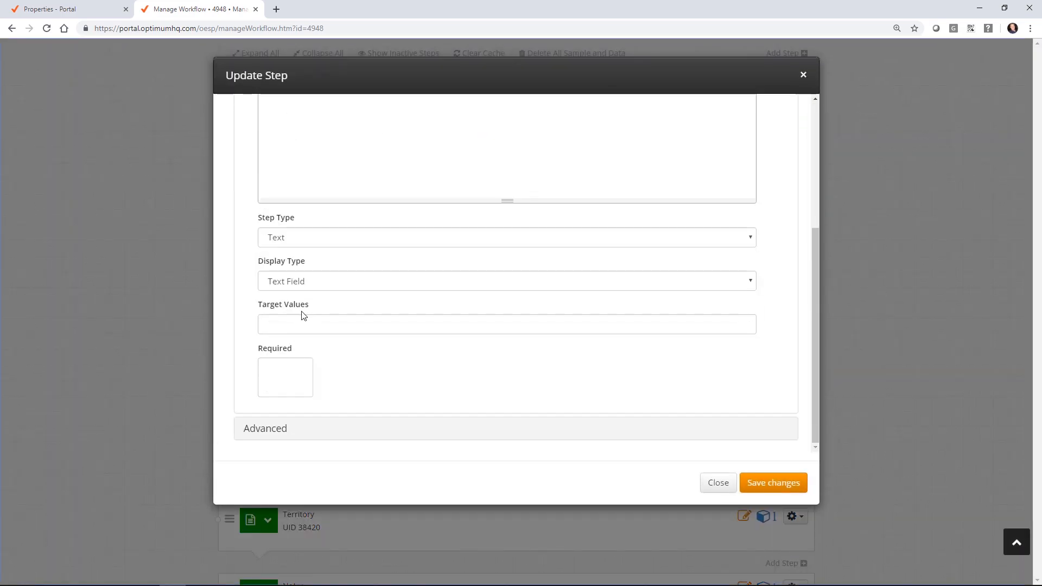
left_click(321, 279)
left_click(321, 279)
left_click(325, 237)
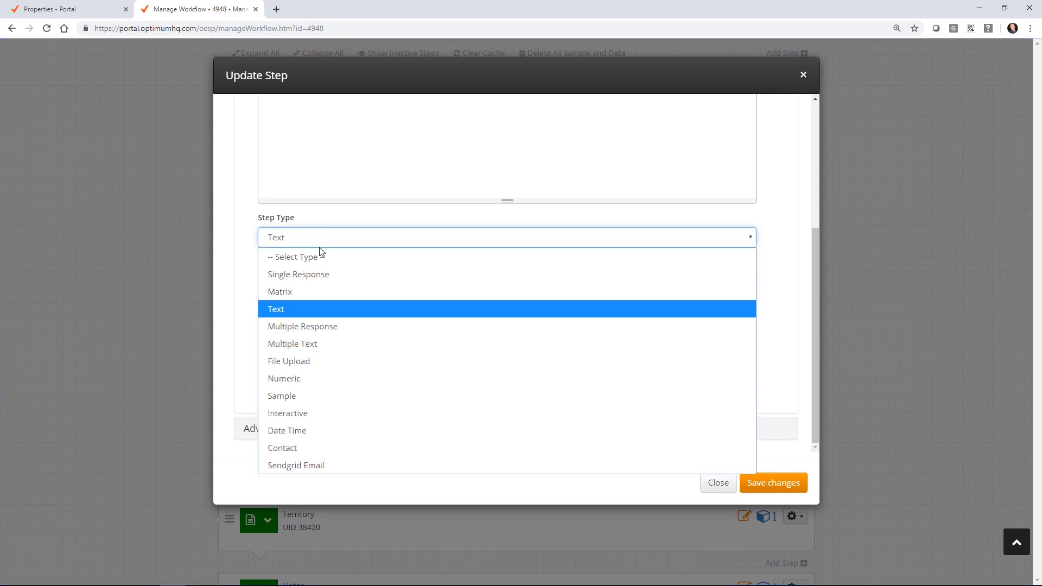
left_click(317, 268)
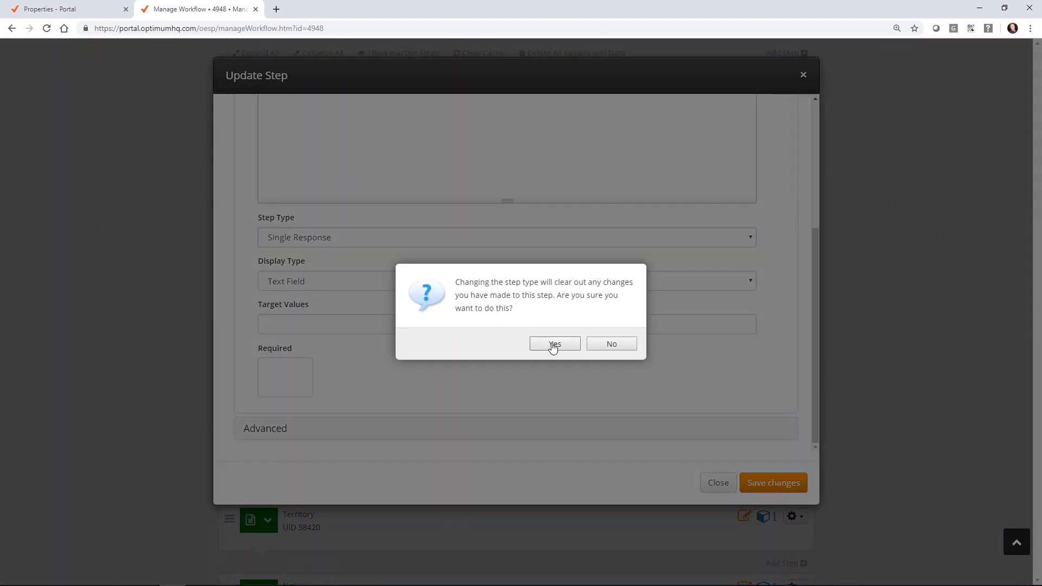
left_click(553, 346)
Step: Quick-add Active, Pending and Disabled as Status options and save the step
left_click(276, 408)
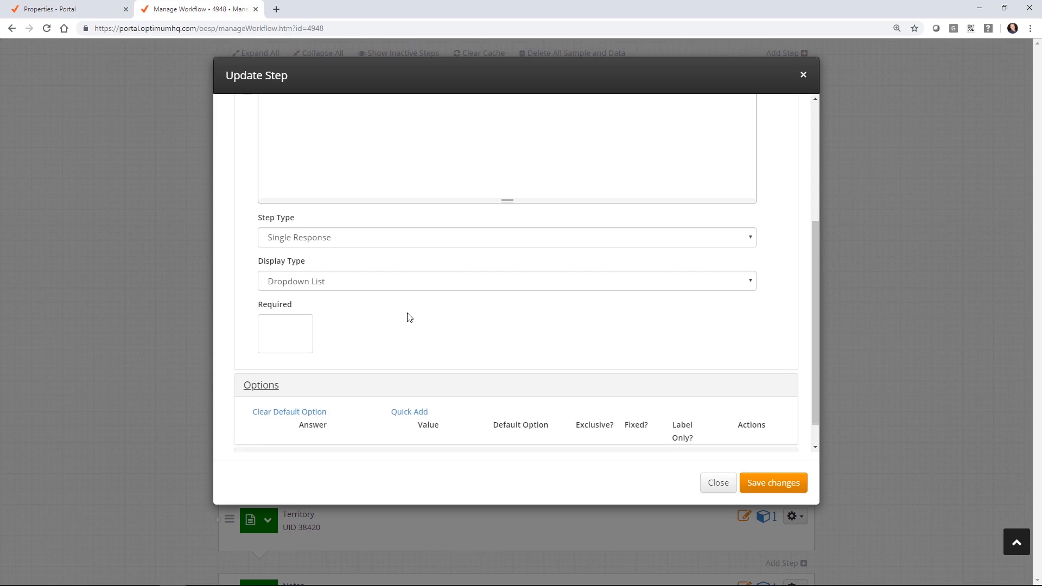
scroll(409, 317, "down", 2)
left_click(257, 377)
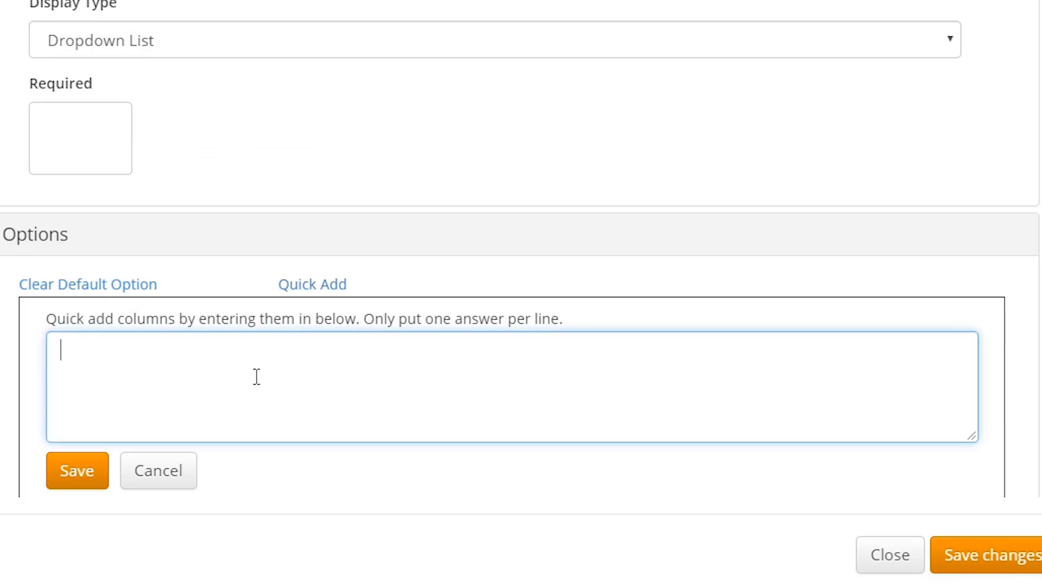
type("Active")
key("Return")
type("Dis")
key("BackSpace")
key("BackSpace")
key("BackSpace")
type("Pending")
key("Return")
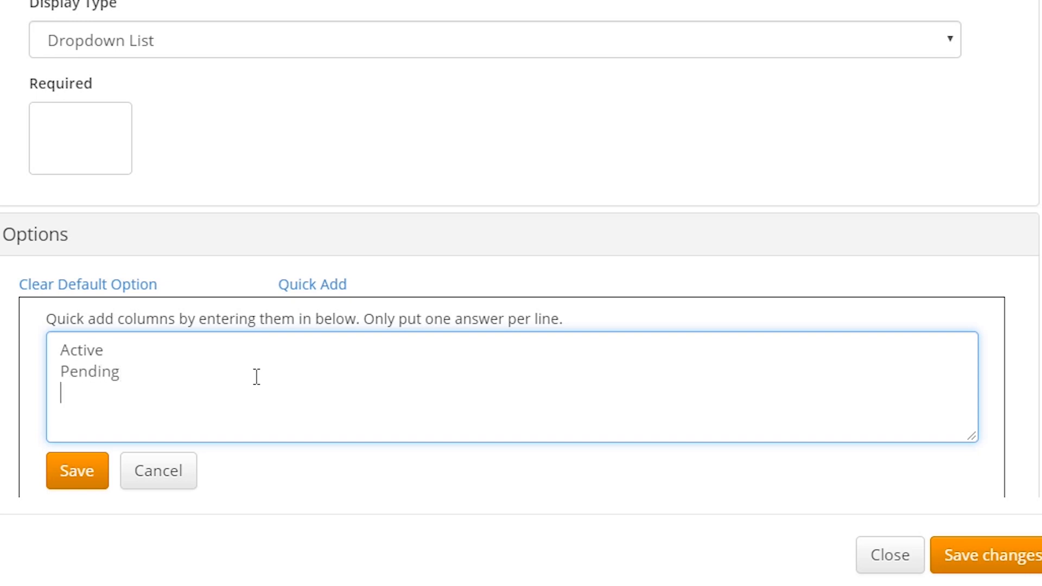
type("A")
key("BackSpace")
type("Disba")
key("BackSpace")
key("BackSpace")
type("abled")
left_click(56, 477)
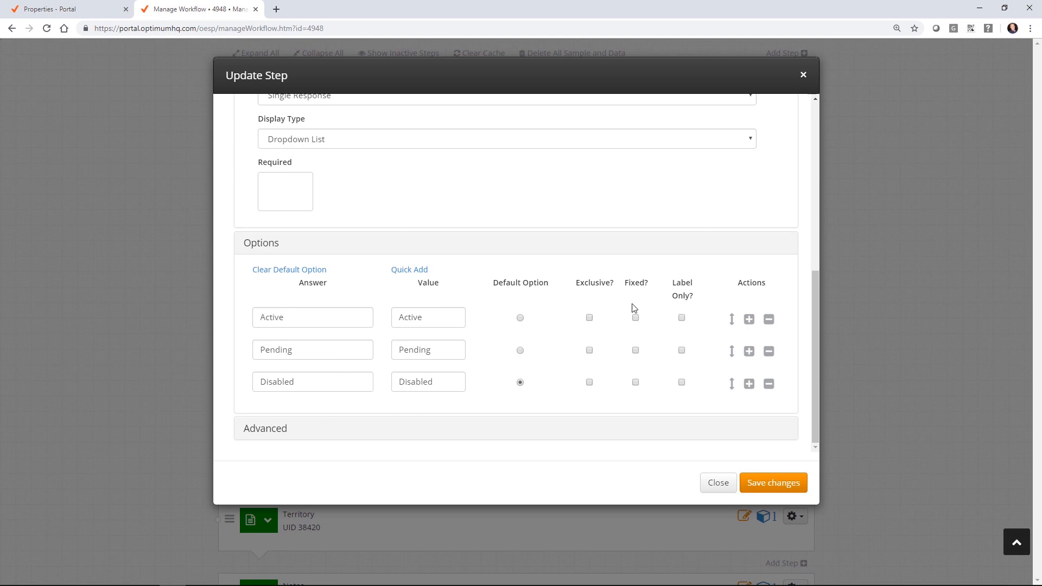
left_click(787, 482)
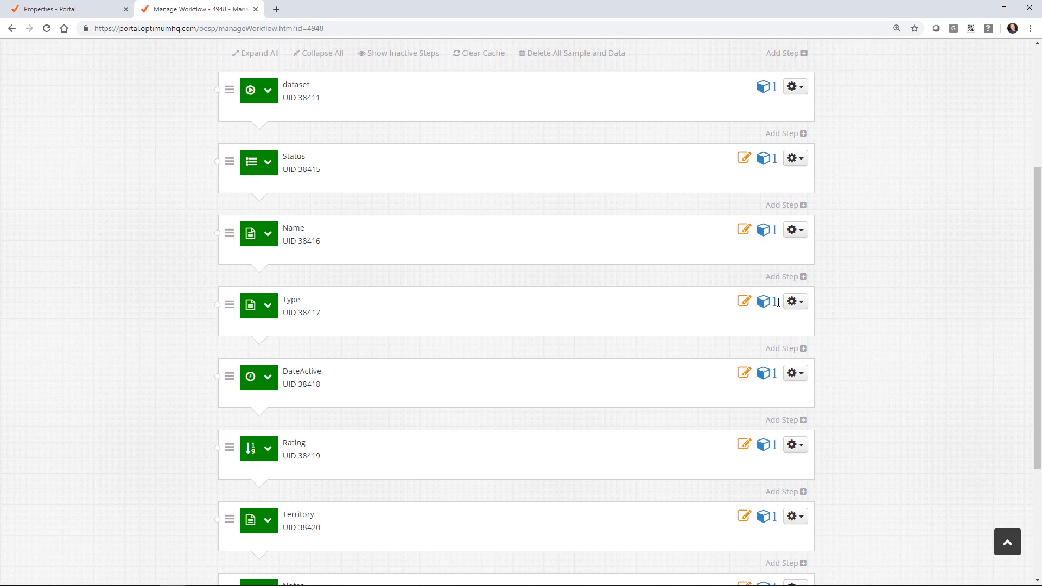
left_click(795, 301)
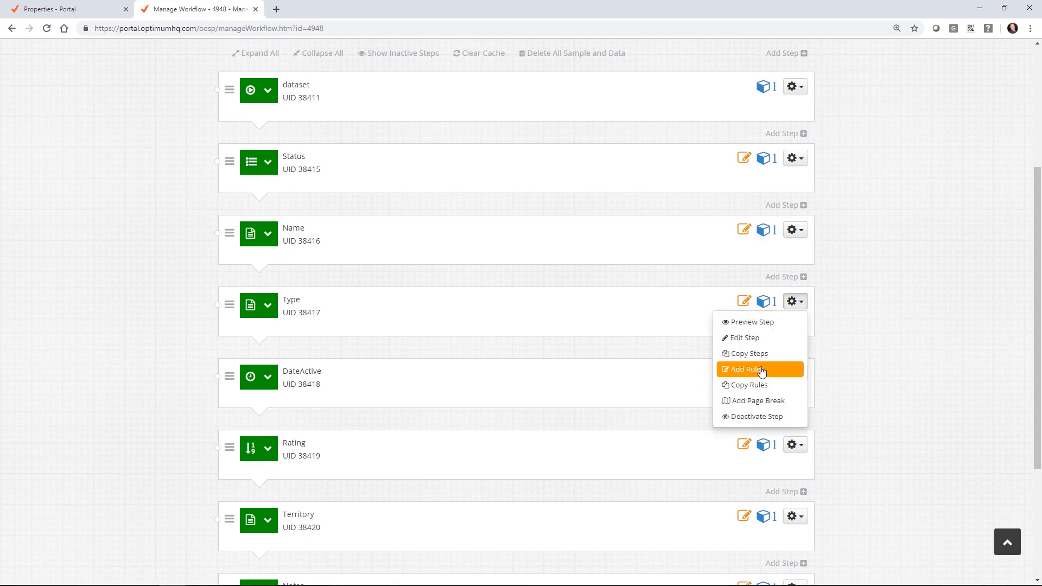
Step: Change the Type step's type to Single Response
left_click(755, 338)
scroll(281, 308, "down", 3)
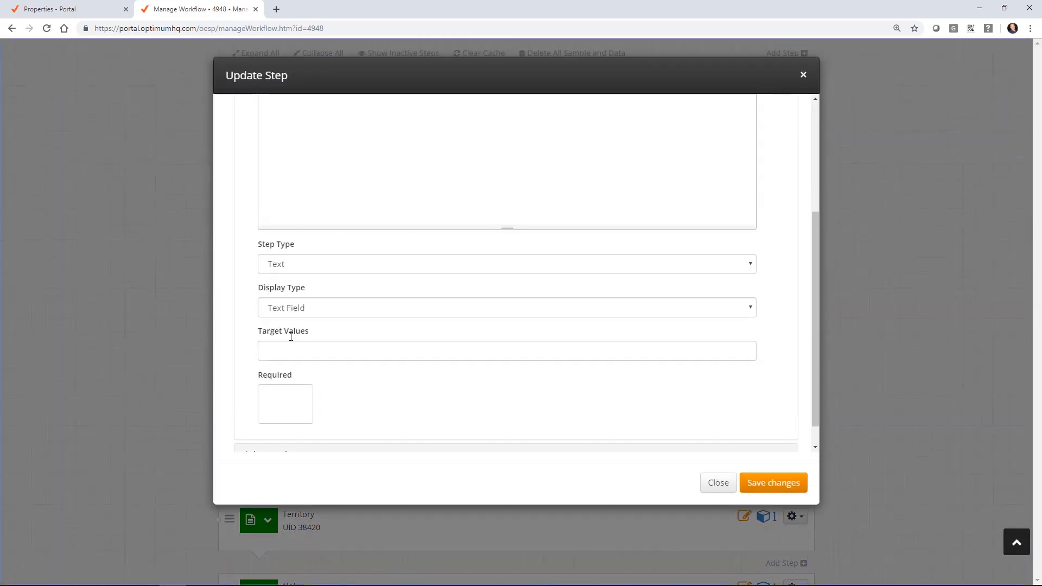
left_click(312, 242)
left_click(302, 272)
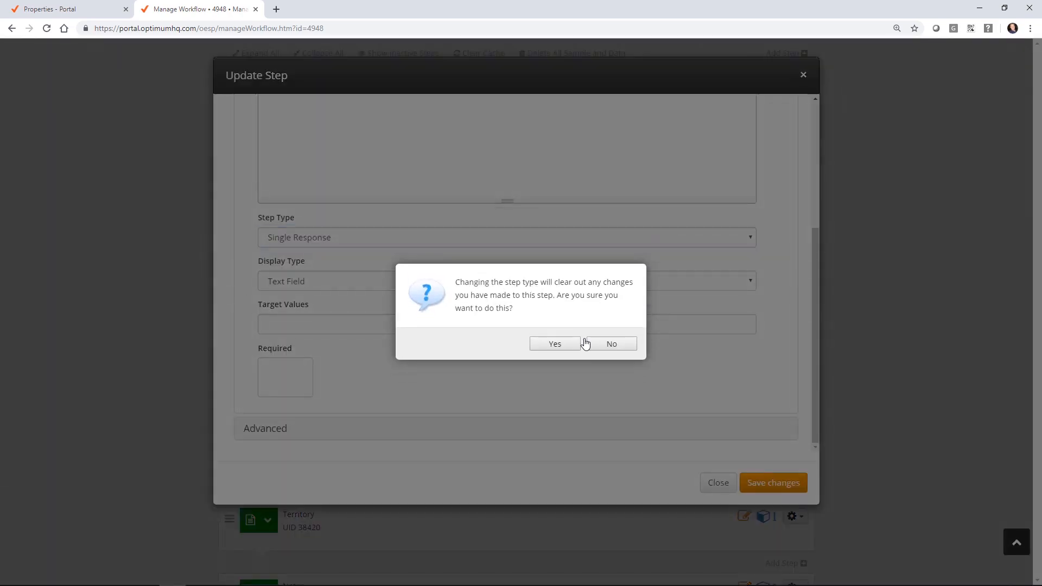
left_click(565, 345)
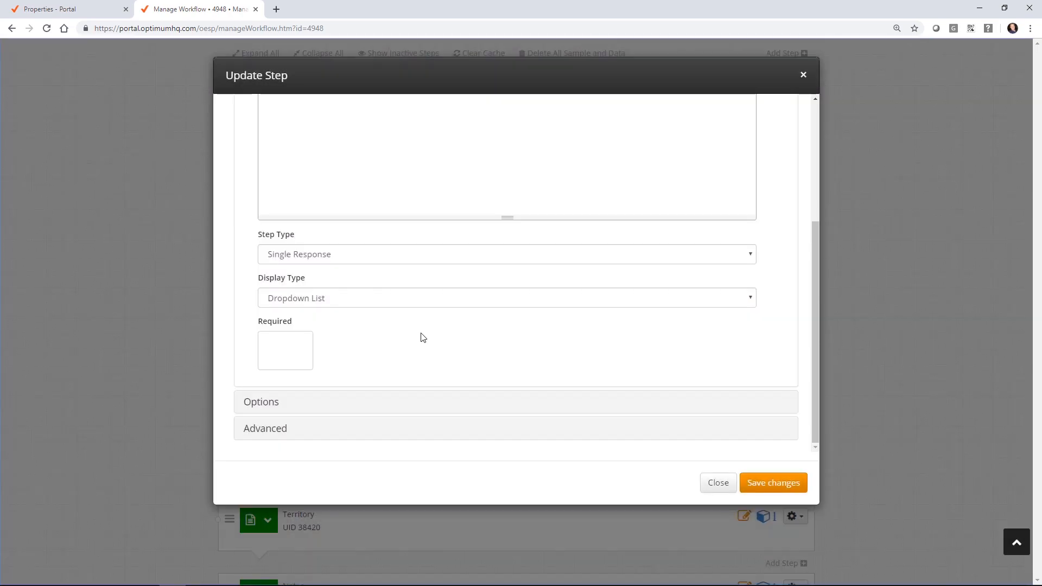
Step: Quick-add Appliance Repairs, HVAC, Roofer, Pool, Plumbers and Painters as Type options
left_click(274, 405)
left_click(405, 414)
scroll(449, 356, "down", 3)
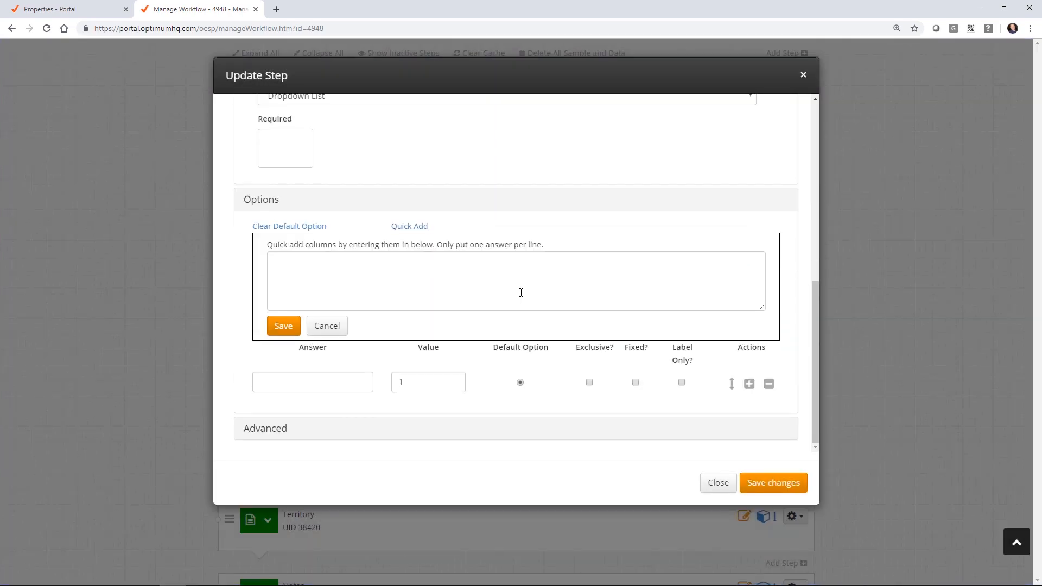
left_click(359, 276)
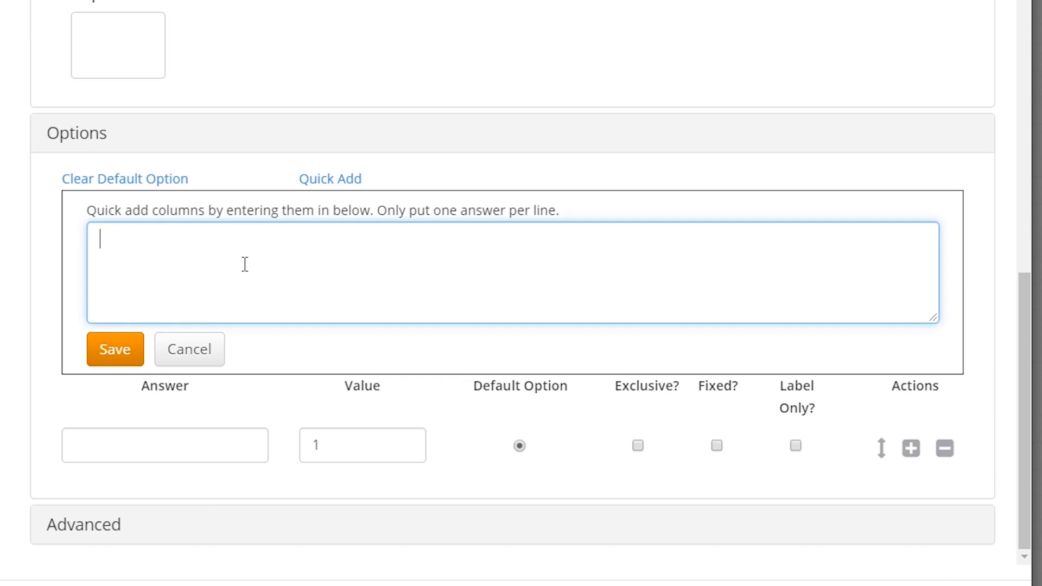
type("Appliance Repairs")
key("Return")
type("HVA")
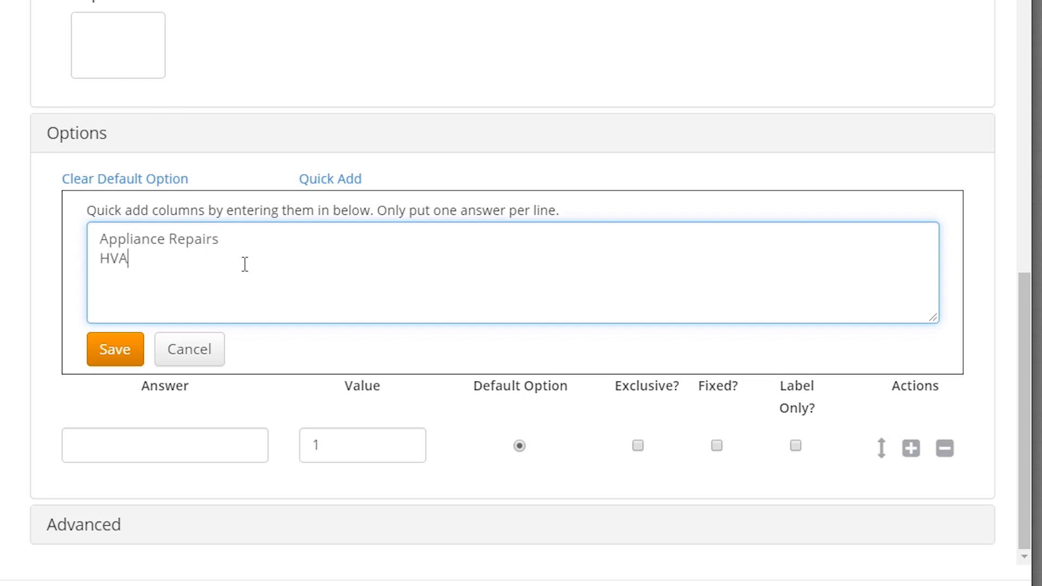
type("C")
key("Return")
type("Roo")
type("fer ")
type("P")
type("ool")
left_click_drag(147, 274, 173, 295)
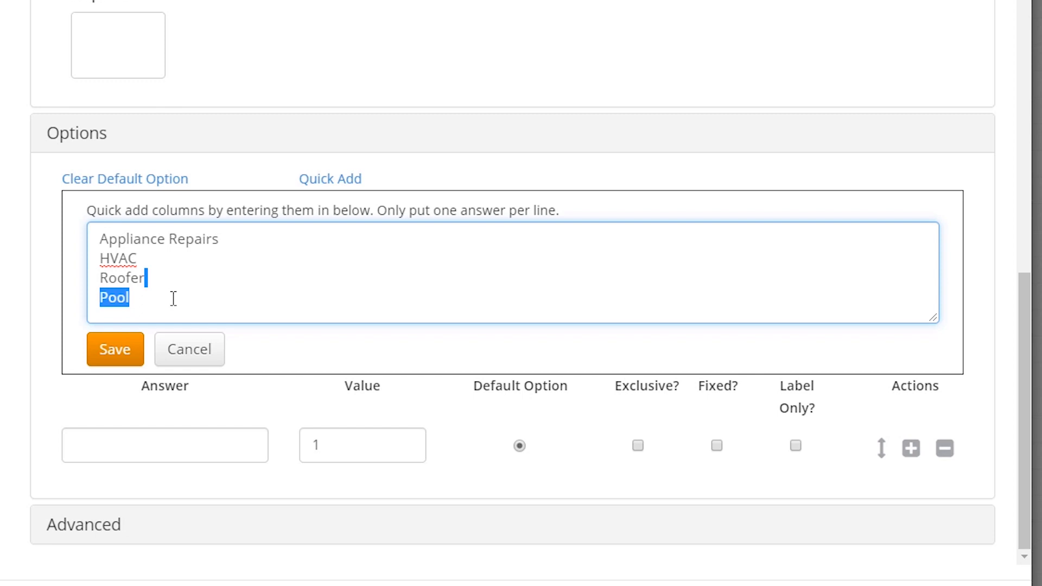
left_click(194, 289)
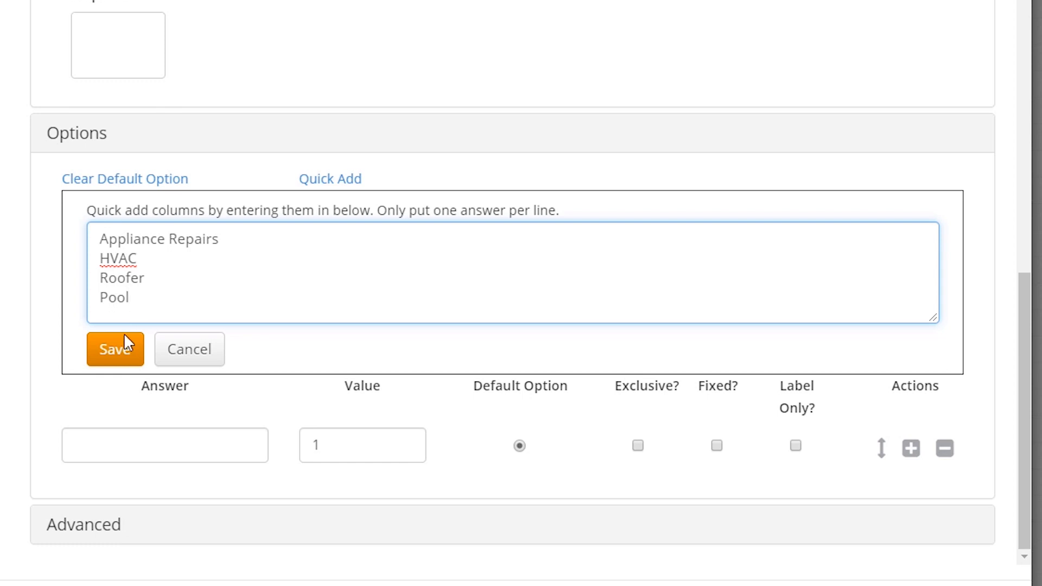
key("Return")
type("Plumbers")
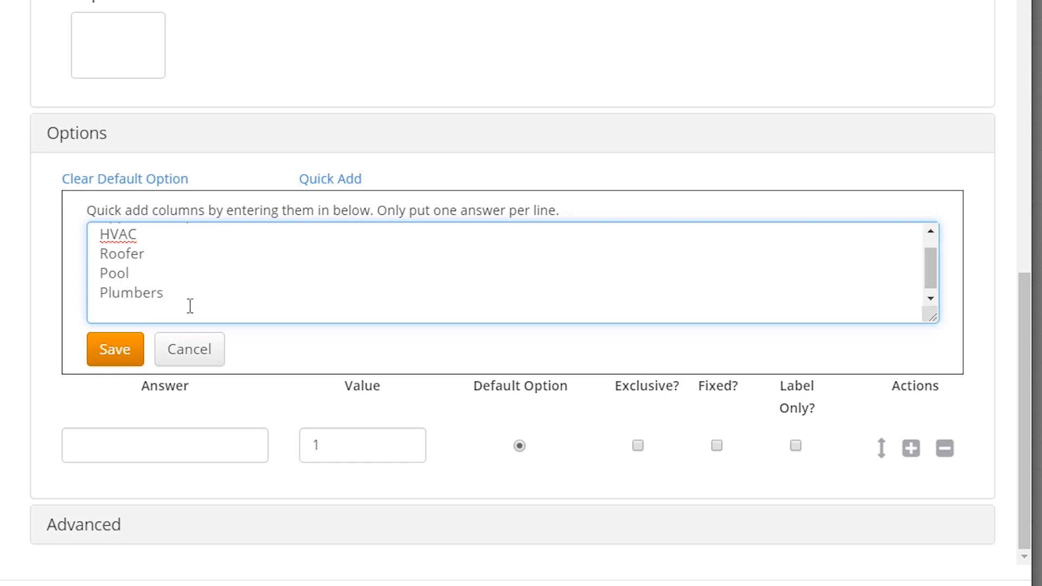
type("Painters")
left_click(131, 349)
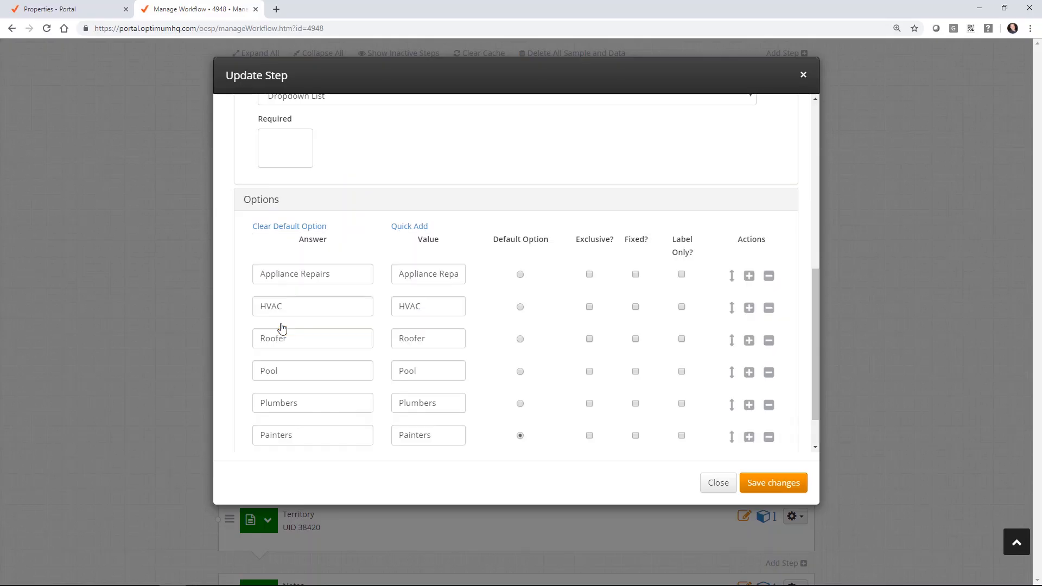
Step: Reorder Type options to Appliance Repairs, HVAC, Painters, Plumbers, Pool, Roofer and save
scroll(543, 271, "down", 1)
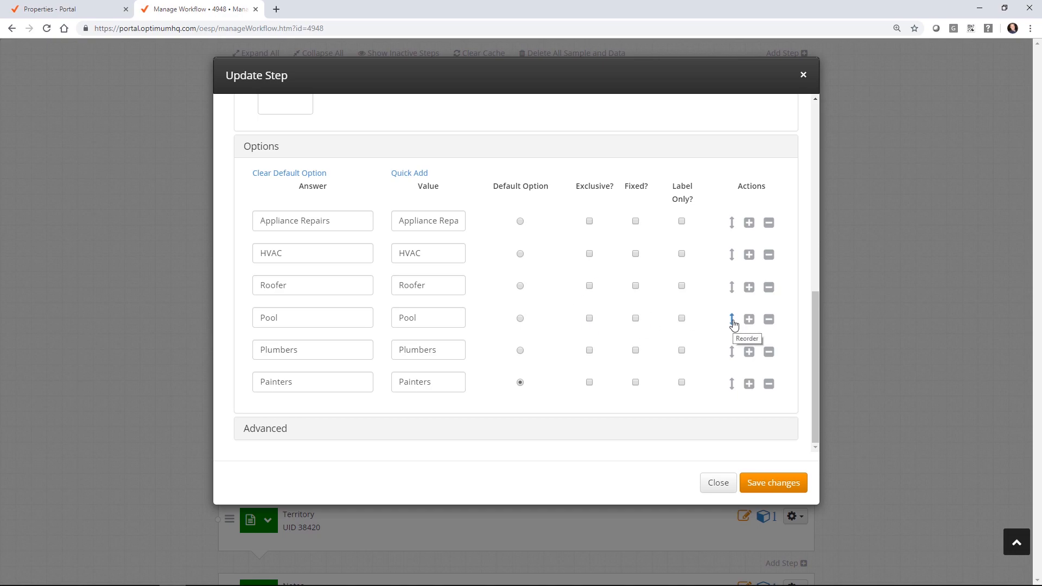
mouse_move(731, 286)
left_mouse_down()
mouse_move(728, 406)
mouse_move(742, 398)
left_mouse_up()
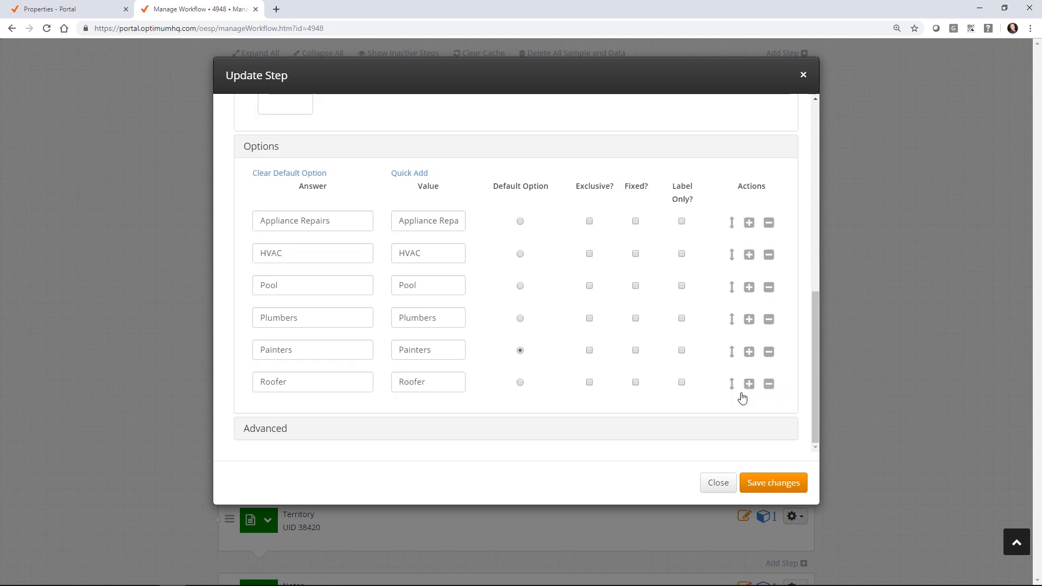
left_click_drag(732, 352, 735, 311)
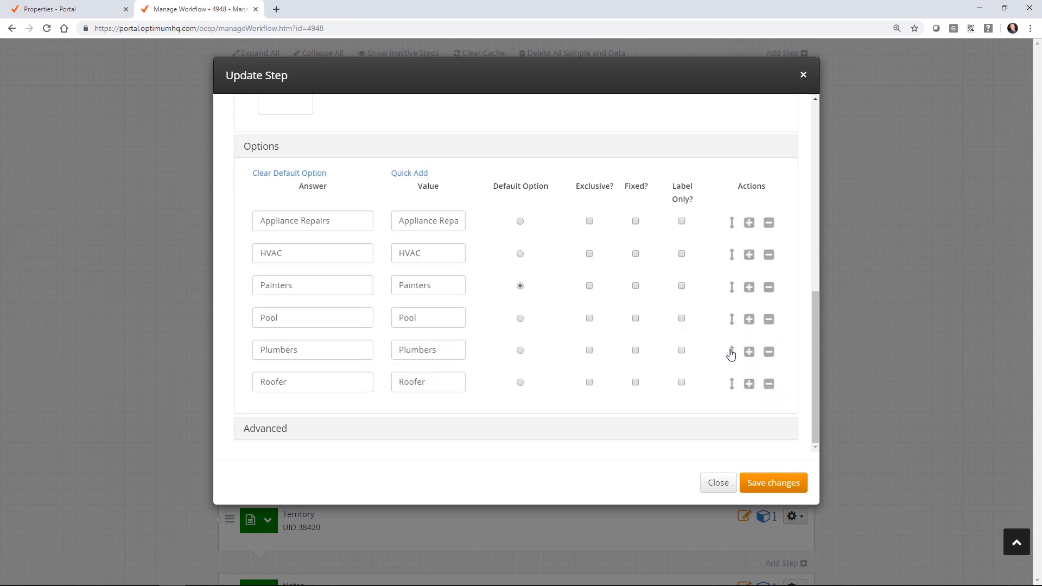
mouse_move(732, 351)
left_mouse_down()
mouse_move(735, 319)
mouse_move(738, 349)
left_mouse_up()
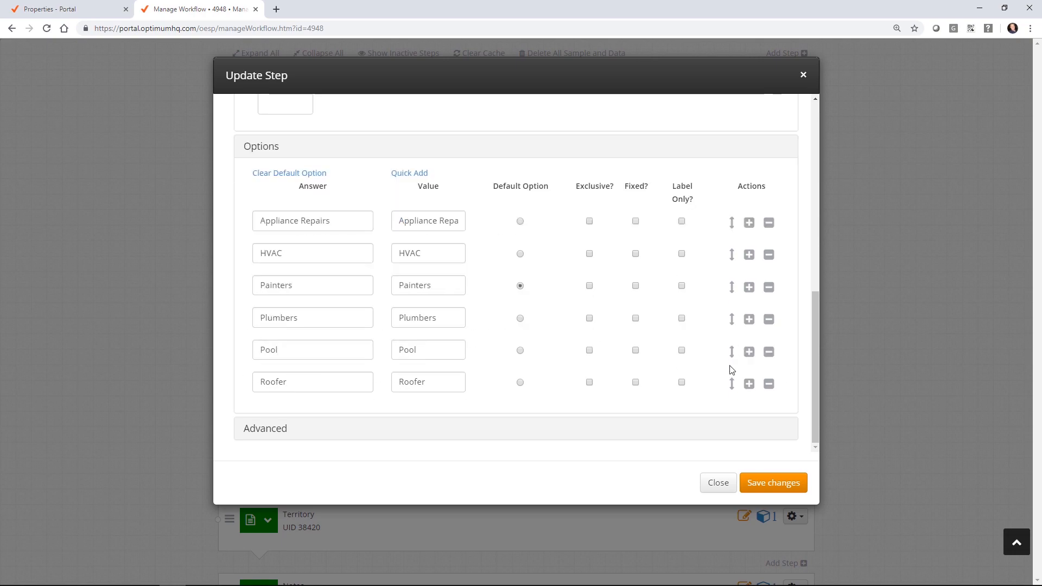
left_click(773, 482)
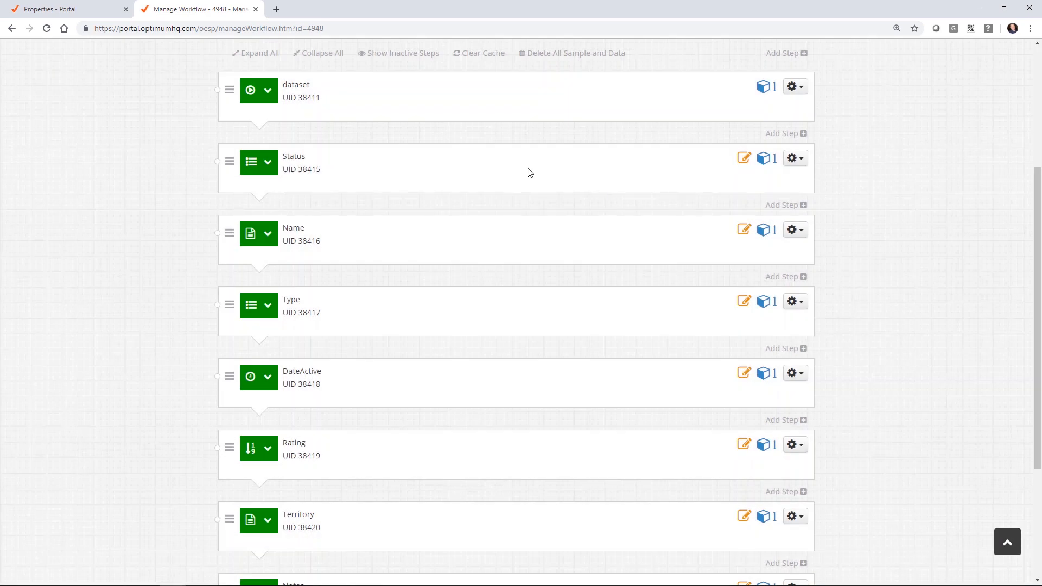
Step: Open the DateActive step's editor and close it unchanged
scroll(530, 172, "down", 2)
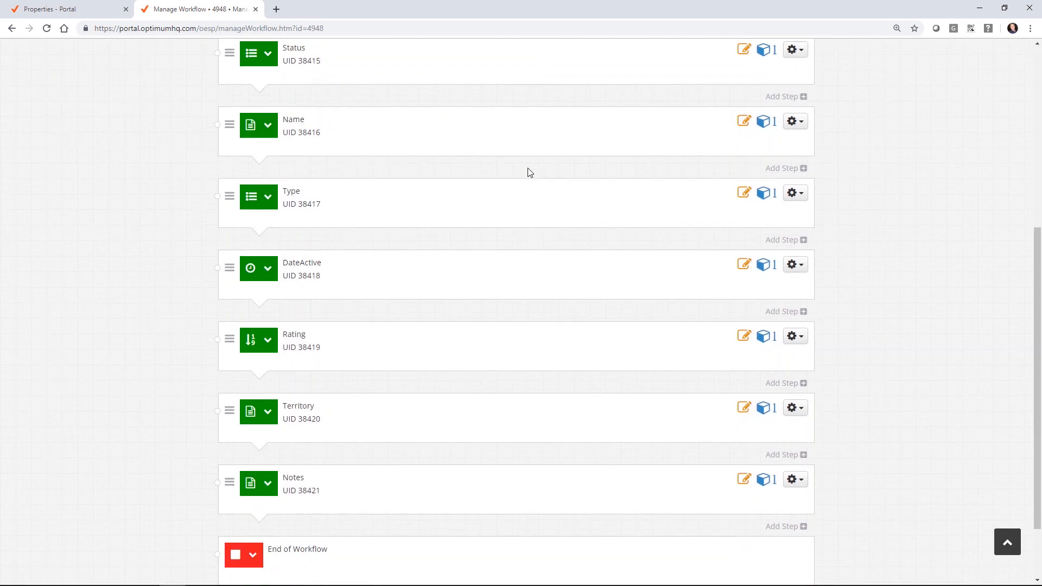
left_click(801, 267)
left_click(776, 302)
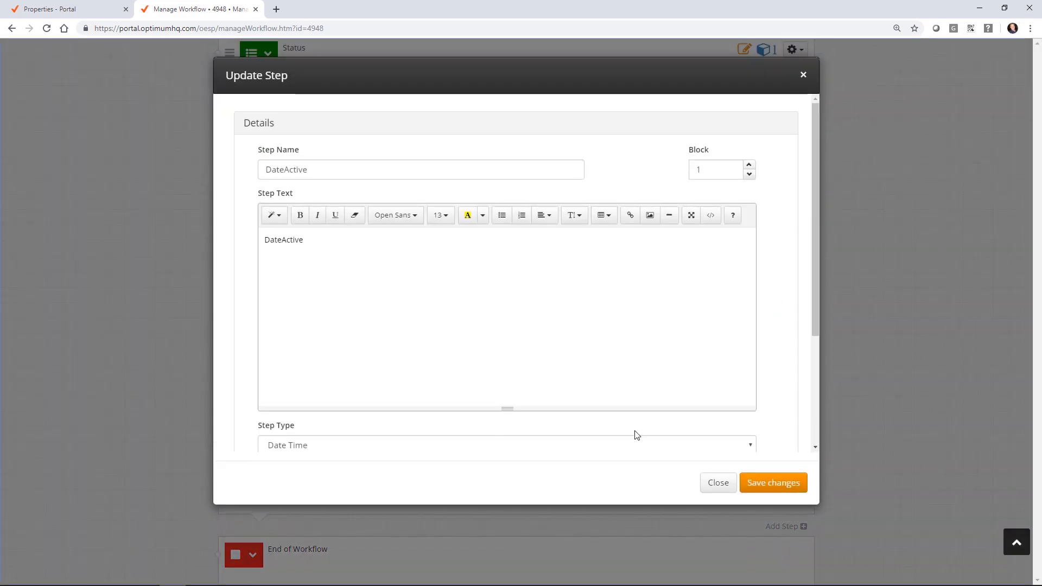
left_click(731, 487)
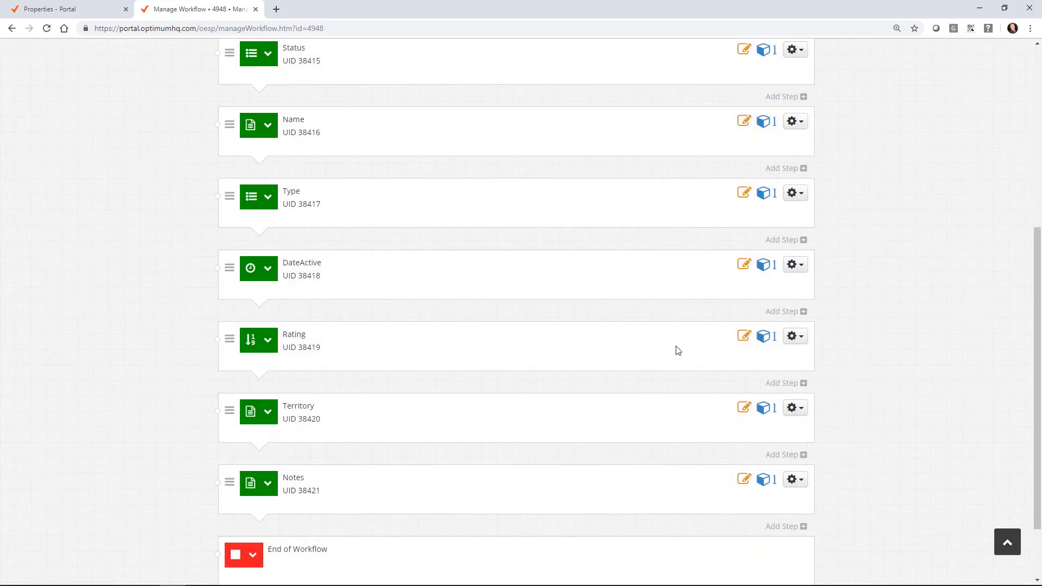
Step: Change the Rating step's type to Single Response
left_click(794, 336)
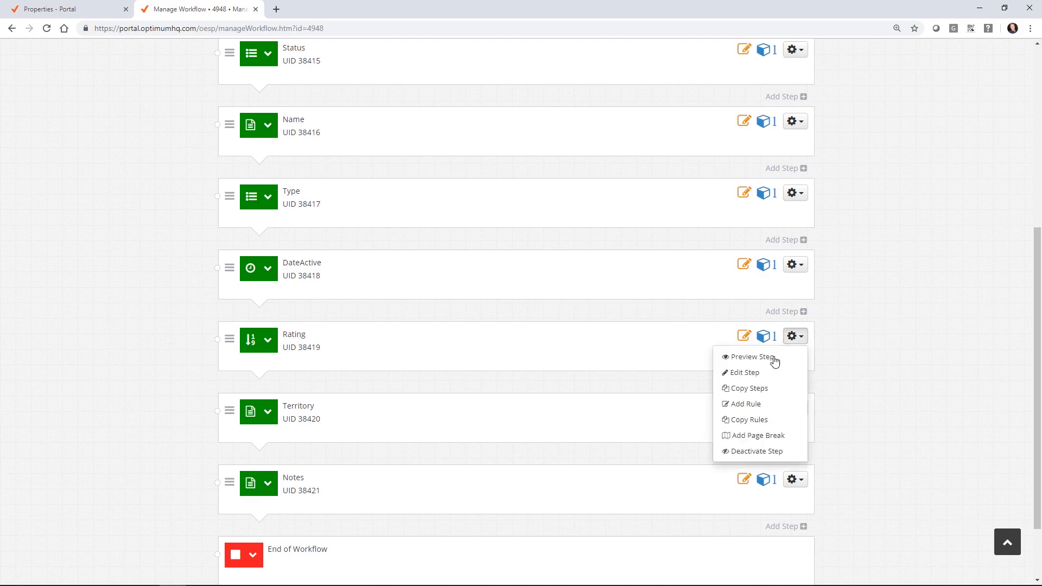
left_click(759, 376)
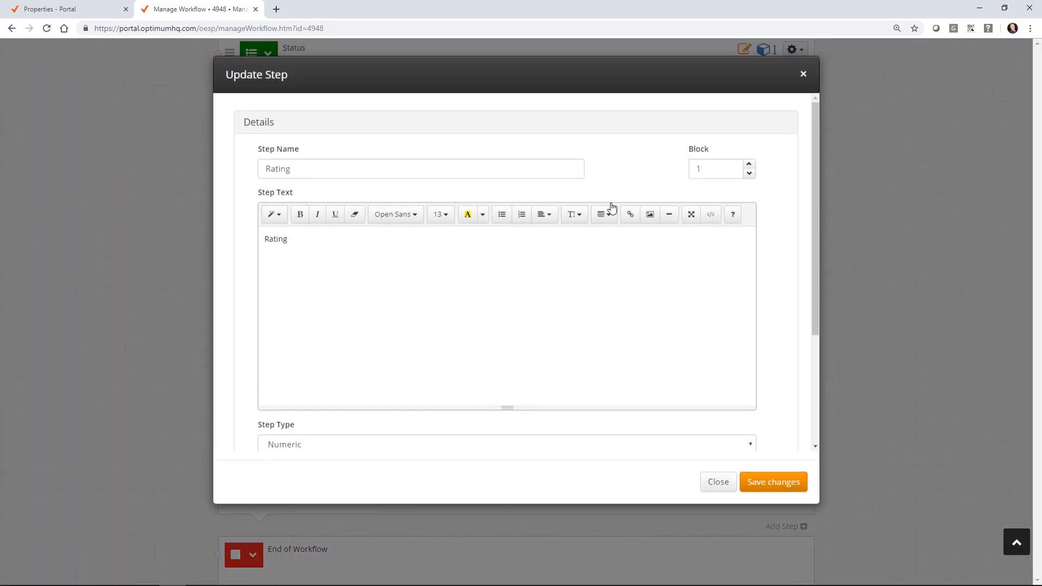
scroll(217, 221, "down", 2)
scroll(331, 174, "up", 2)
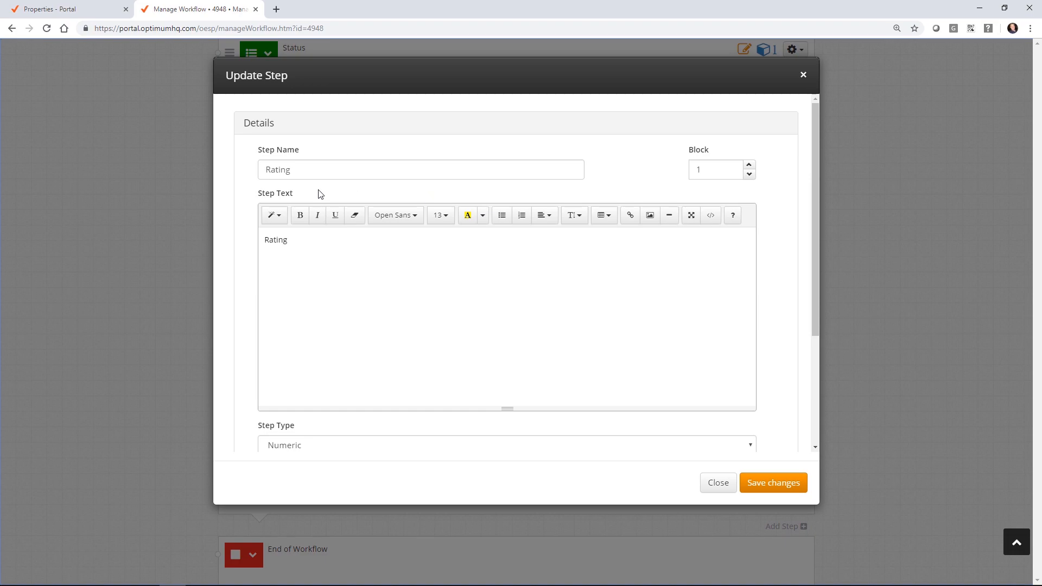
scroll(326, 272, "down", 3)
left_click(324, 278)
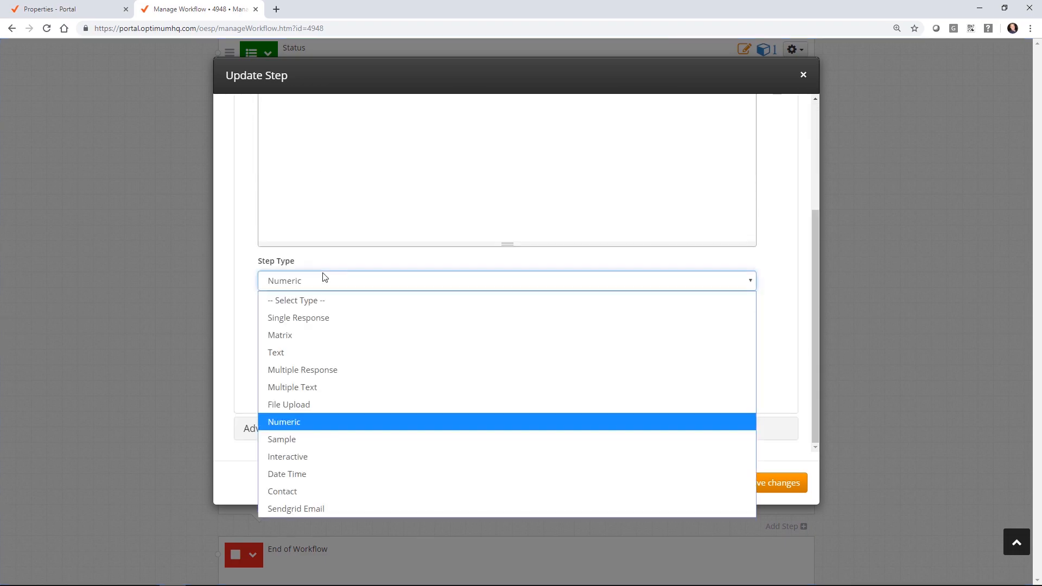
left_click(307, 318)
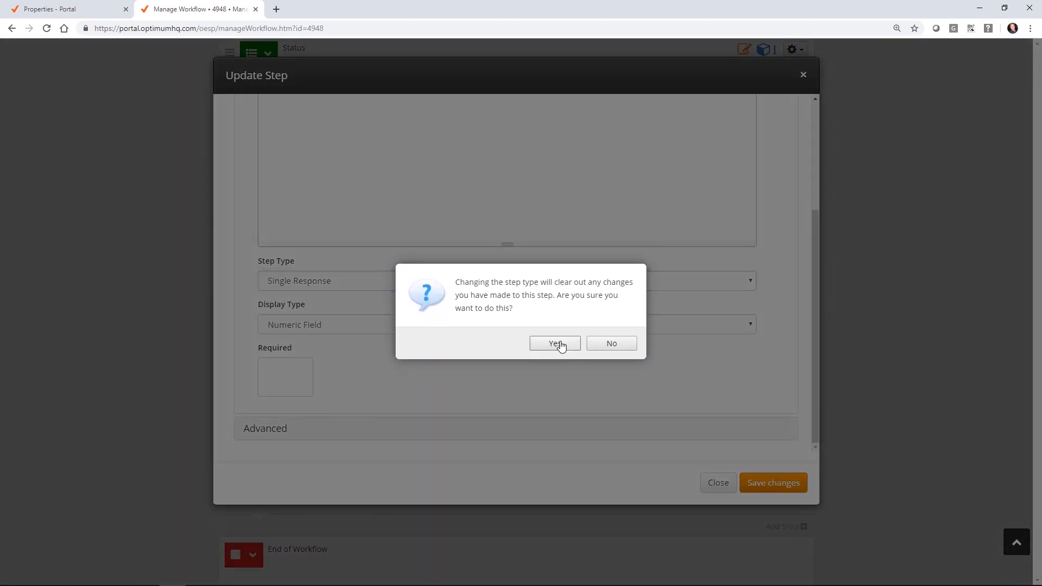
left_click(554, 343)
Step: Quick-add Rating options 5 down to 1 and save the step
scroll(304, 391, "down", 1)
left_click(263, 403)
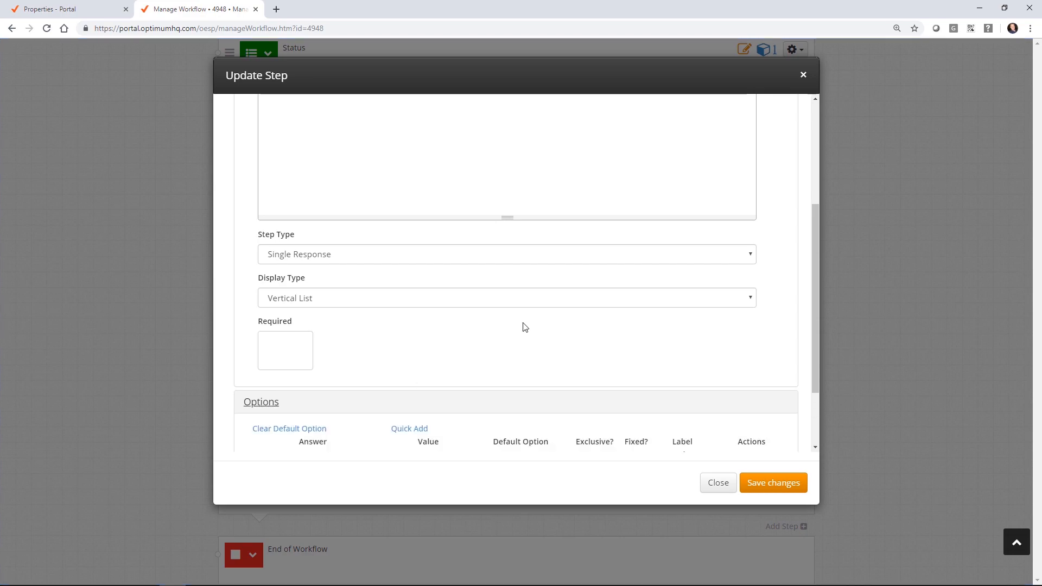
scroll(488, 320, "down", 2)
left_click(412, 336)
left_click(364, 374)
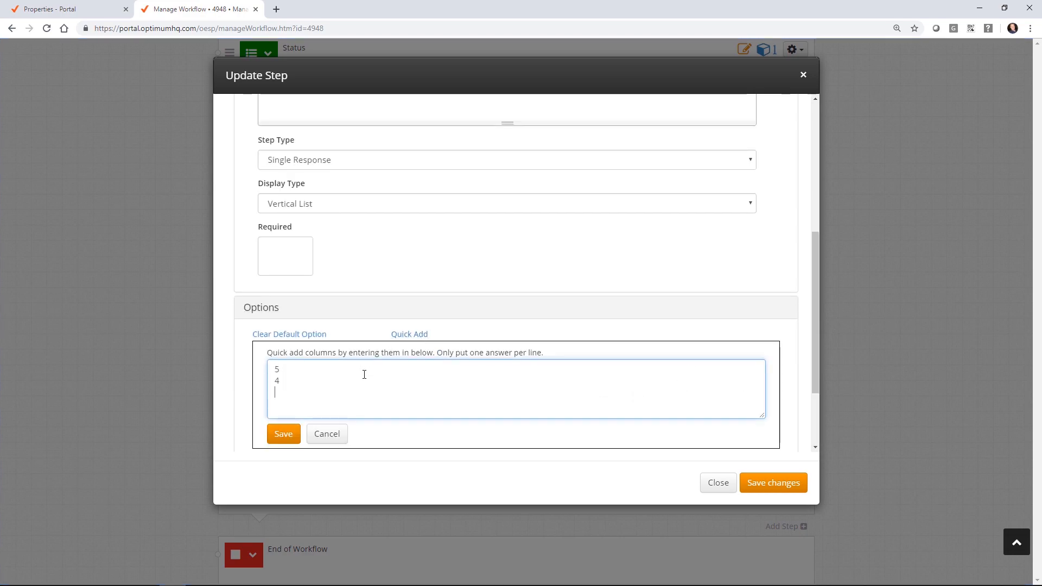
key("BackSpace")
type("2")
key("Return")
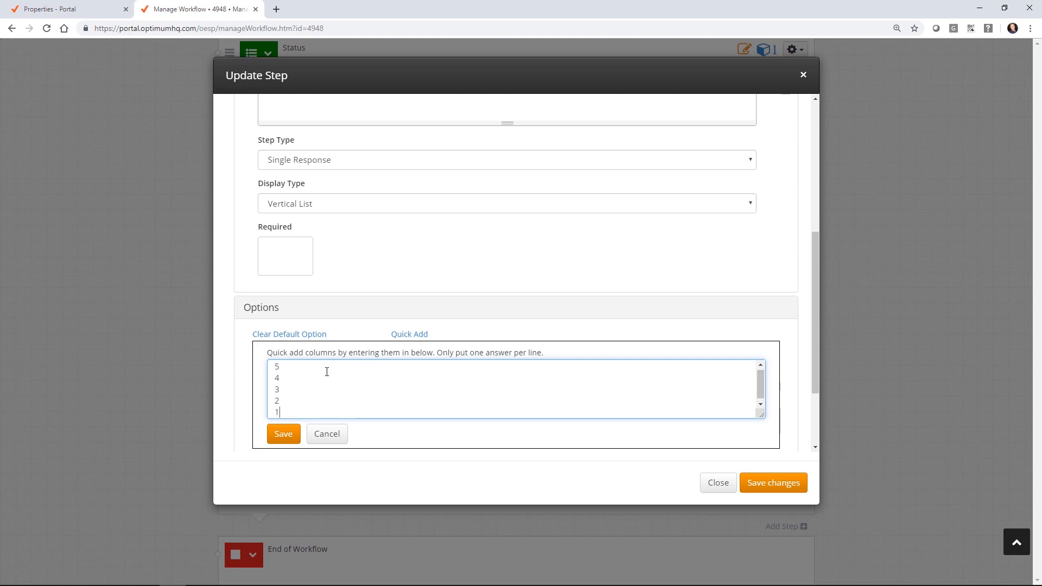
left_click(285, 434)
scroll(671, 283, "down", 2)
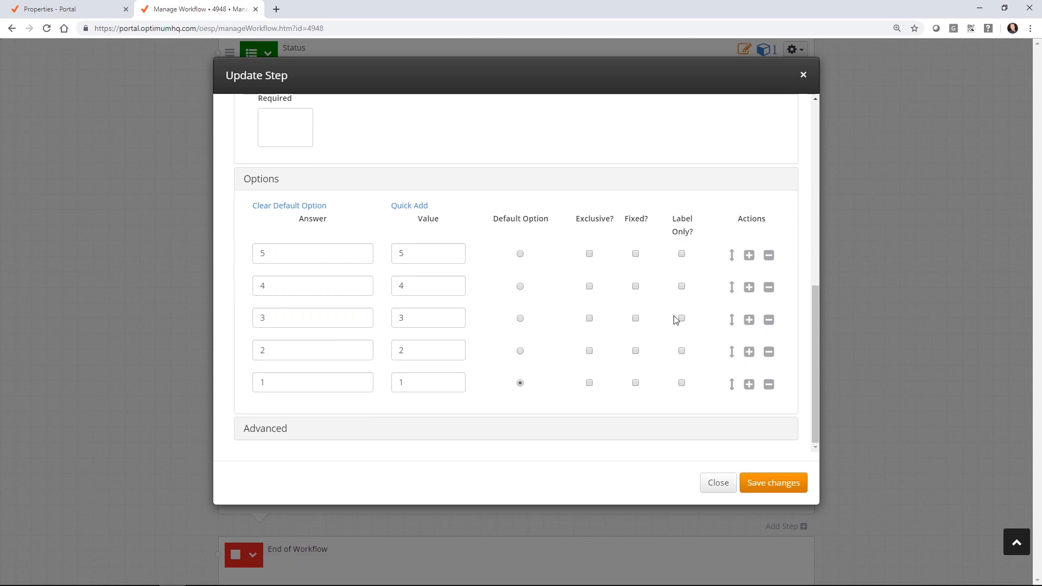
left_click(796, 485)
scroll(897, 315, "down", 2)
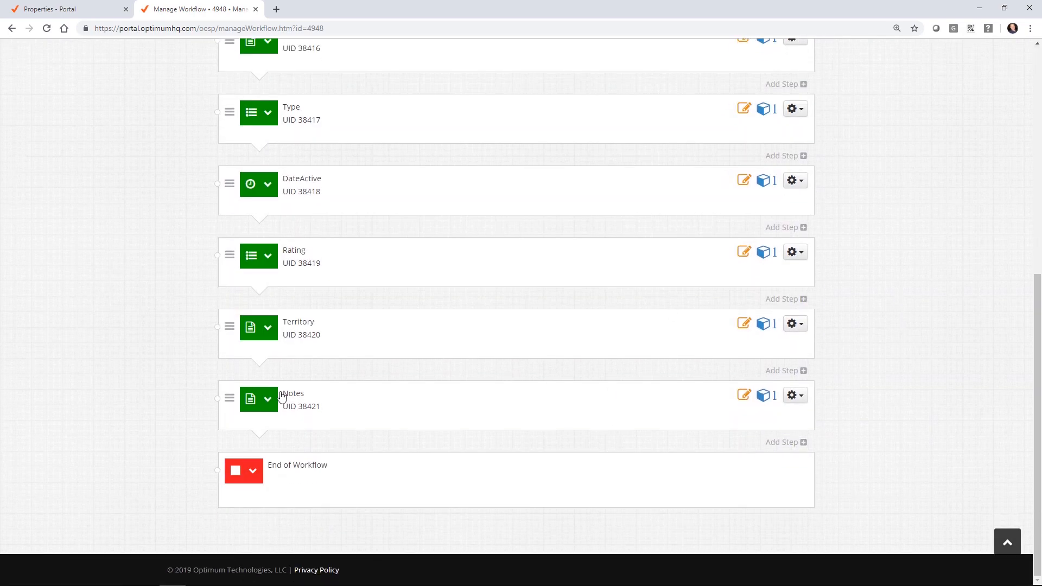
scroll(814, 349, "up", 8)
Step: Publish Manage Vendor as version 30 with release tag 'initial version'
left_click(795, 160)
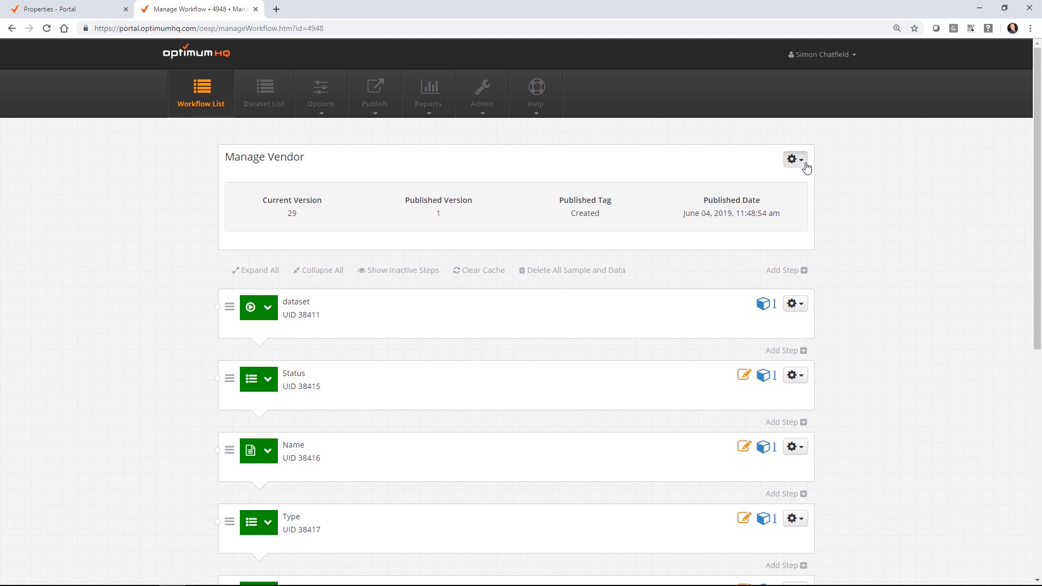
left_click(768, 197)
left_click(277, 124)
type("sdf")
left_click(545, 129)
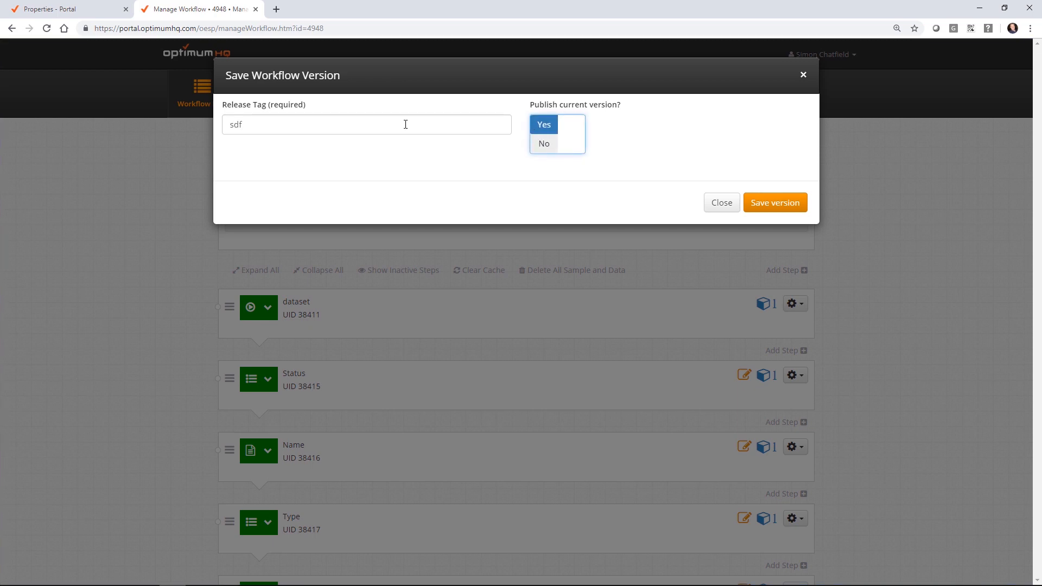
left_click_drag(256, 123, 225, 124)
type("initials")
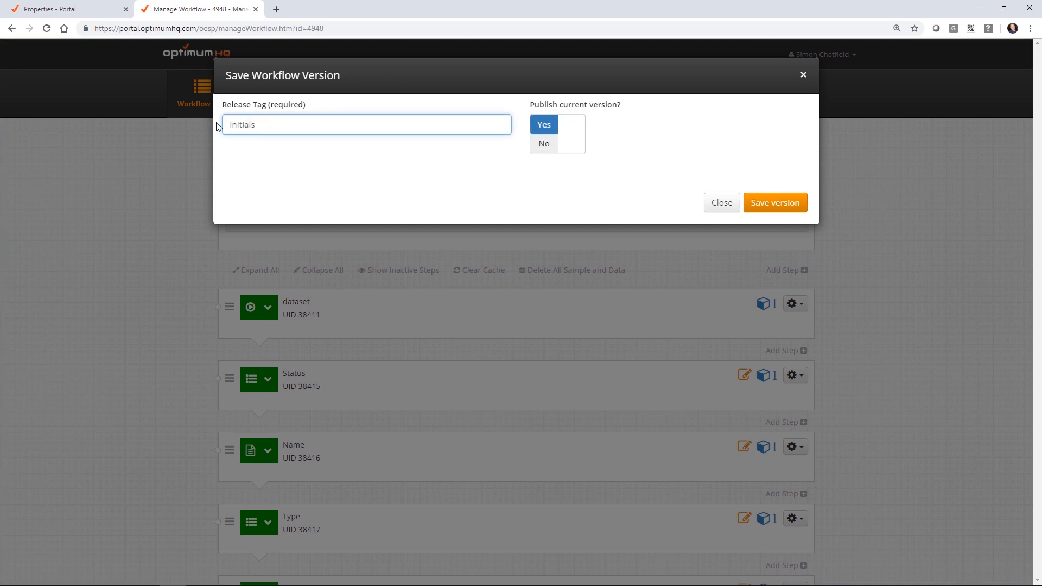
key("BackSpace")
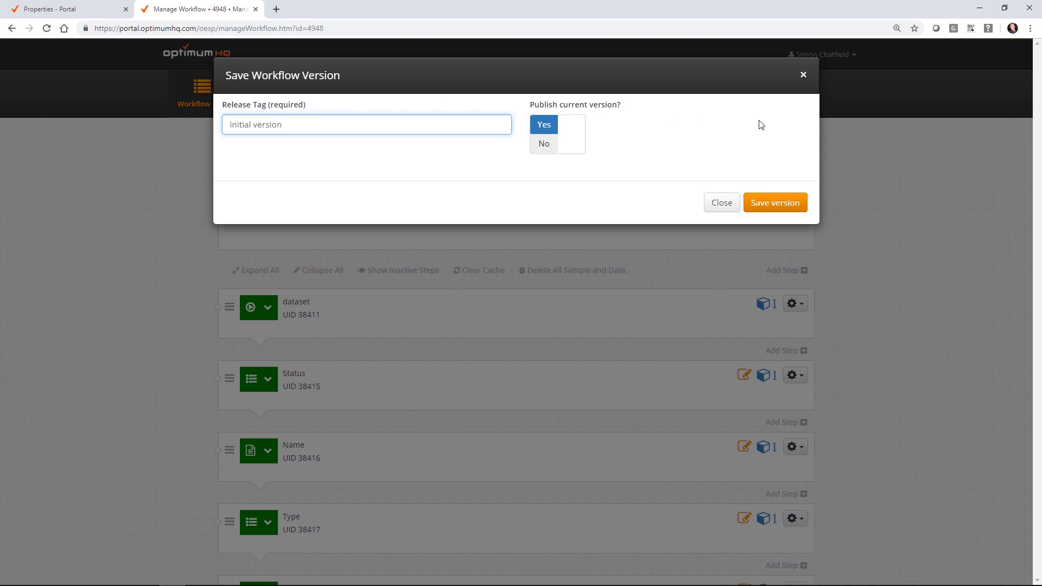
left_click(784, 203)
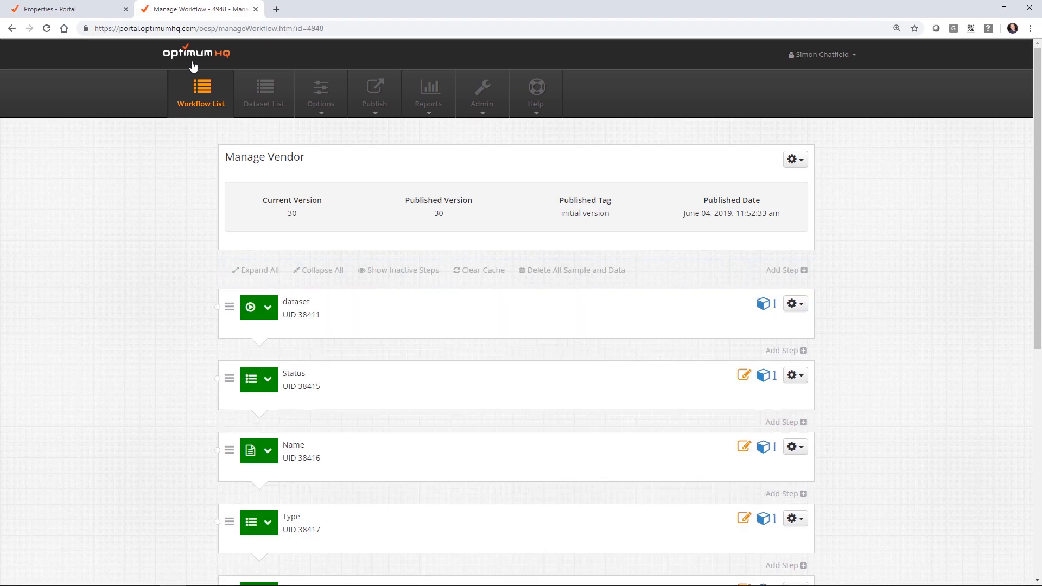
left_click(85, 11)
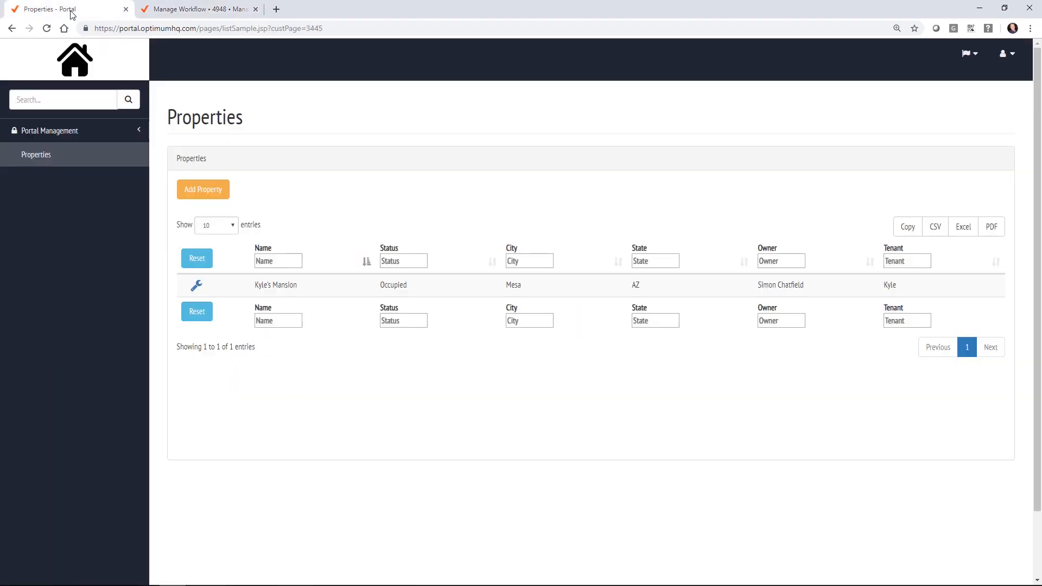
Step: Add a new portal page under Portal Management > Pages named 'Vendor List'
left_click(70, 132)
left_click(43, 177)
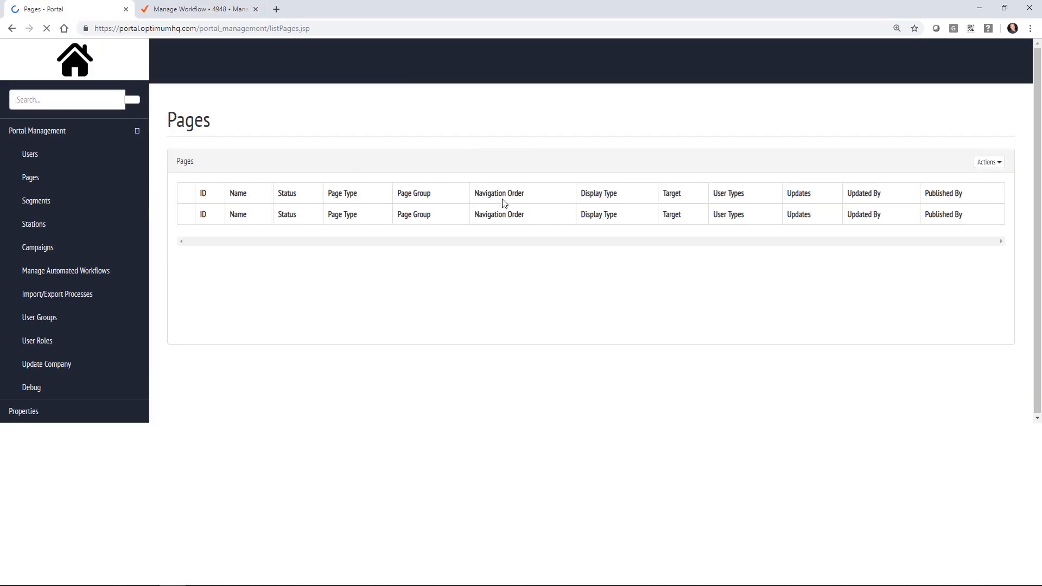
left_click(998, 160)
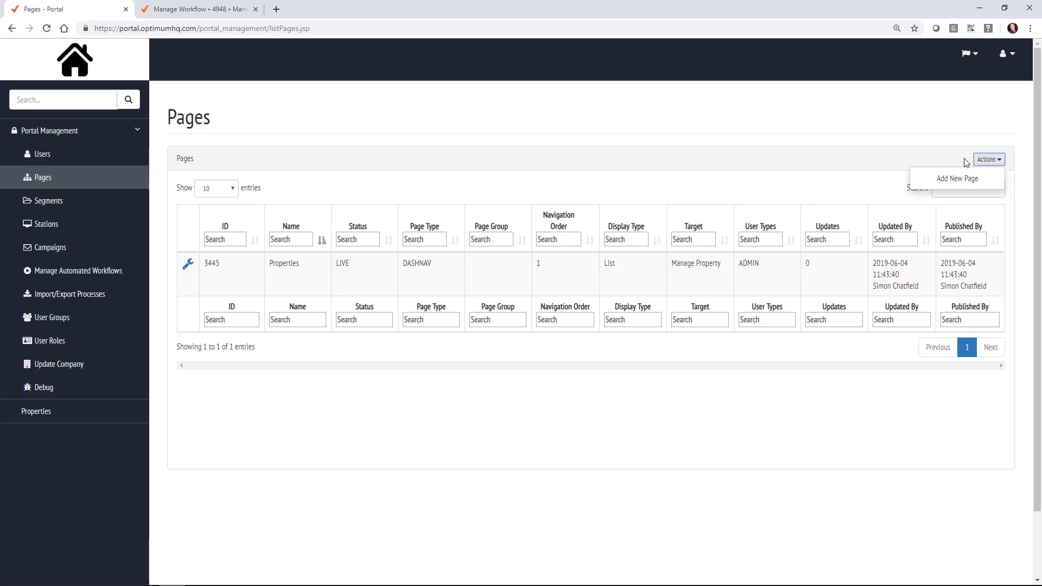
left_click(954, 179)
left_click(235, 248)
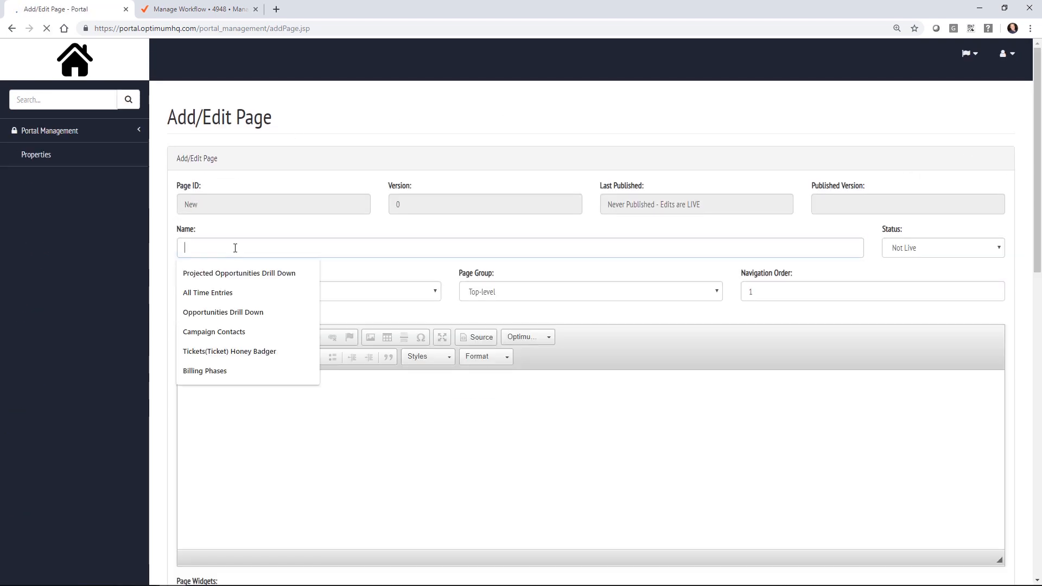
type("Vendor List")
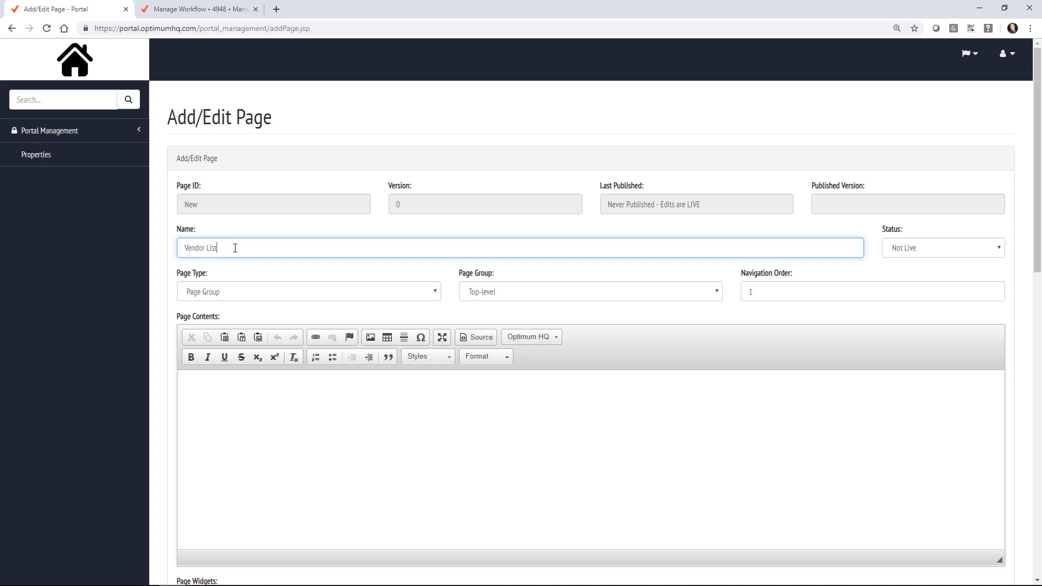
Step: Set the Vendor List page to Status Live and Page Type Dashboard Navigation, and start editing its contents
left_click(922, 251)
left_click(919, 279)
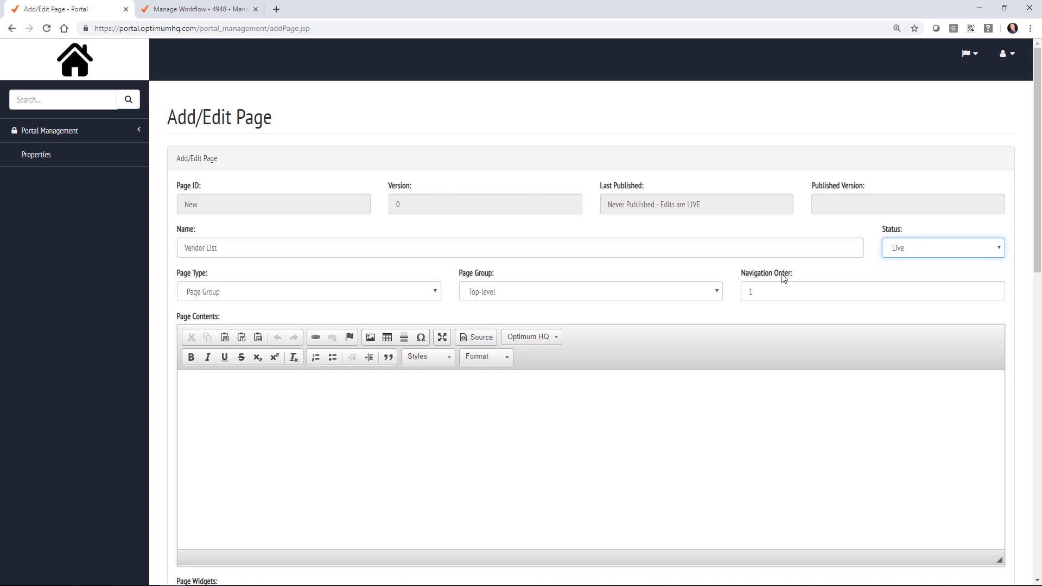
left_click(238, 297)
left_click(260, 326)
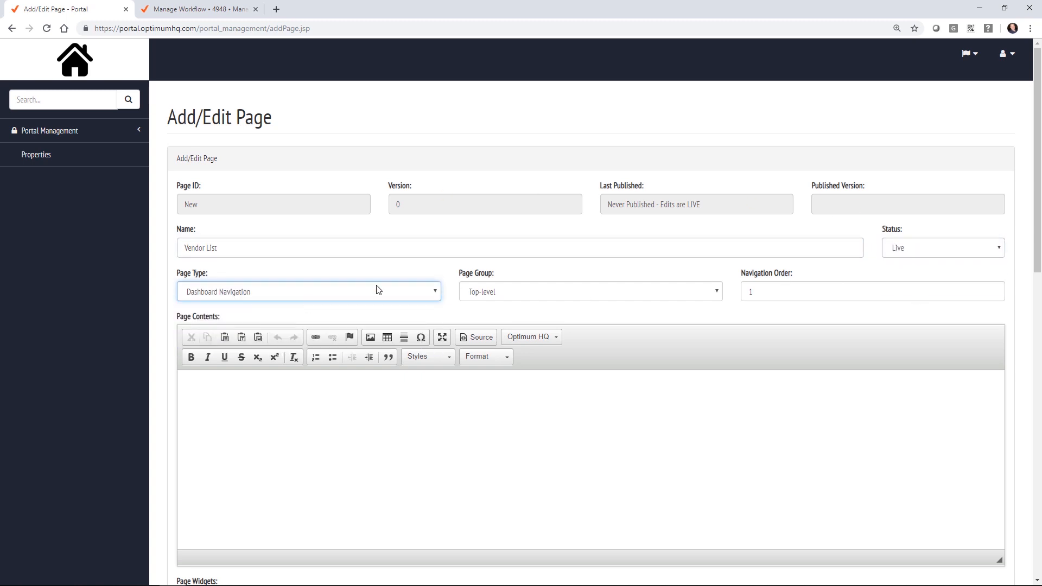
left_click(274, 429)
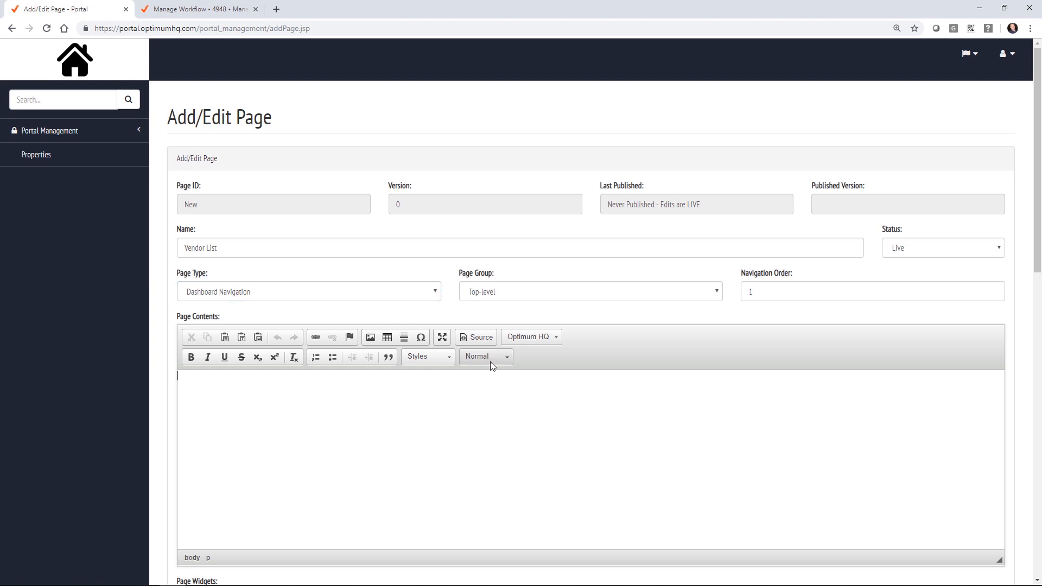
left_click(543, 340)
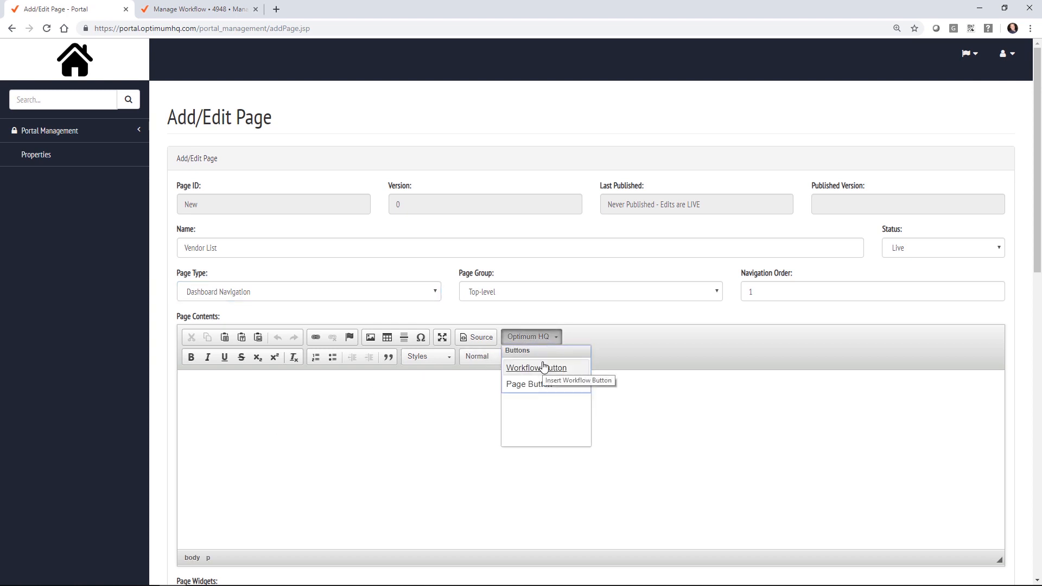
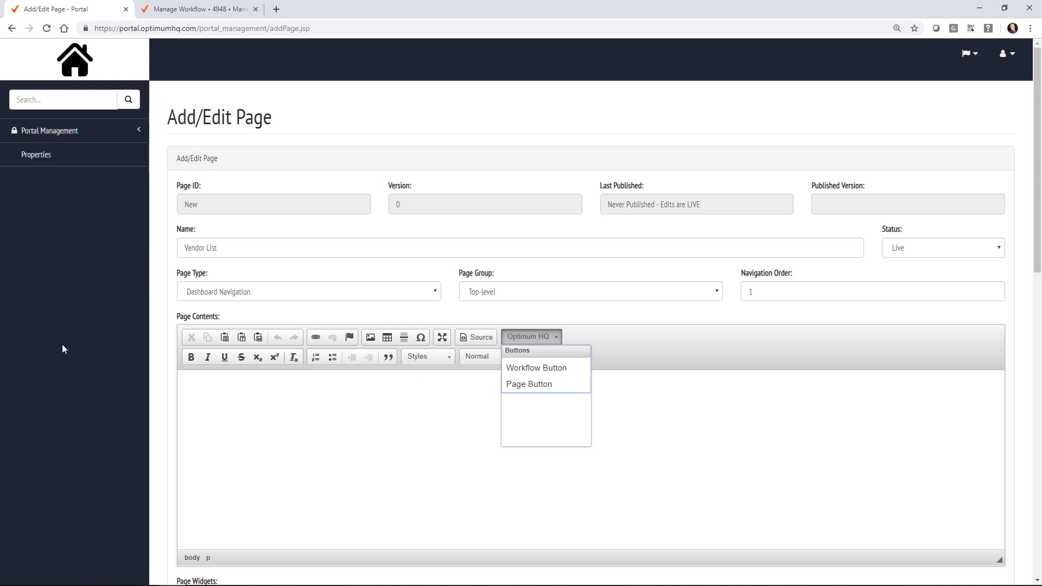
Step: Keep Dashboard Navigation as the page type and bring up the toolbar's insertable-button list
left_click(259, 296)
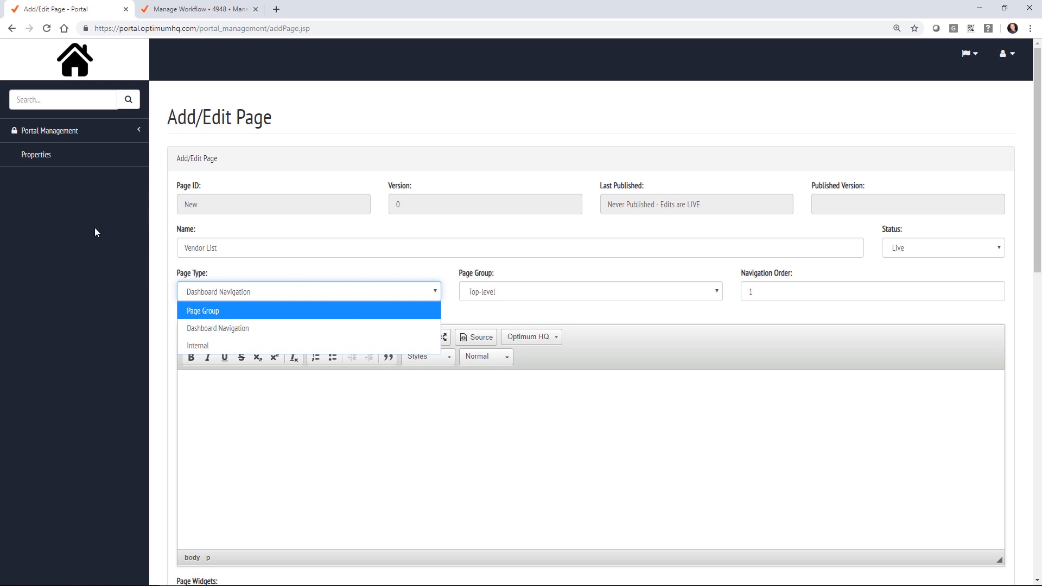
left_click(274, 233)
left_click(374, 414)
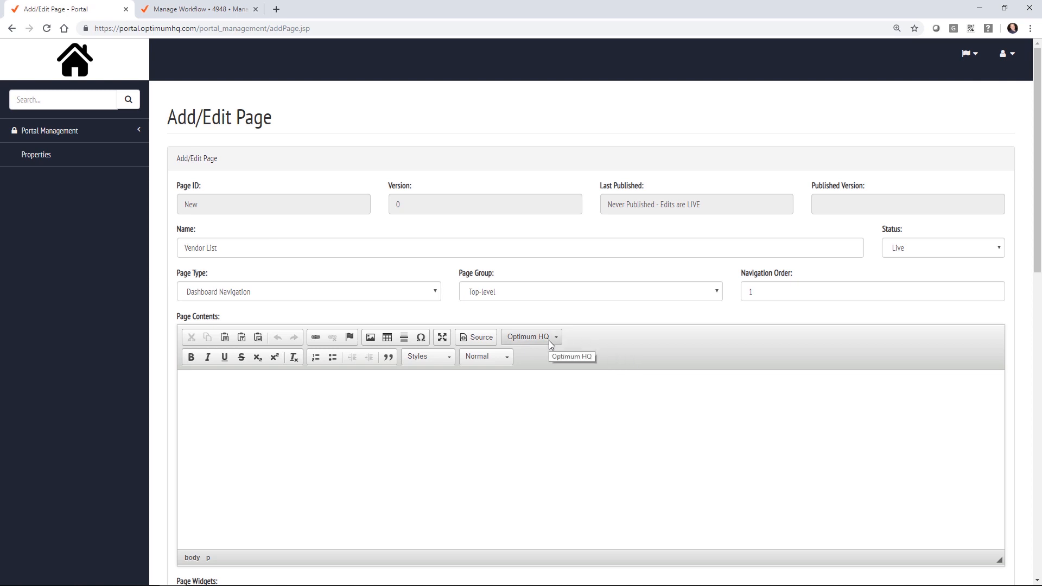
left_click(35, 132)
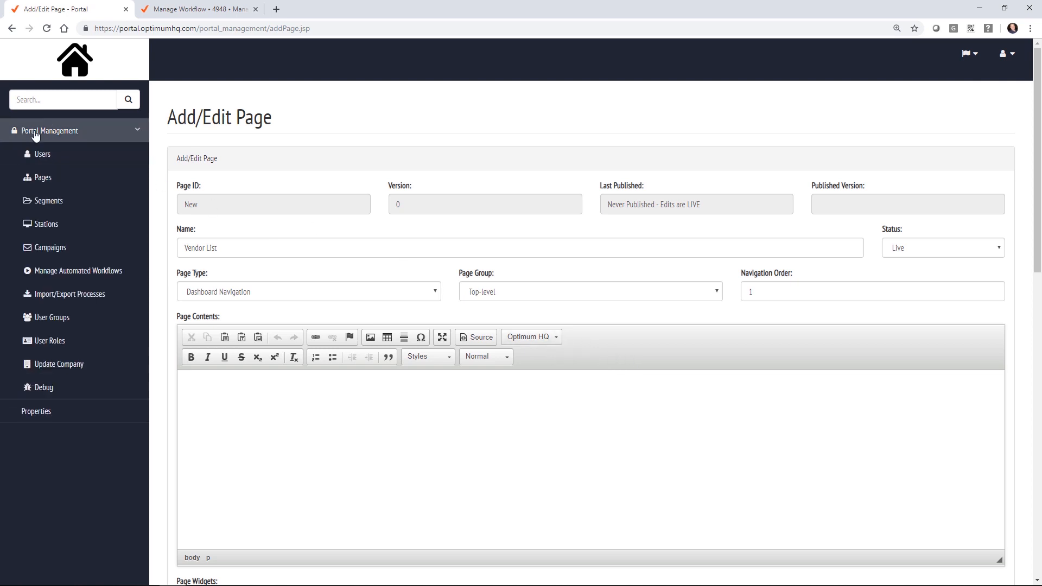
left_click(35, 133)
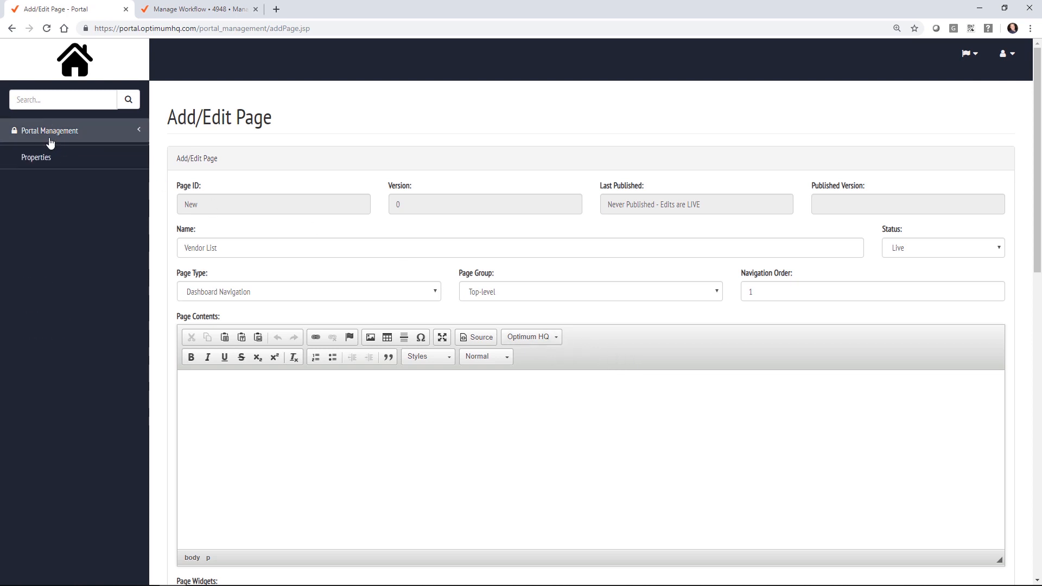
left_click(547, 334)
Step: Insert a 'New Vendor' workflow button running Manage Vendor, and select Admin under User Types
left_click(547, 371)
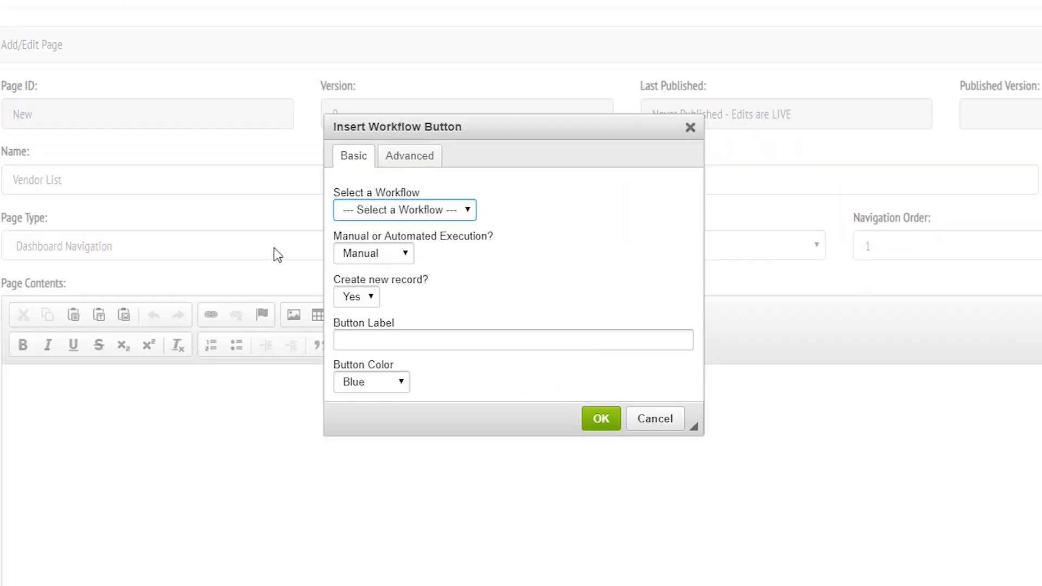
left_click(466, 267)
left_click(413, 287)
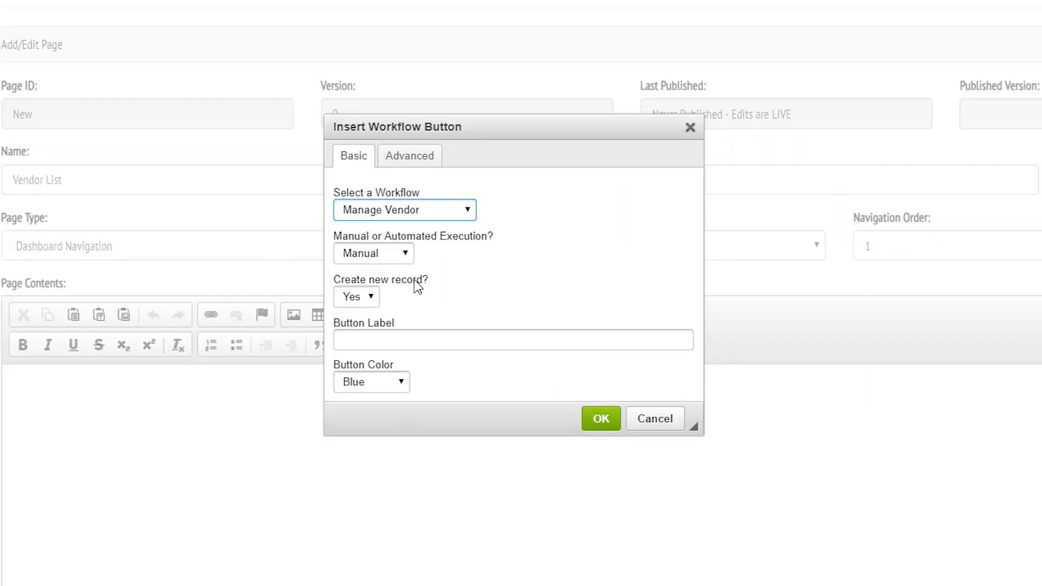
left_click(362, 339)
type("New Vendor")
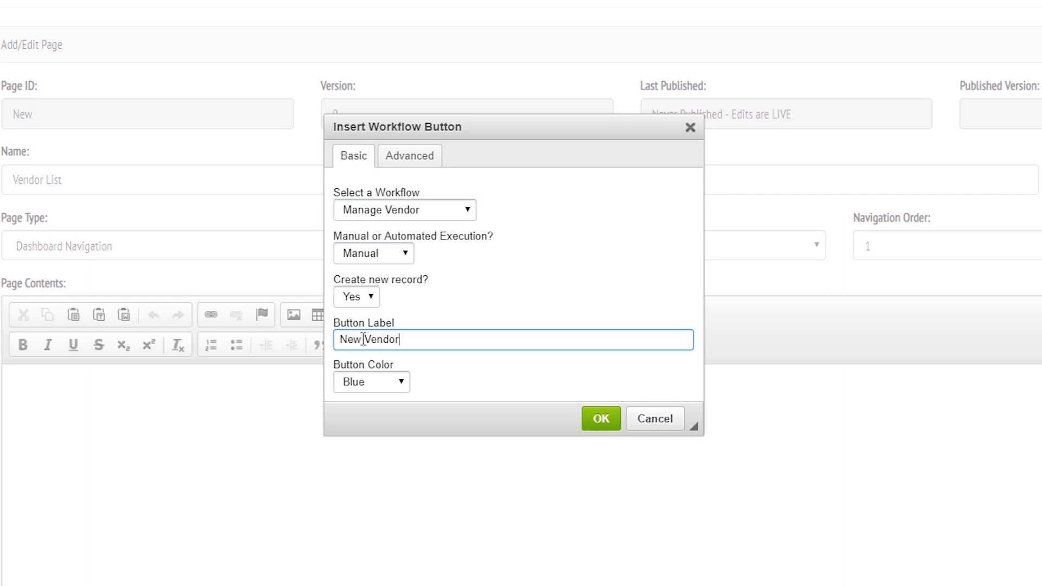
scroll(462, 255, "down", 3)
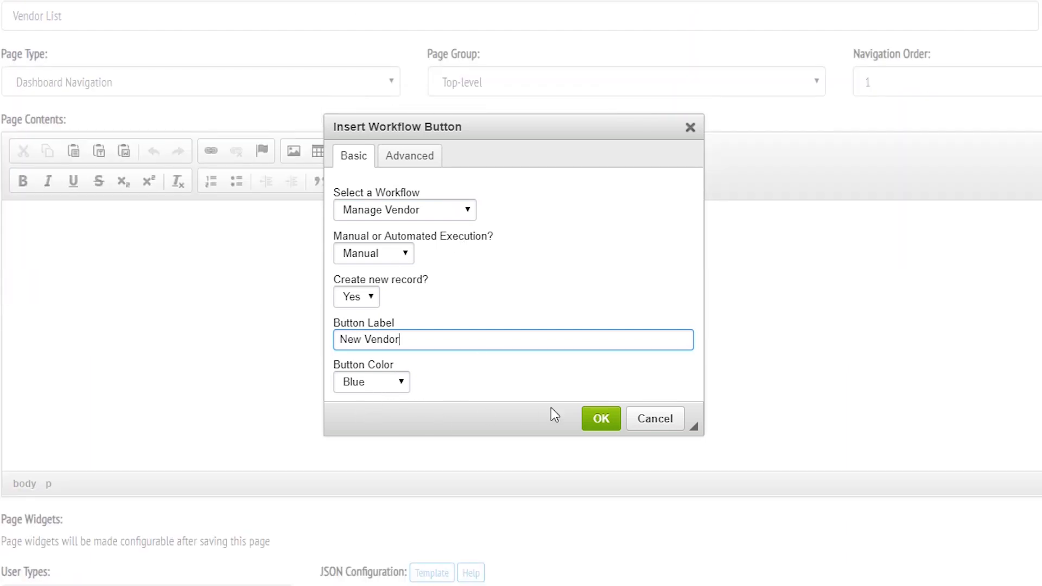
left_click(600, 419)
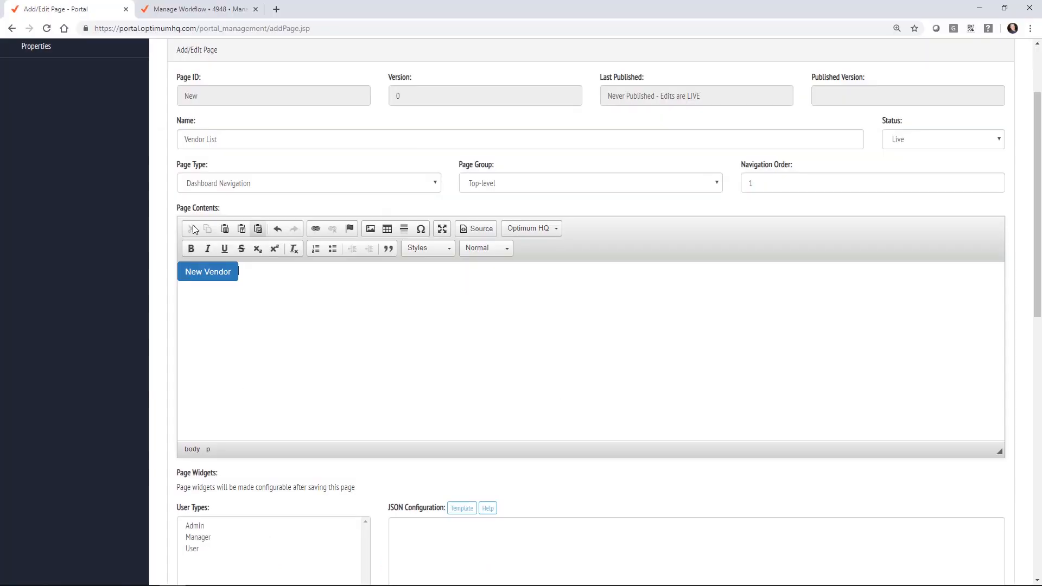
scroll(193, 239, "down", 2)
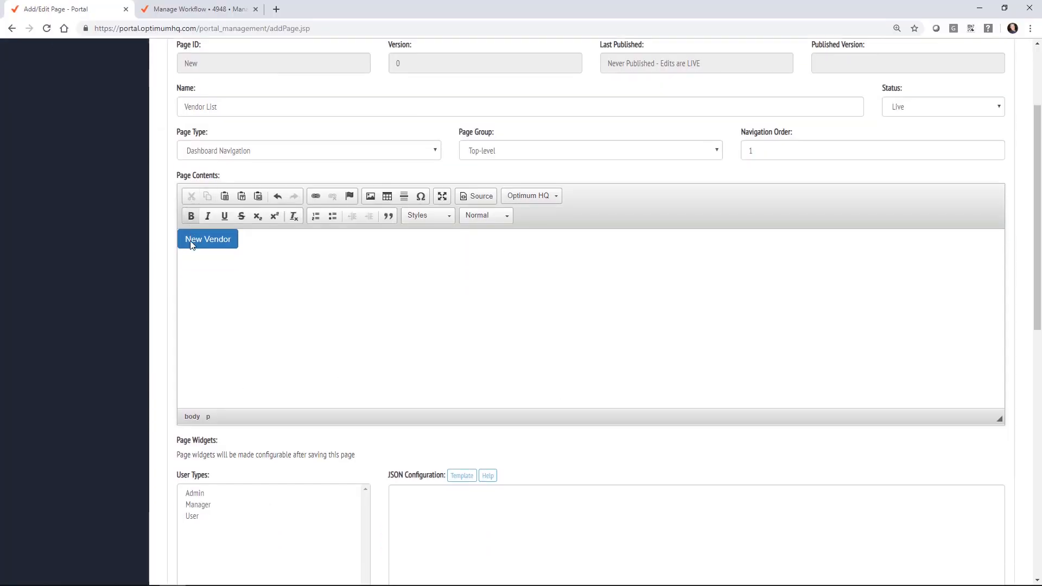
left_click(196, 417)
scroll(135, 346, "down", 8)
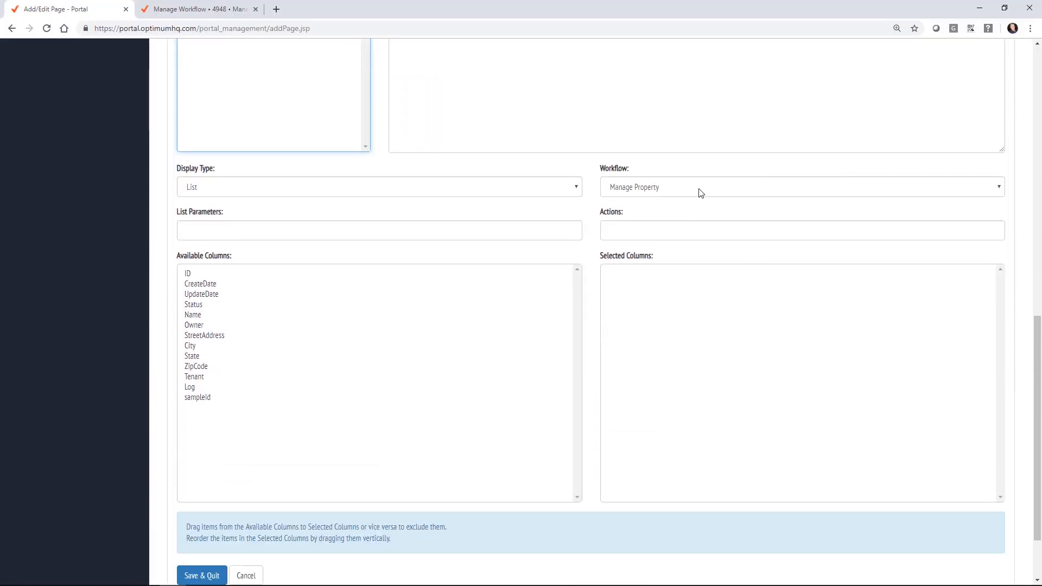
Step: Base the page list on the Manage Vendor workflow with action 'Update=restart 4948'
left_click(682, 191)
left_click(658, 223)
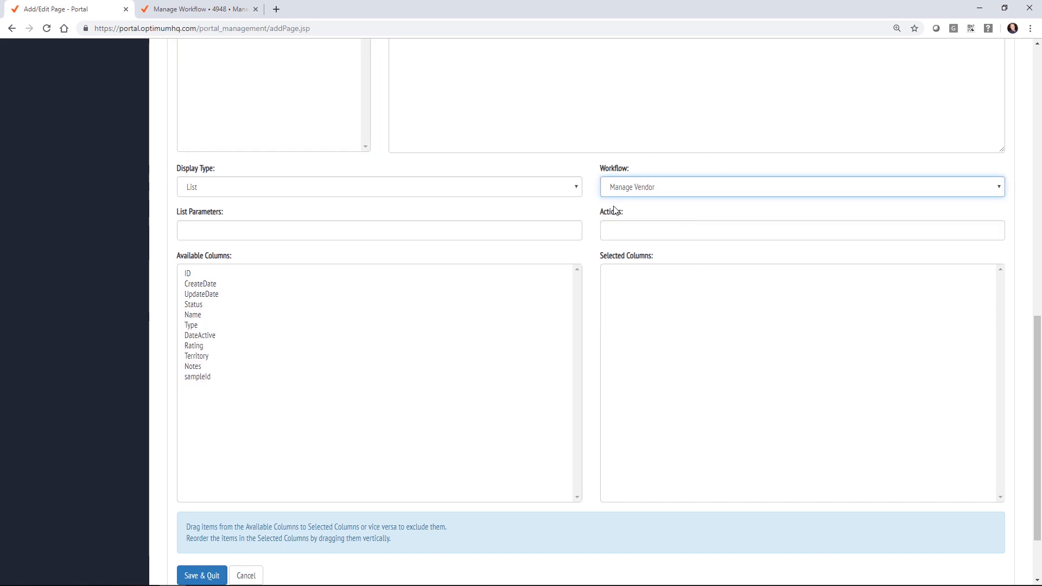
left_click(630, 230)
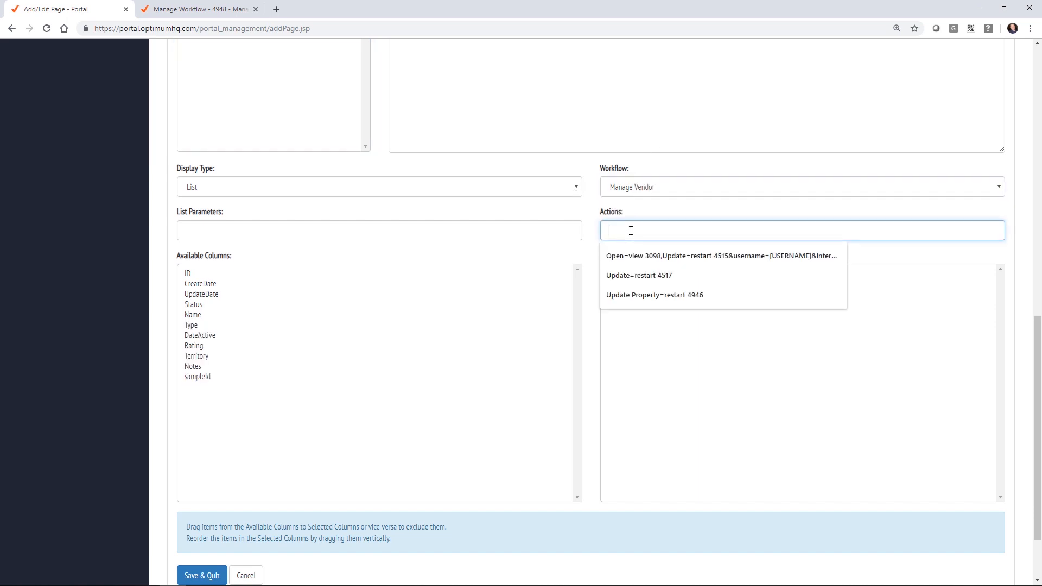
type("Up")
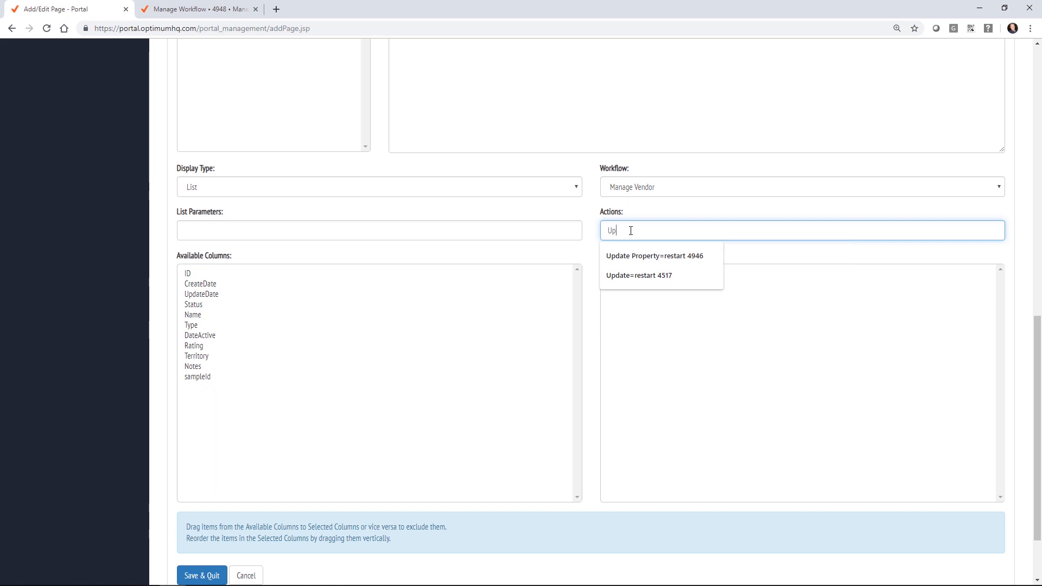
type("date=")
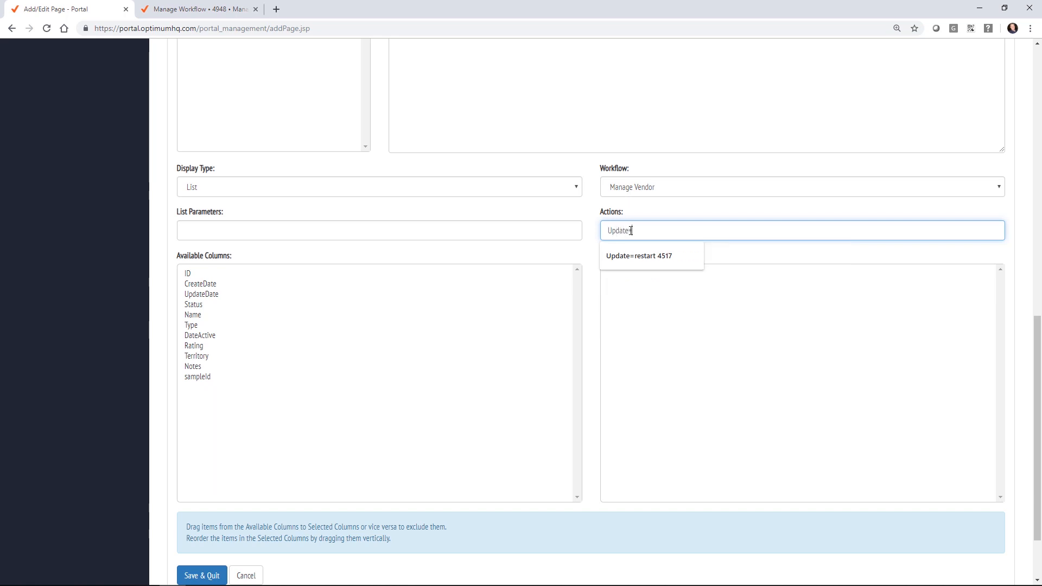
type("restart ")
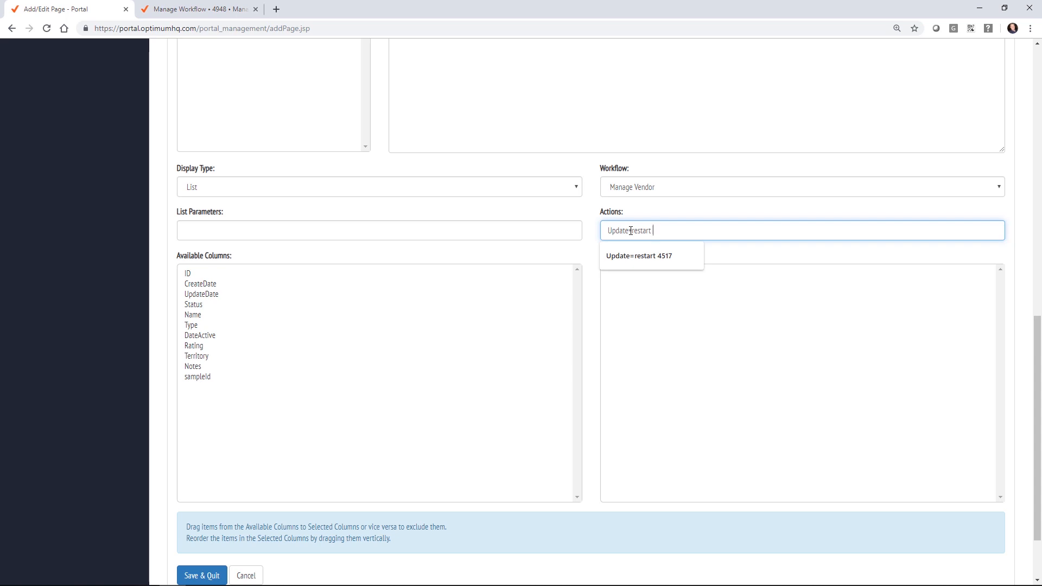
type("4948")
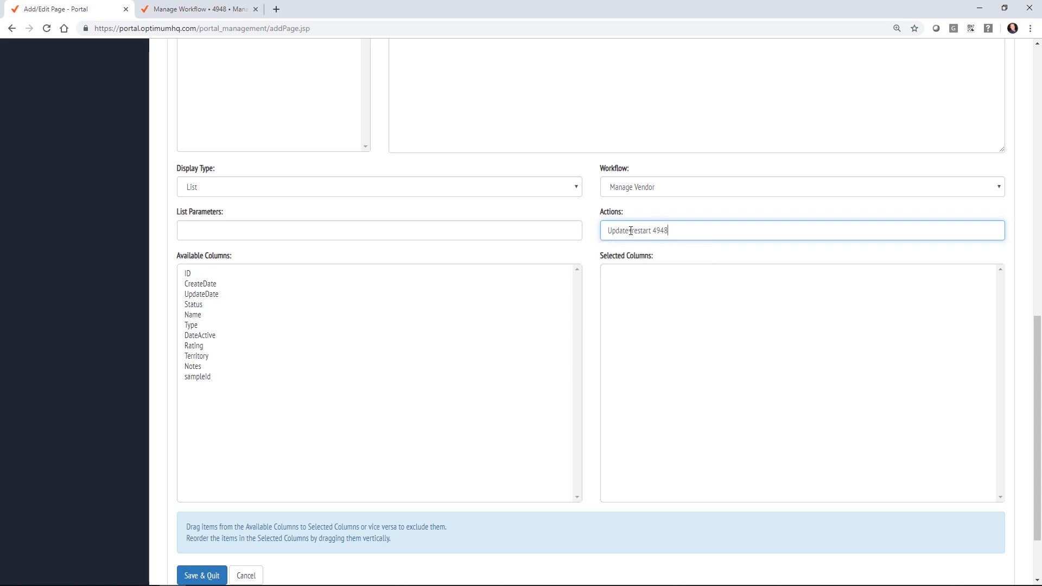
Step: Order the columns Name, Type, Status, Rating, DateActive and save the page
left_click_drag(193, 324, 677, 306)
left_click_drag(197, 314, 727, 335)
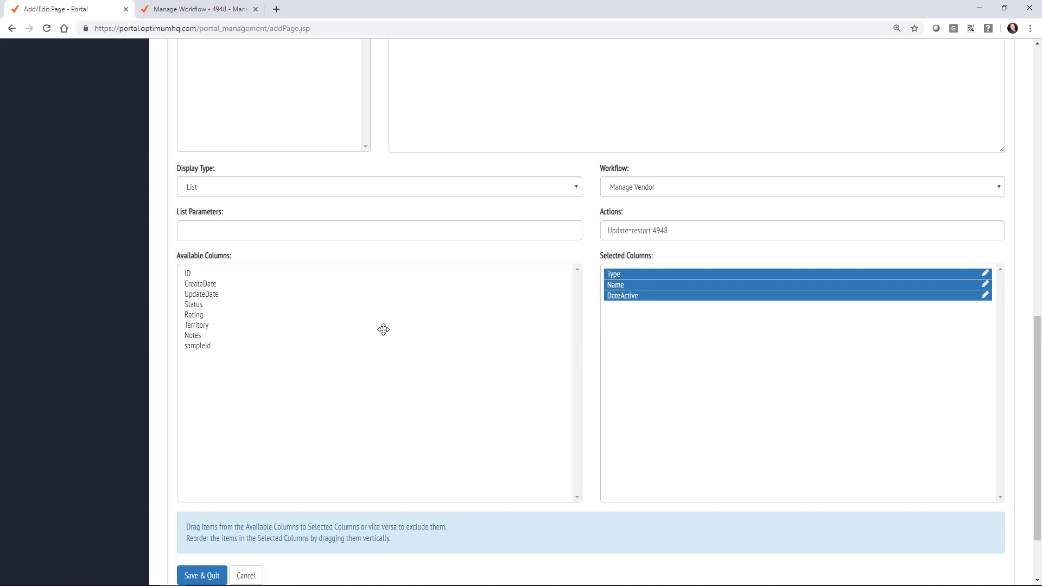
left_click_drag(191, 316, 689, 351)
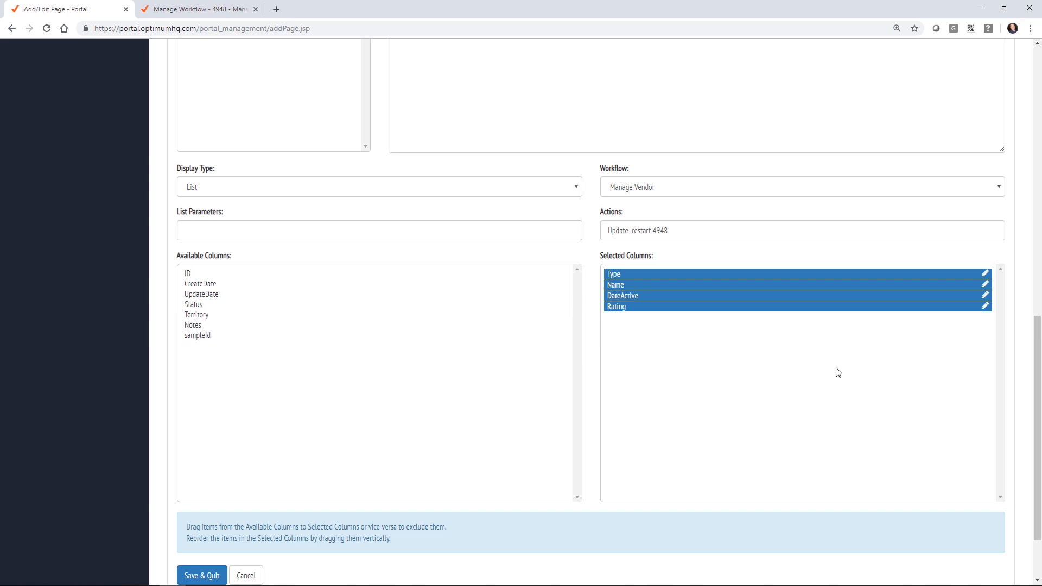
left_click_drag(639, 310, 638, 294)
left_click_drag(193, 305, 685, 289)
left_click_drag(622, 296, 630, 275)
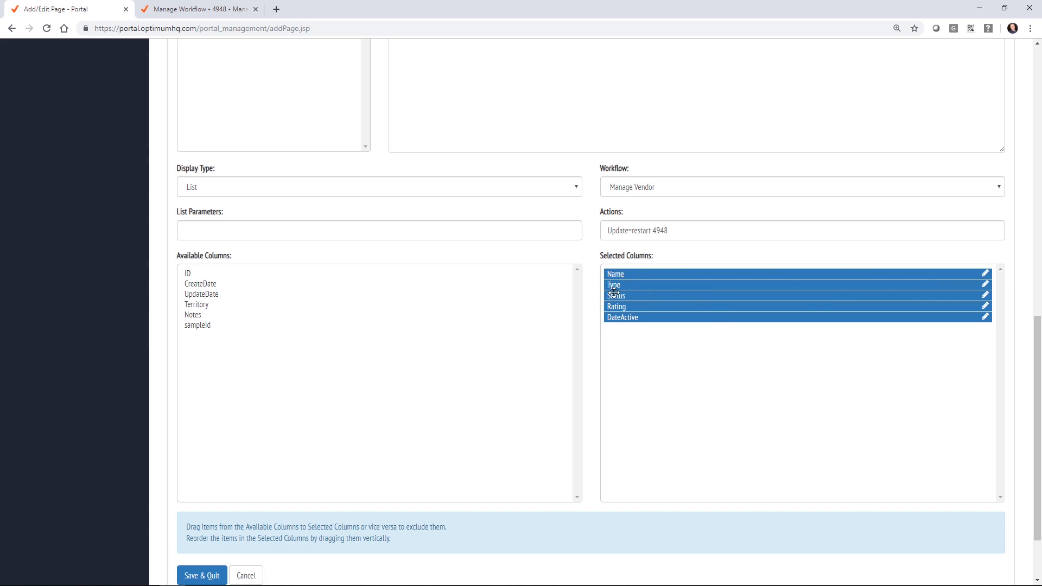
left_click(212, 574)
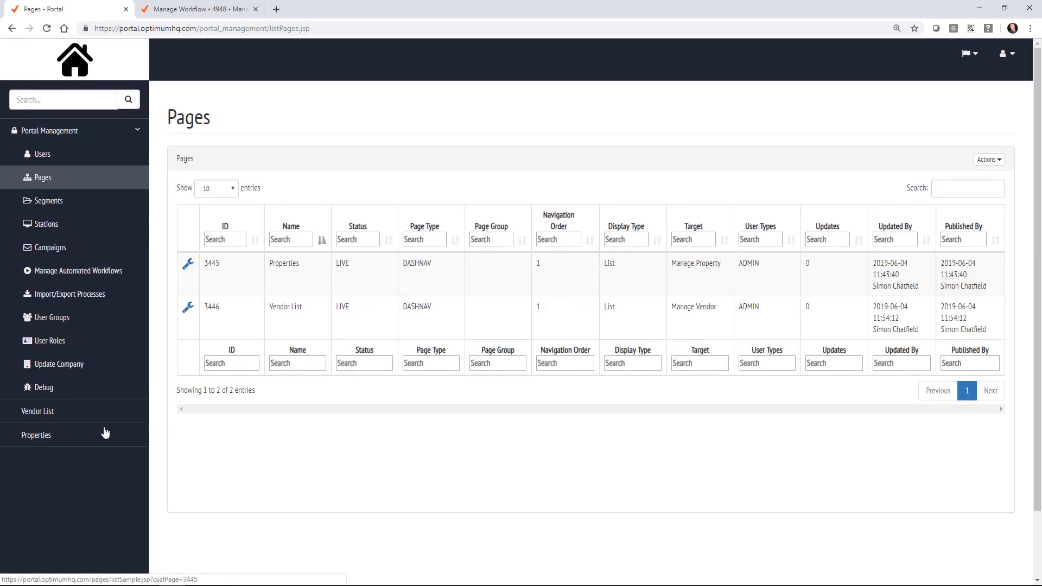
Step: Start a new vendor on the Vendor List page, entering its name and type Plumbers
left_click(59, 417)
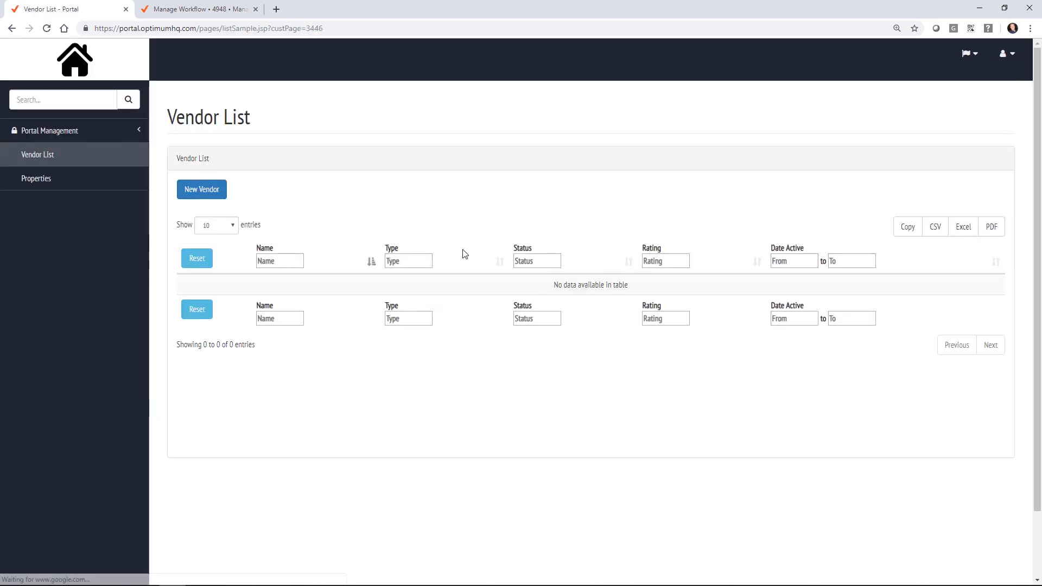
left_click(197, 189)
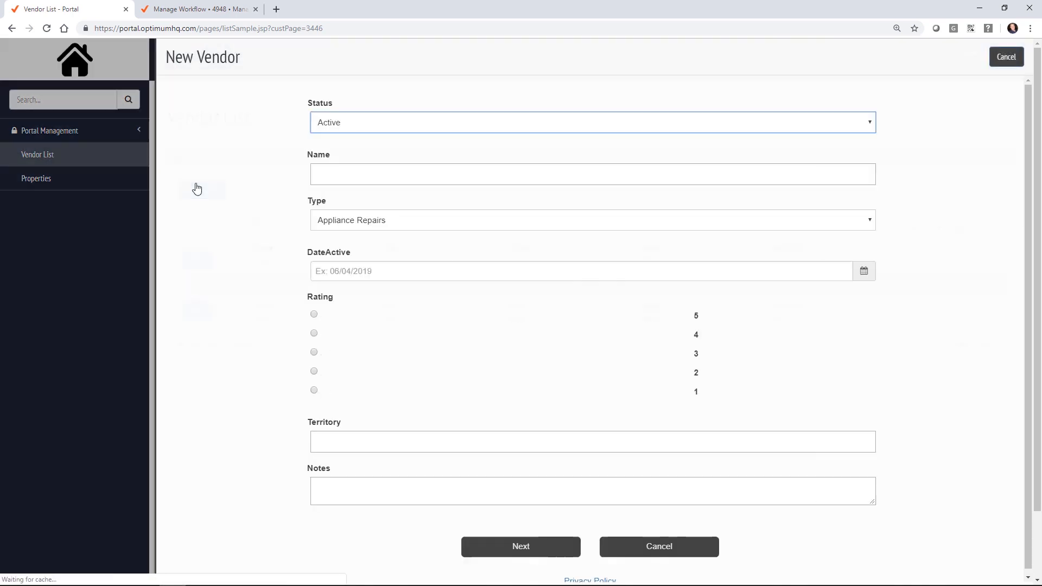
left_click(361, 174)
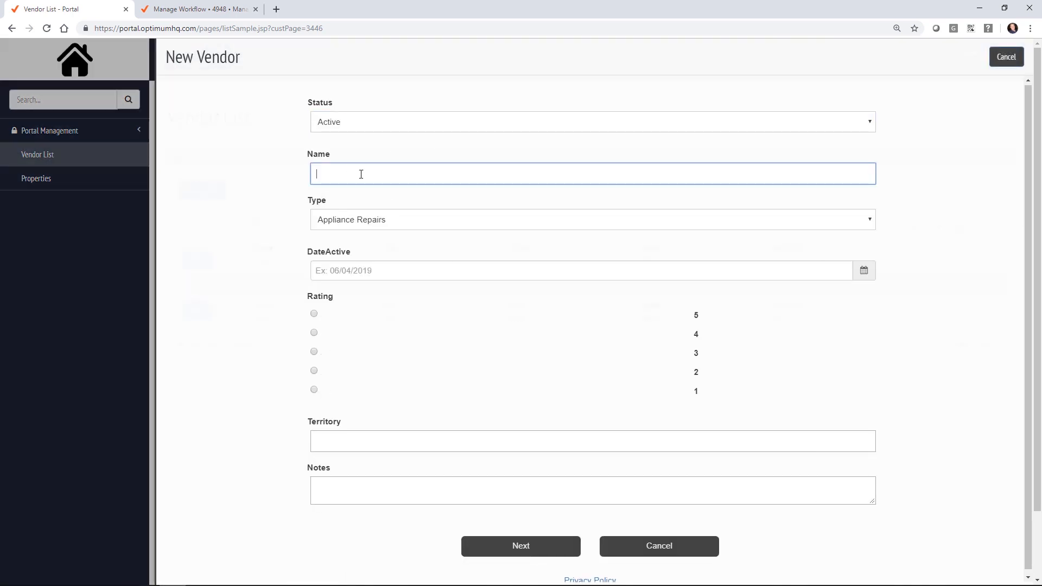
type("Kyle's Plumbing")
left_click(445, 225)
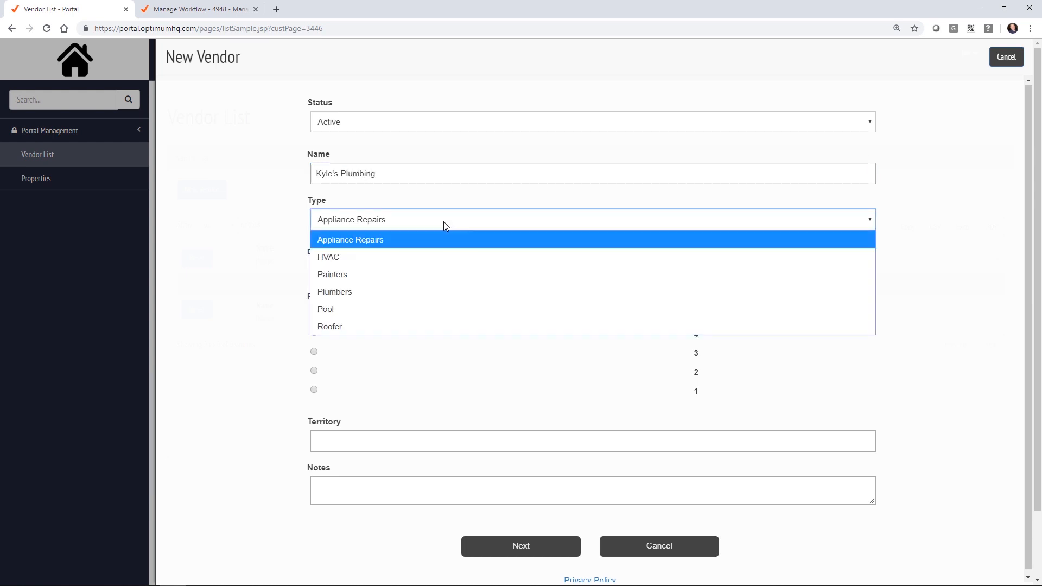
left_click(410, 292)
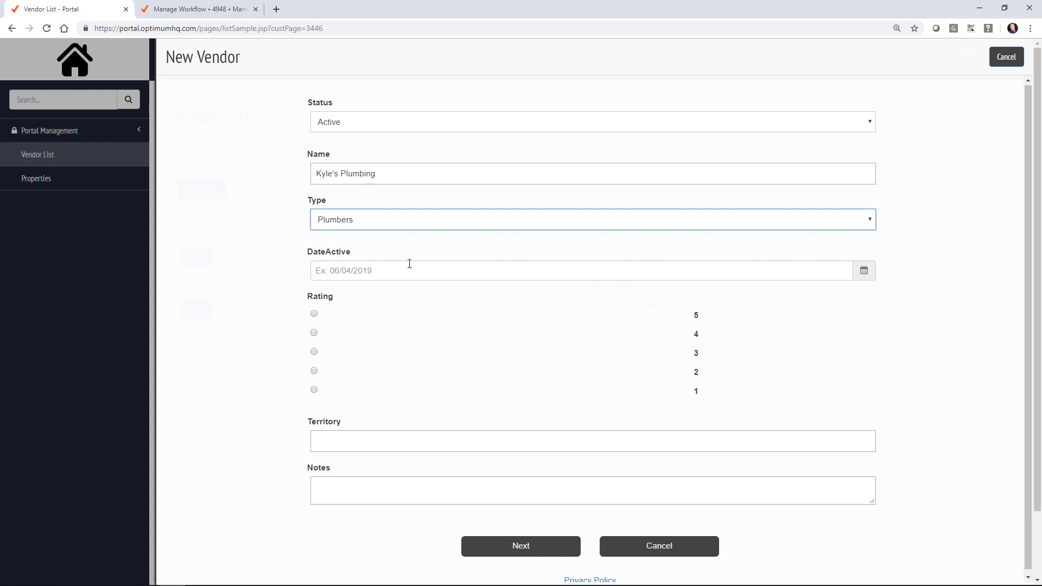
Step: Set the vendor's DateActive to May 1, 2019 and its rating to 5
left_click(448, 272)
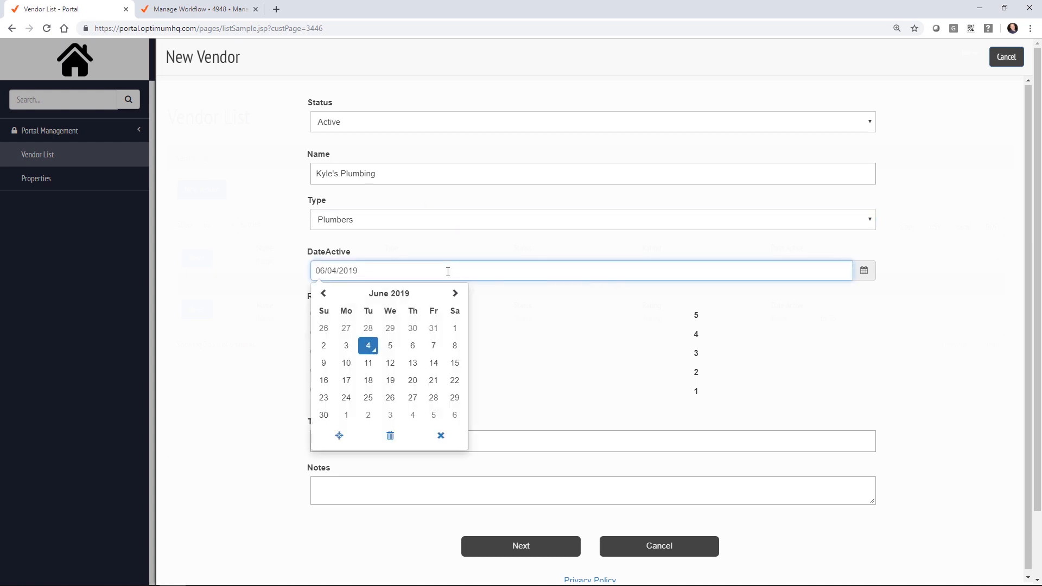
left_click(324, 294)
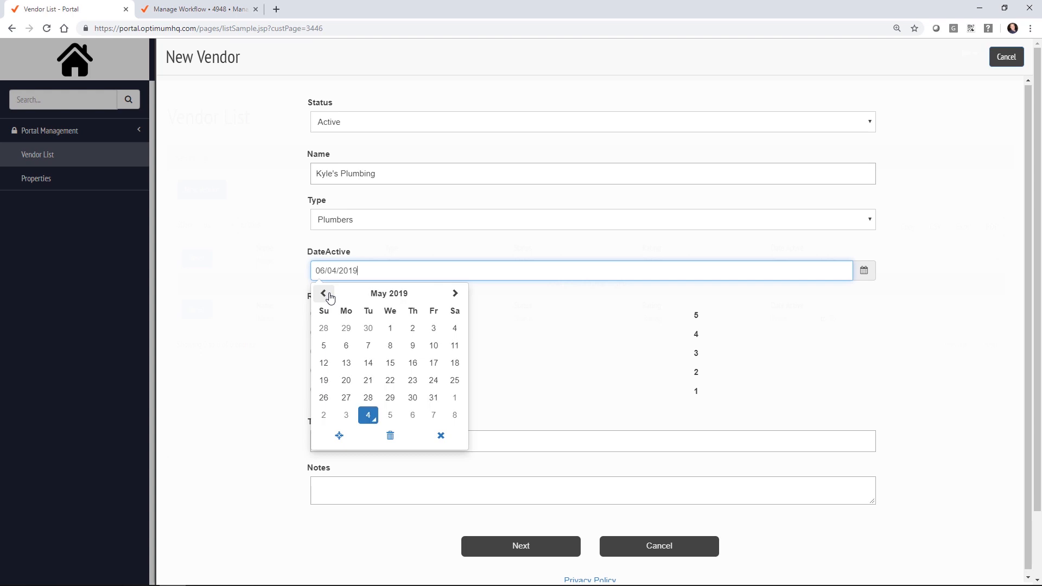
left_click(390, 329)
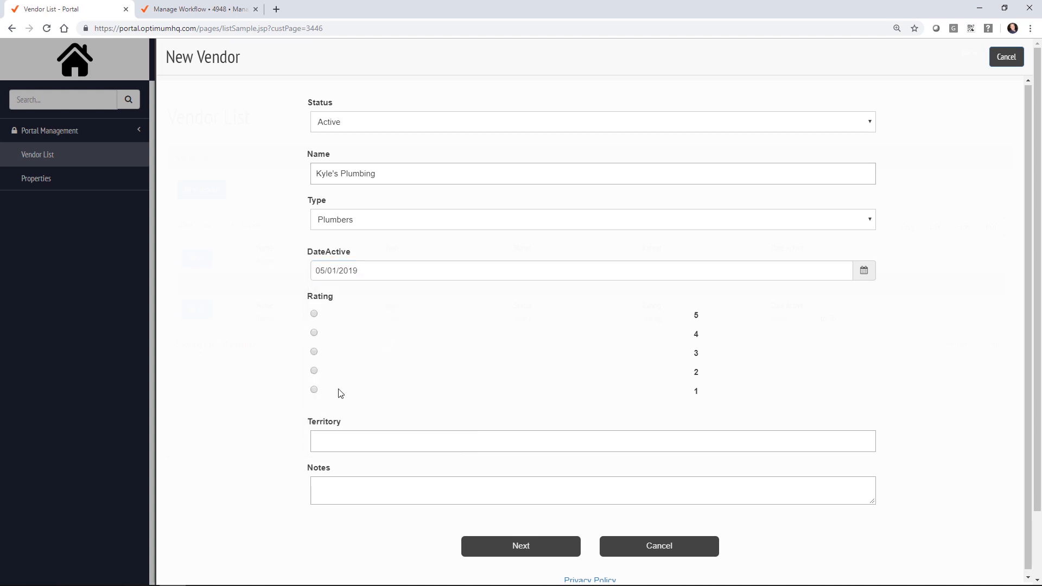
left_click(314, 315)
scroll(220, 373, "down", 1)
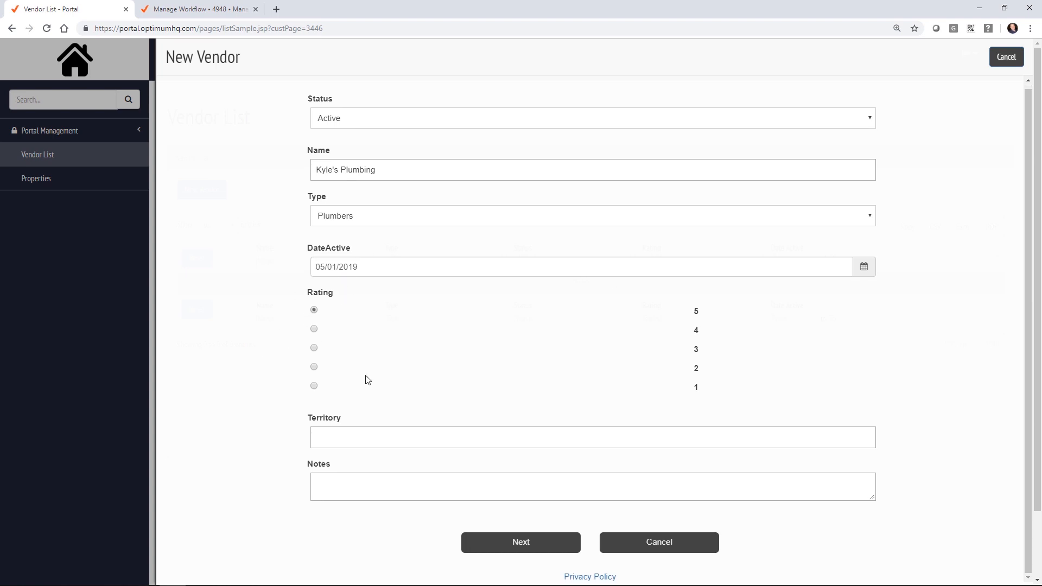
Step: Enter territory 'Phoenix Greater Metro Area' and a short note, then save the vendor
left_click(348, 439)
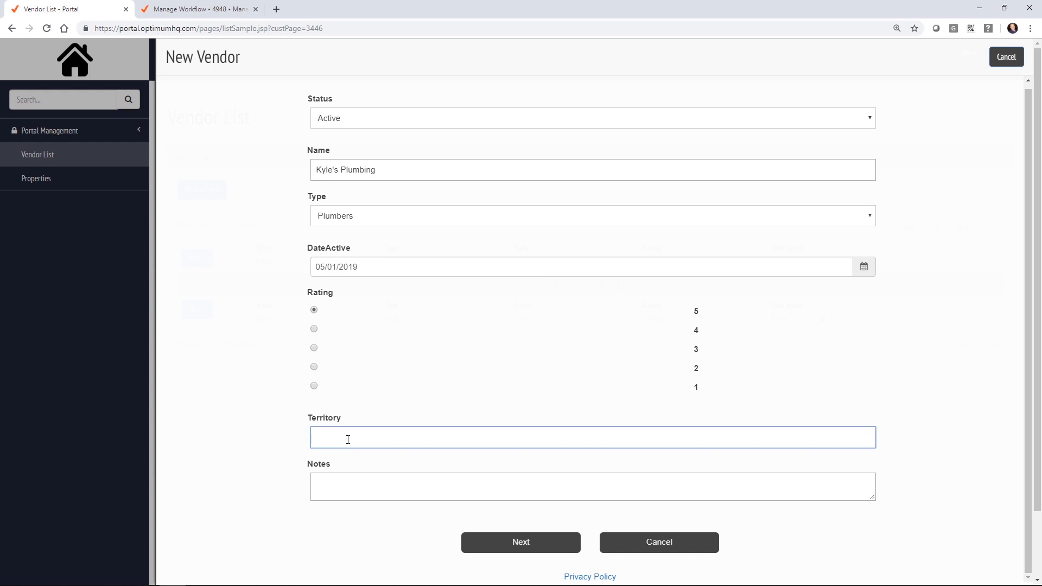
type("Phoenix Greater Metro Area")
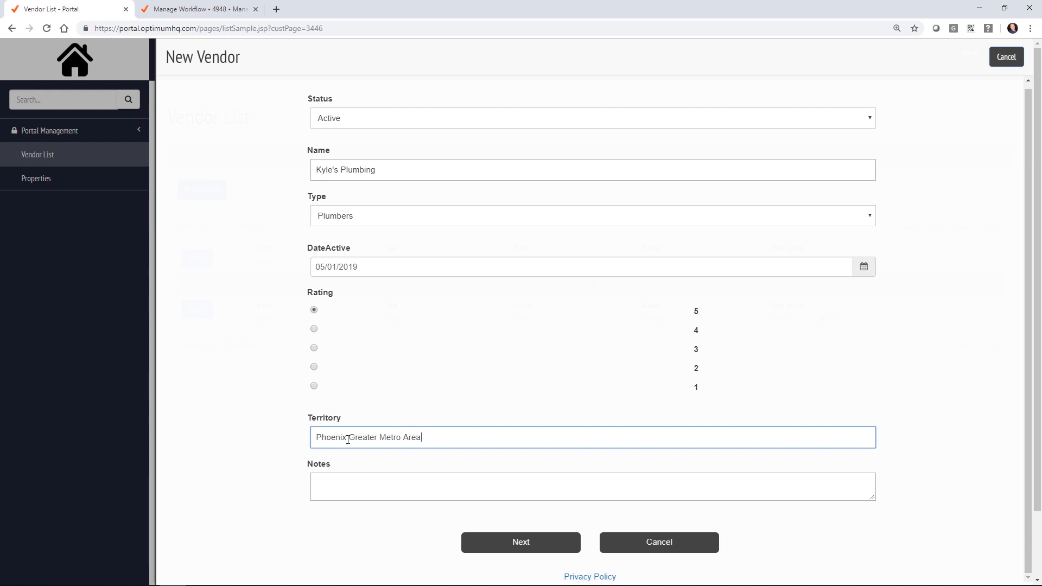
left_click(388, 493)
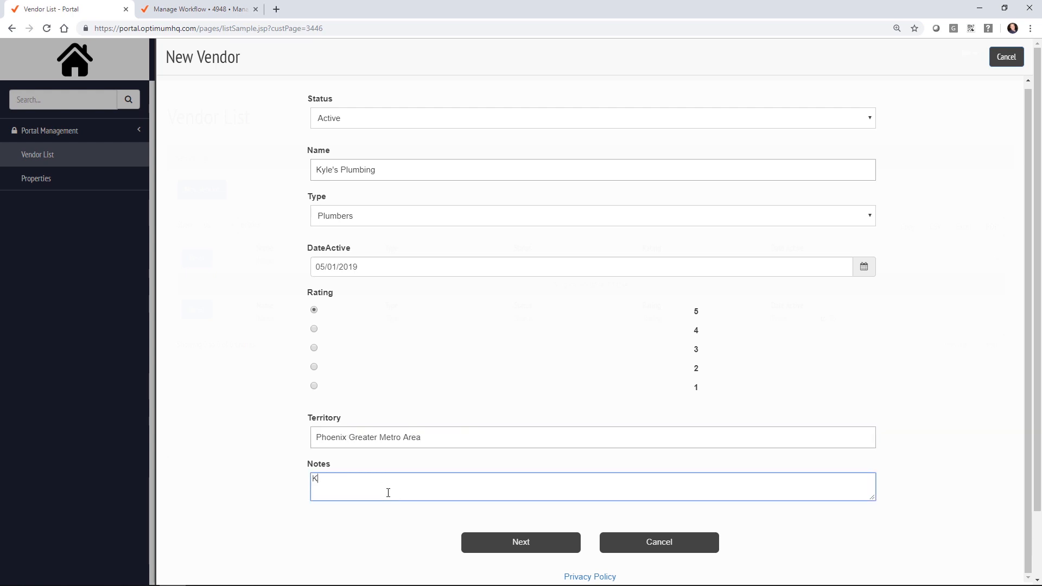
type("Kyle is great")
left_click(520, 542)
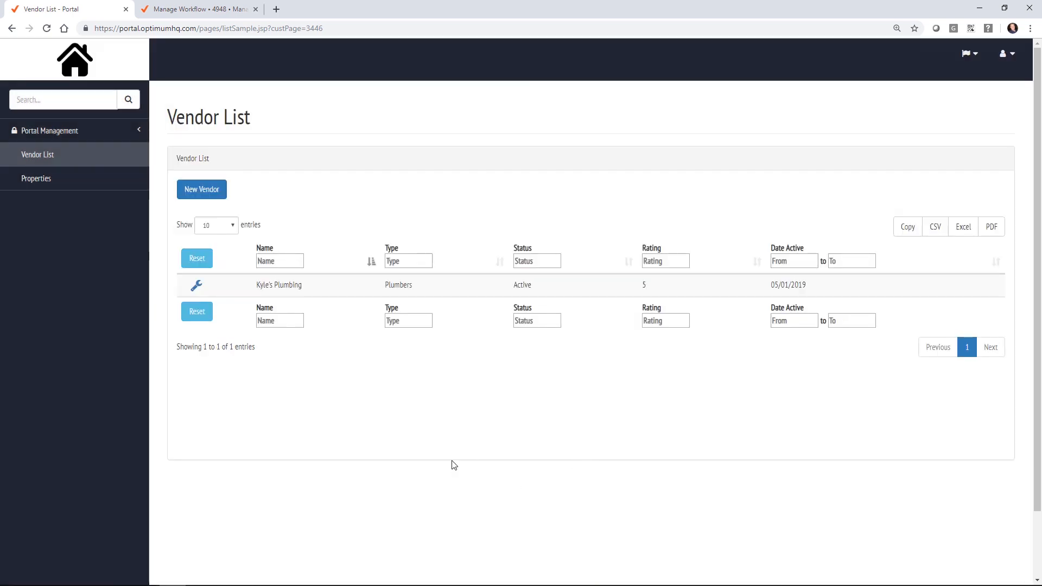
left_click(196, 286)
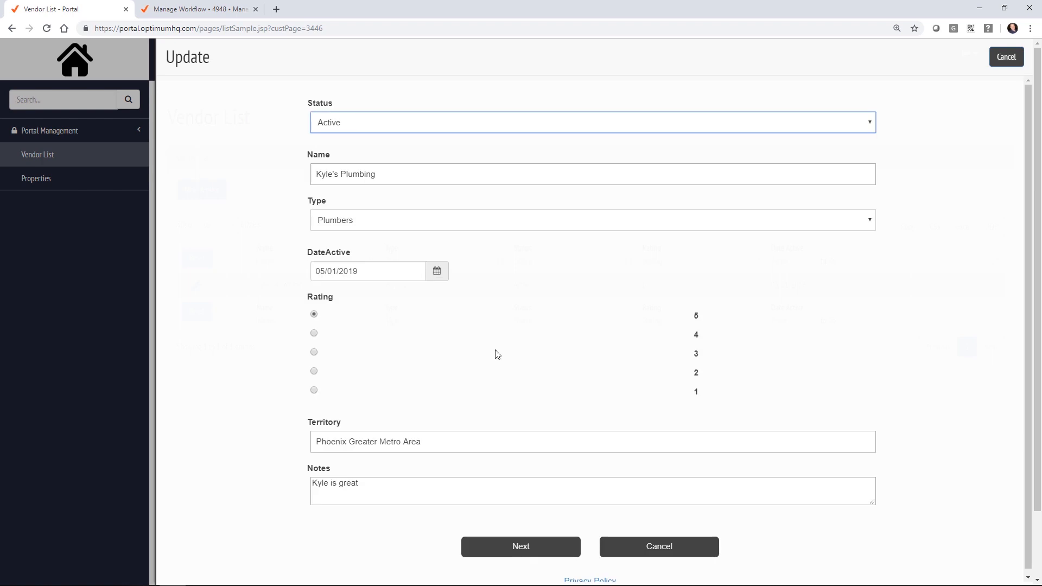
left_click(688, 555)
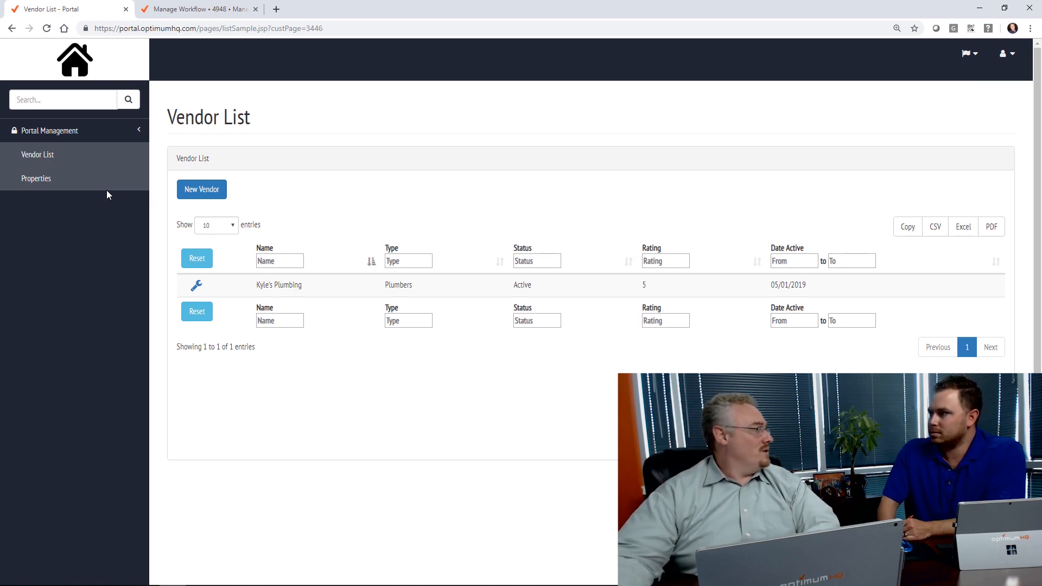
left_click(230, 14)
Step: Open the Dataset List and start a new dataset from the PropertyDemo Datasets panel
left_click(267, 89)
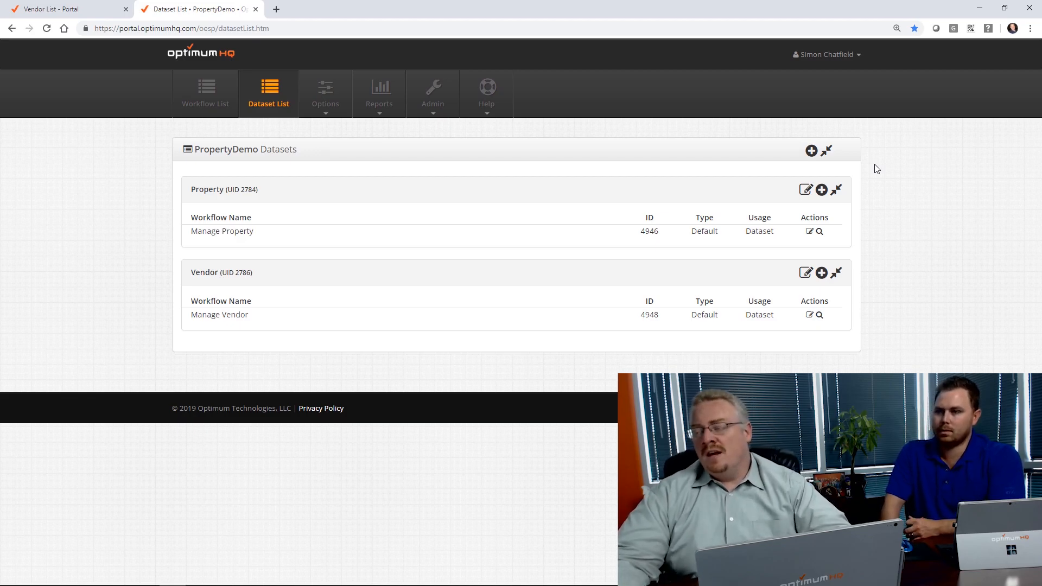
left_click(811, 151)
Step: Create the 'Maintenance Ticket' dataset and add blank field rows
left_click(483, 195)
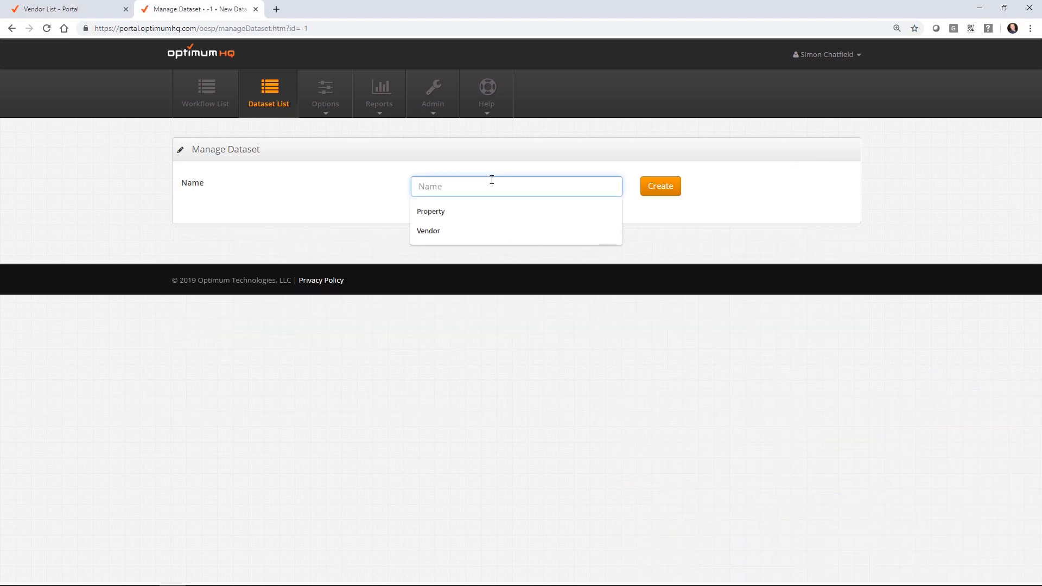
type("Matint")
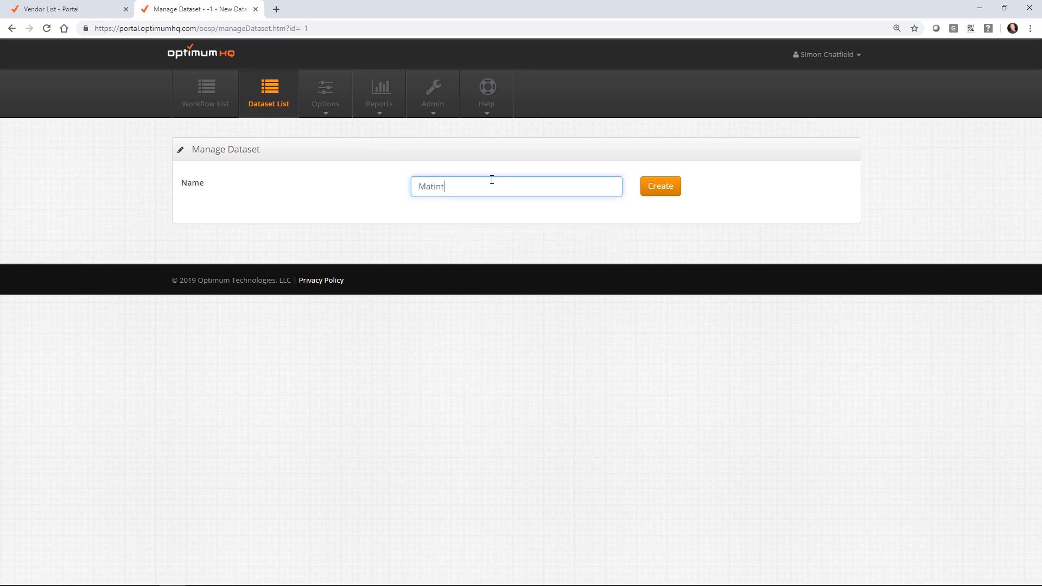
type("enance Ticket")
left_click(663, 186)
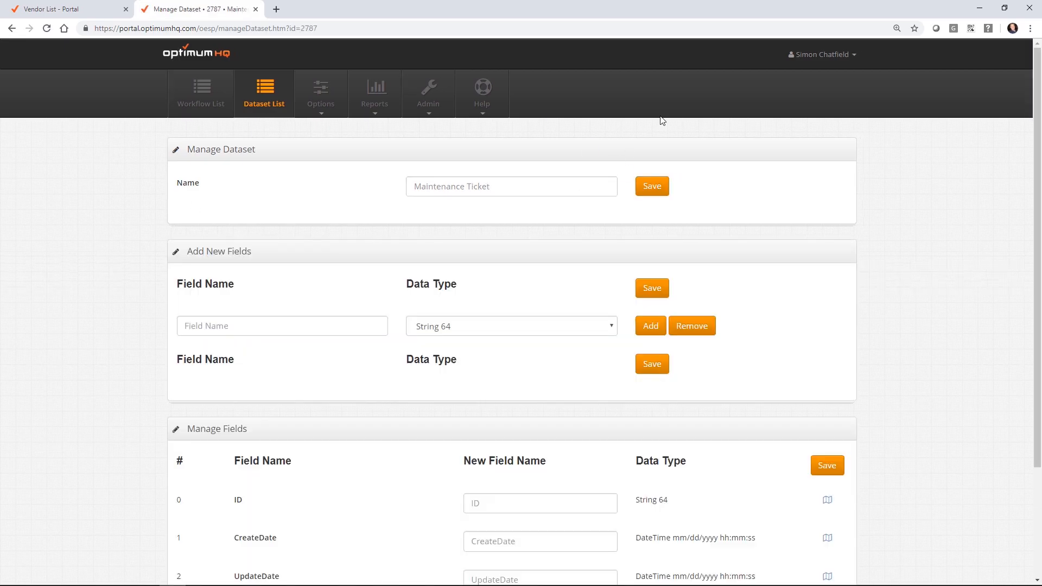
scroll(730, 153, "down", 1)
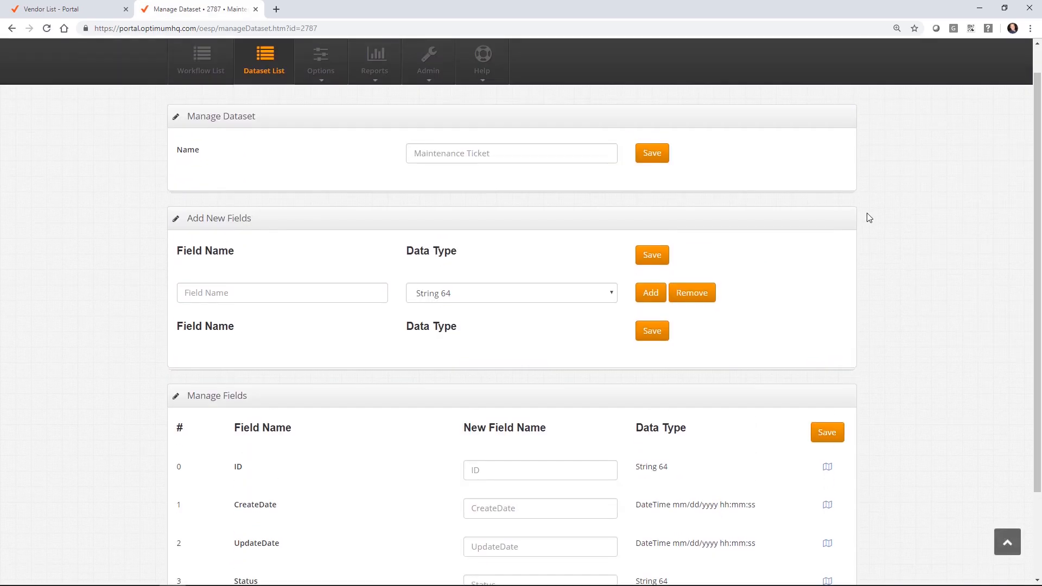
left_click(660, 294)
left_click(660, 293)
left_click(659, 293)
left_click(659, 293)
left_click(659, 293)
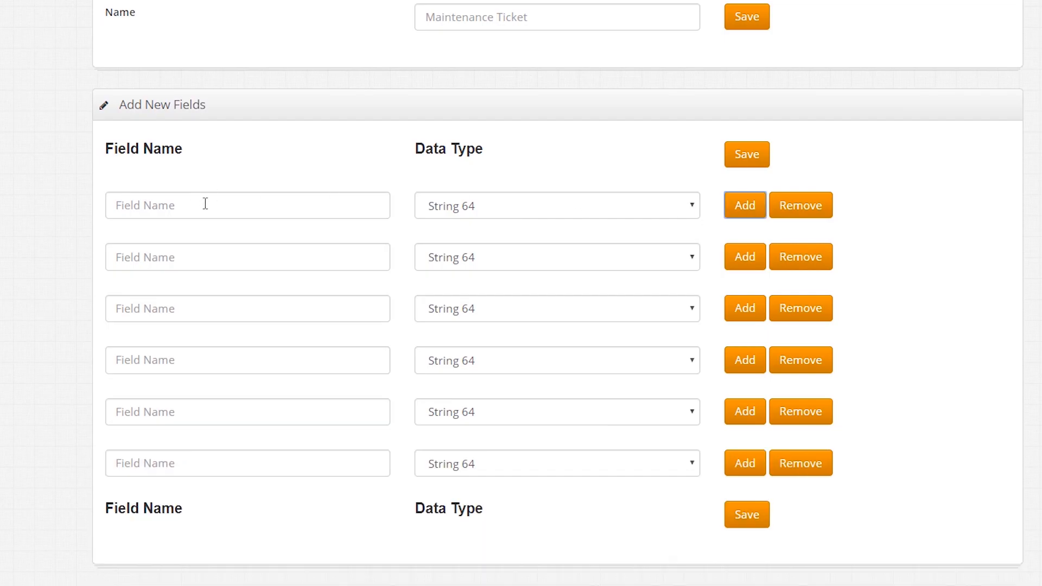
left_click(255, 294)
Step: Define fields TenantName as String 128 and PropertyId as Integer
type("Tenant")
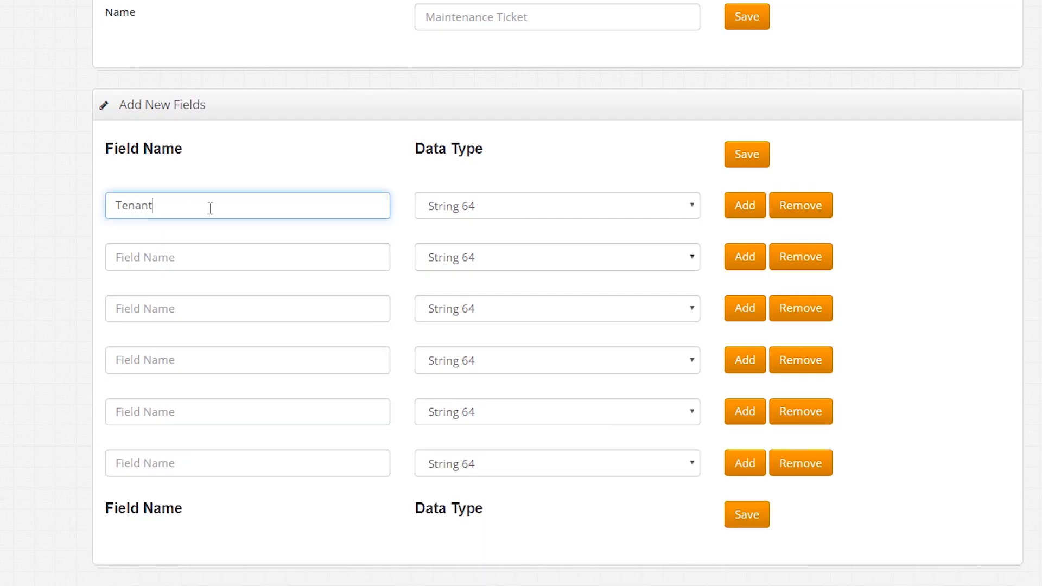
type("NAme")
key("BackSpace")
key("BackSpace")
key("BackSpace")
type("ame")
left_click(468, 204)
left_click(515, 256)
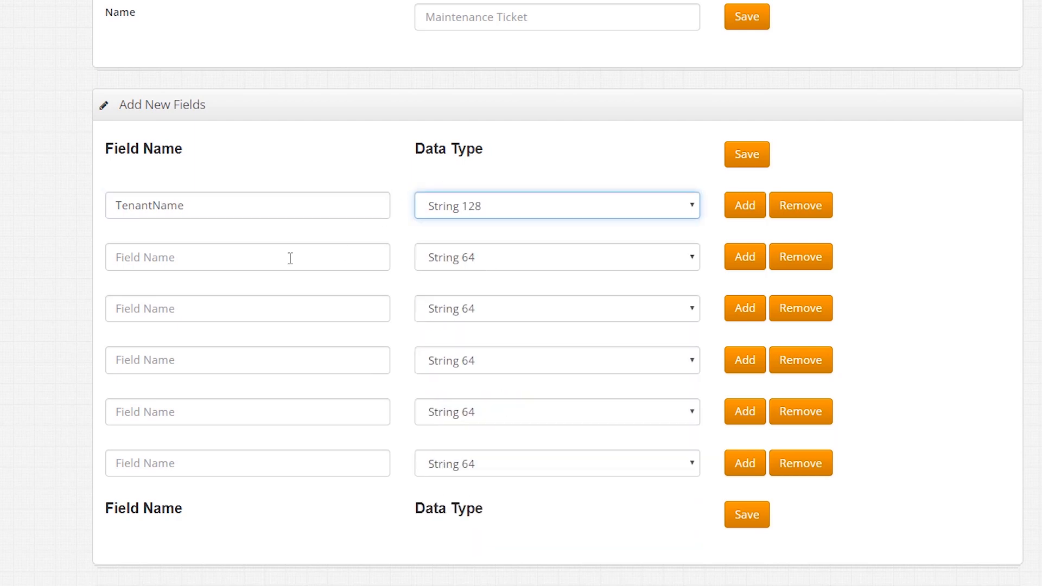
left_click(260, 248)
type("Pro")
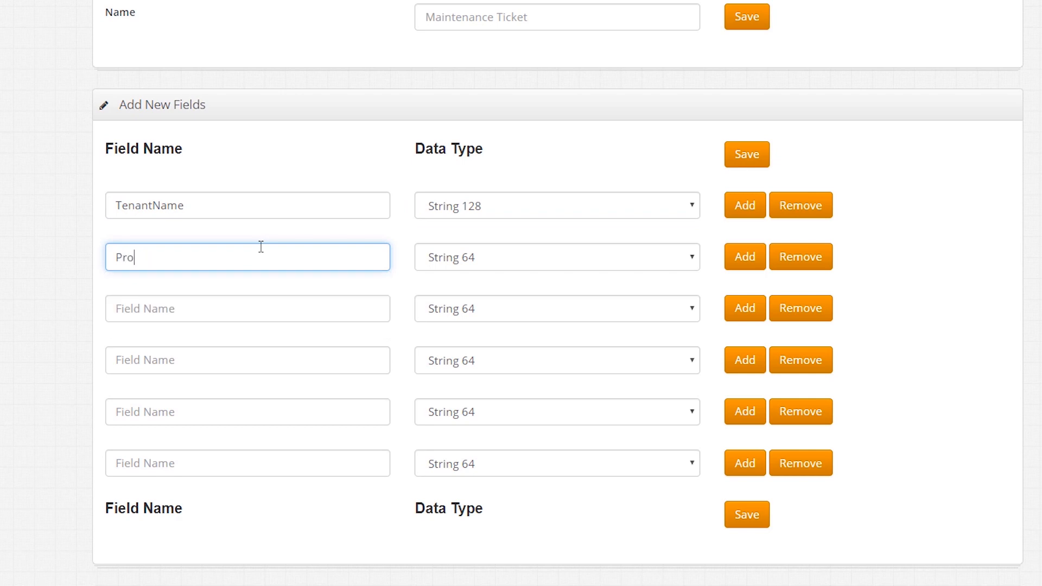
type("pertyId")
left_click(513, 261)
left_click(446, 423)
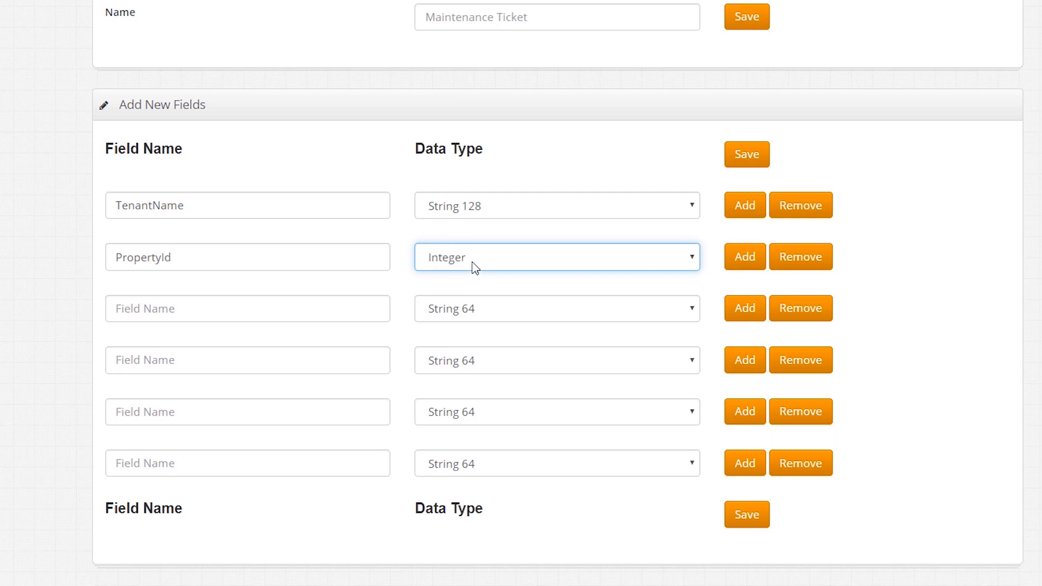
Step: Define fields VendorId as Integer and ShortDescription as String 1024
left_click(264, 307)
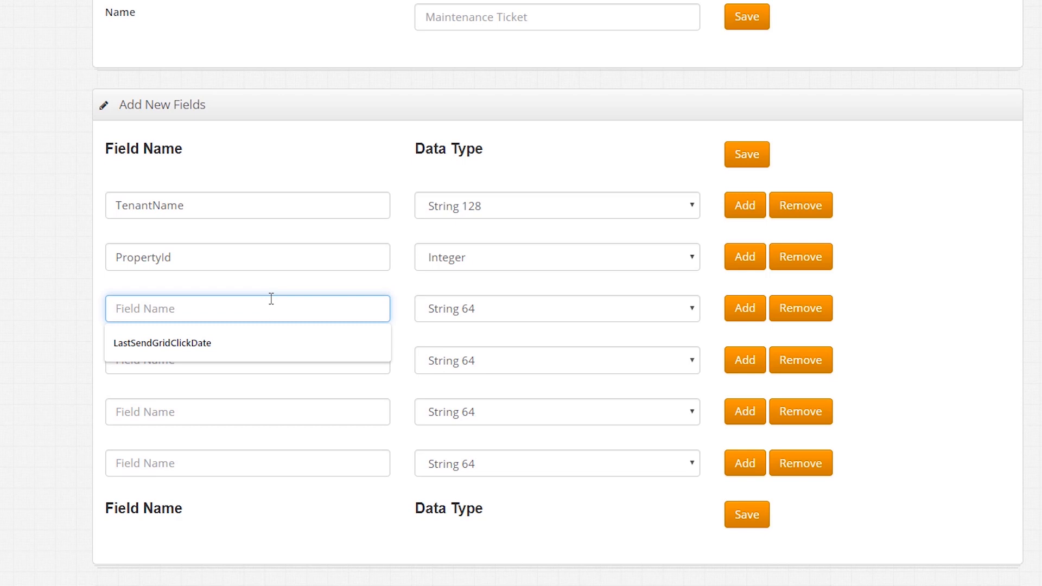
type("Vendor")
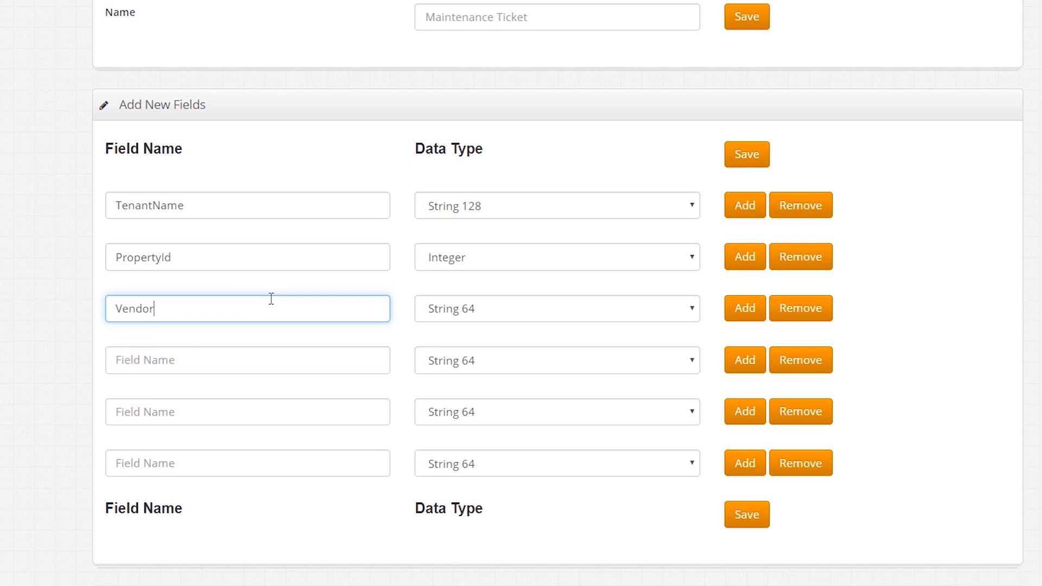
type("Id")
left_click(478, 310)
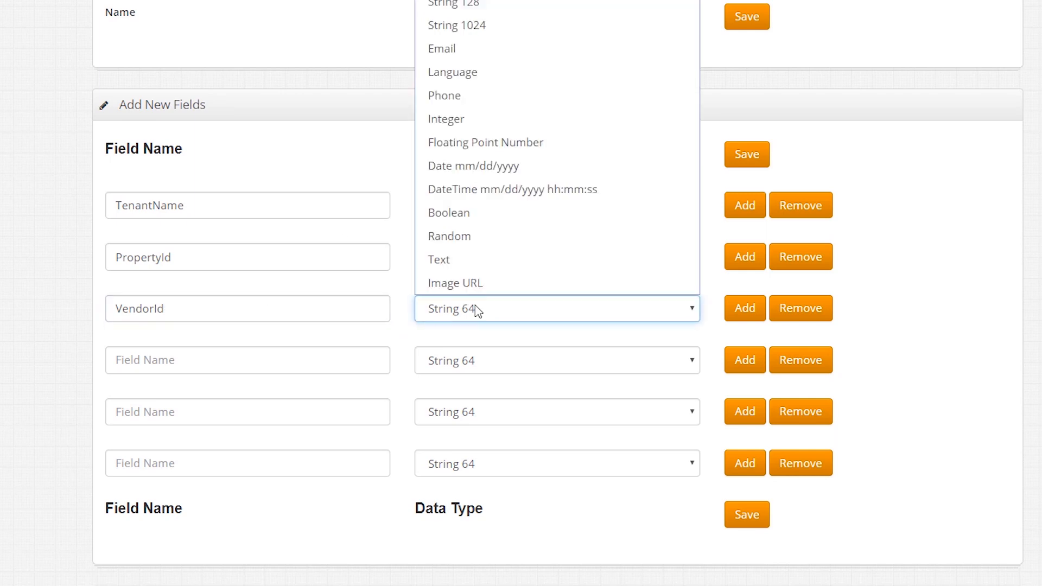
left_click(487, 117)
left_click(201, 367)
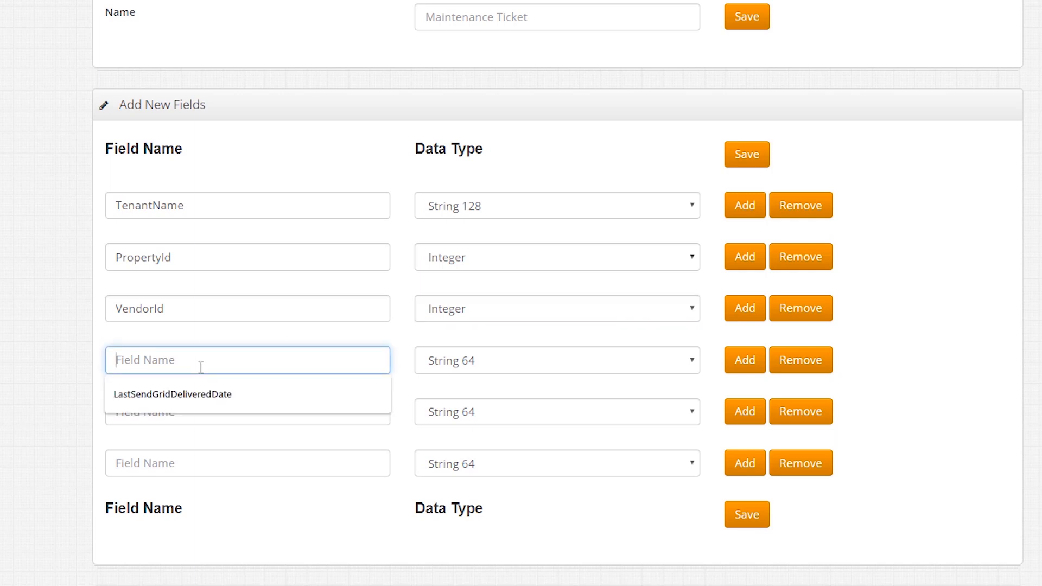
type("Short")
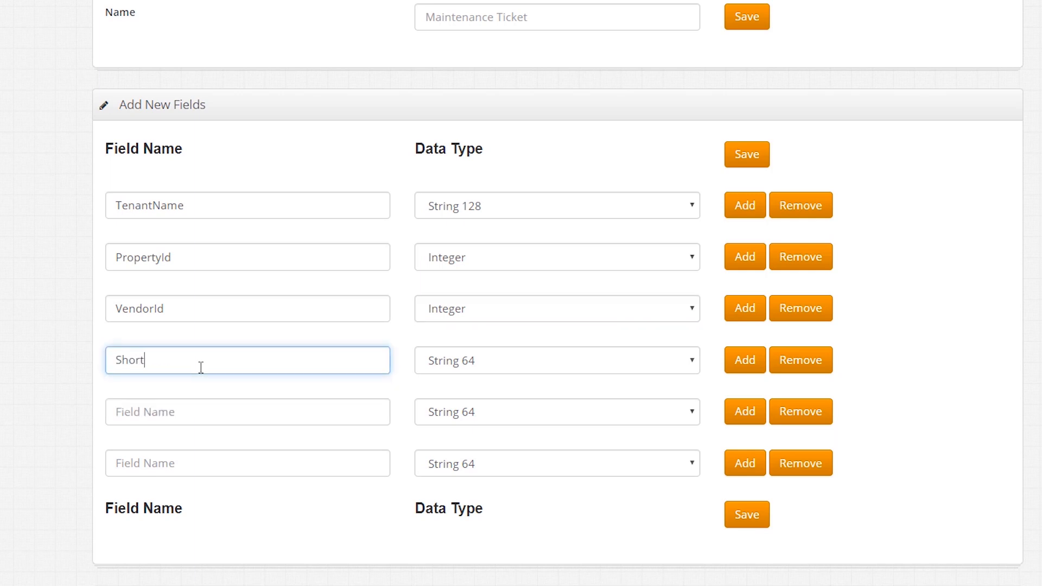
type("Description")
left_click(489, 351)
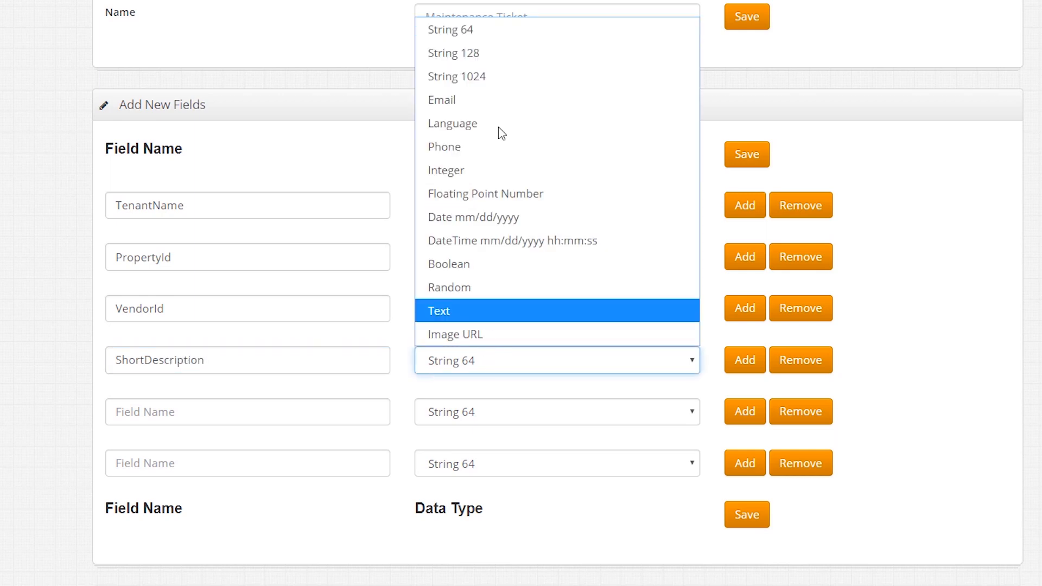
left_click(502, 76)
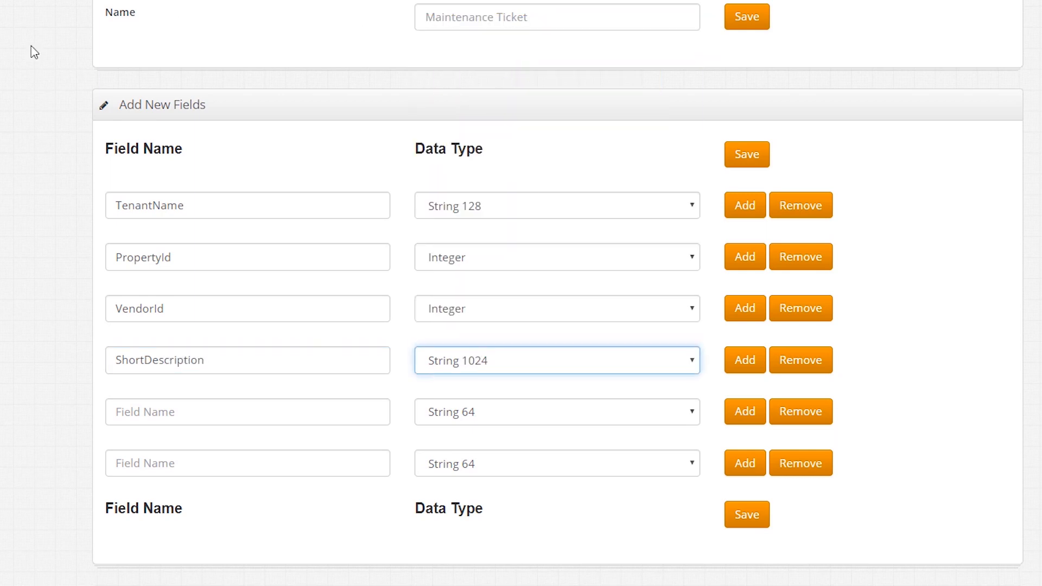
Step: Add Note as Text and DateSubmitted as DateTime mm/dd/yyyy hh:mm:ss, plus two blank rows
left_click(158, 422)
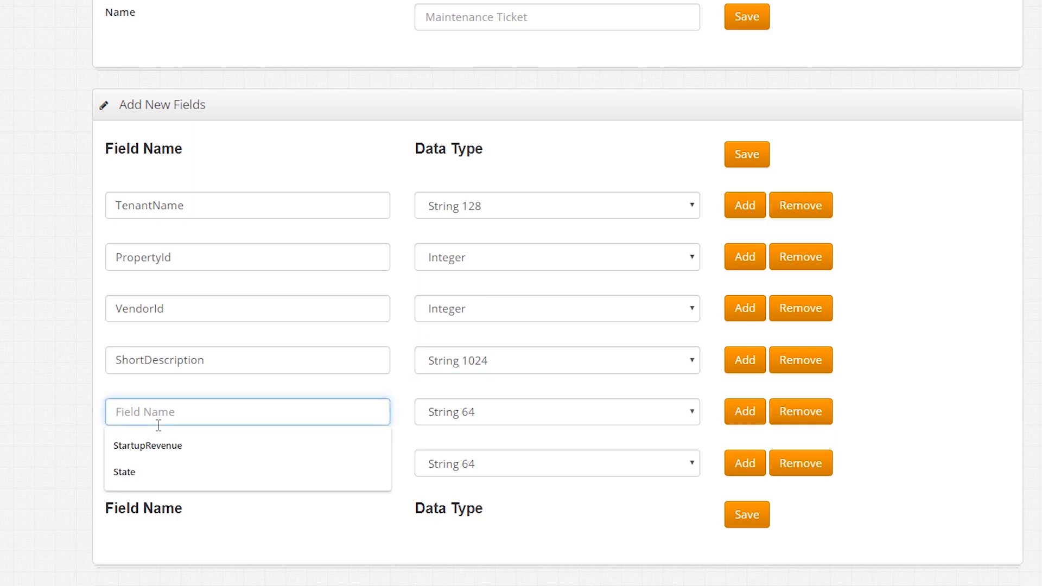
type("Long")
key("BackSpace")
key("BackSpace")
key("BackSpace")
key("BackSpace")
type("Note")
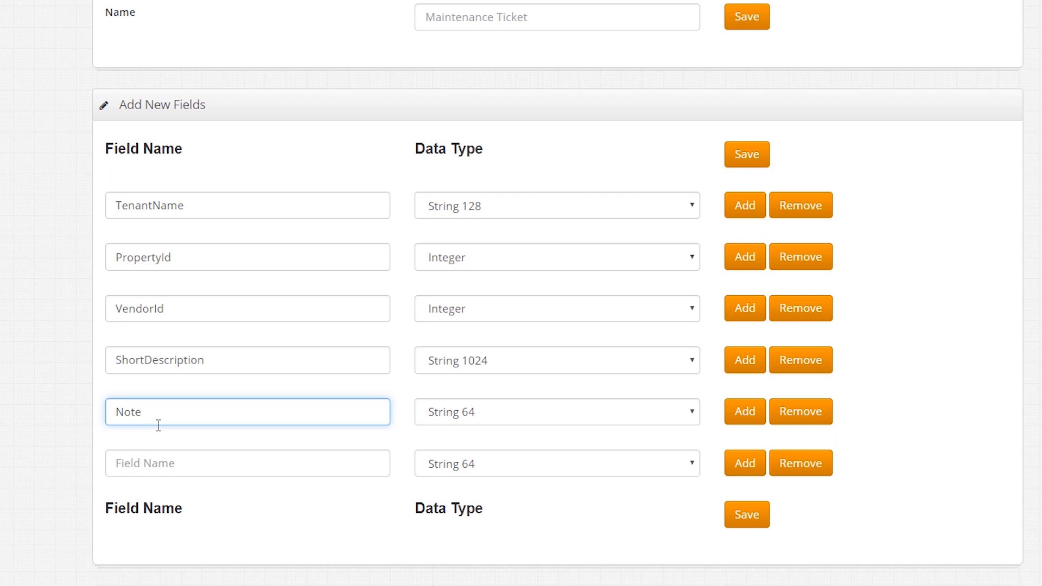
left_click(469, 410)
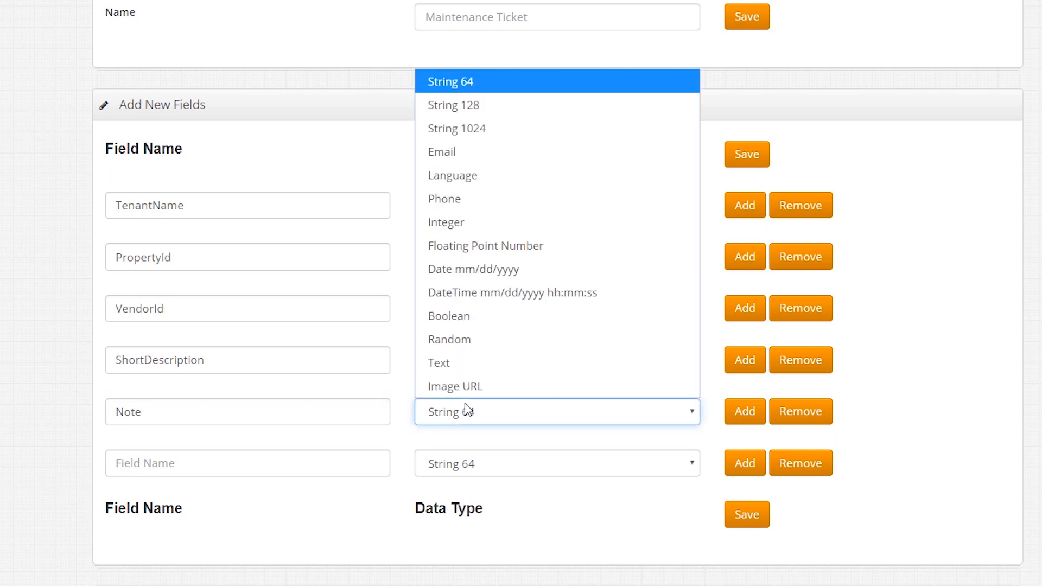
left_click(483, 362)
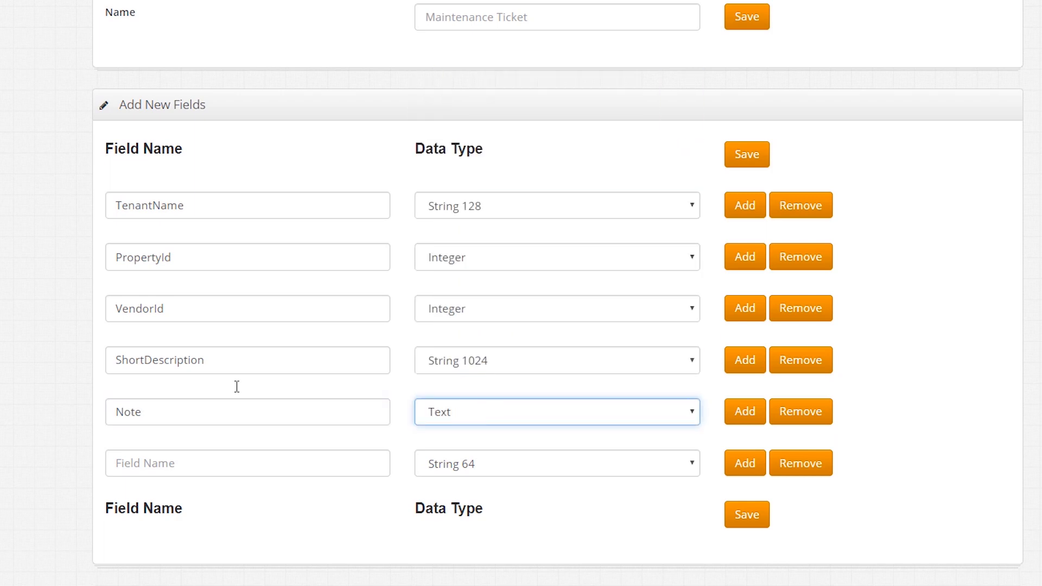
left_click(217, 476)
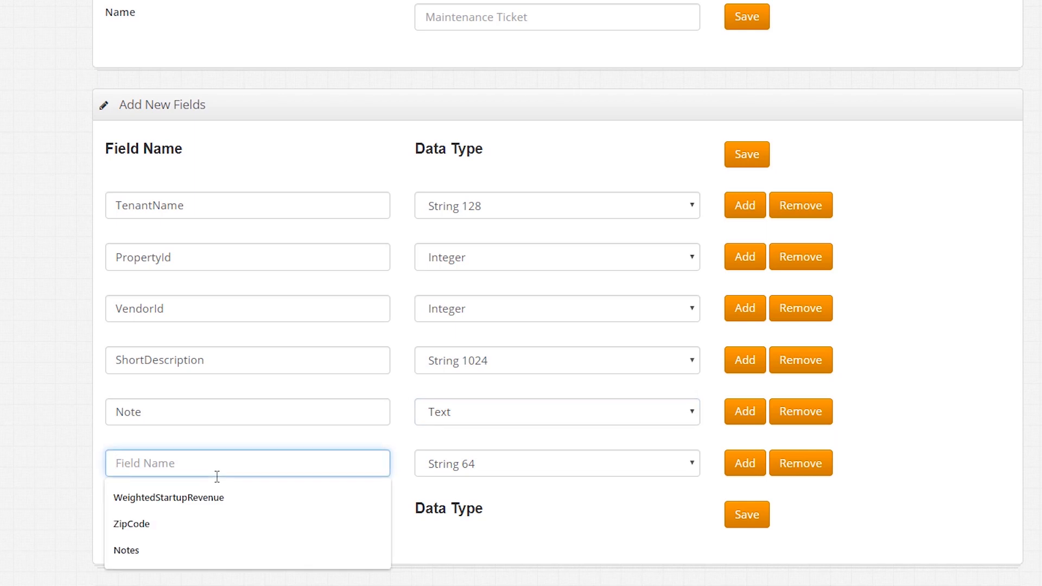
type("Date")
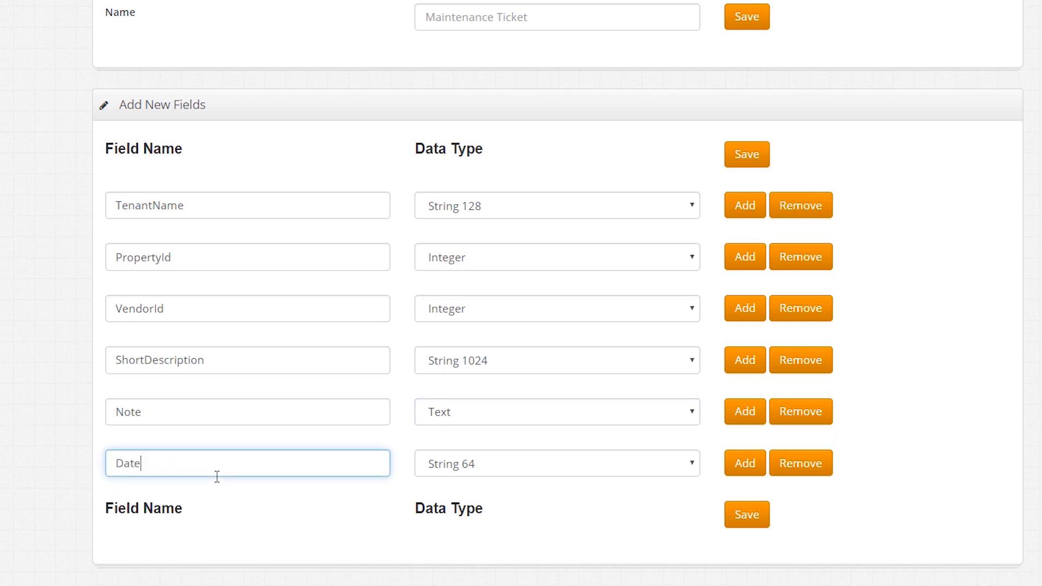
type("Submitted")
left_click(449, 464)
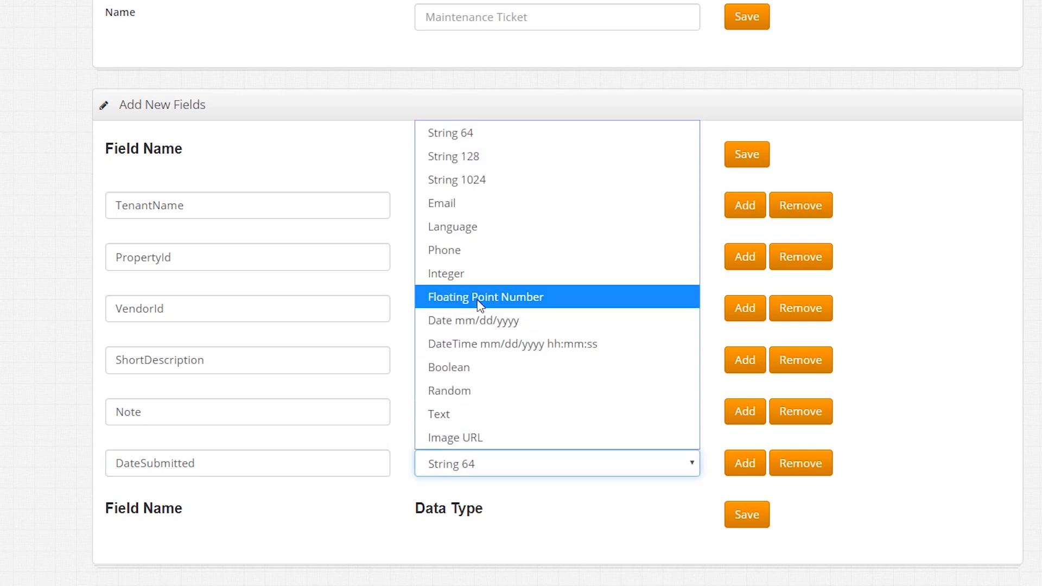
left_click(491, 344)
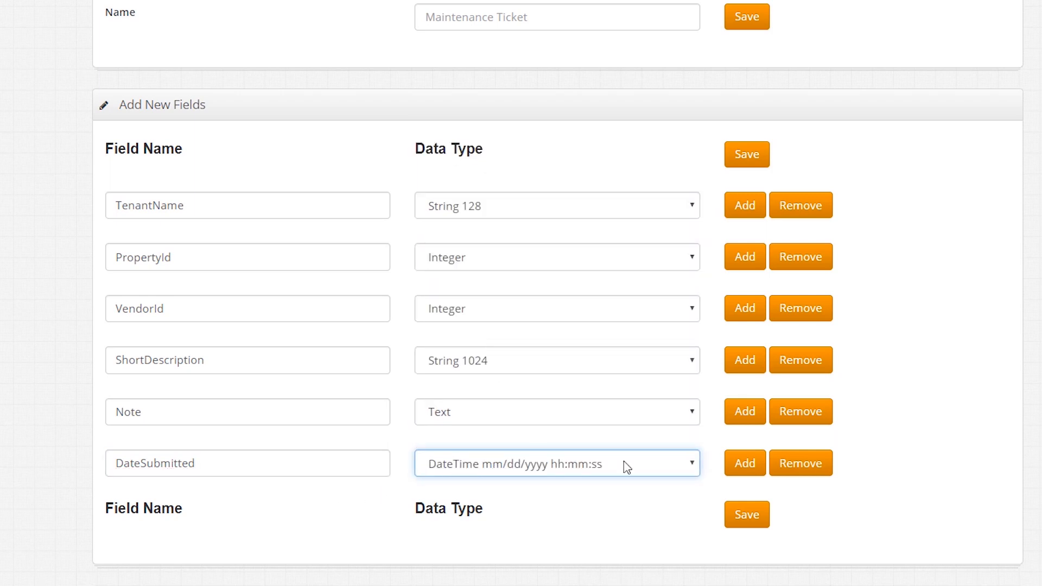
left_click(754, 470)
left_click(754, 470)
Step: Name the two blank field rows Type and VendorStatus
scroll(1005, 333, "down", 3)
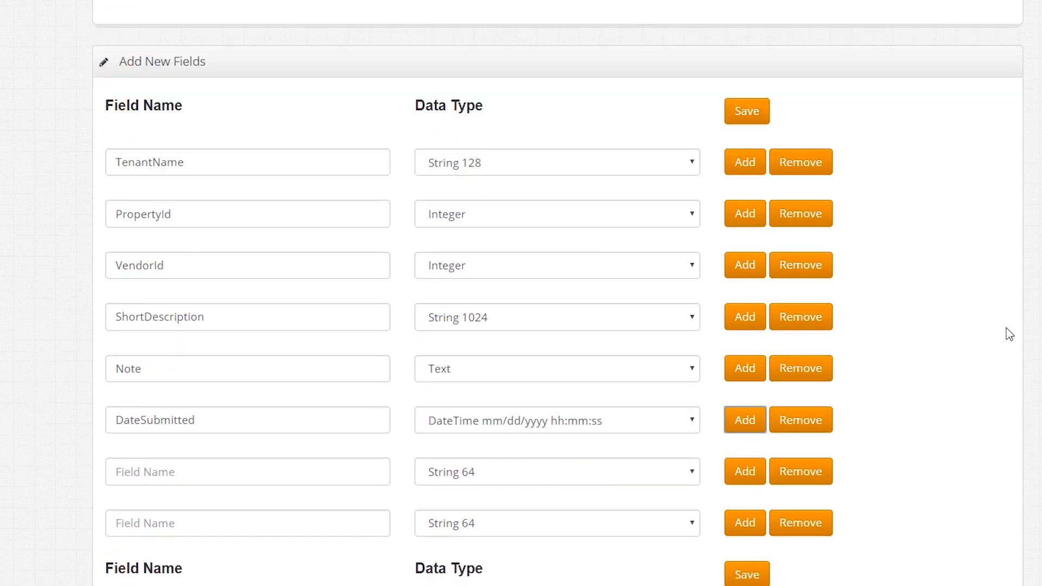
left_click(151, 369)
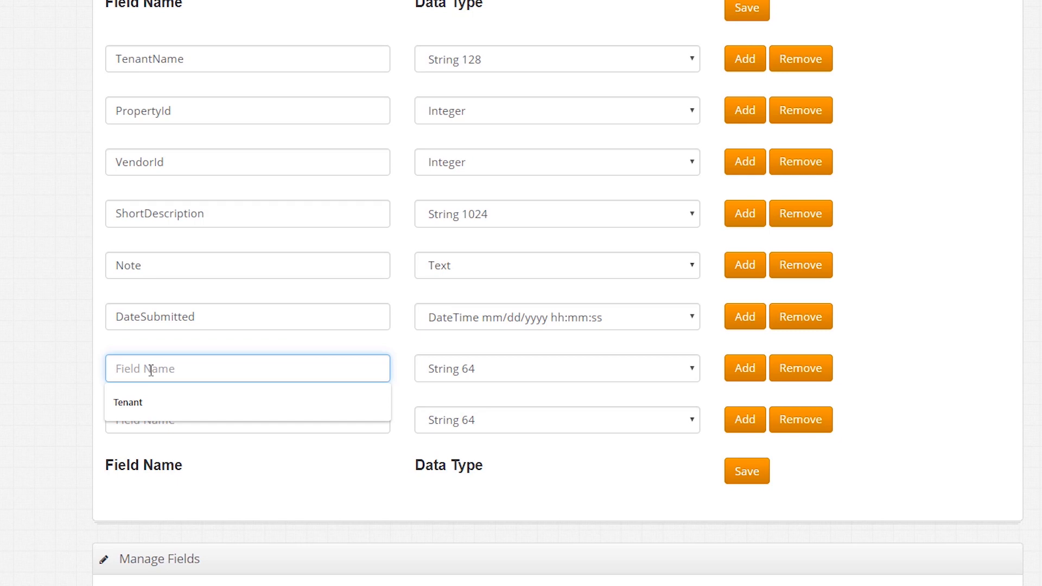
type("S")
key("BackSpace")
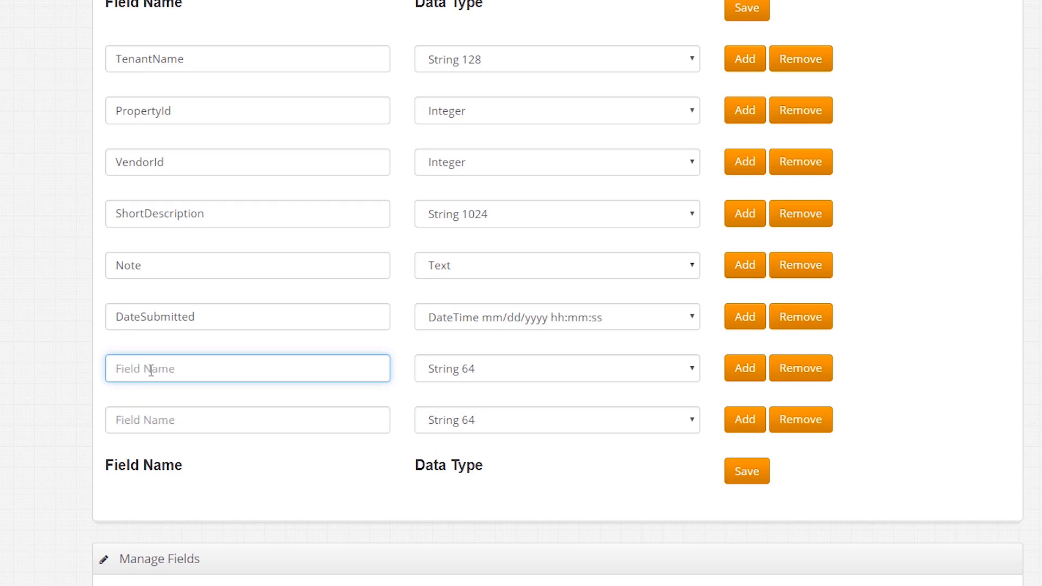
type("Type")
left_click(184, 423)
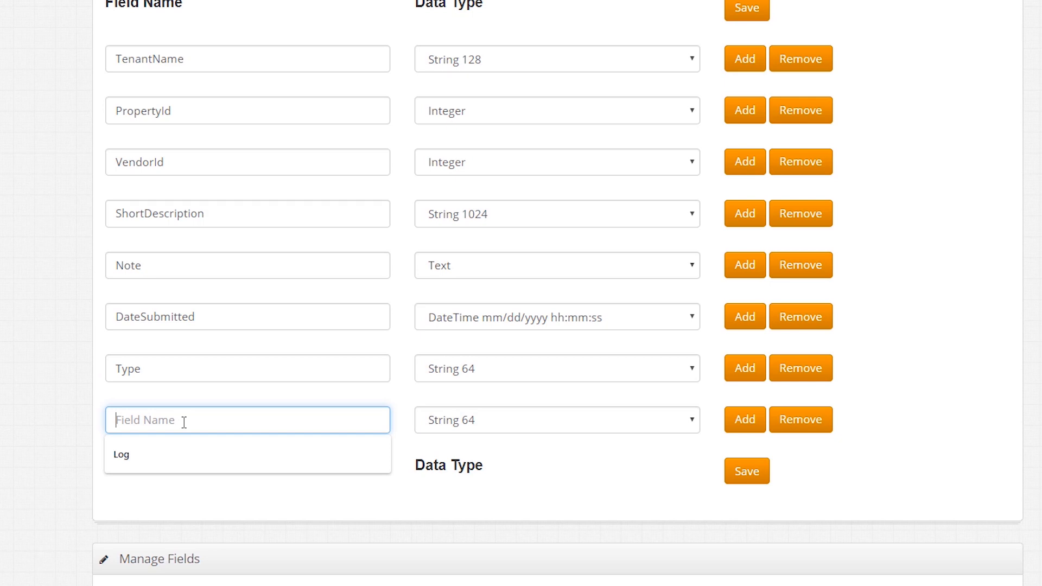
type("Venodr")
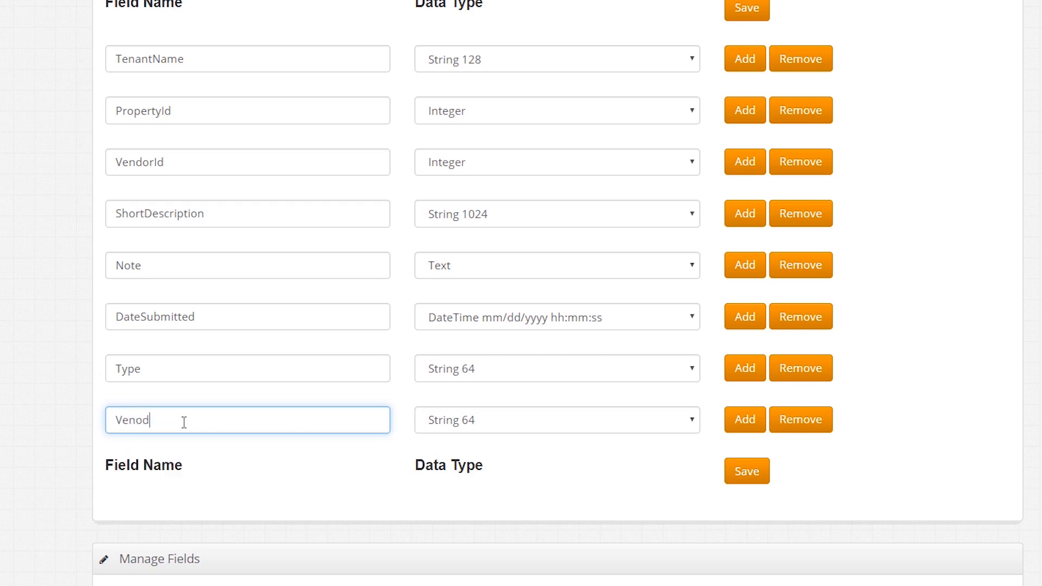
key("BackSpace")
key("BackSpace")
key("BackSpace")
type("doryI")
key("BackSpace")
key("BackSpace")
type("Status")
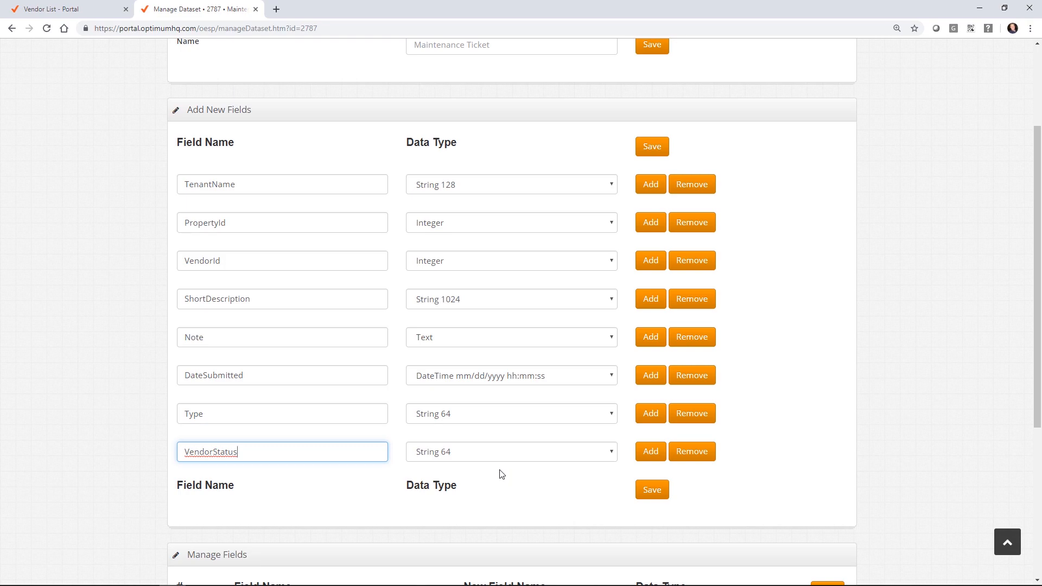
Step: Add a DateTime ResolutionDate field and save the dataset fields, confirming the warning
left_click(650, 453)
left_click(289, 484)
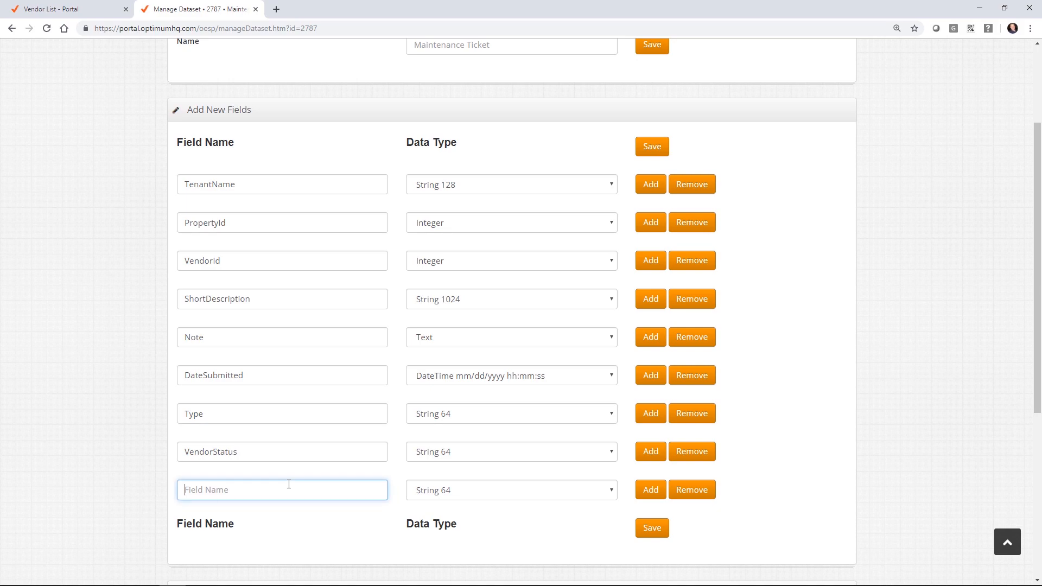
type("ResolutionDate")
left_click(482, 489)
left_click(508, 397)
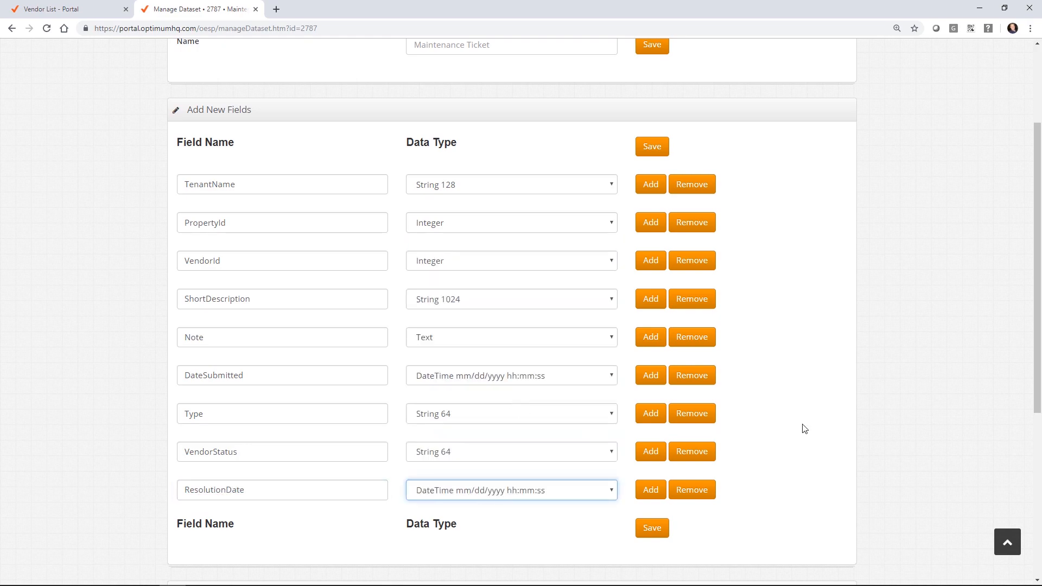
left_click(656, 524)
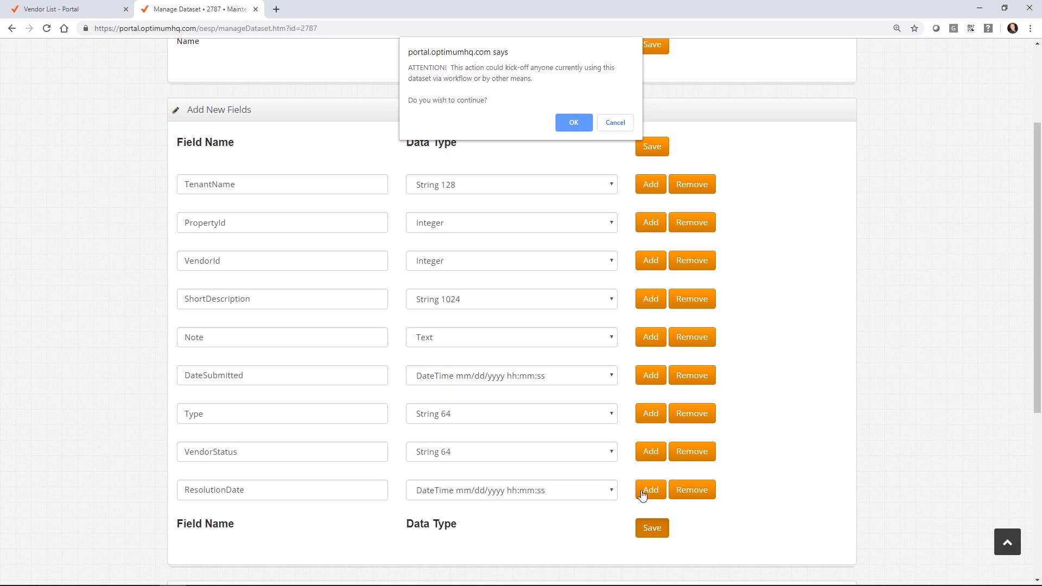
left_click(572, 123)
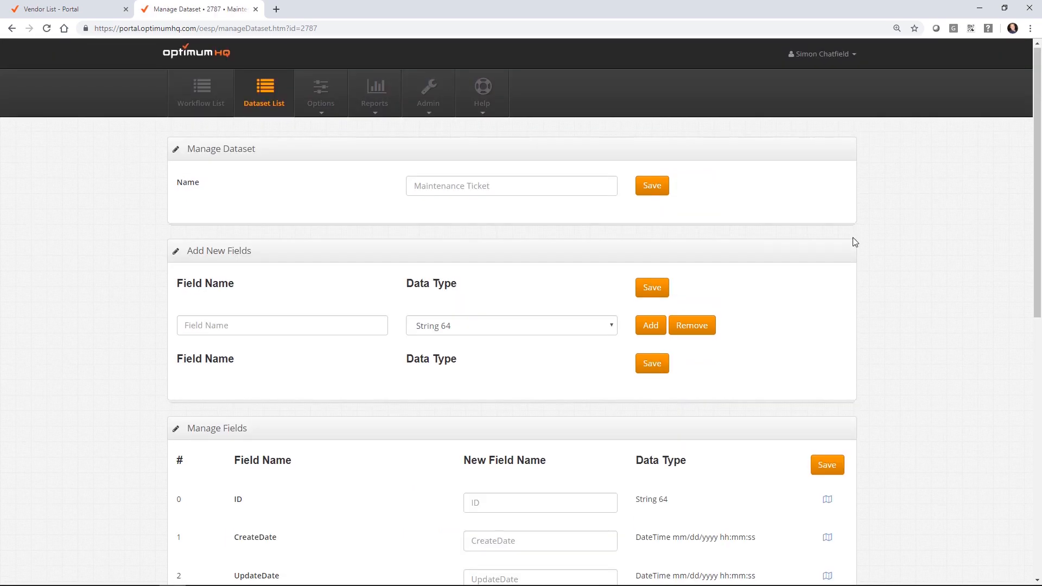
Step: Create a Manage Ticket workflow on Maintenance Ticket with Thank You Page 'Portal: Close Panel'
left_click(262, 87)
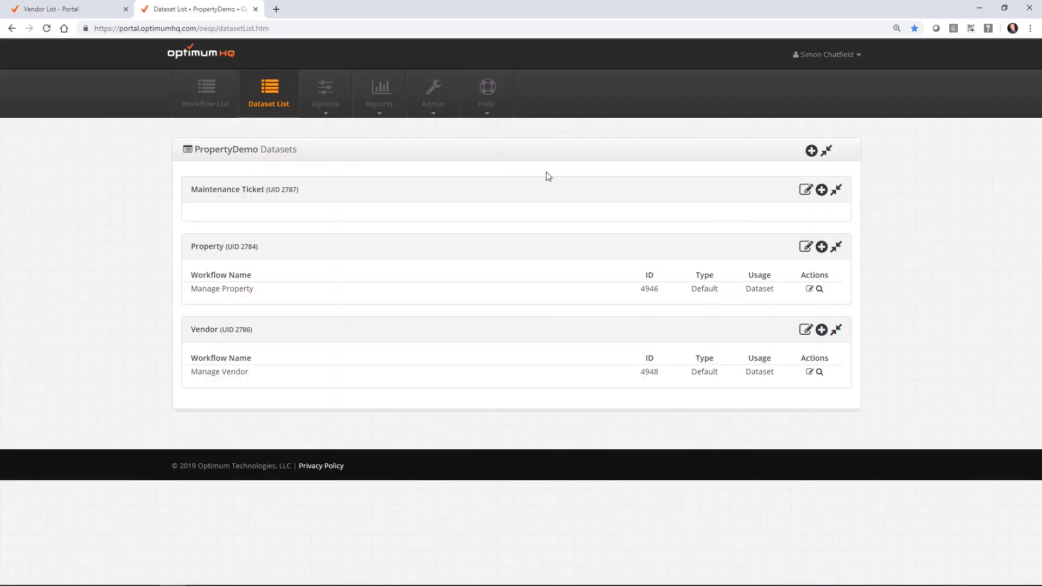
left_click(821, 189)
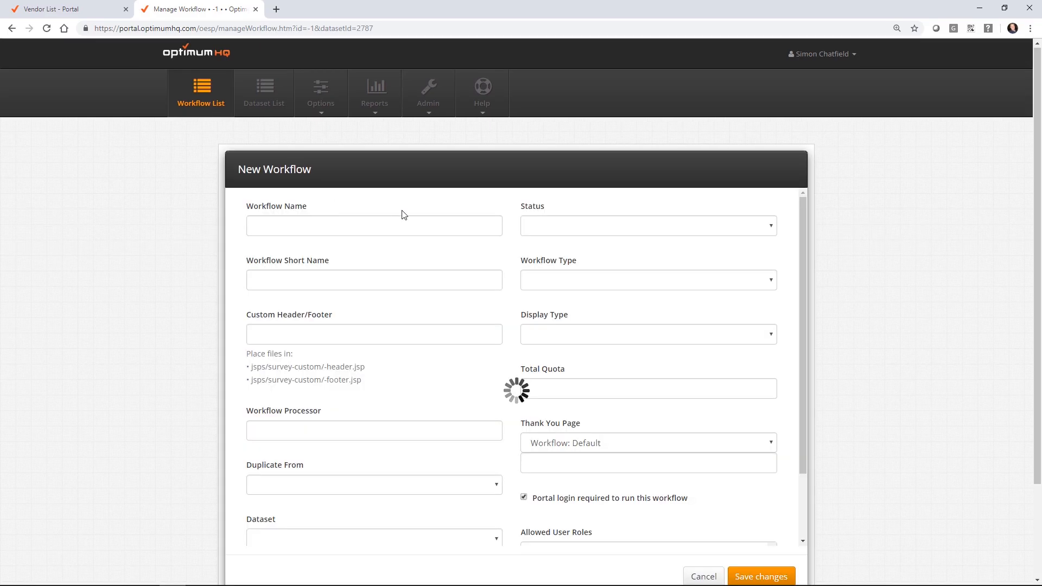
type("nage Ticket")
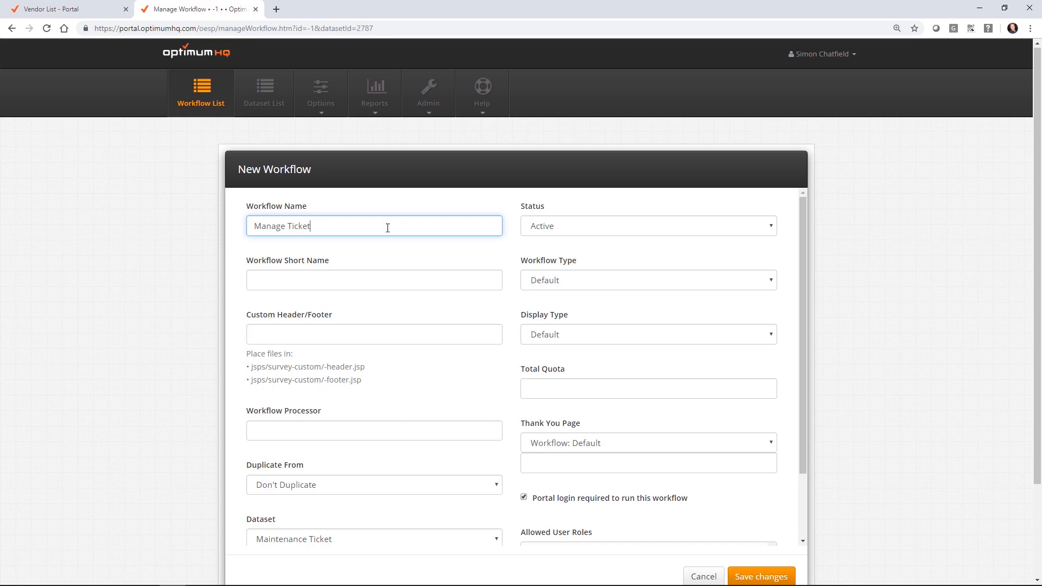
scroll(753, 233, "down", 2)
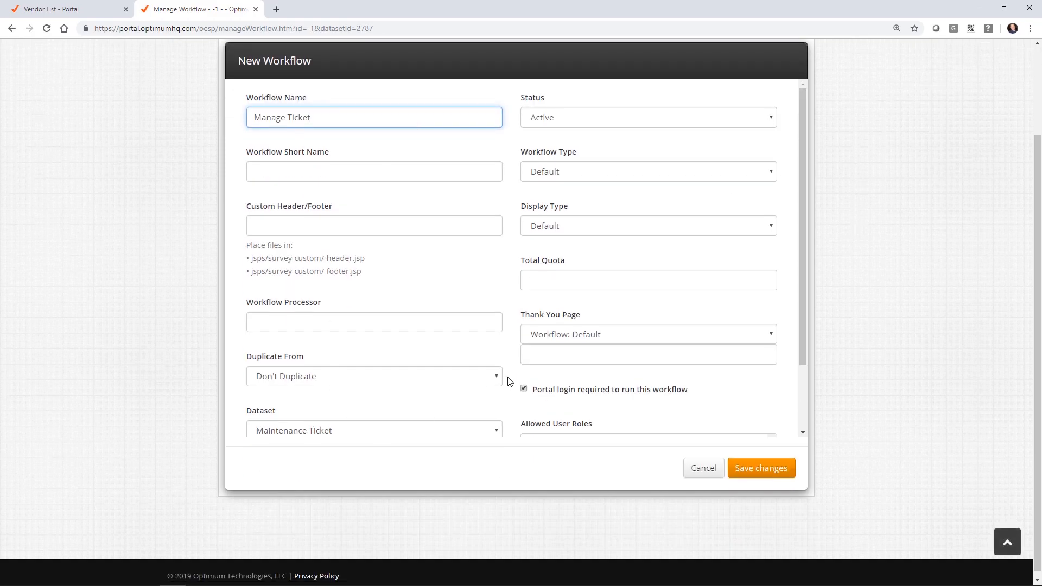
left_click(681, 334)
left_click(607, 369)
left_click(767, 467)
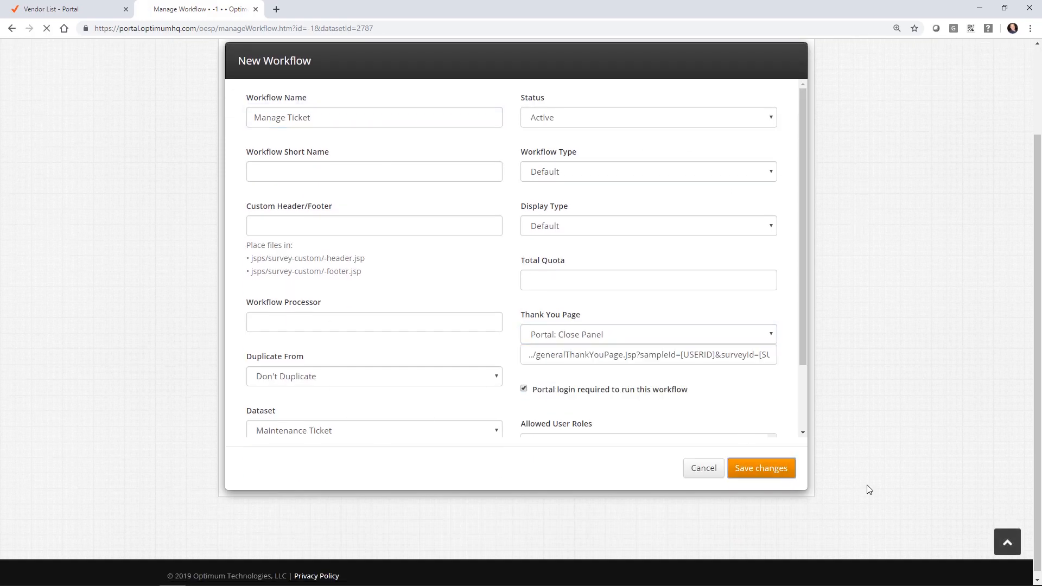
left_click(800, 271)
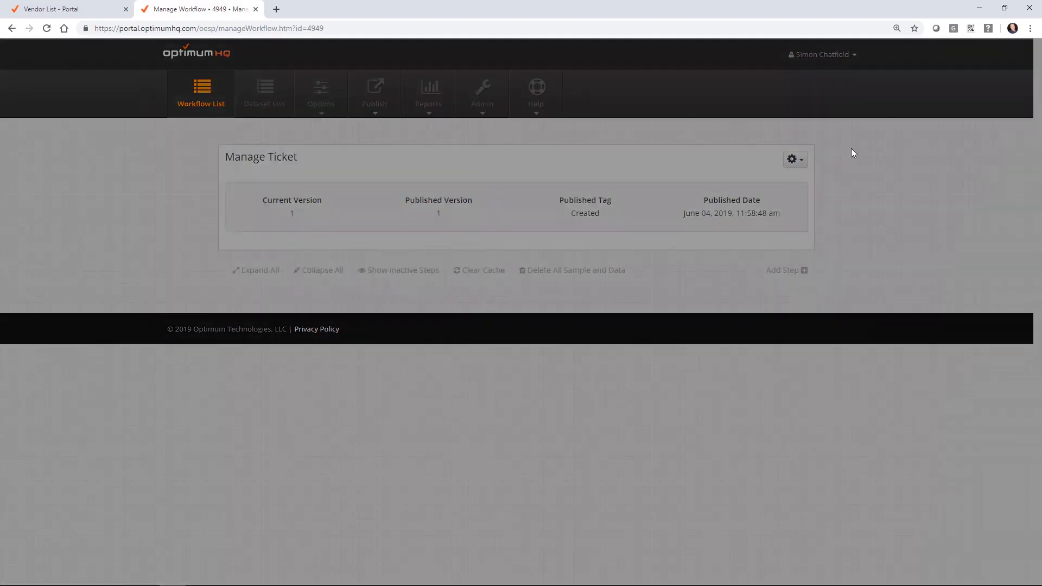
Step: Add a step named 'dataset' of type Sample with display Update Sample (Hidden)
left_click(410, 169)
type("dataset")
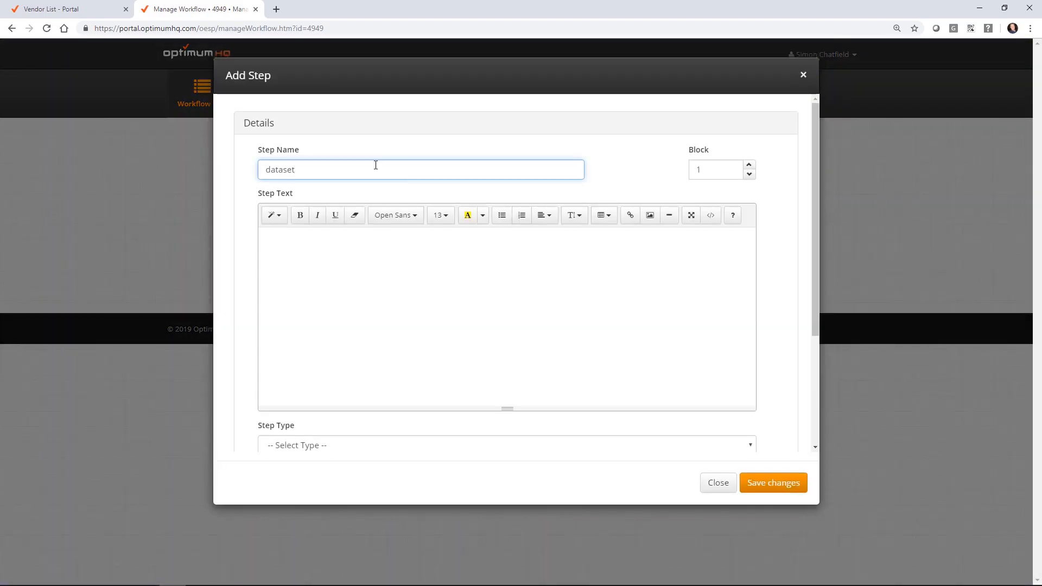
scroll(255, 325, "down", 2)
left_click(298, 337)
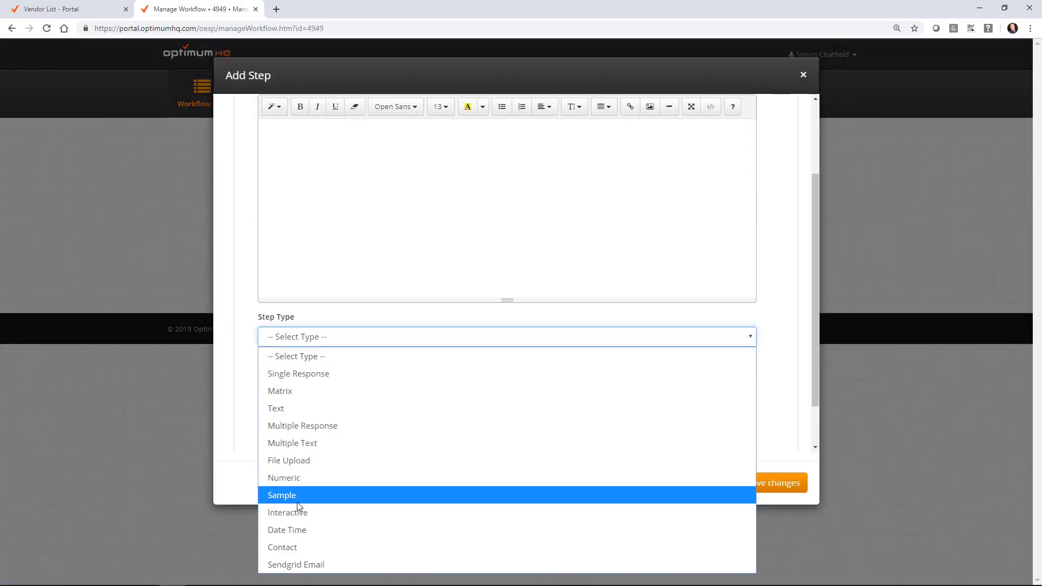
left_click(297, 502)
left_click(302, 299)
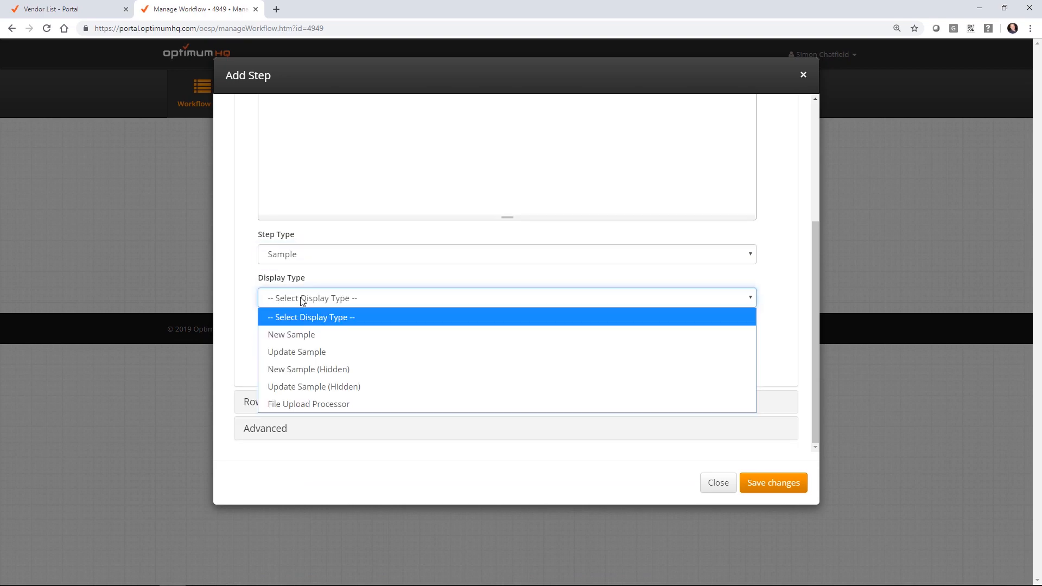
left_click(303, 387)
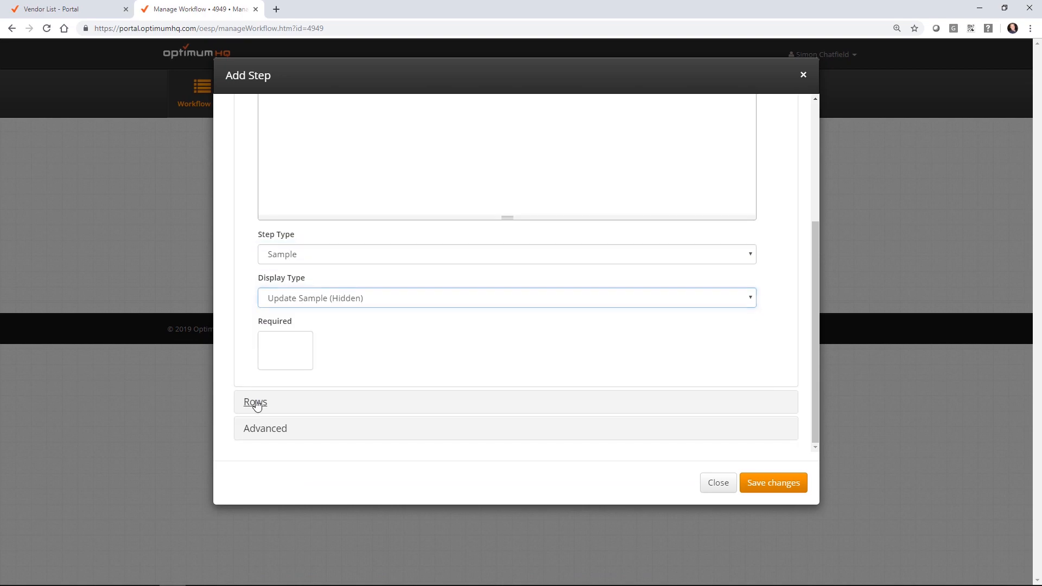
left_click(256, 403)
left_click(784, 490)
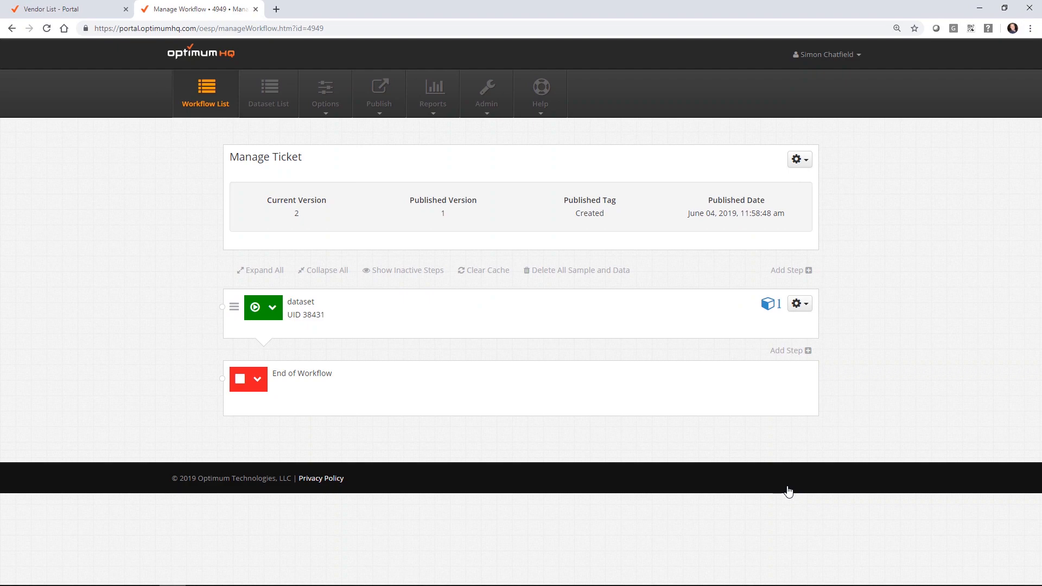
Step: Generate form field steps for every Maintenance Ticket dataset field
left_click(800, 304)
left_click(811, 353)
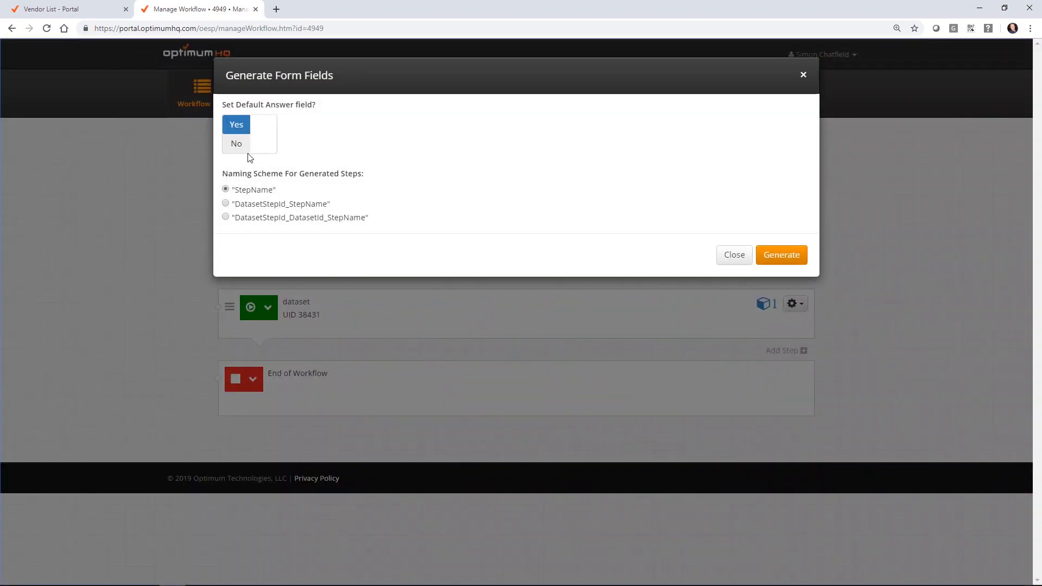
left_click(792, 261)
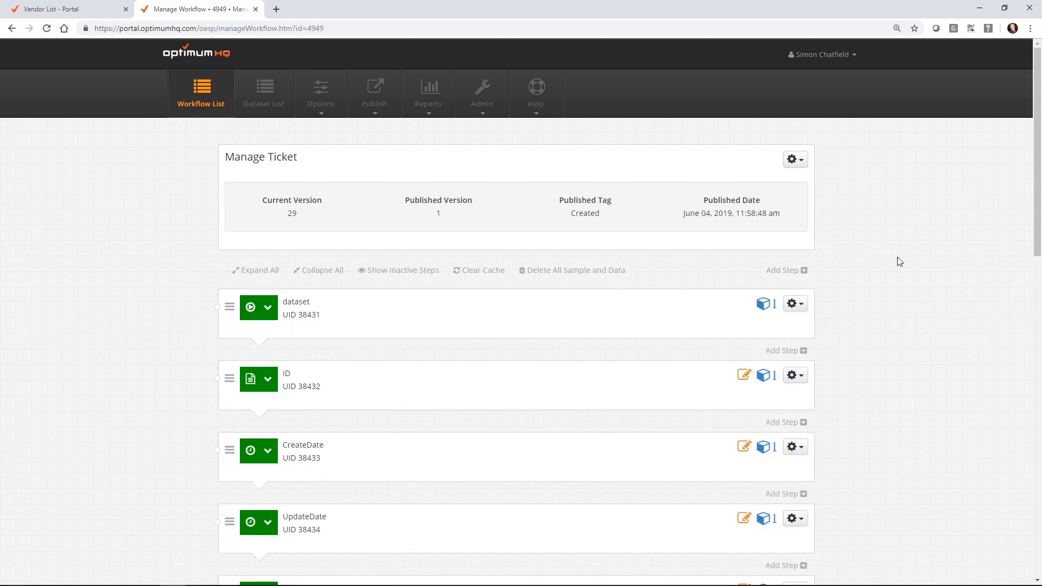
scroll(841, 262, "down", 2)
Step: Deactivate the ID, CreateDate and UpdateDate steps
left_click(795, 266)
left_click(757, 381)
left_click(796, 267)
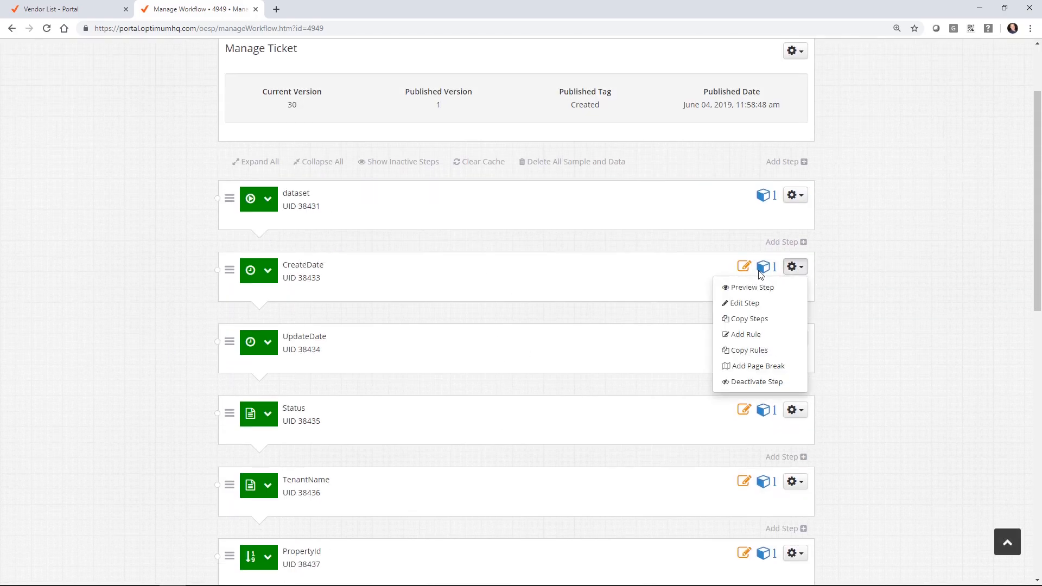
left_click(747, 382)
left_click(796, 267)
left_click(757, 382)
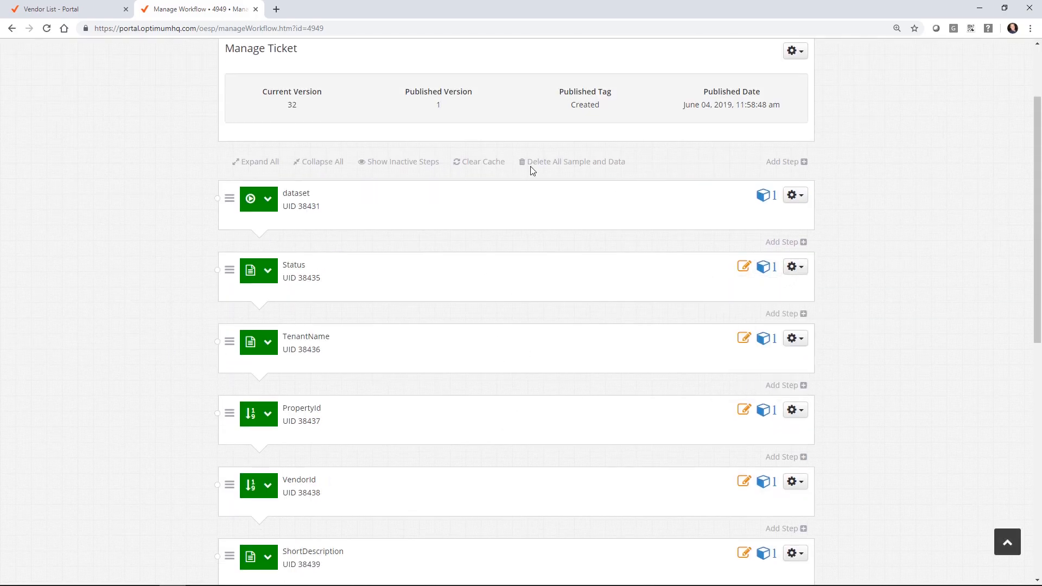
left_click(796, 267)
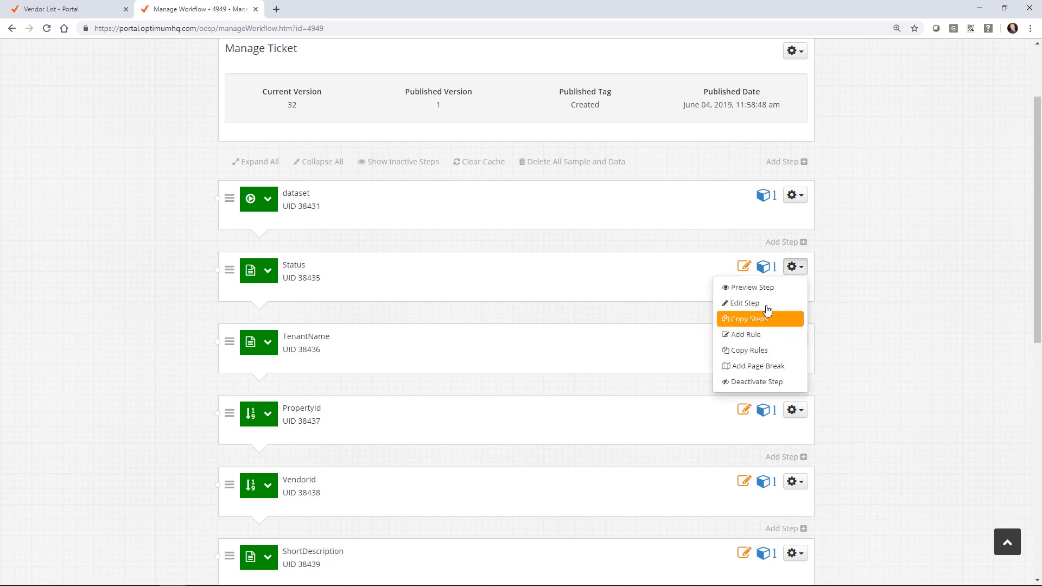
left_click(766, 319)
Step: Change the Status step to a Single Response question, discarding its previous settings
scroll(261, 368, "down", 4)
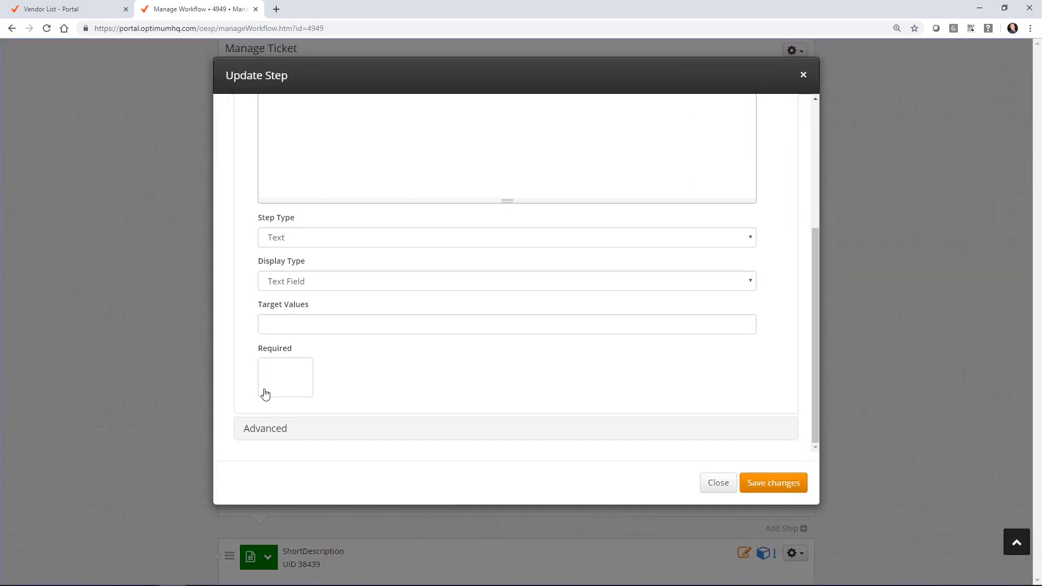
left_click_drag(263, 433, 337, 247)
left_click(337, 246)
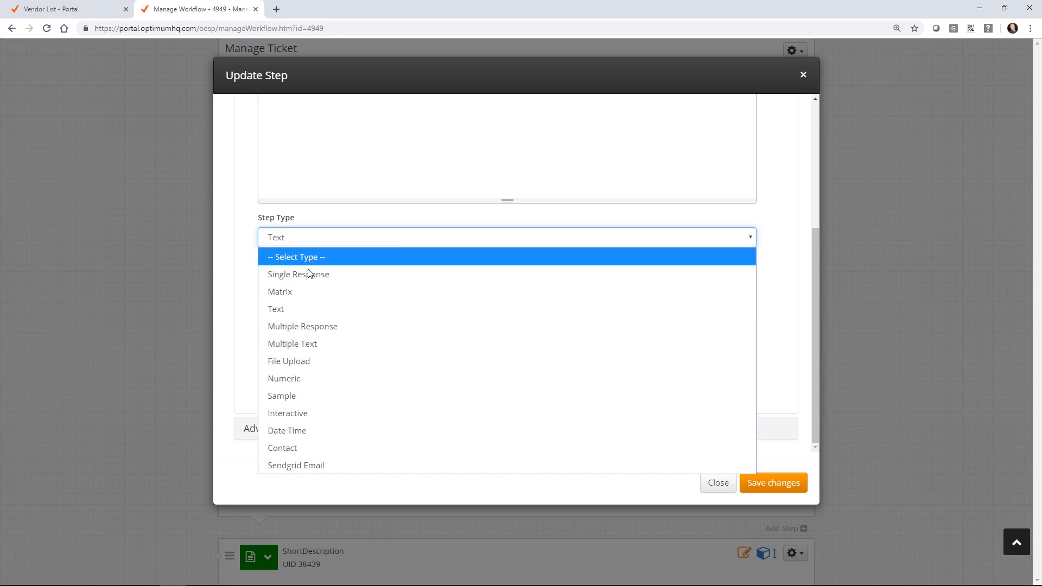
left_click(304, 275)
left_click(562, 347)
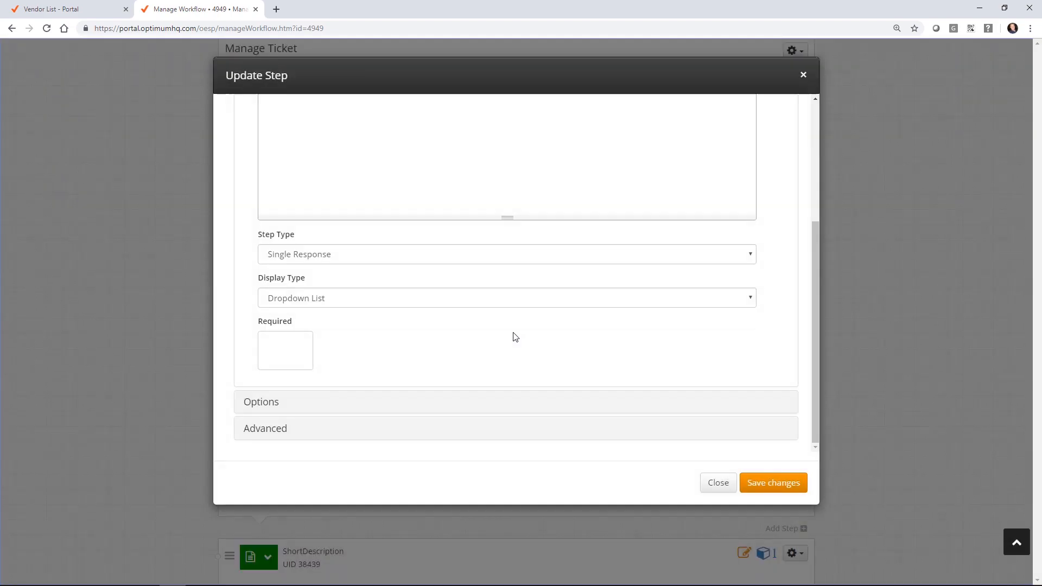
Step: Quick-add the dropdown options New, Pending, Assigned and Closed, and save the step
left_click(262, 404)
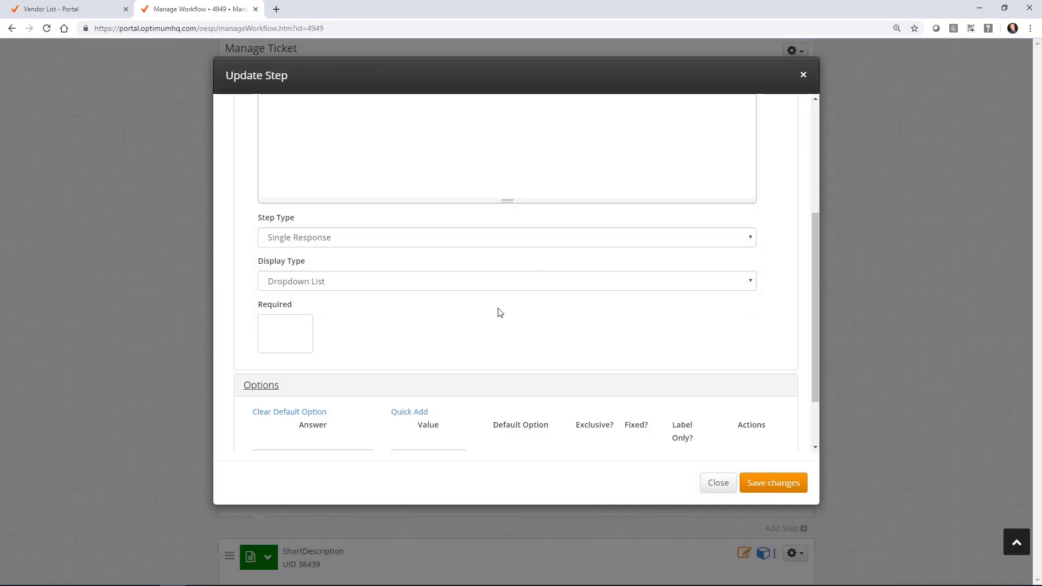
left_click(413, 342)
left_click(202, 291)
type("New")
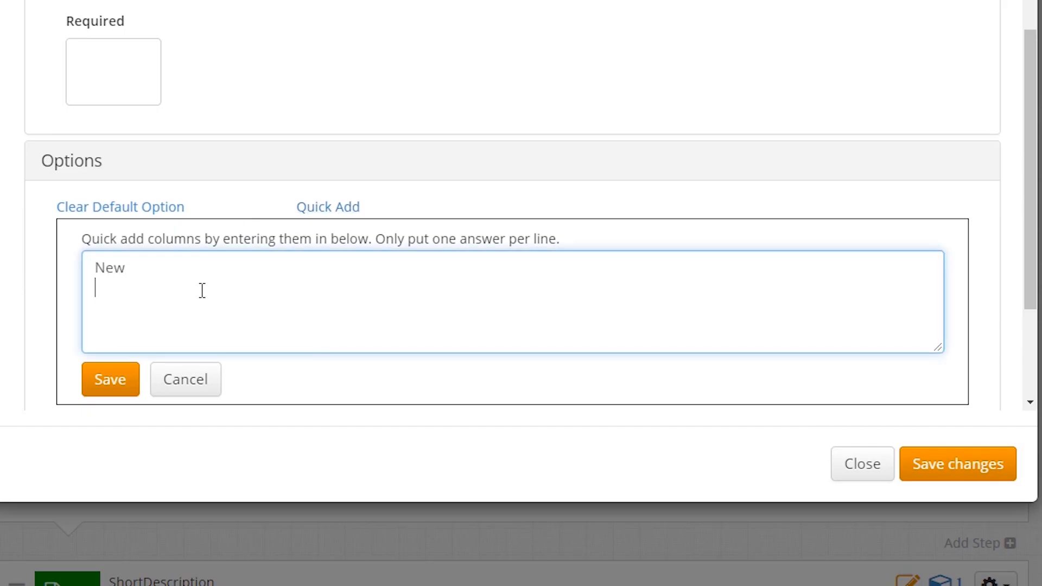
key("Return")
type("Pending")
key("Return")
type("Assigned ")
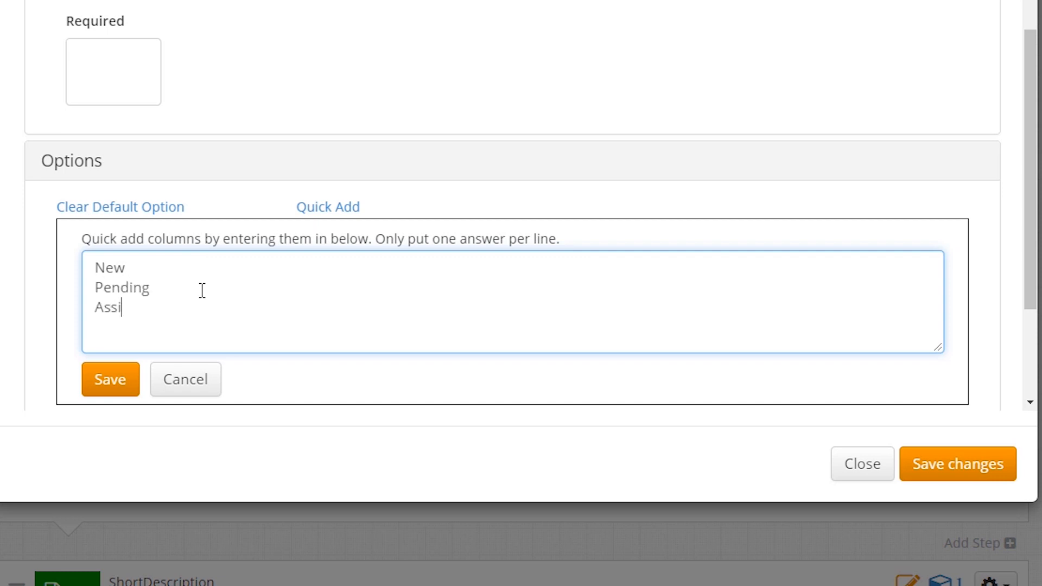
type("Closed")
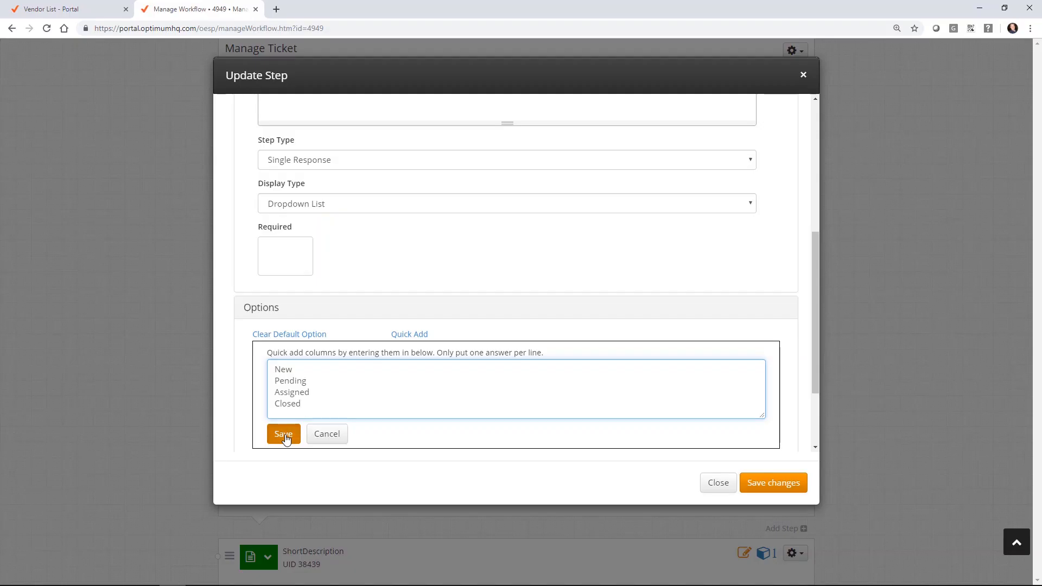
left_click(110, 379)
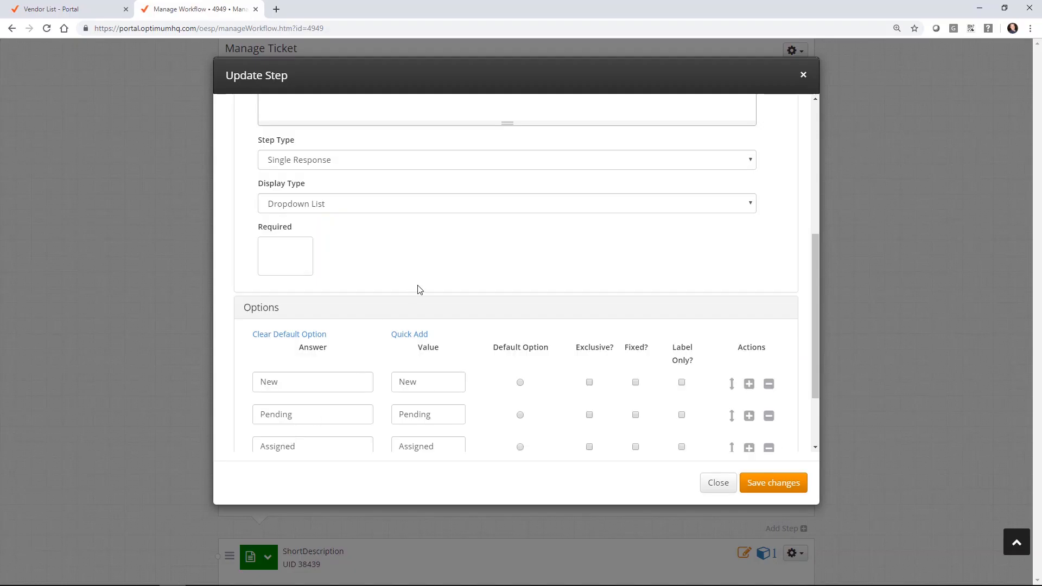
scroll(723, 96, "down", 1)
scroll(637, 269, "down", 1)
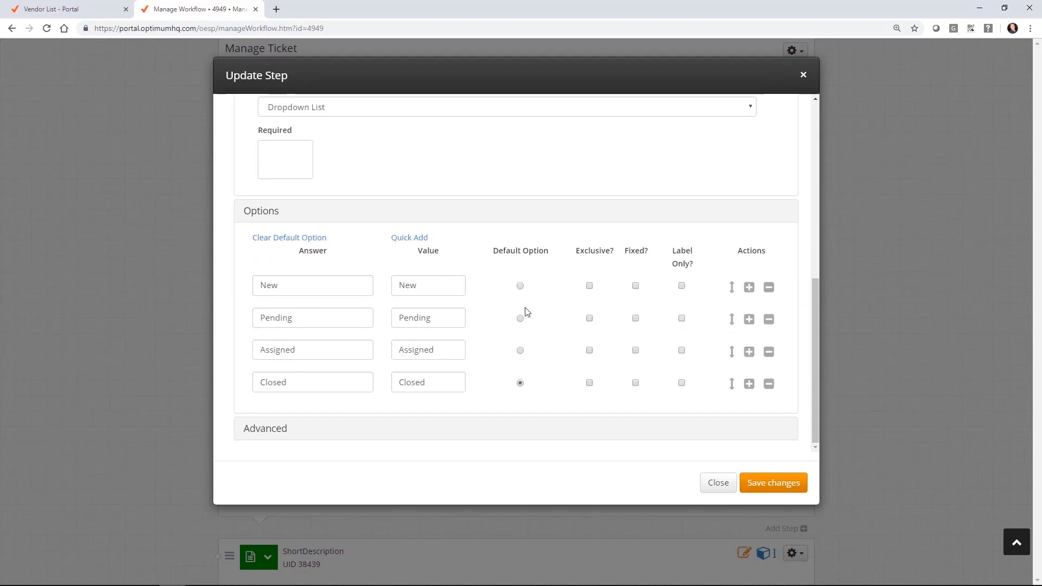
left_click(781, 481)
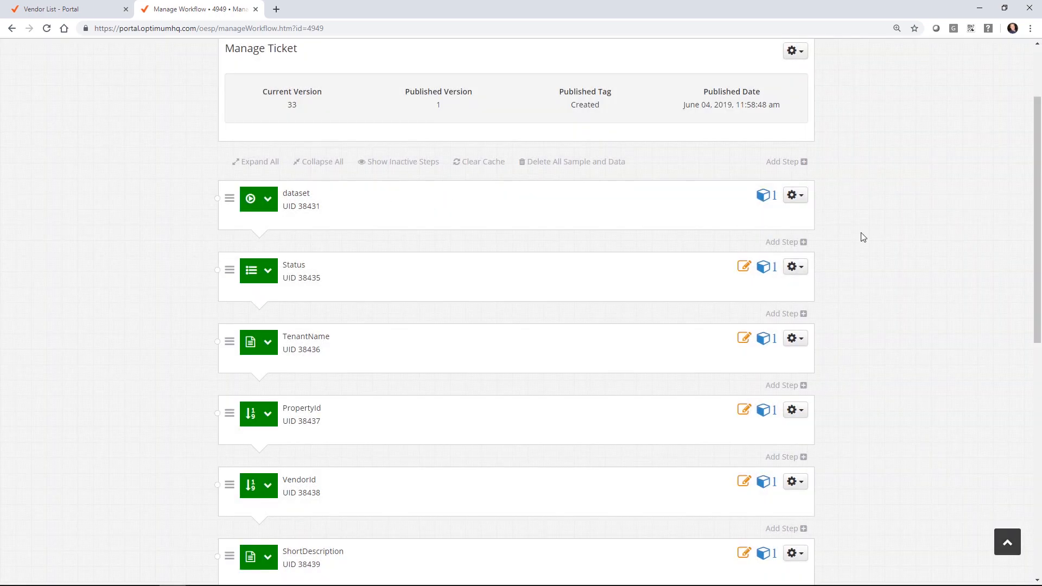
scroll(1009, 232, "down", 2)
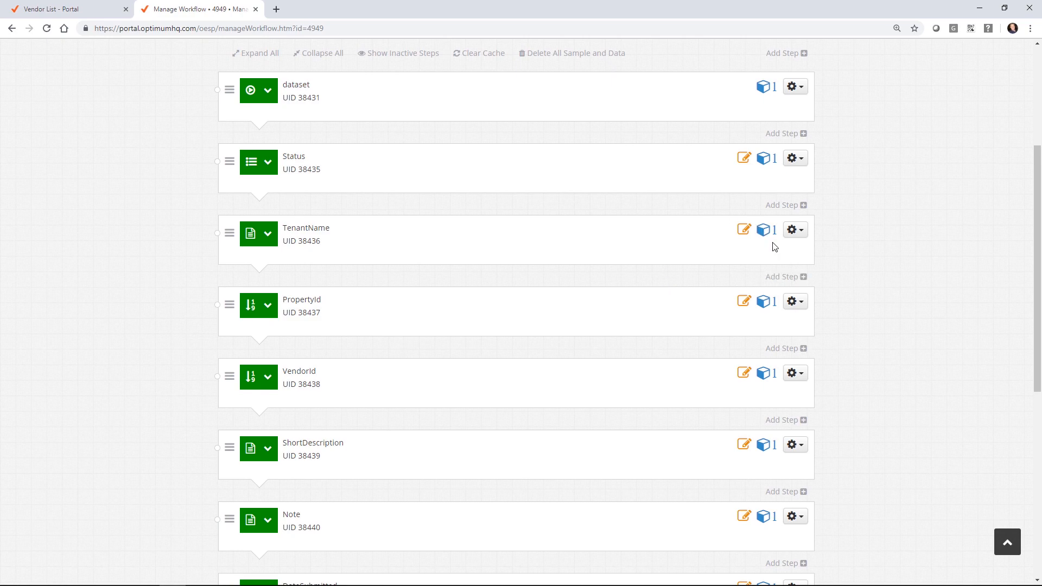
Step: Edit the Status step and add a new option row after Closed
left_click(796, 158)
left_click(739, 199)
scroll(293, 228, "down", 4)
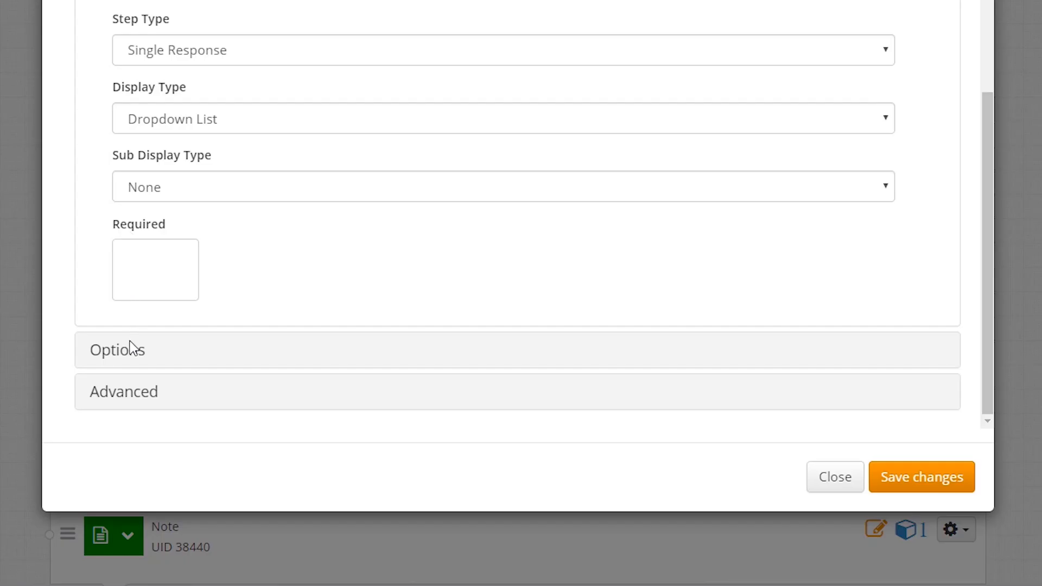
left_click(268, 402)
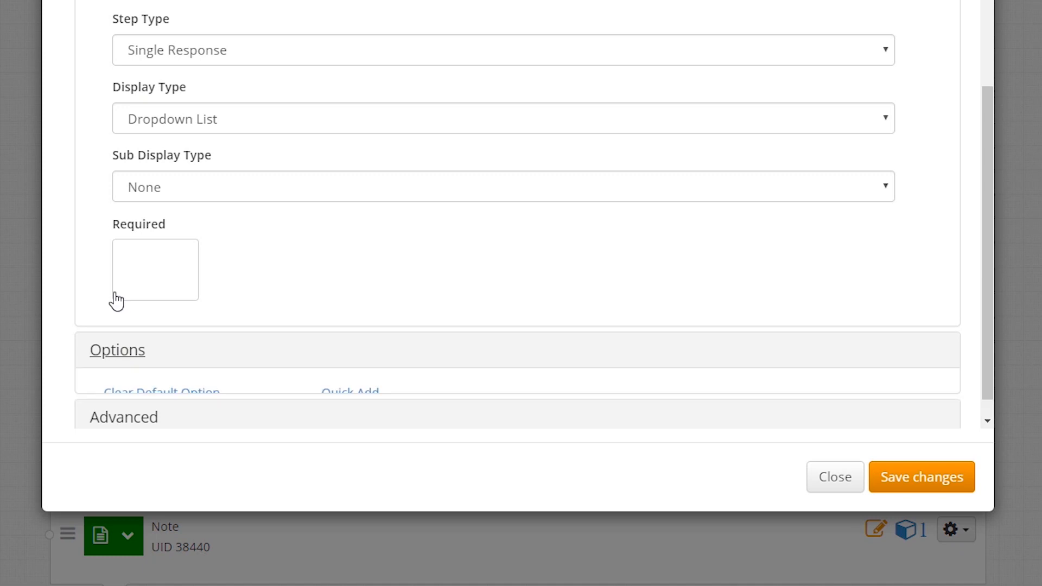
scroll(257, 369, "down", 3)
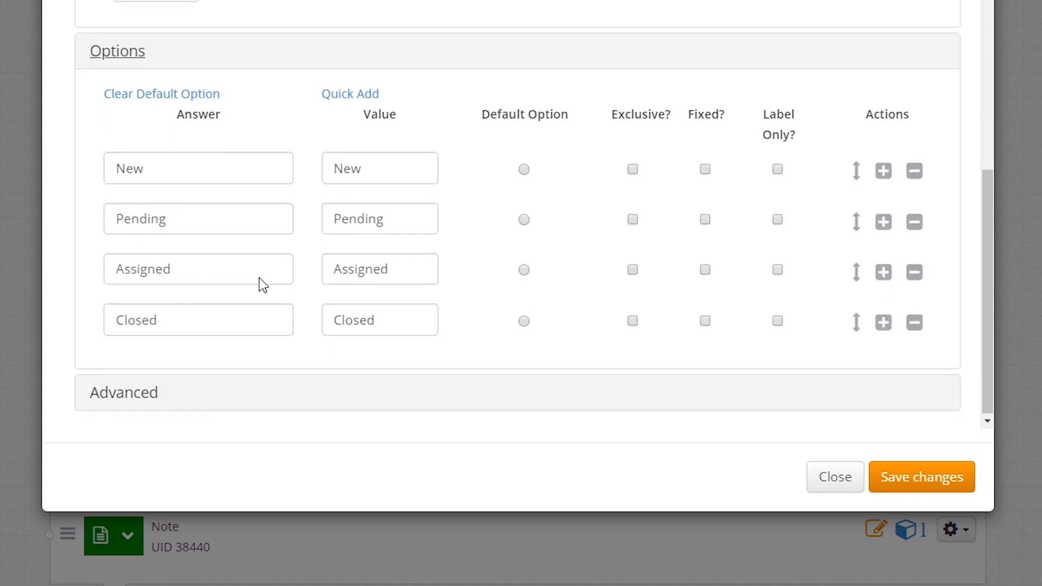
left_click(883, 322)
Step: Enter Removed as the new option's answer and value, then save the step
left_click(151, 369)
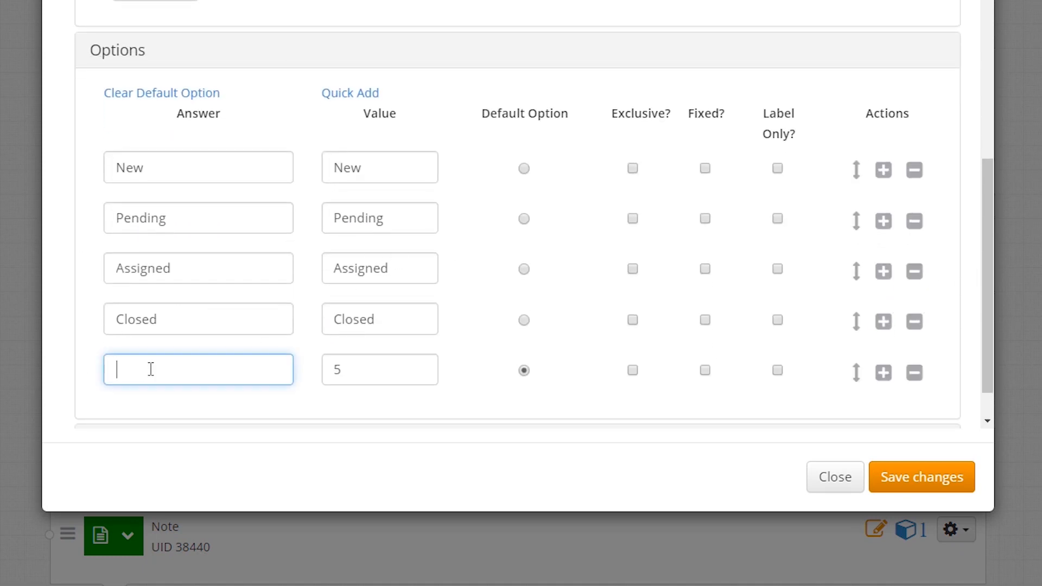
type("Removed")
left_click_drag(337, 360, 325, 357)
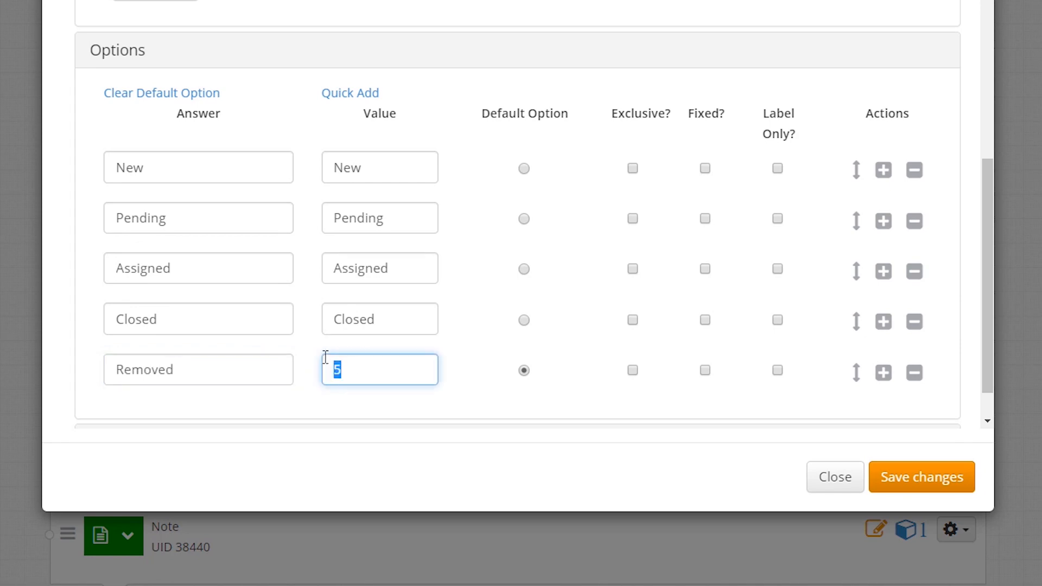
type("Rem")
type("e")
key("BackSpace")
key("BackSpace")
type("moved")
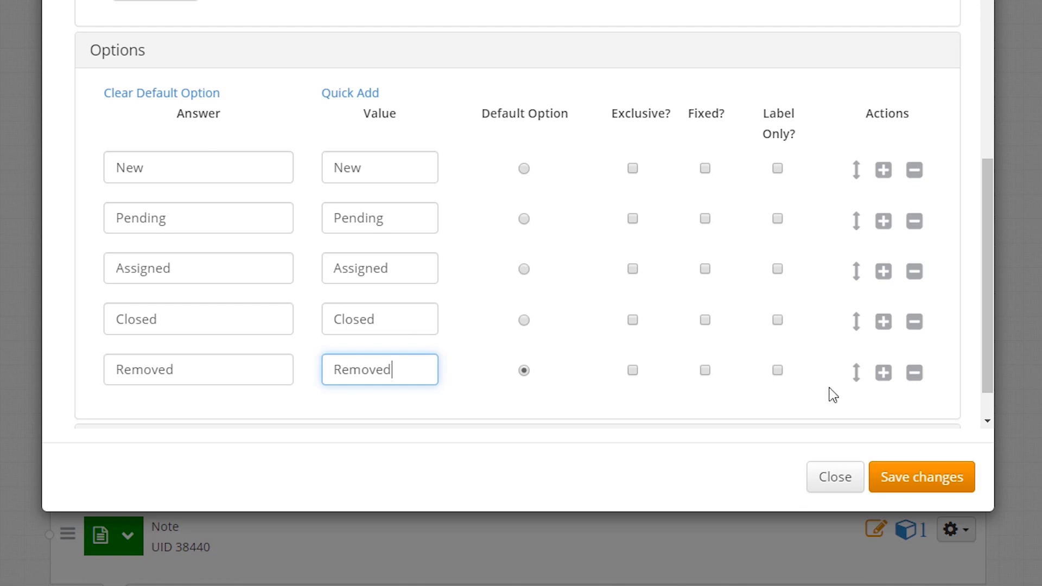
left_click(887, 483)
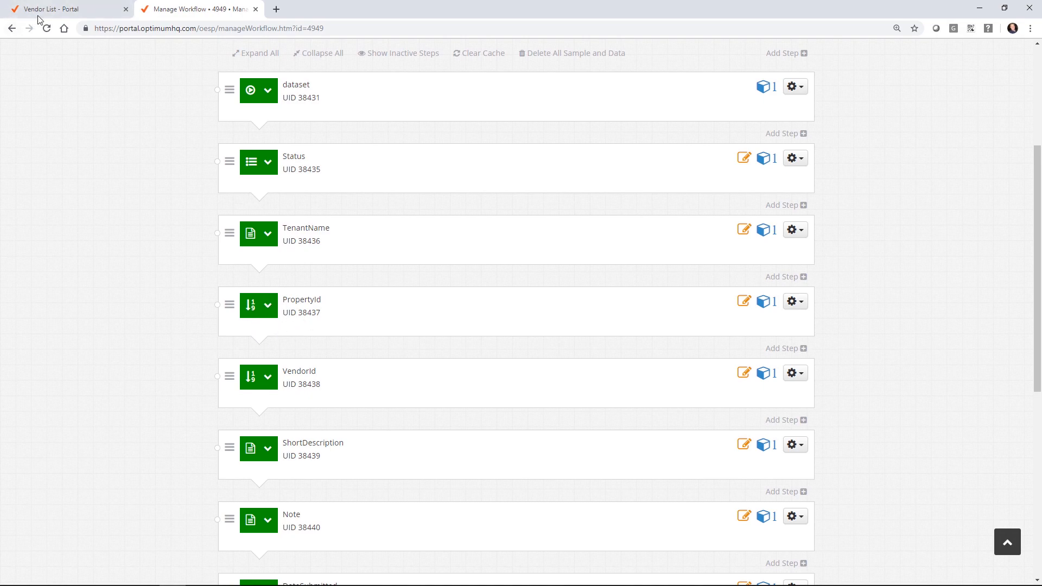
Step: Create a new segment named getAllProperties that returns SAMPLE records
left_click(59, 9)
left_click(70, 136)
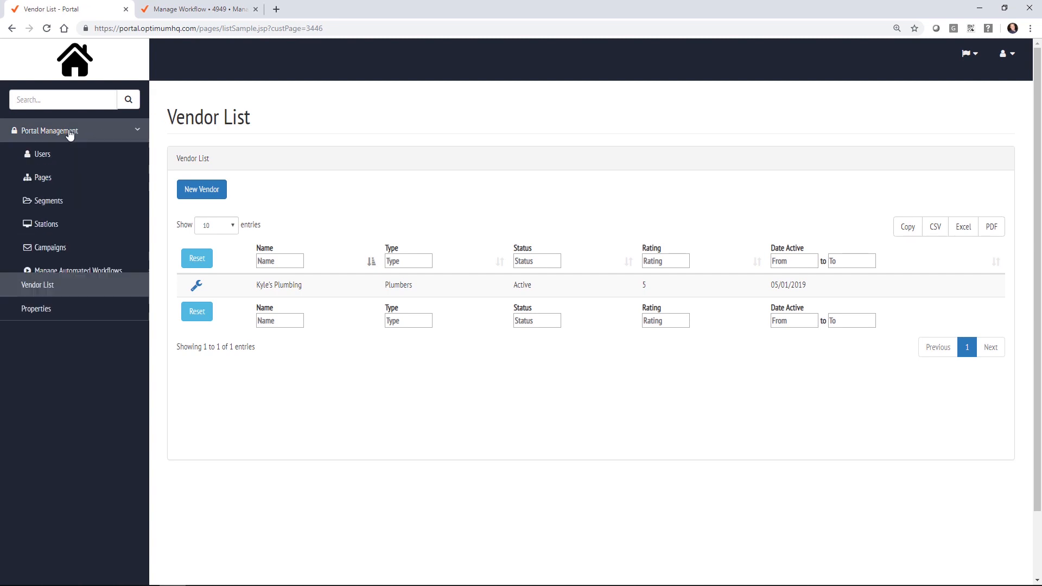
left_click(60, 208)
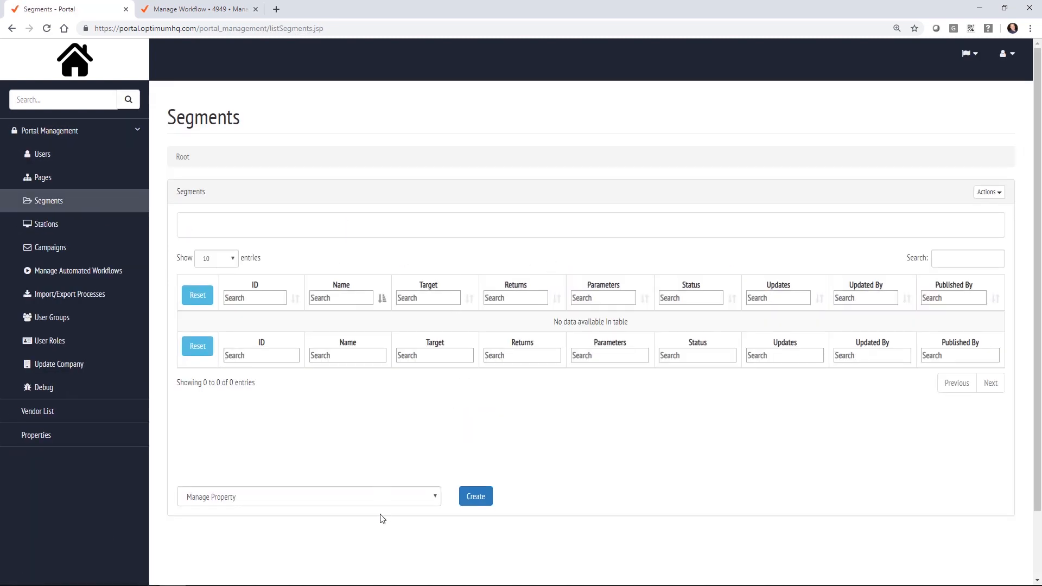
left_click(482, 496)
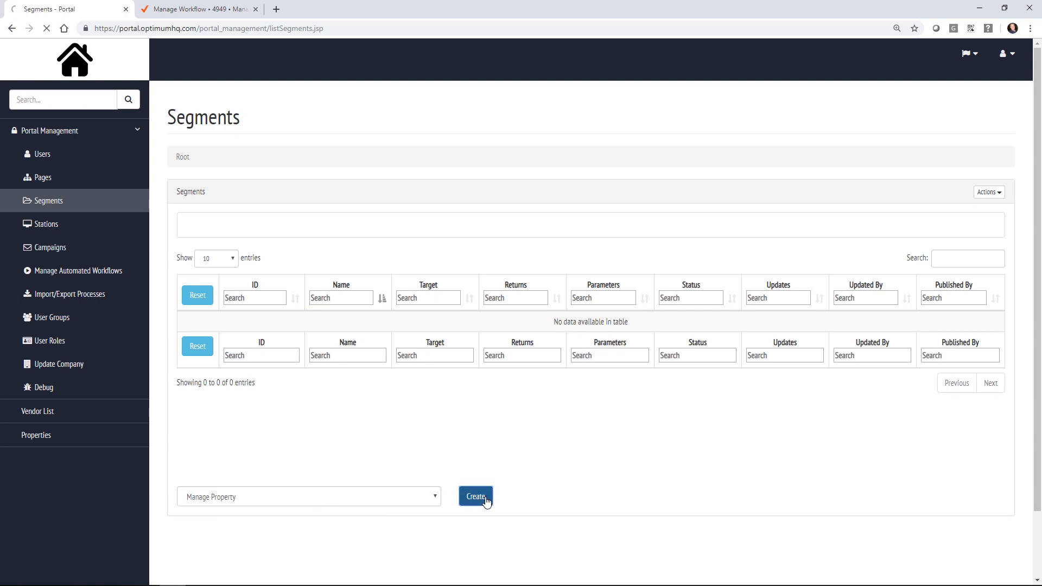
left_click(423, 193)
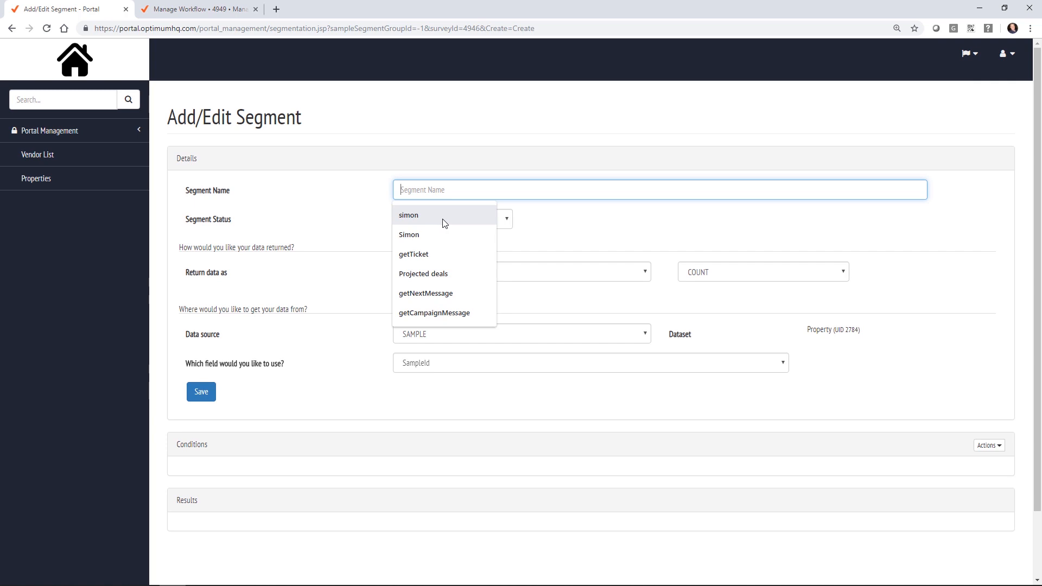
type("get ")
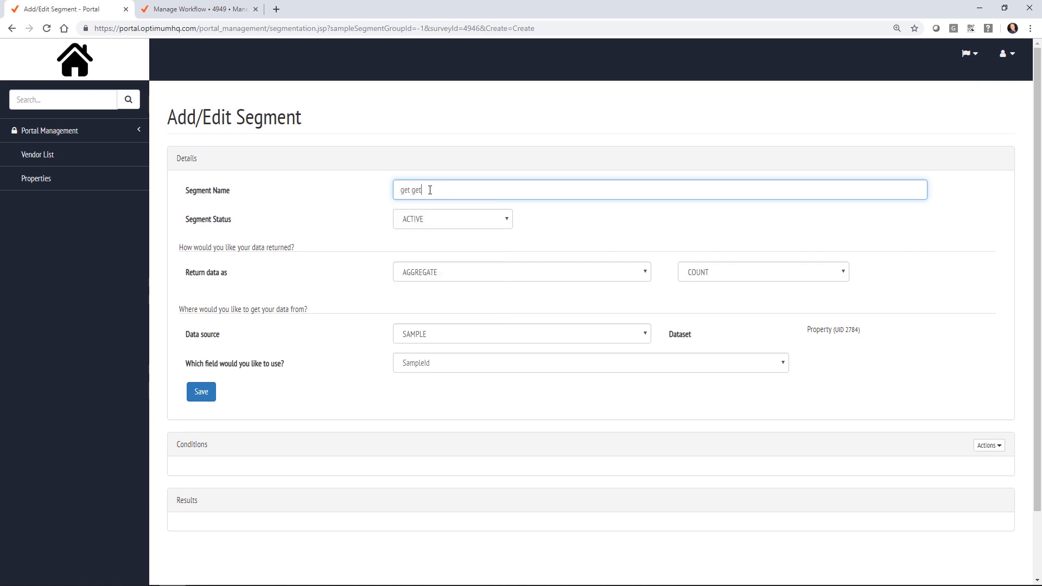
type("AllProperties")
left_click(470, 272)
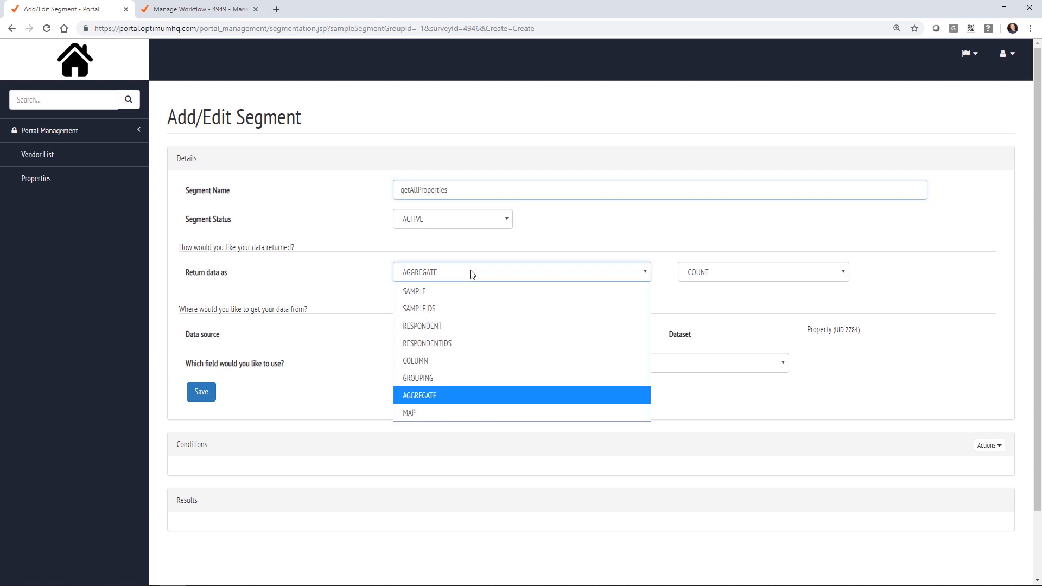
left_click(455, 296)
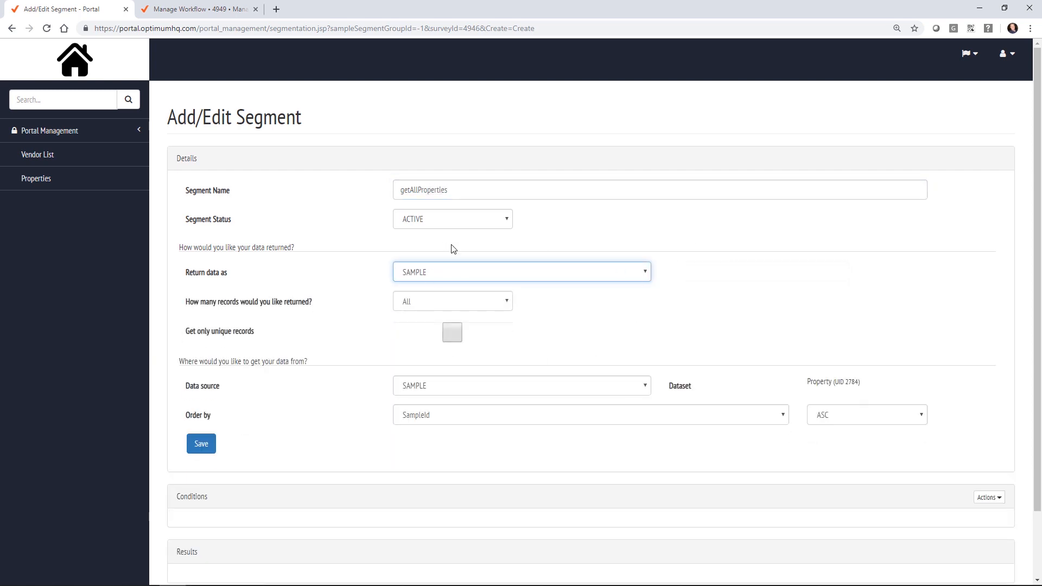
left_click(198, 445)
left_click(199, 445)
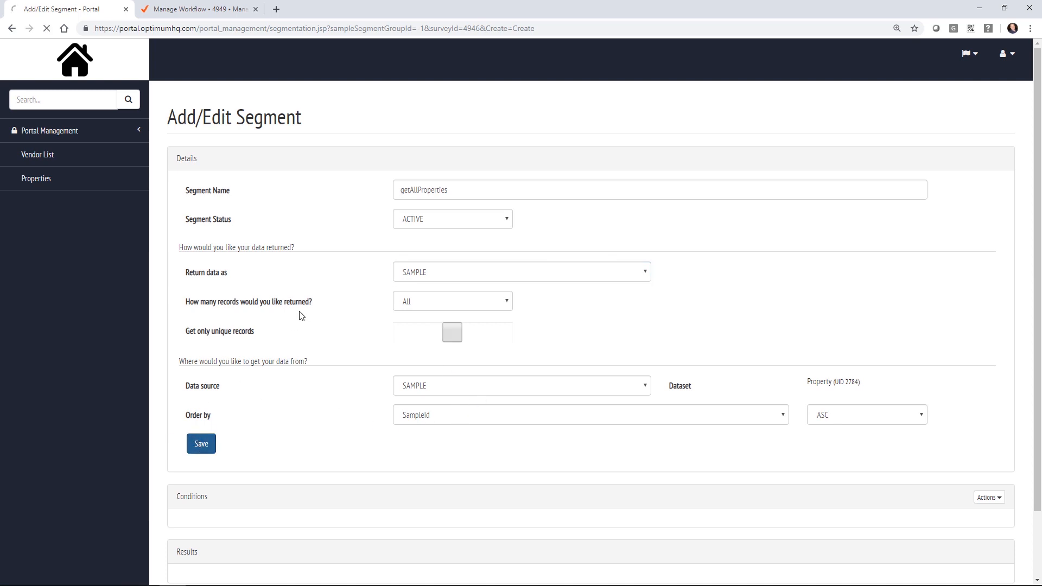
Step: Add the condition Status = Occupied to the segment
scroll(309, 326, "down", 4)
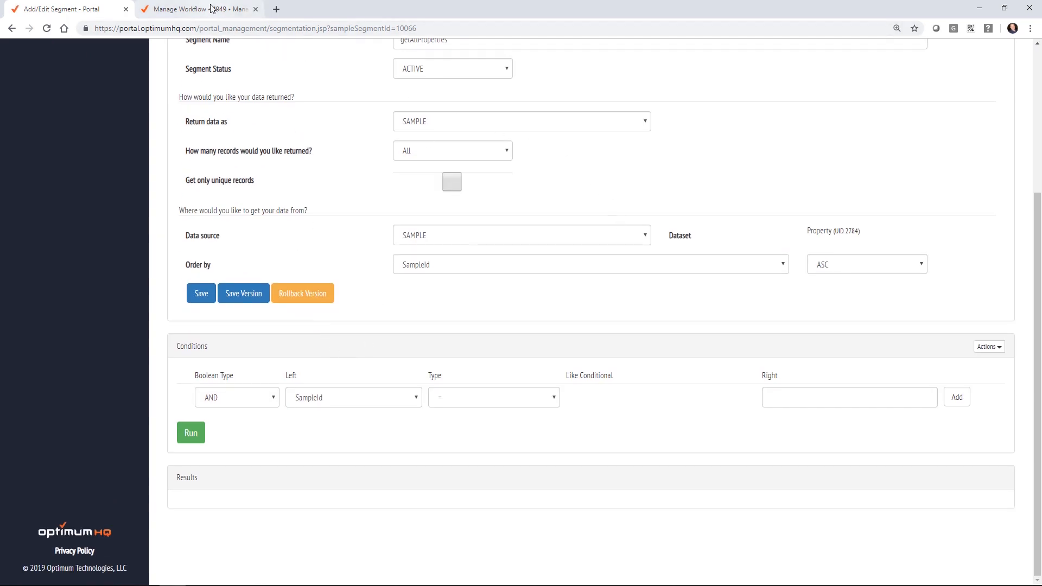
left_click(361, 398)
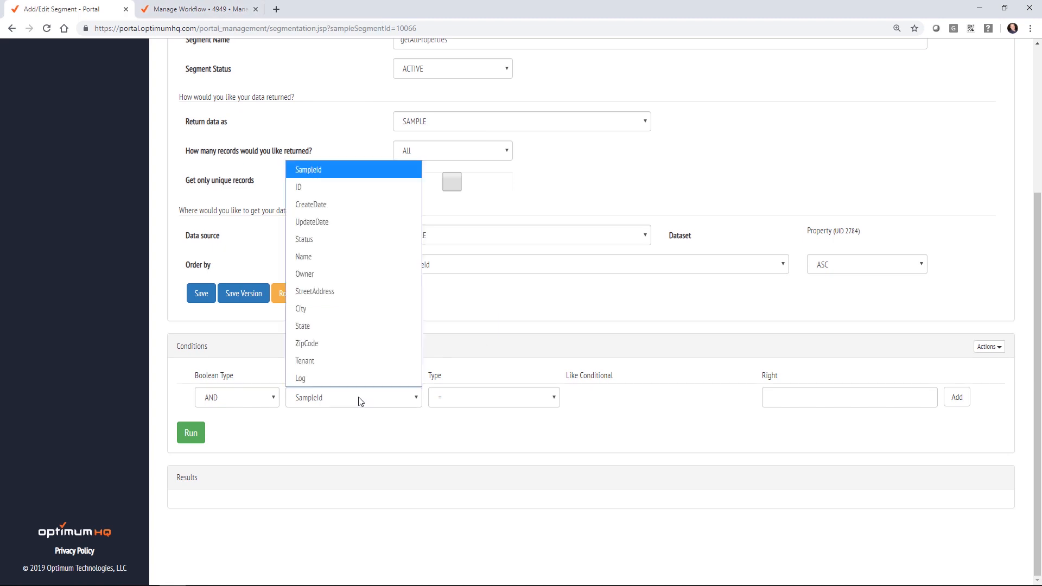
left_click(355, 239)
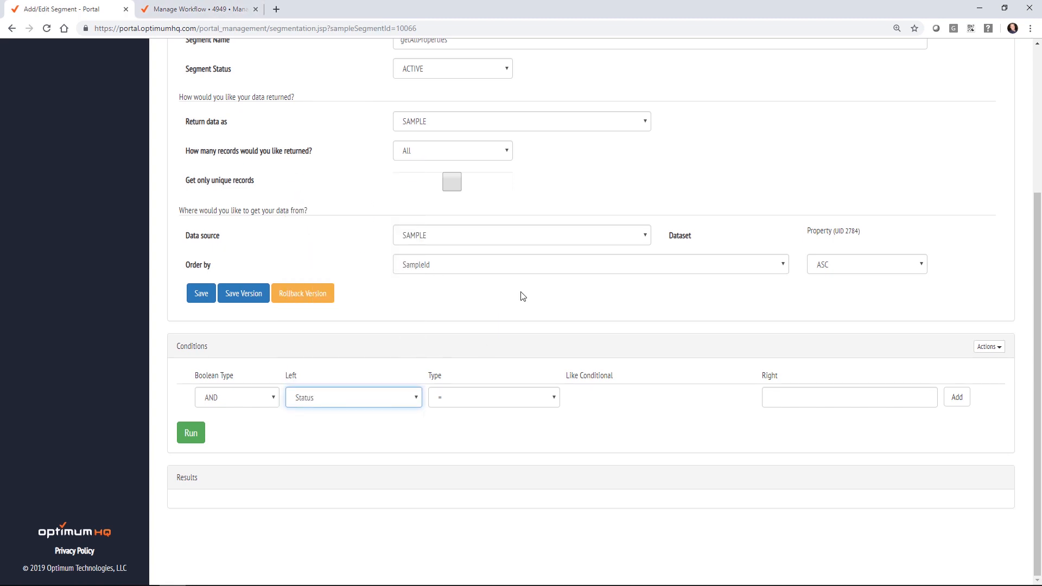
left_click(786, 397)
type("0ccu")
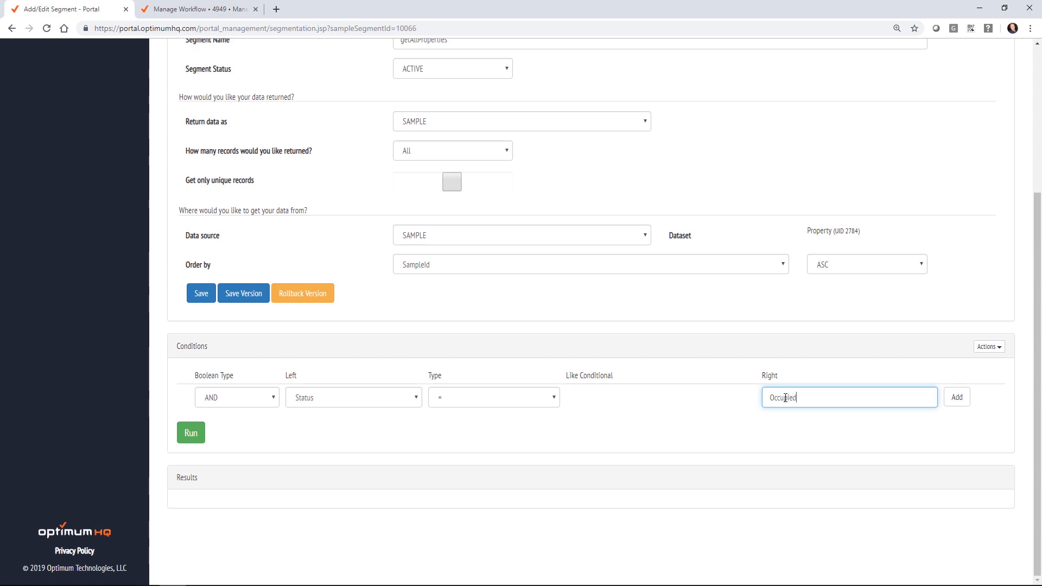
left_click(956, 397)
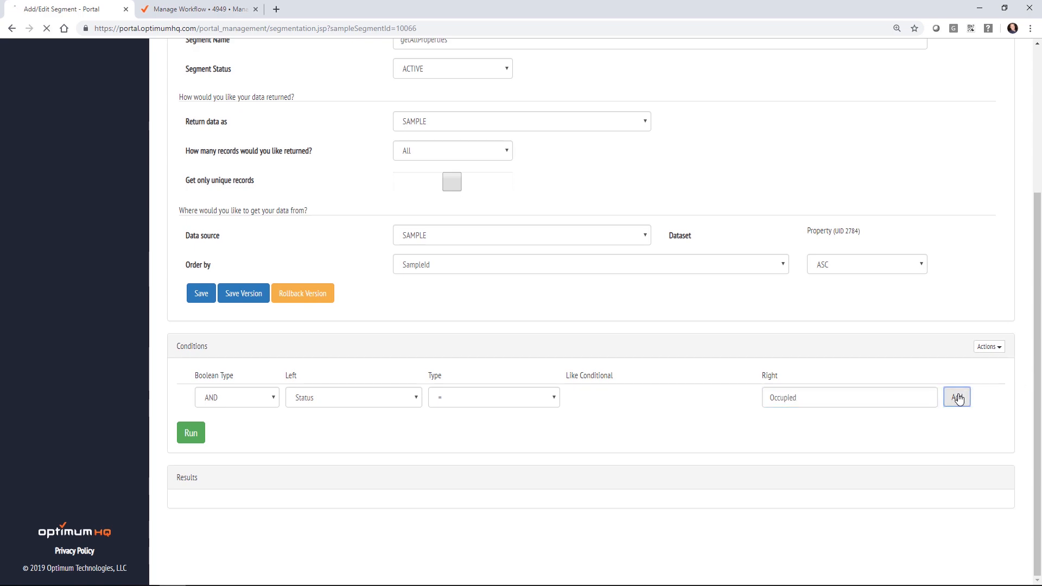
scroll(686, 360, "down", 4)
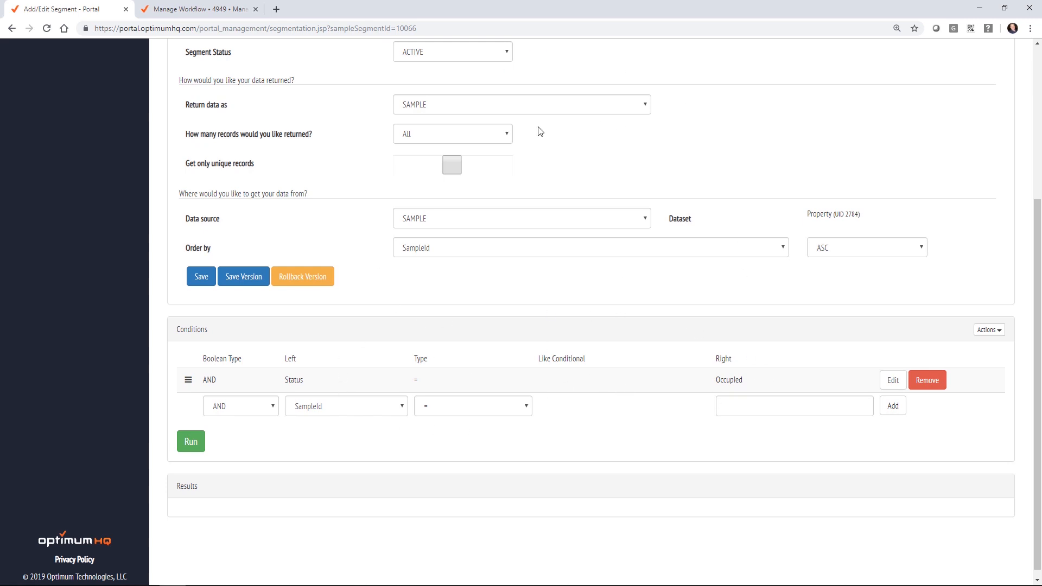
scroll(550, 247, "up", 4)
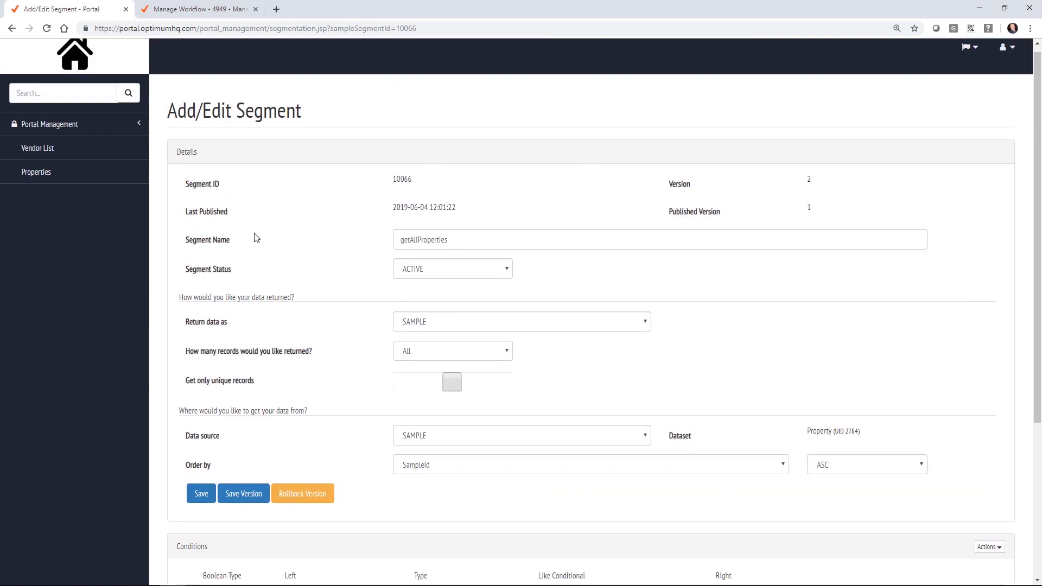
Step: Save and publish the segment as version 'initial version', then select its ID 10066
left_click(243, 493)
left_click(457, 131)
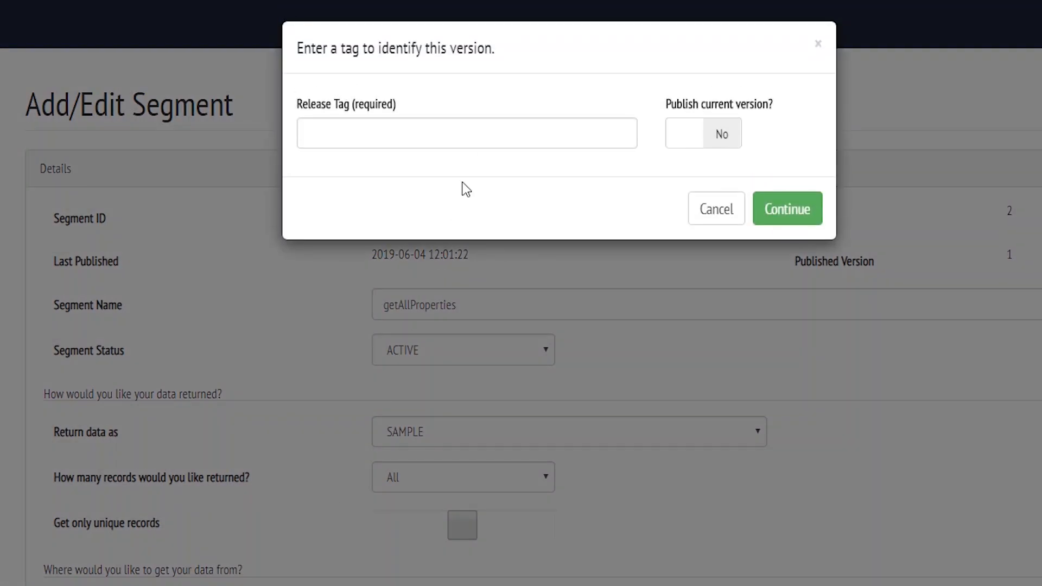
type("initial version")
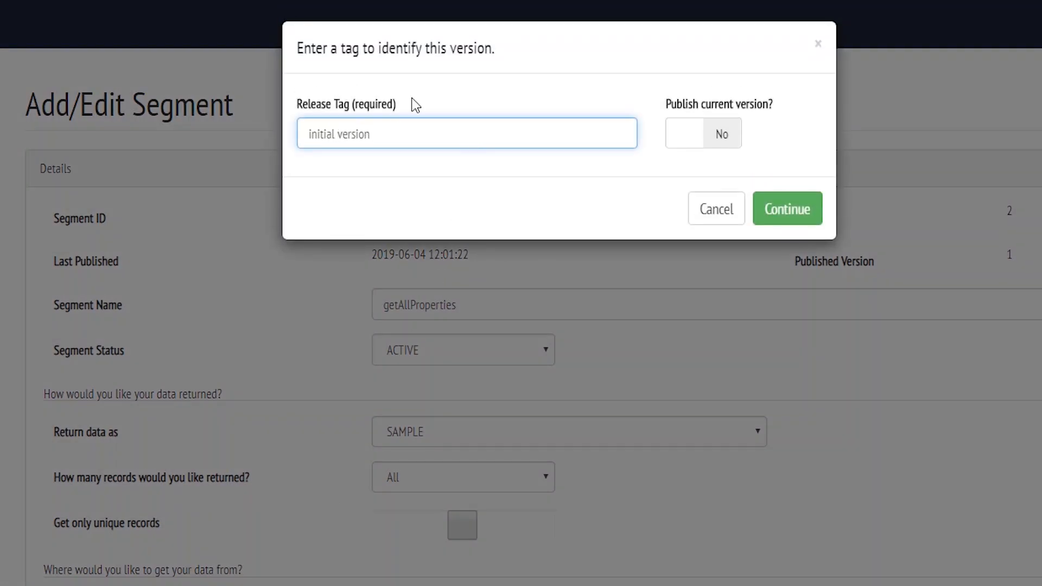
left_click(721, 133)
left_click(780, 212)
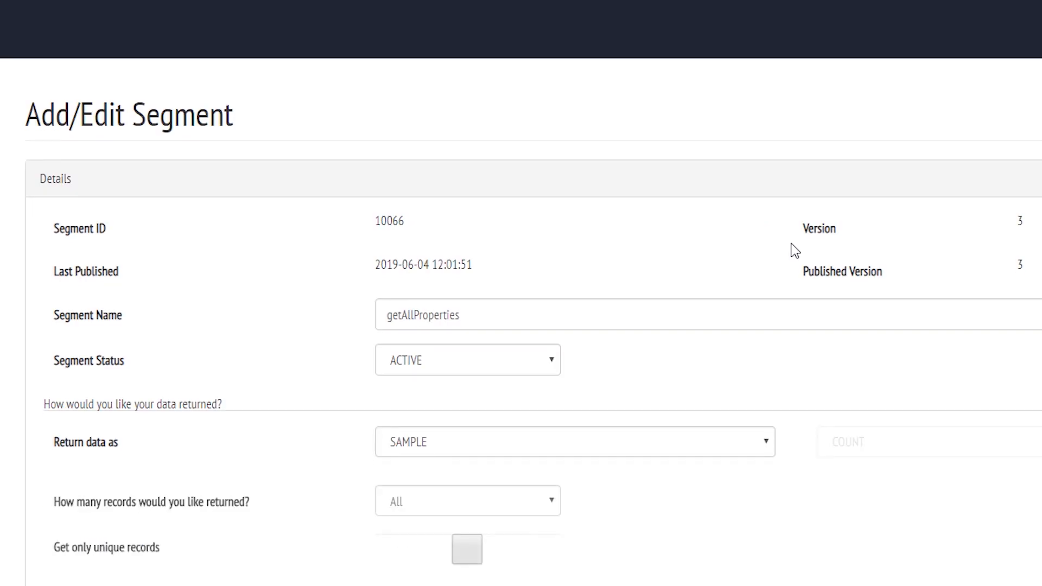
left_click_drag(371, 225, 402, 221)
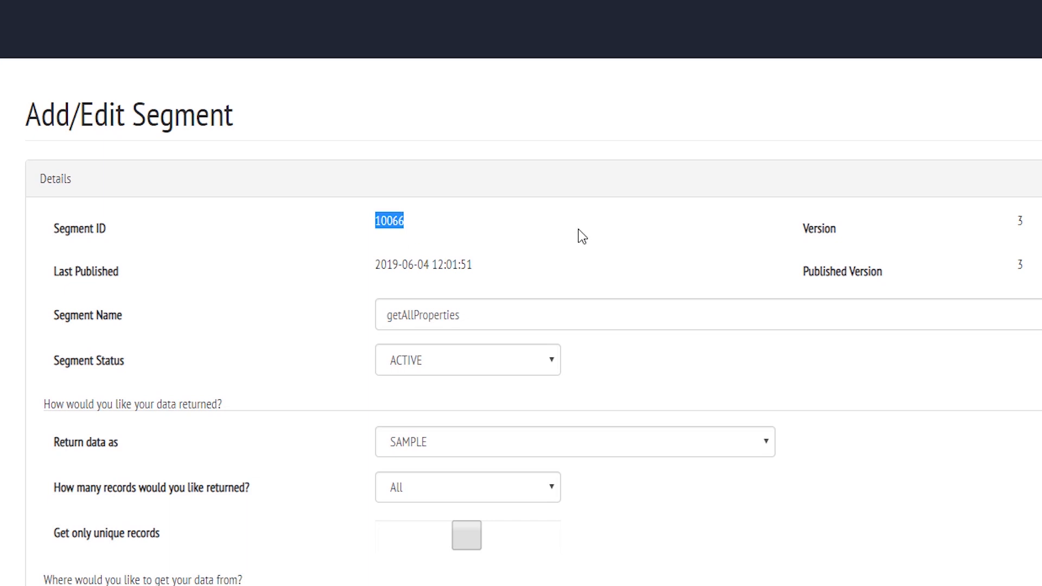
scroll(488, 326, "down", 5)
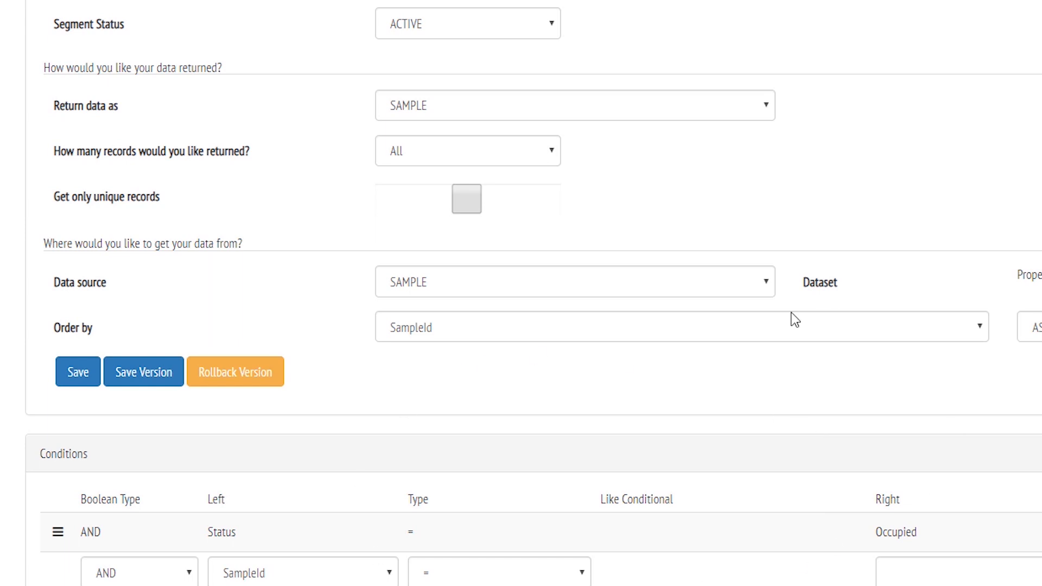
scroll(319, 251, "up", 3)
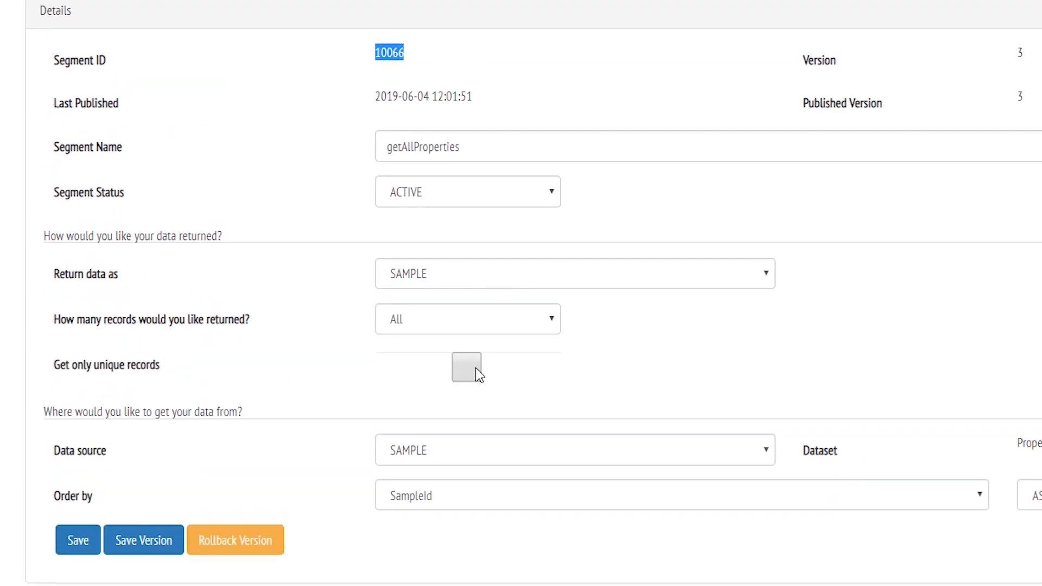
Step: Order the segment by Name and publish it as version 'order change'
left_click(476, 498)
left_click(481, 279)
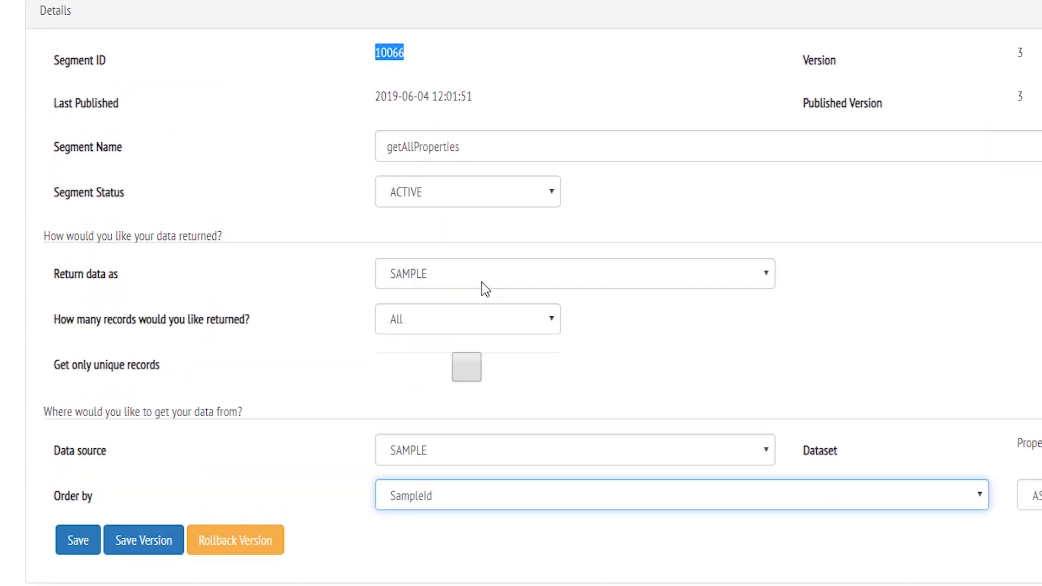
left_click(144, 543)
left_click(474, 130)
type("order change")
left_click(730, 133)
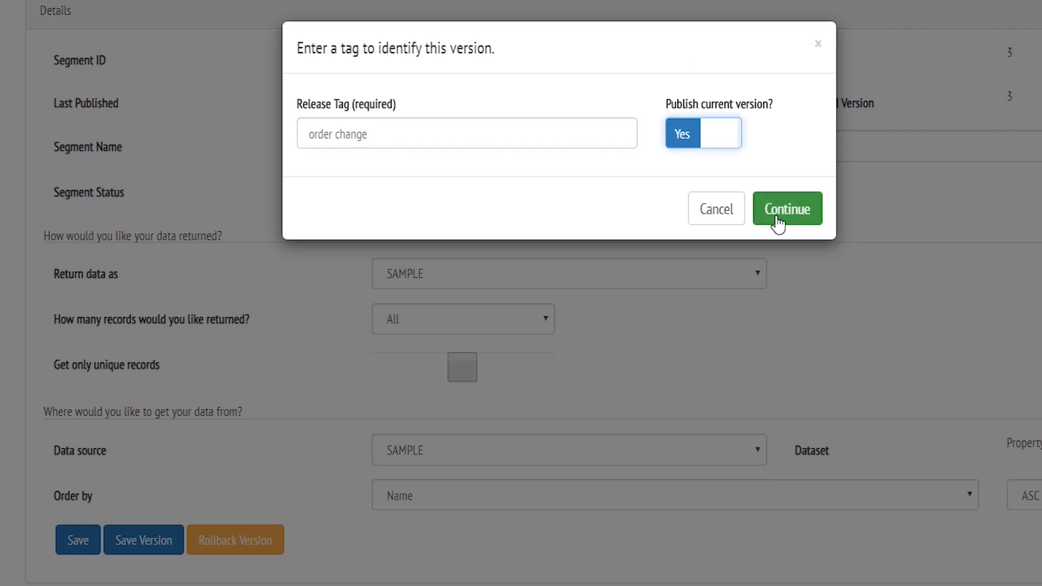
left_click(777, 216)
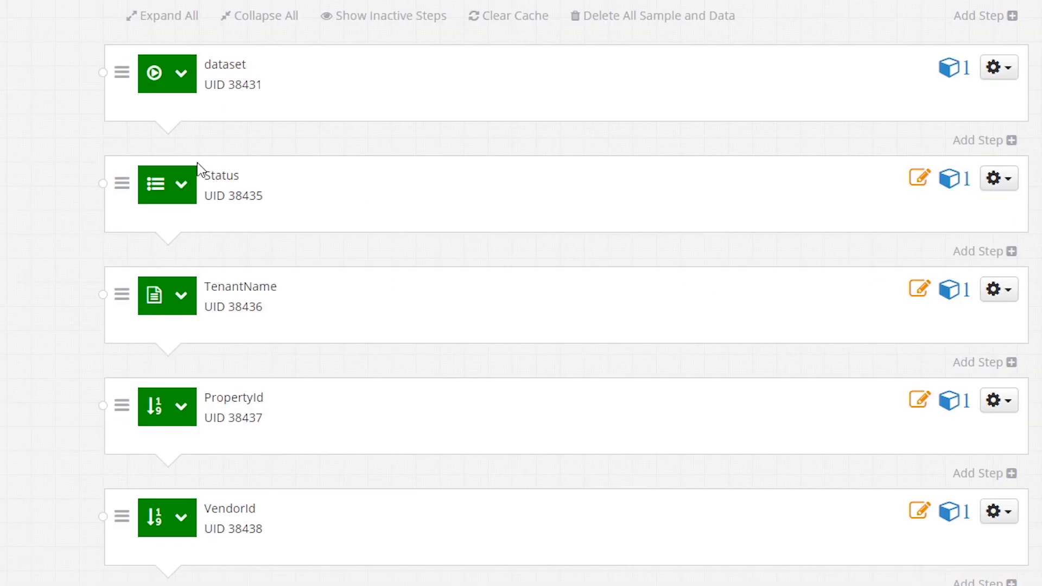
Step: Change the PropertyId step type to Text, accepting the reset
left_click(1014, 401)
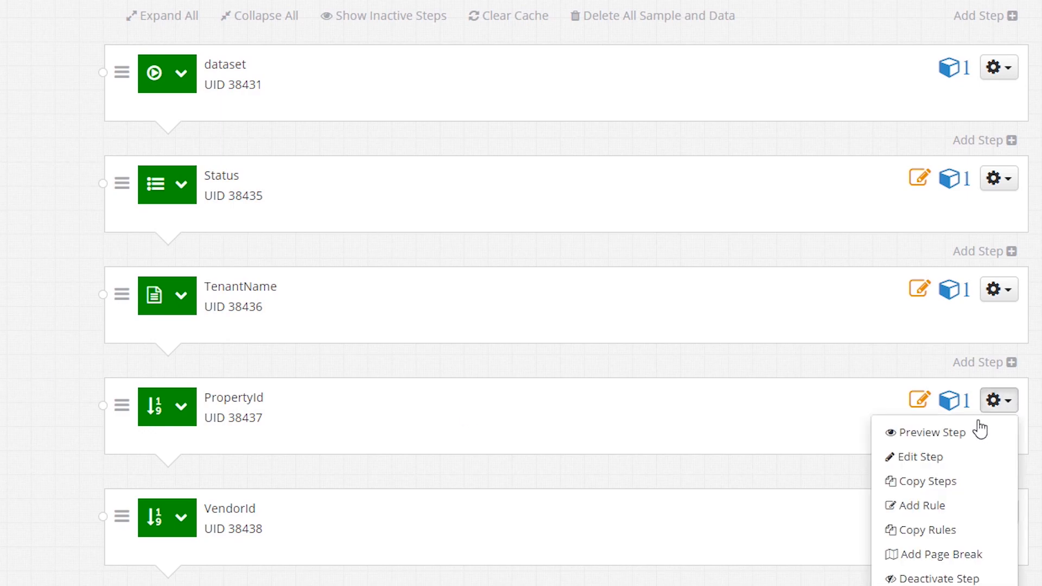
left_click(942, 459)
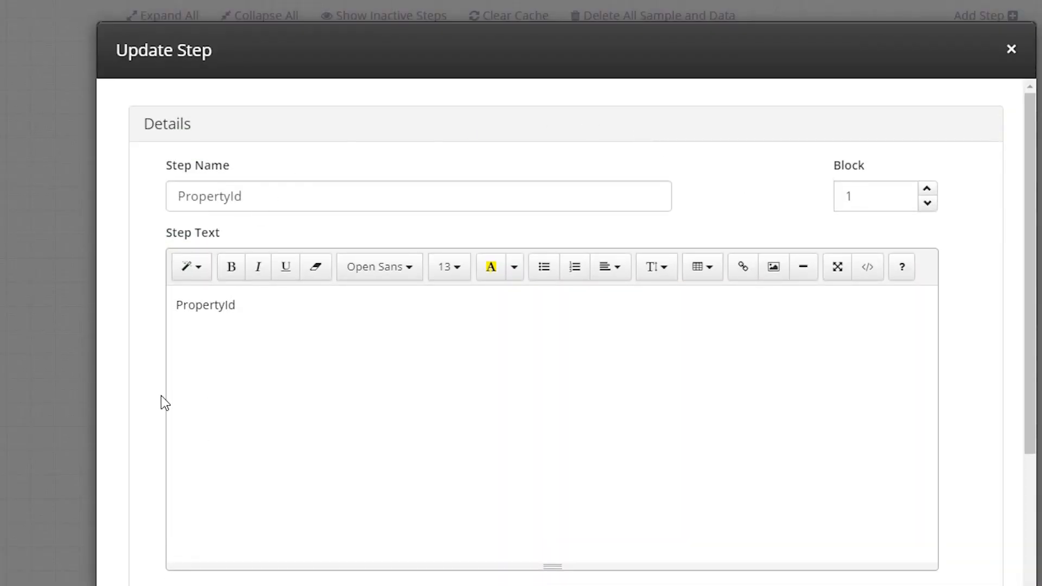
scroll(161, 400, "down", 2)
left_click(260, 542)
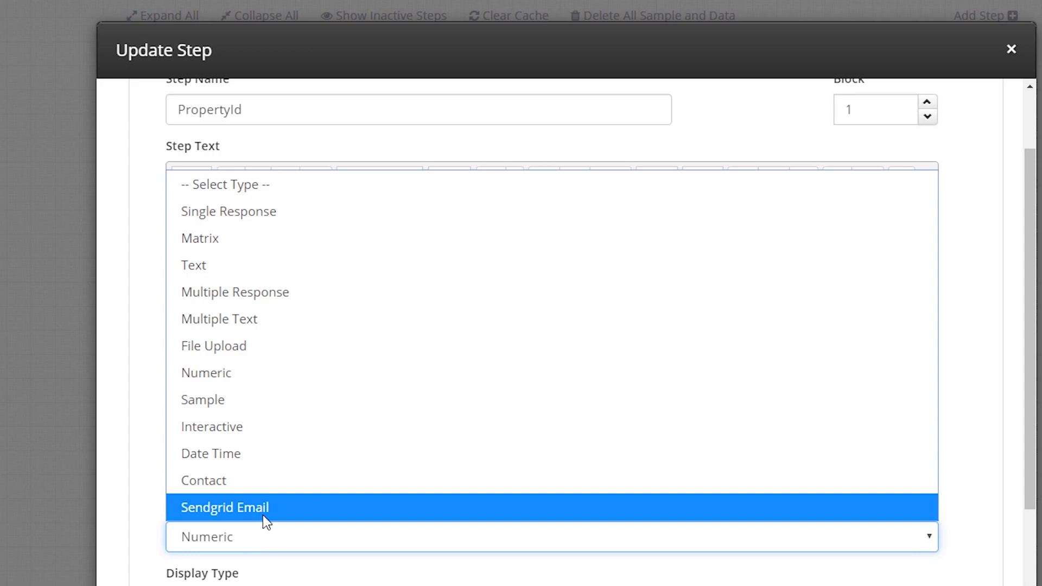
left_click(316, 274)
left_click(643, 386)
Step: Set its display type to Target Values with [SampleSegment.10066] and save
scroll(298, 479, "down", 4)
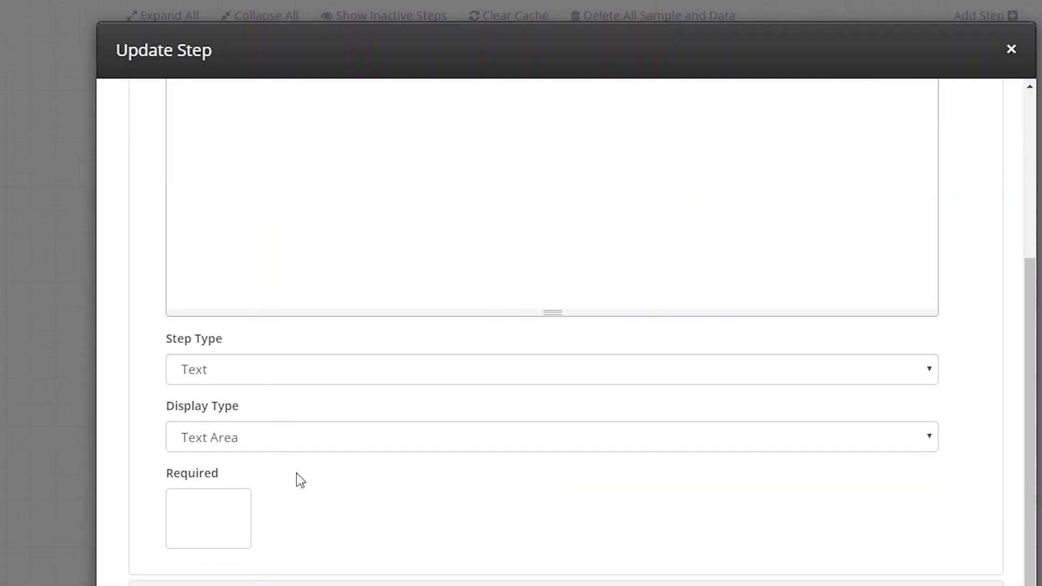
left_click(232, 432)
left_click(243, 546)
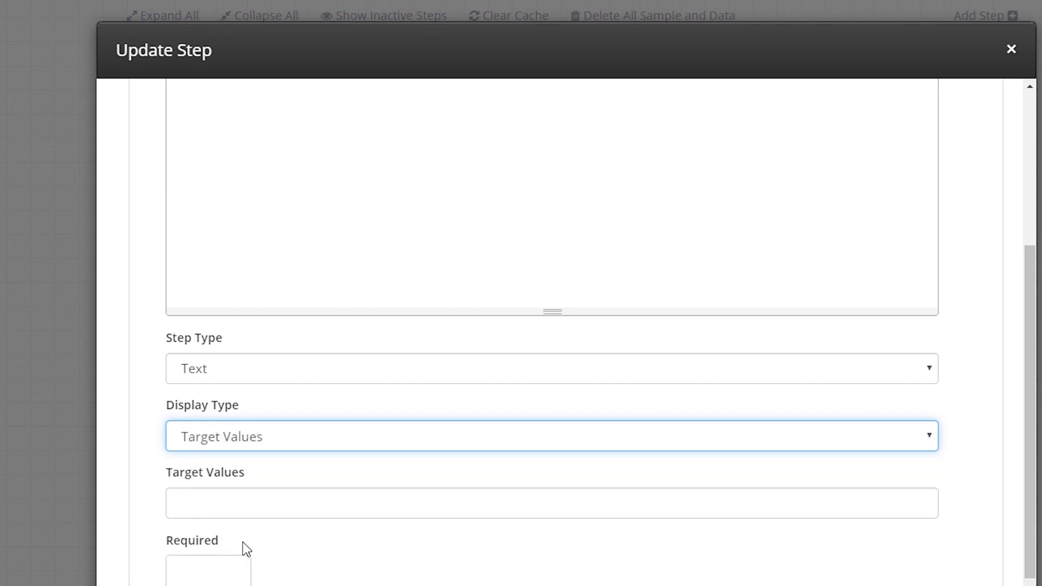
left_click(286, 504)
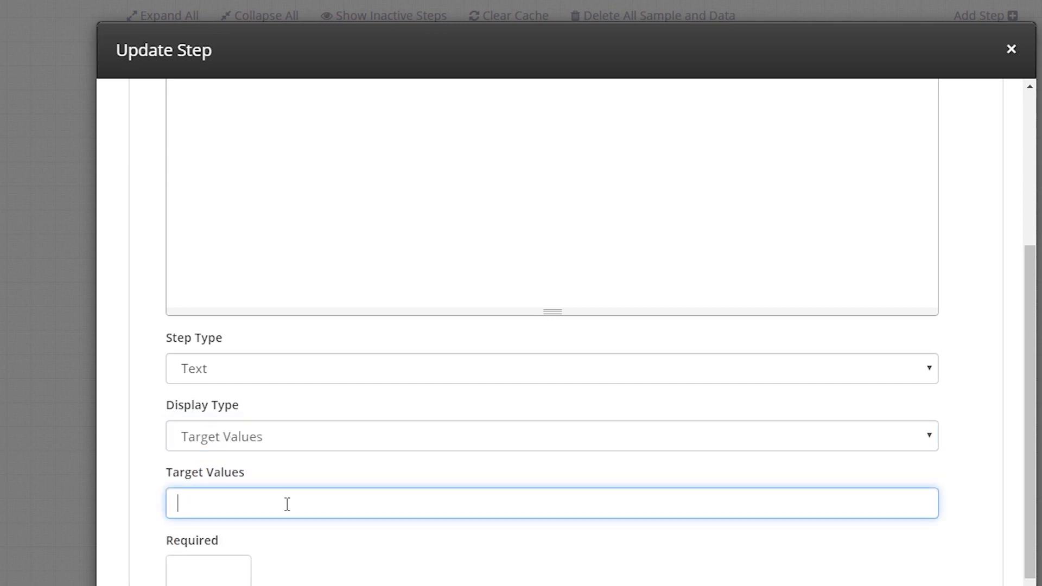
type("[SampleSegment")
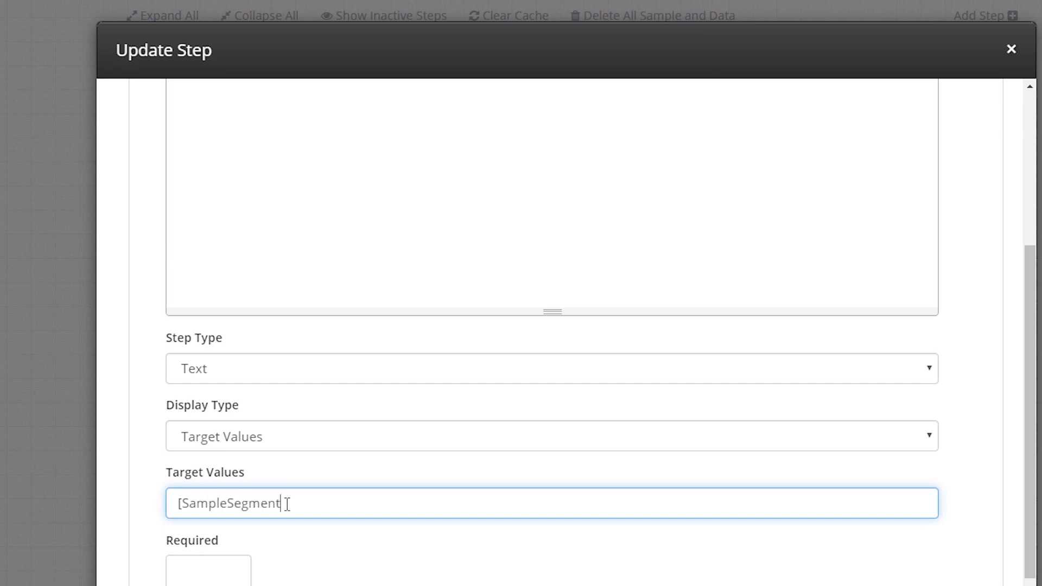
type(".0066]")
scroll(431, 438, "down", 1)
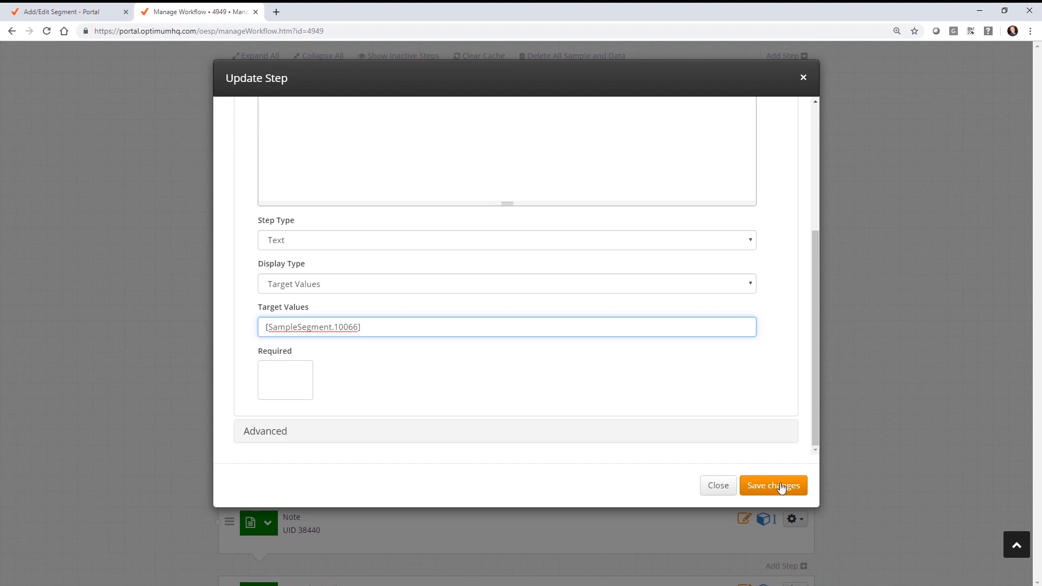
left_click(782, 486)
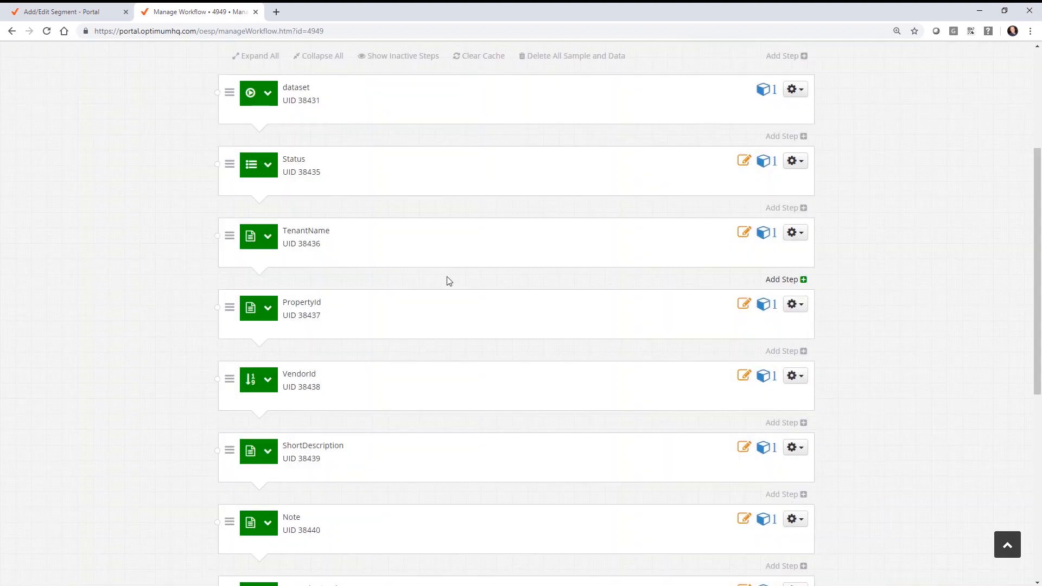
left_click(79, 11)
Step: Go to the portal segment list and switch to the Vendor dataset
left_click(12, 31)
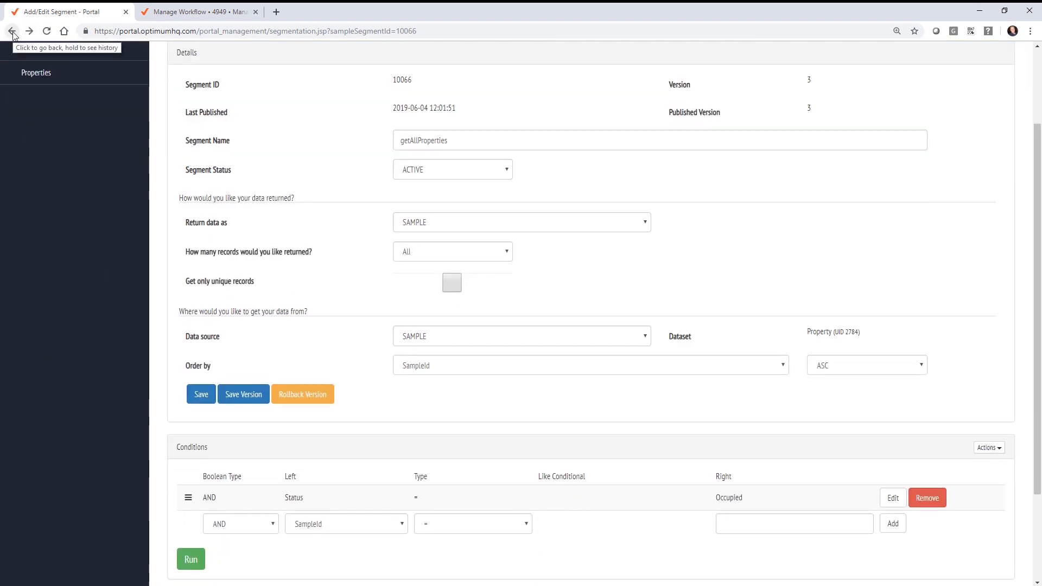
left_click(11, 32)
left_click(38, 130)
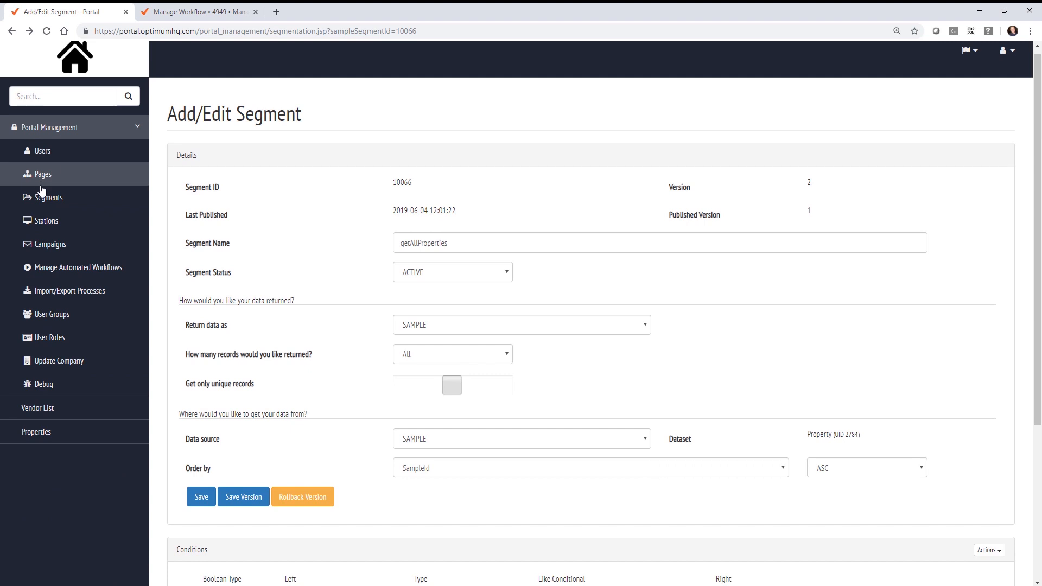
left_click(42, 198)
left_click(407, 510)
left_click(347, 546)
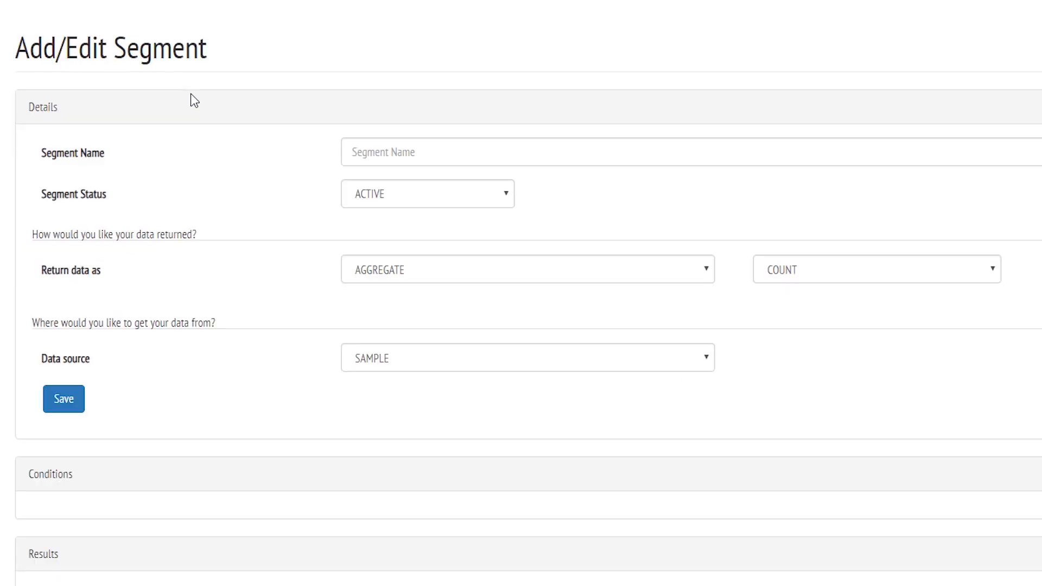
Step: Create a getVendors segment returning SAMPLE records, ordered by Name
left_click(380, 274)
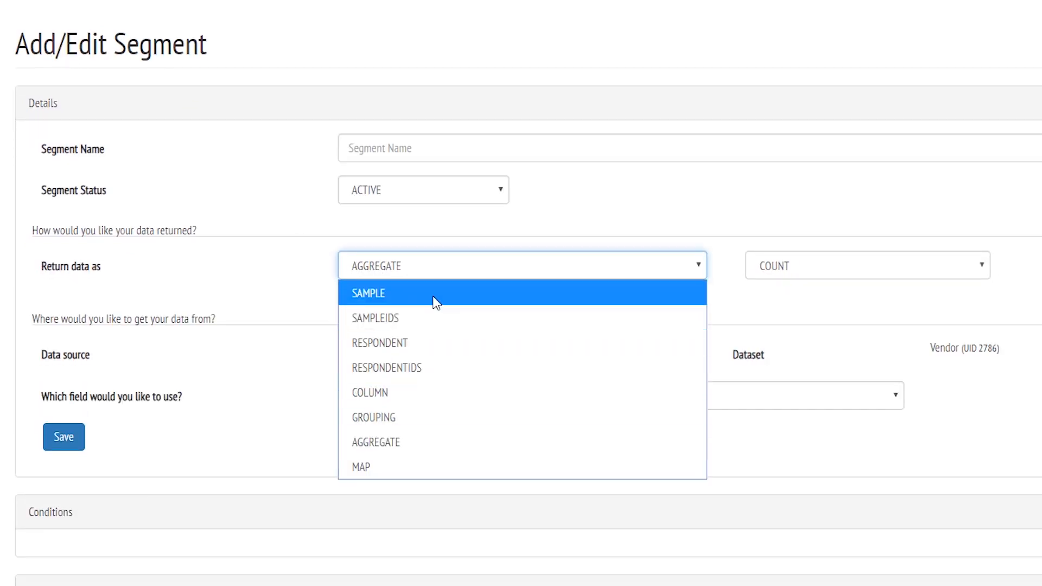
left_click(434, 295)
left_click(441, 158)
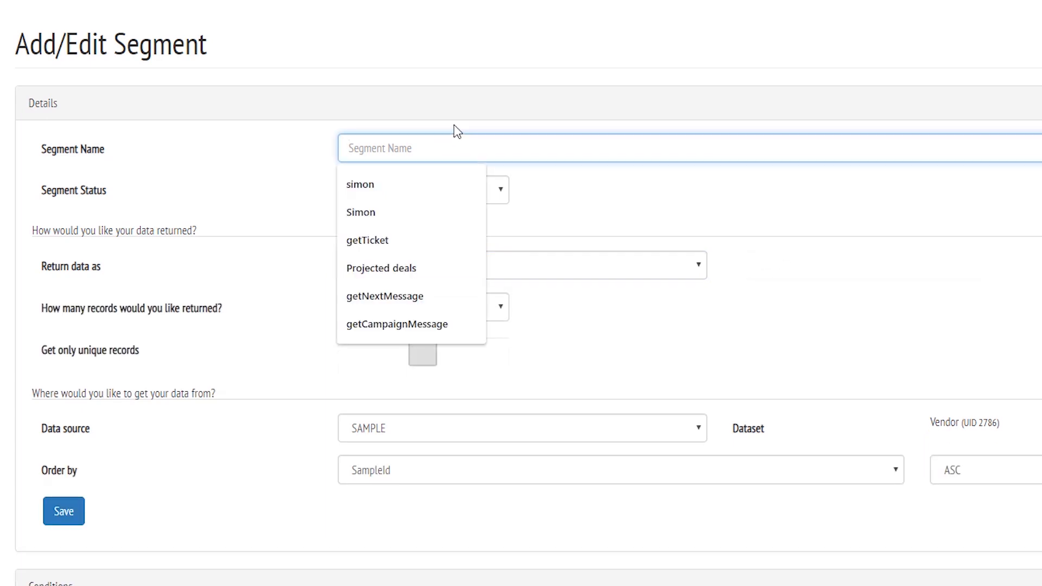
type("get")
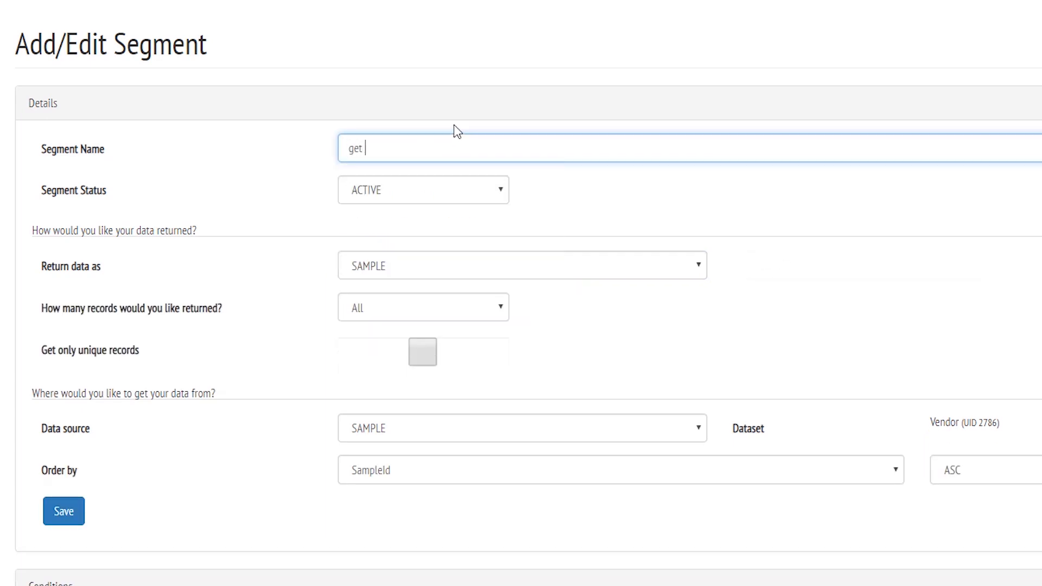
type("Vendors")
left_click(384, 472)
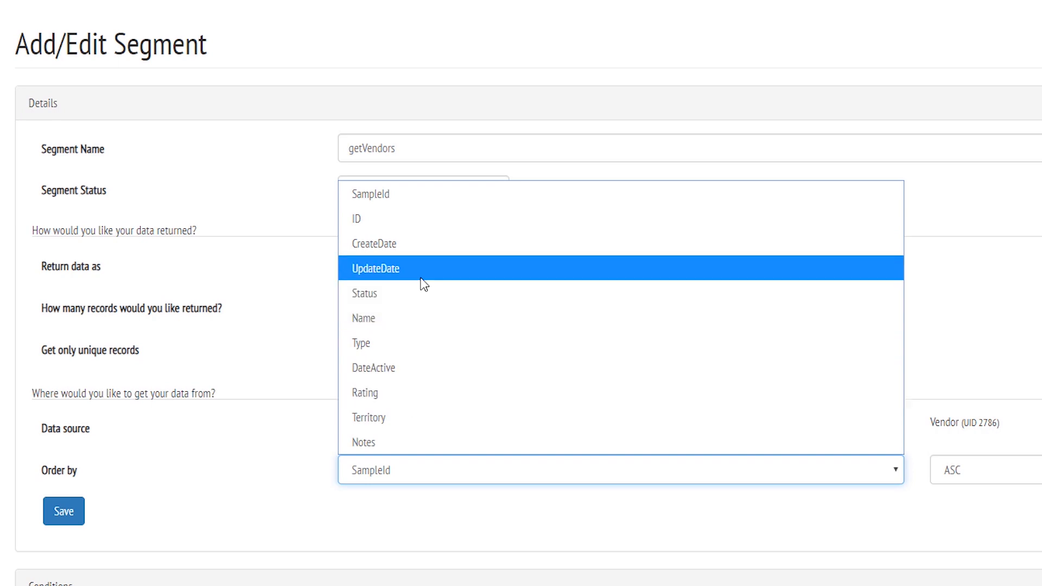
left_click(424, 320)
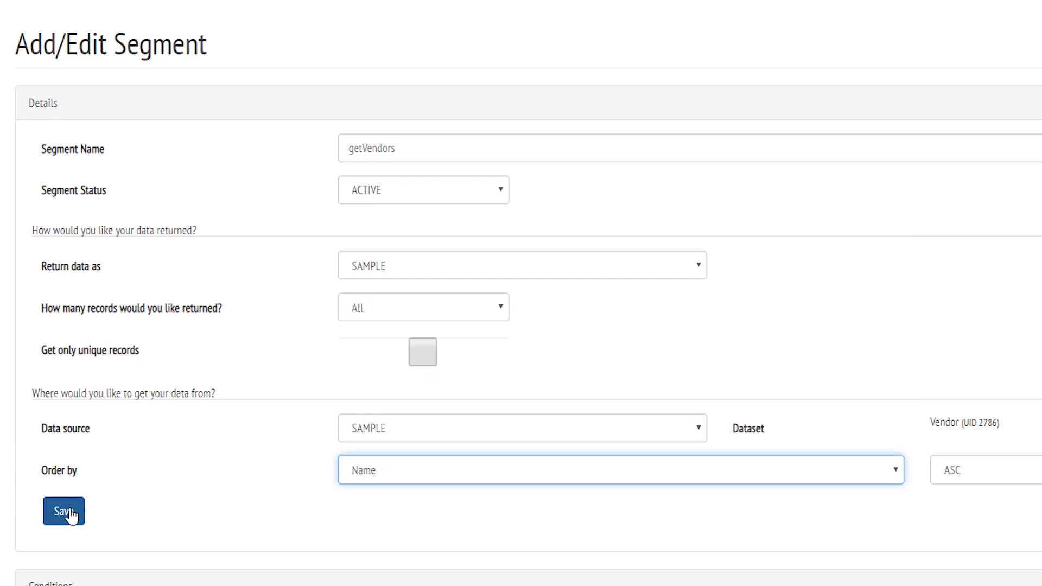
left_click(64, 511)
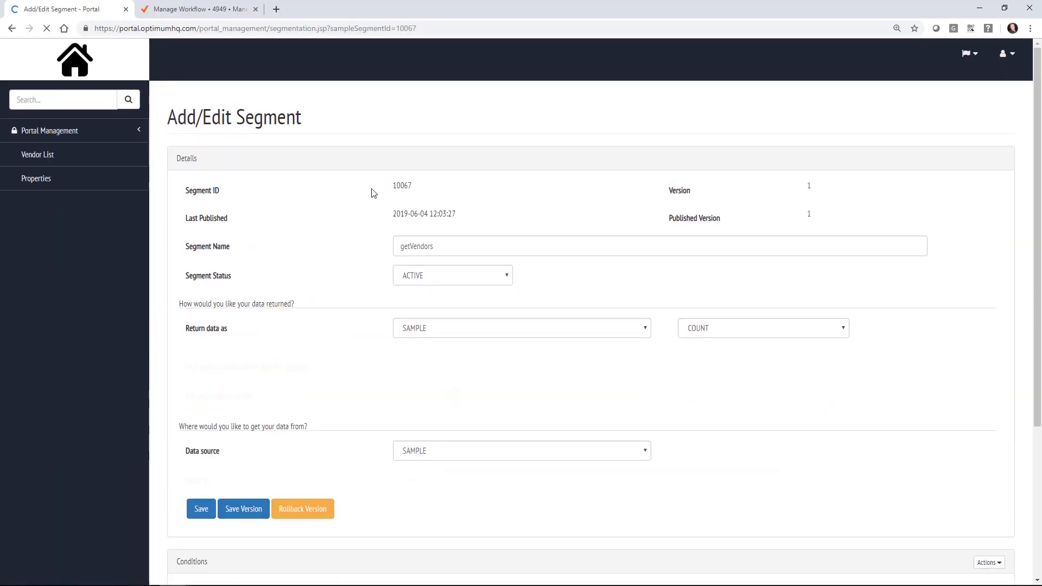
Step: Add the condition Status = Active to the segment
scroll(356, 239, "down", 4)
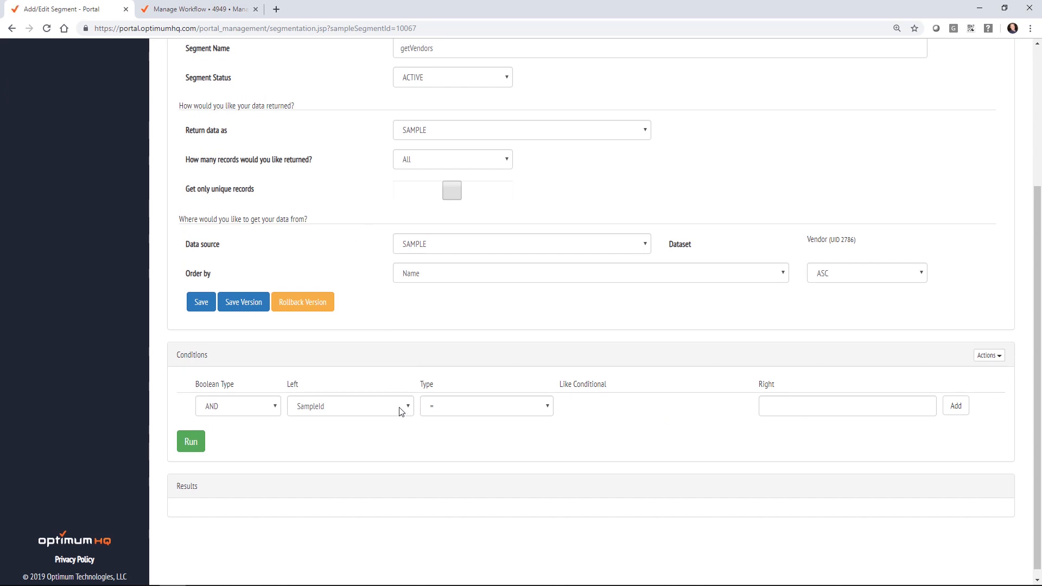
left_click(394, 413)
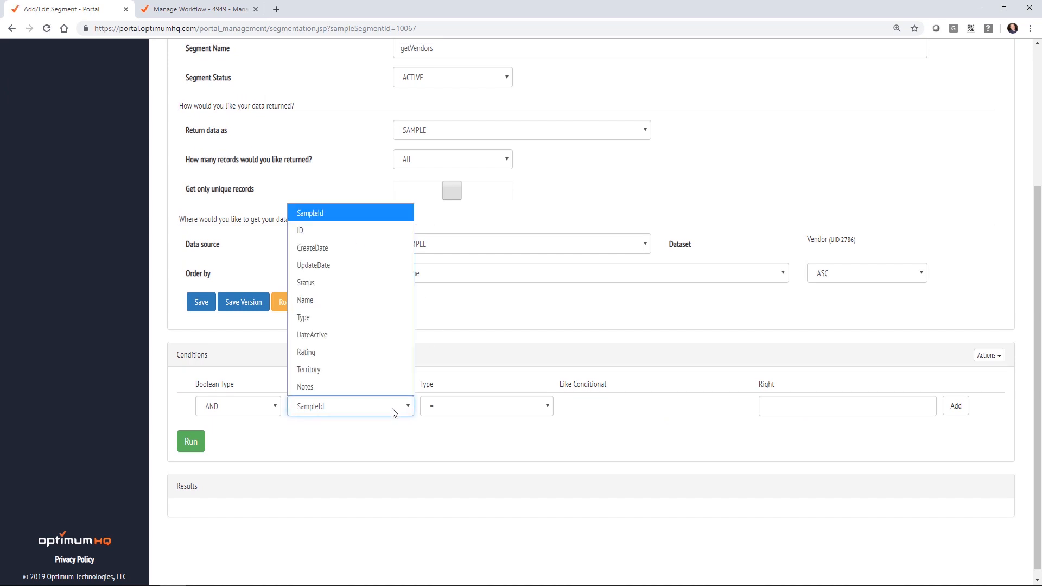
left_click(368, 285)
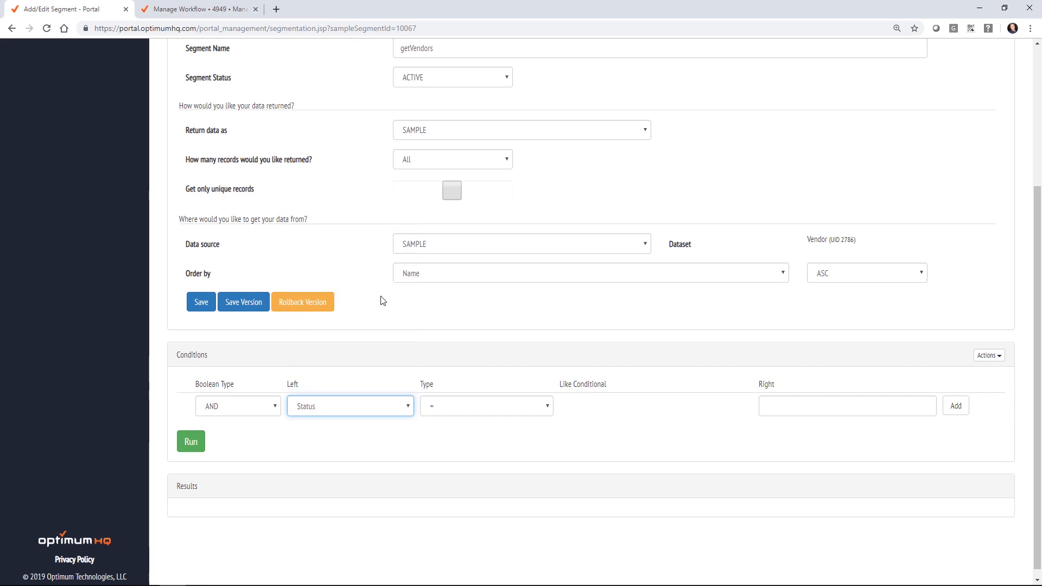
left_click(766, 406)
type("Active")
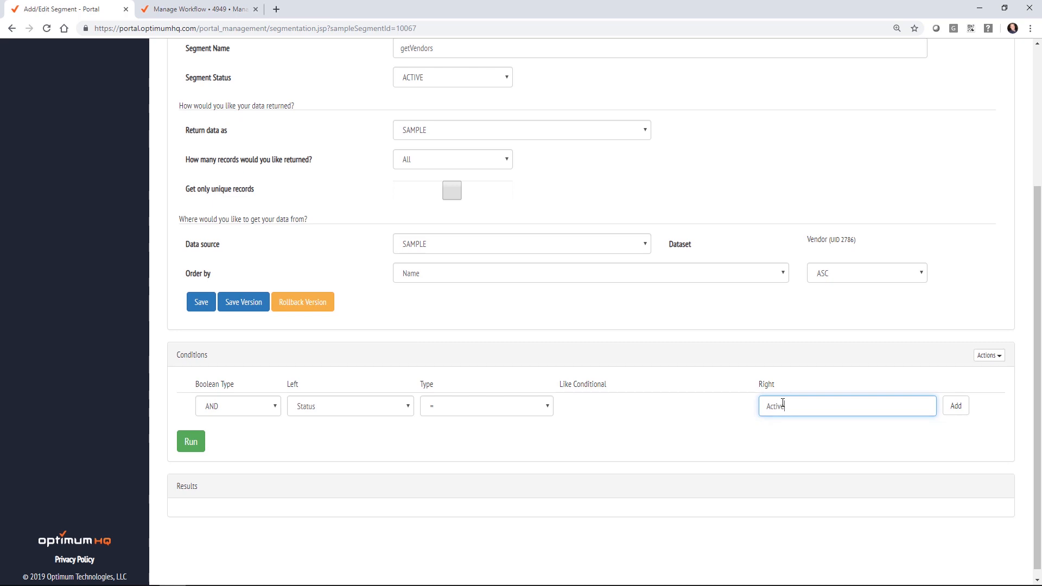
left_click(954, 411)
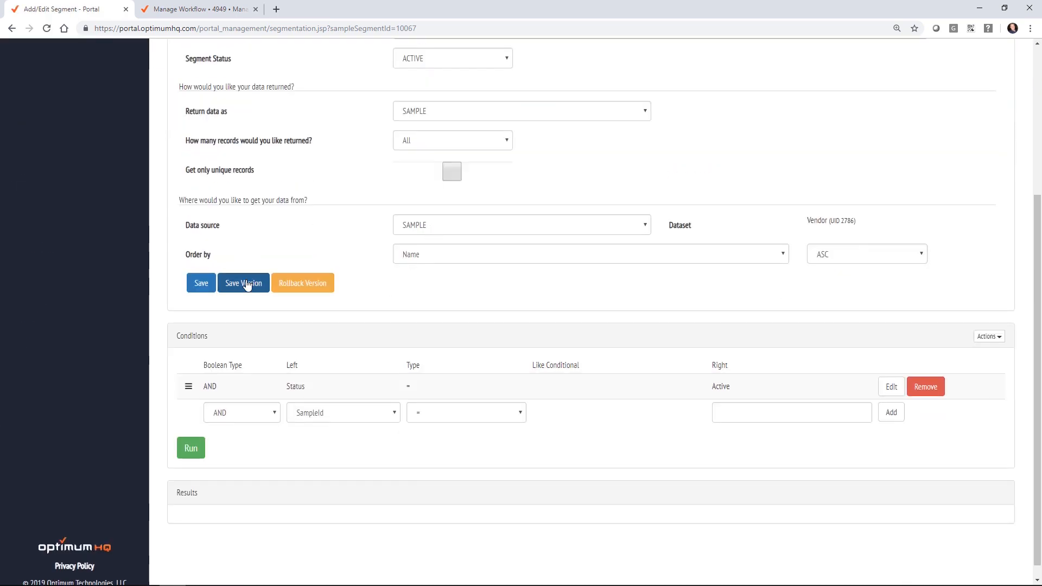
Step: Save the segment as a new published version with a release tag
left_click(246, 285)
left_click(415, 129)
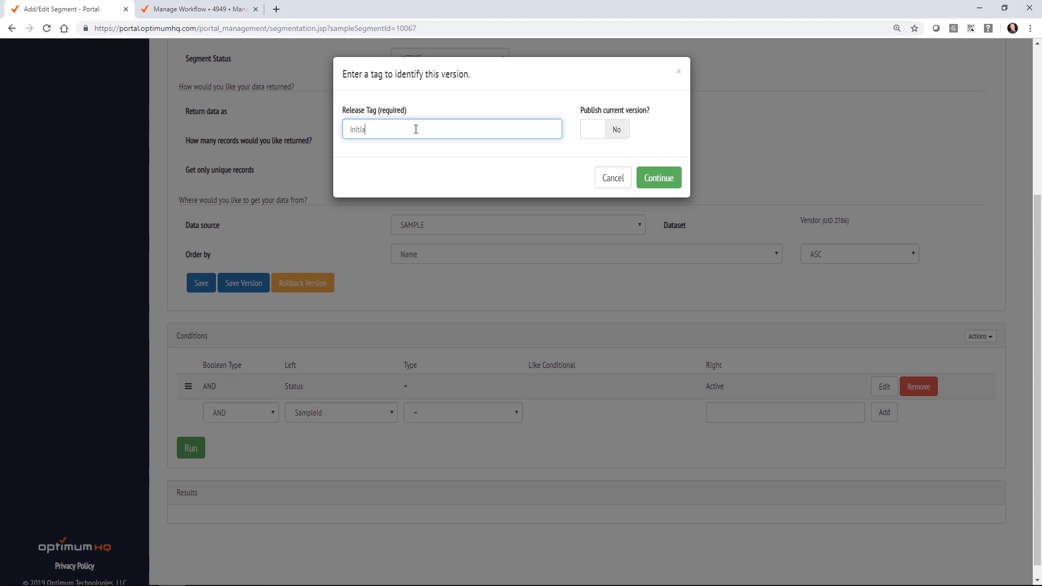
left_click(618, 129)
left_click(659, 178)
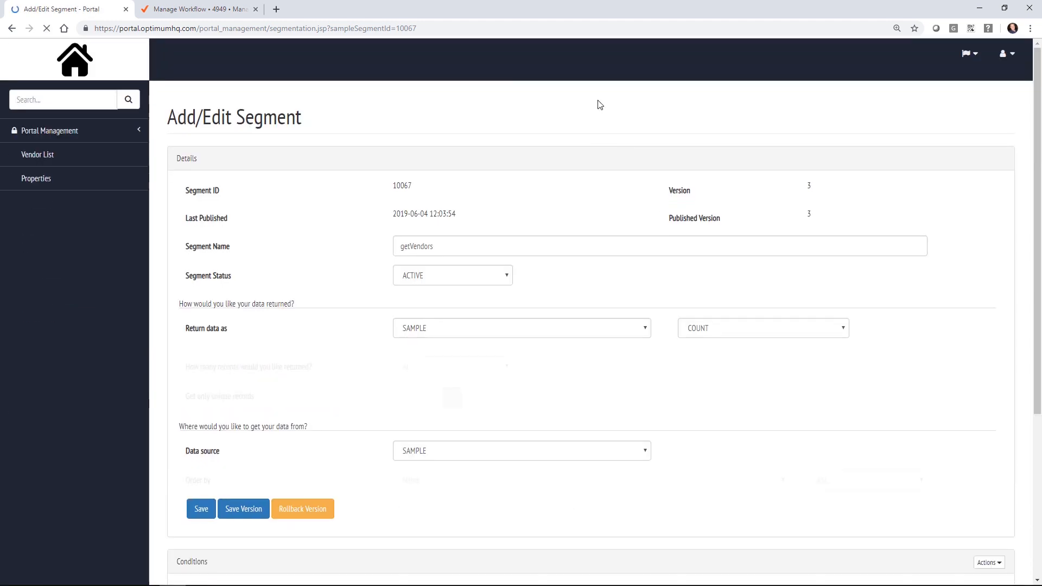
Step: Change the VendorId step type to Text, accepting the reset of its settings
left_click(172, 9)
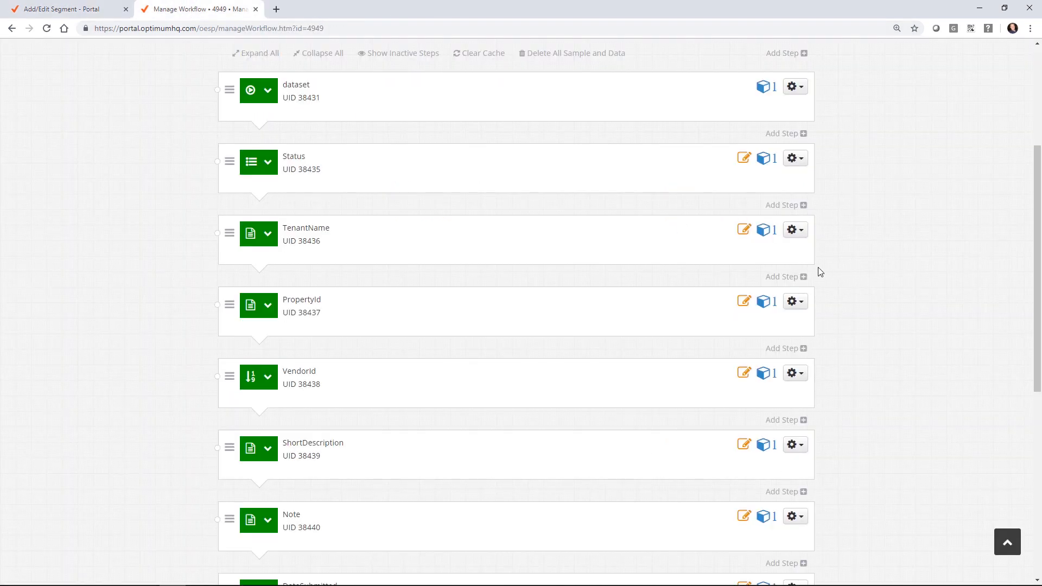
left_click(789, 372)
left_click(748, 412)
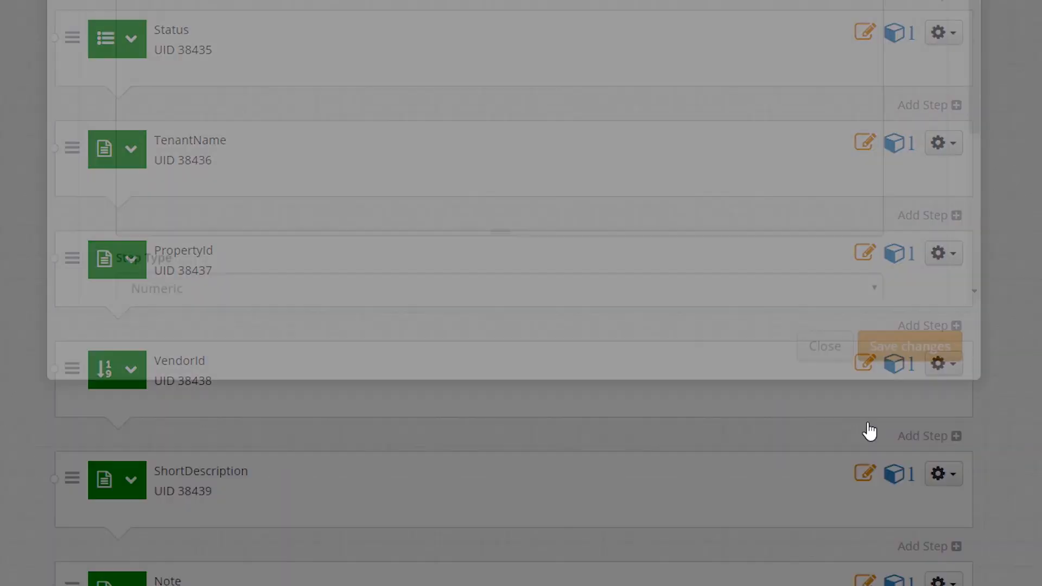
scroll(132, 297, "down", 3)
left_click(133, 304)
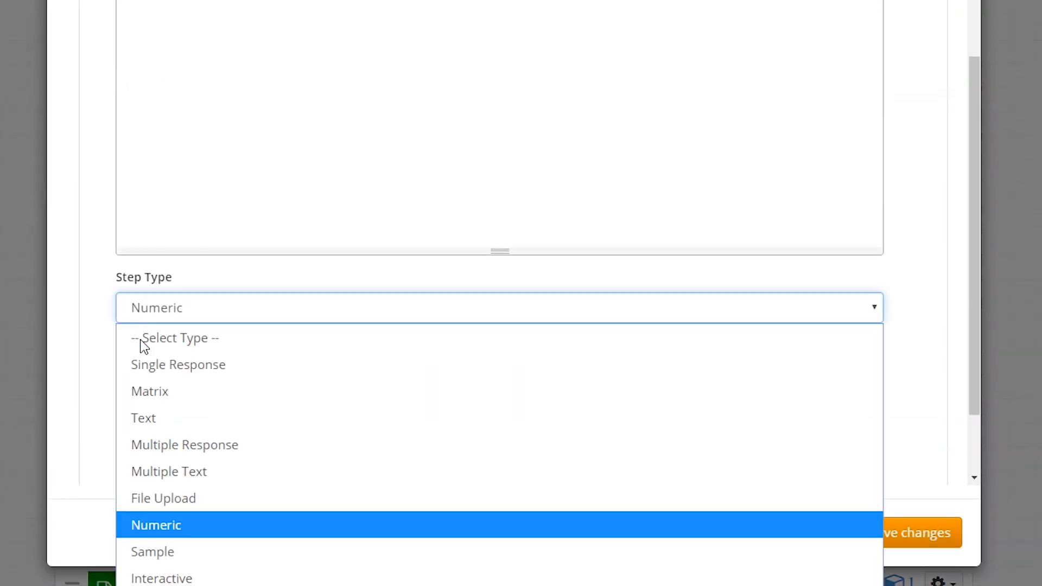
left_click(167, 419)
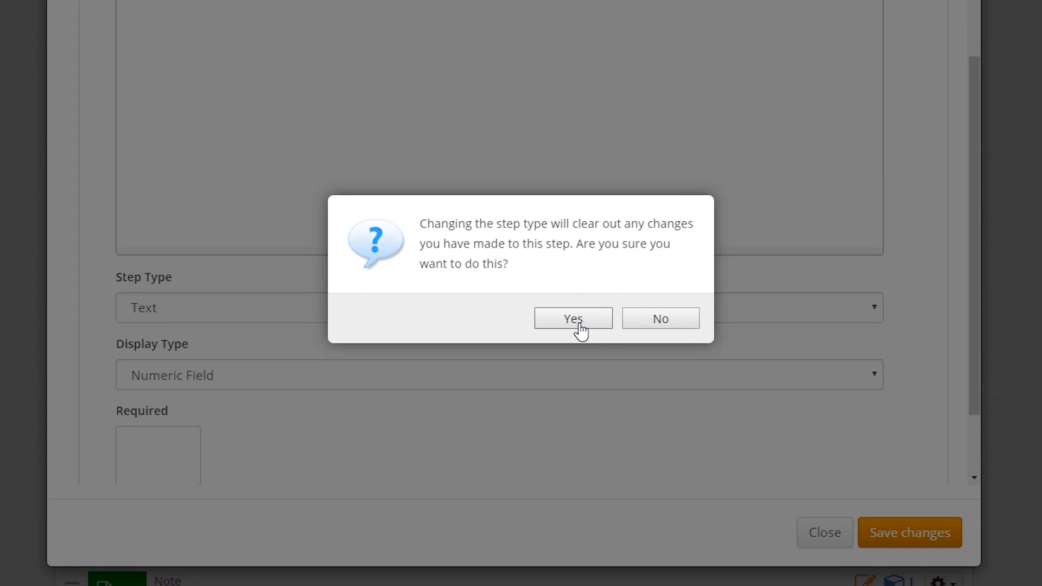
left_click(579, 325)
Step: Set its display type to Target Values with [SampleSegment.10067] and save
left_click(205, 379)
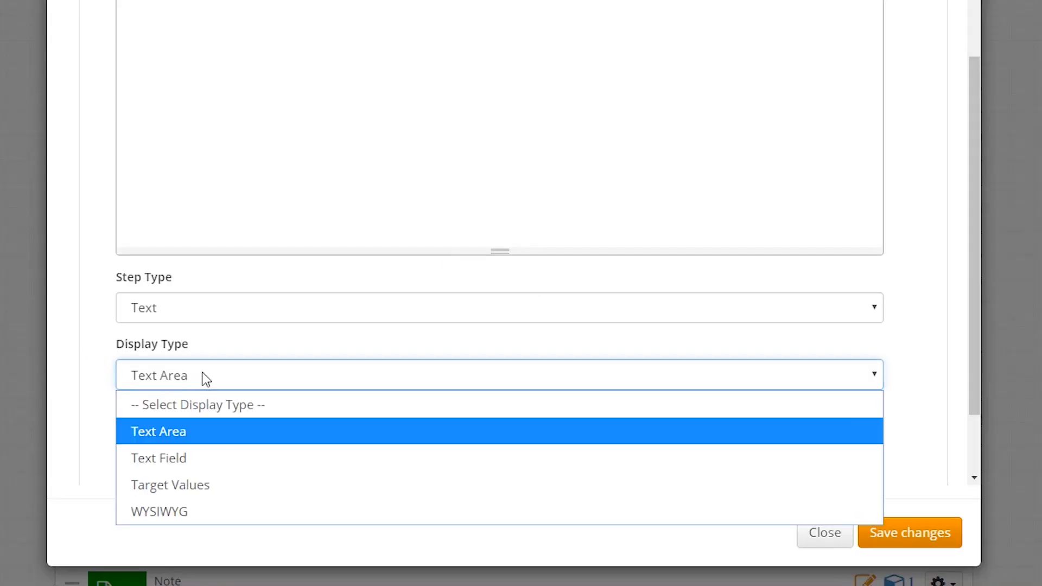
left_click(182, 485)
left_click(205, 441)
type("[Sample")
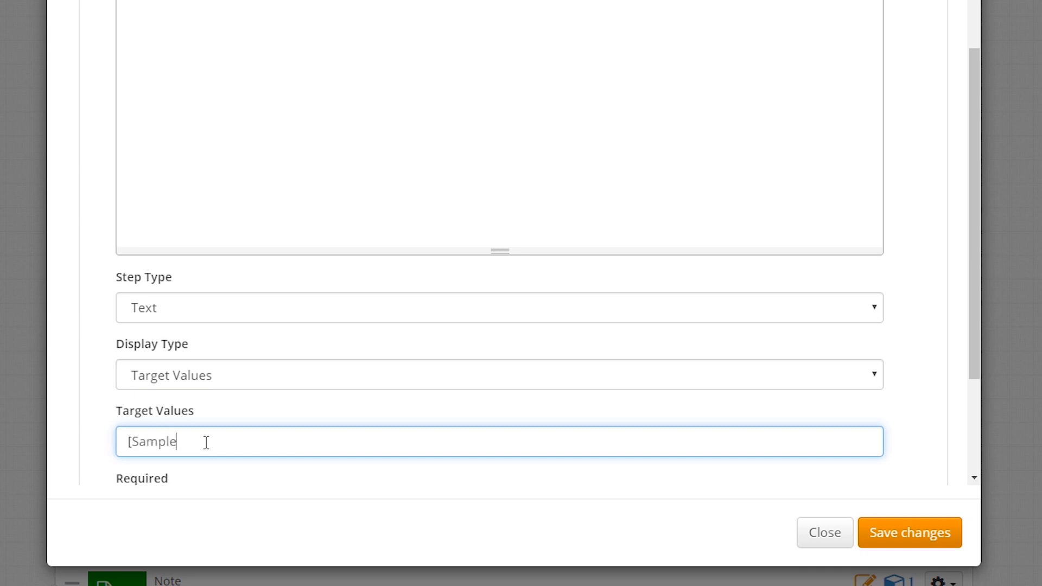
type("Segment.1")
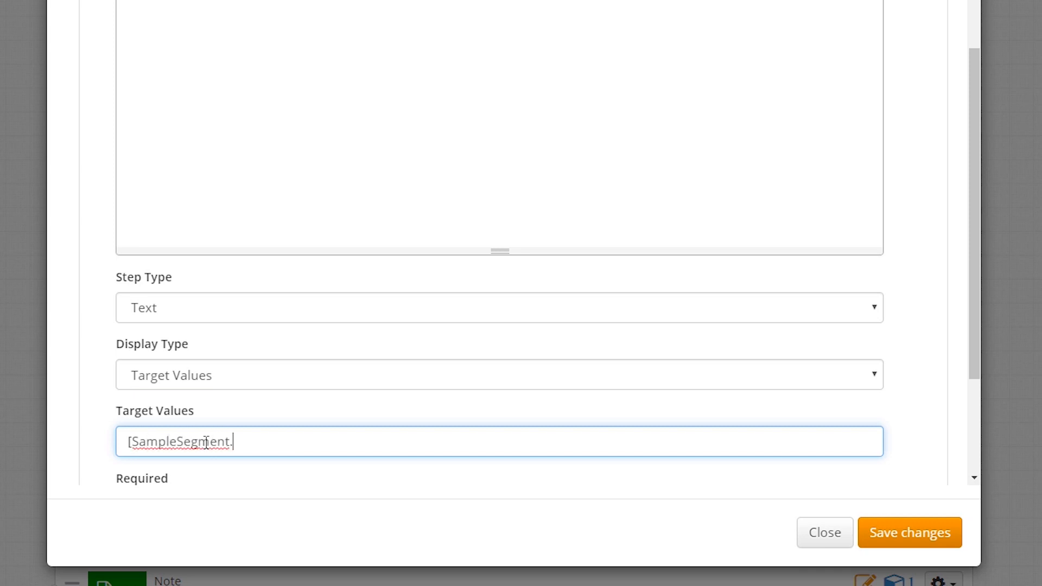
type("0067]")
scroll(935, 384, "down", 3)
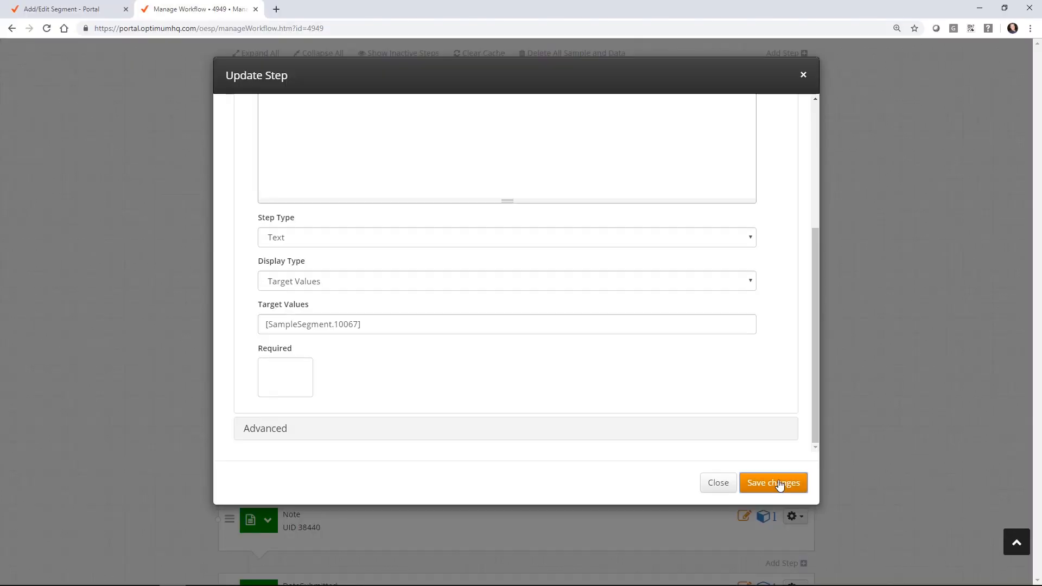
left_click(917, 534)
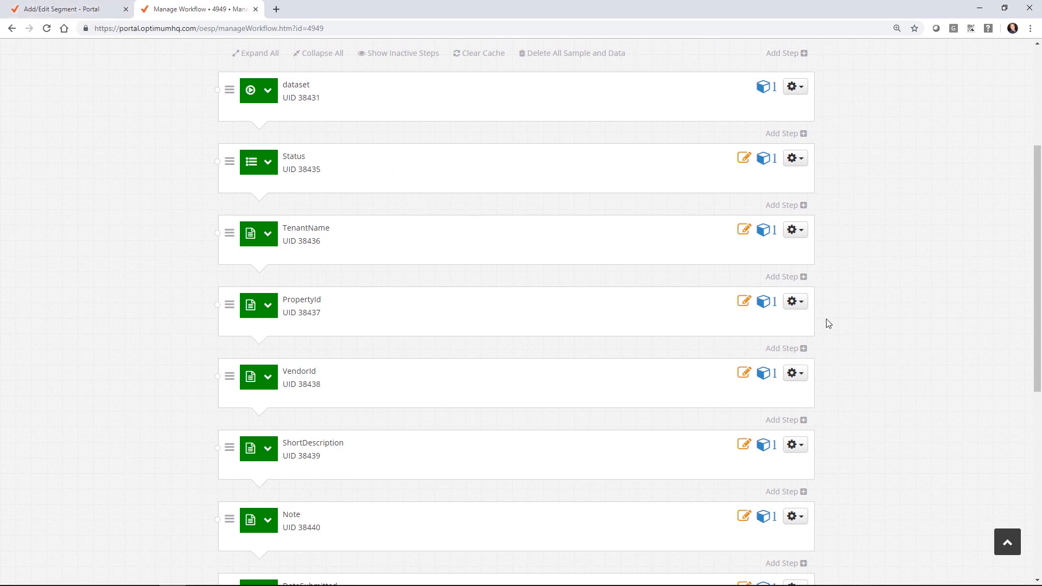
Step: Append Display={Sample.Name} to PropertyId's Target Values, copy that setting, and save the step
left_click(795, 302)
left_click(751, 338)
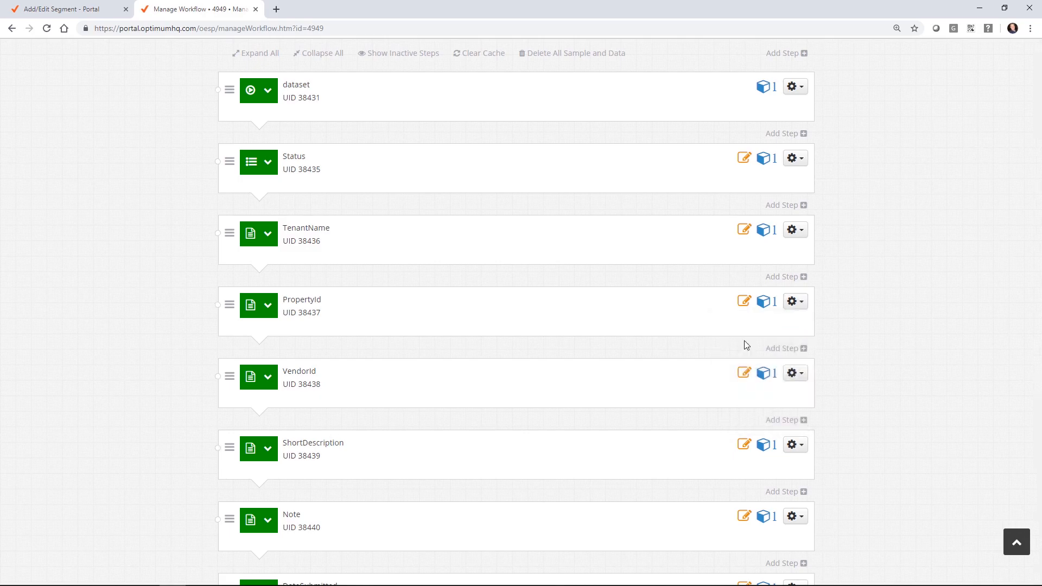
scroll(149, 235, "down", 3)
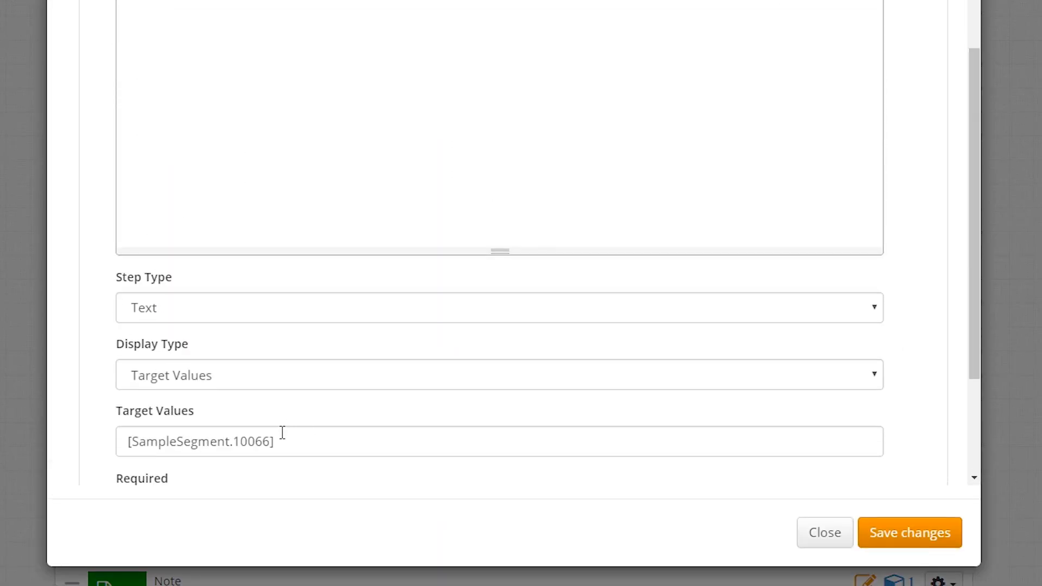
left_click(271, 442)
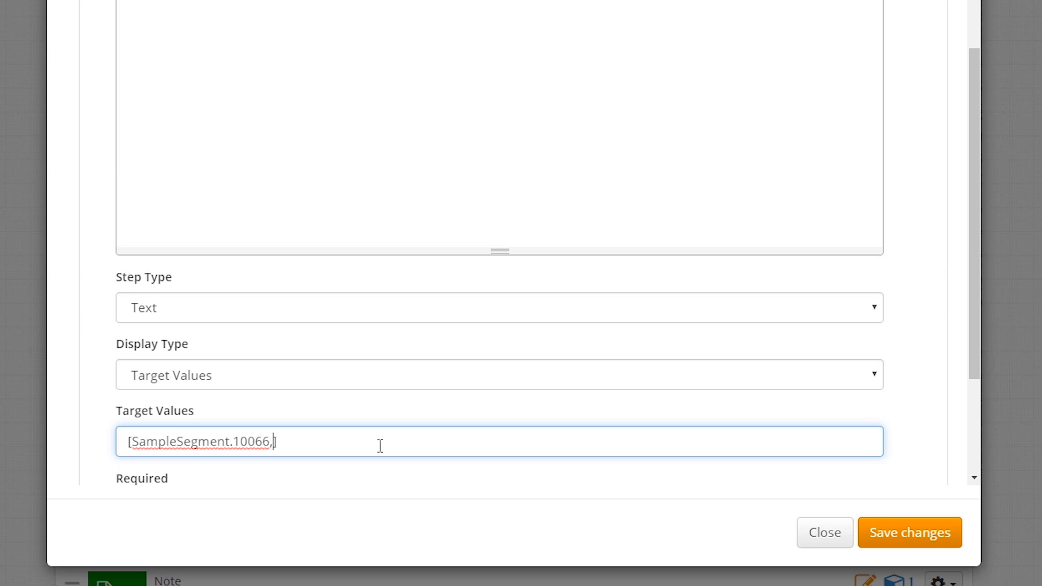
type("Display={Sample.Name")
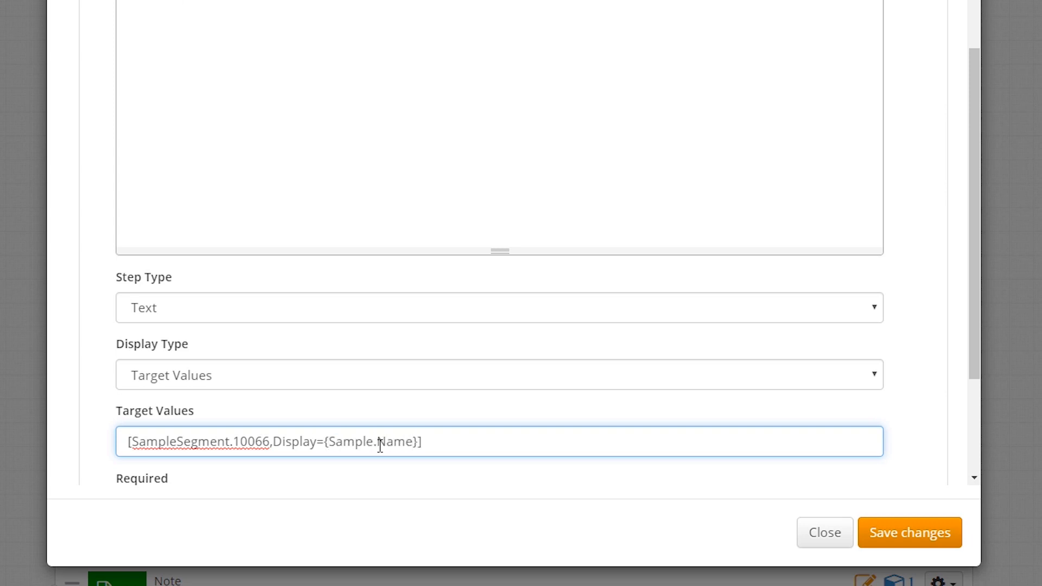
left_click_drag(271, 440, 418, 434)
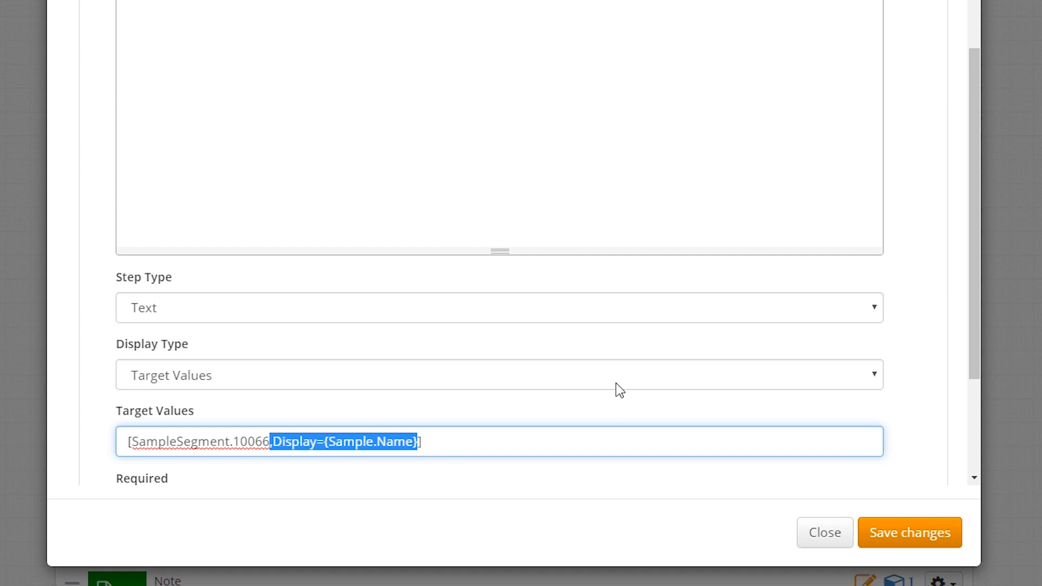
left_click(916, 537)
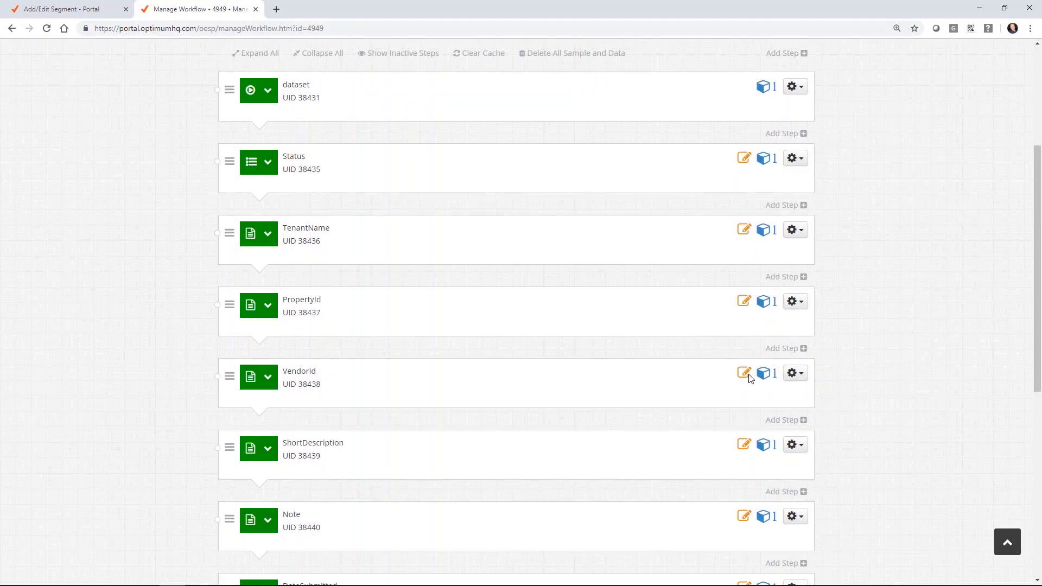
Step: Paste the Display={Sample.Name} setting into VendorId's Target Values after 10067 and save
left_click(795, 374)
left_click(775, 409)
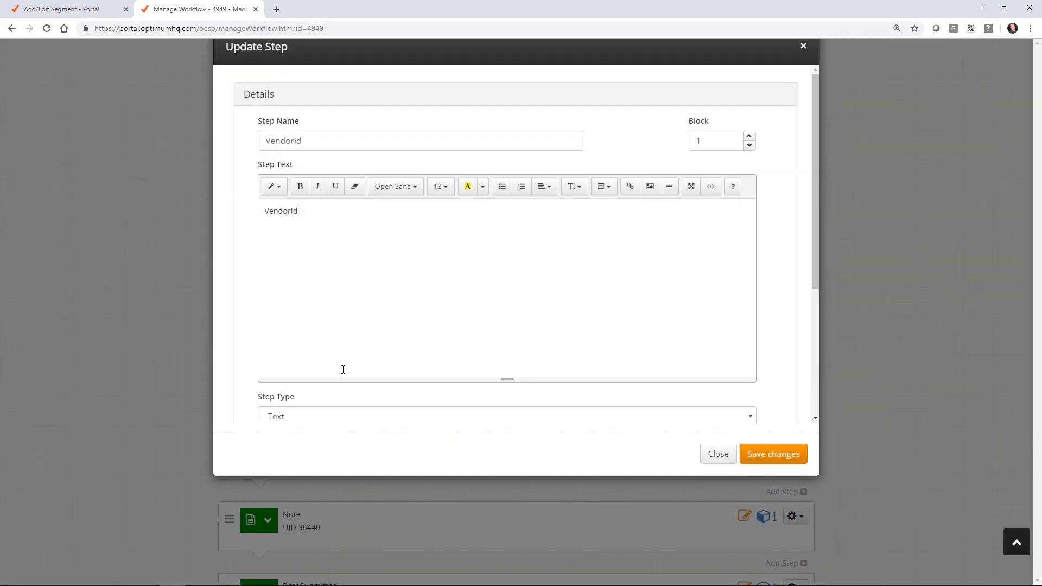
scroll(380, 326, "down", 4)
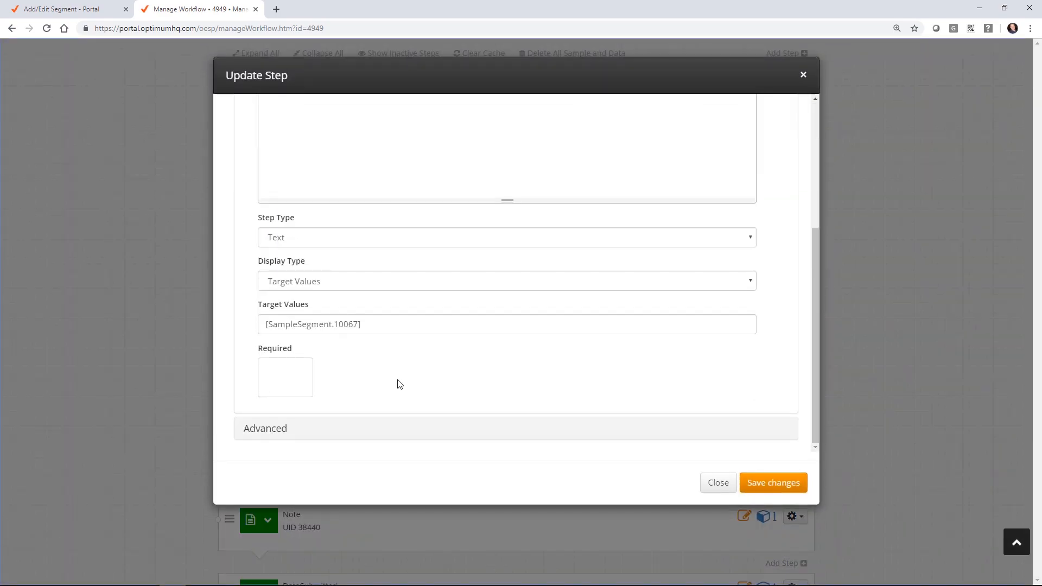
left_click(359, 326)
type(";Display={Sample.Name}")
left_click(787, 482)
Step: Set the Note step's display type to WYSIWYG and save it
scroll(499, 289, "down", 2)
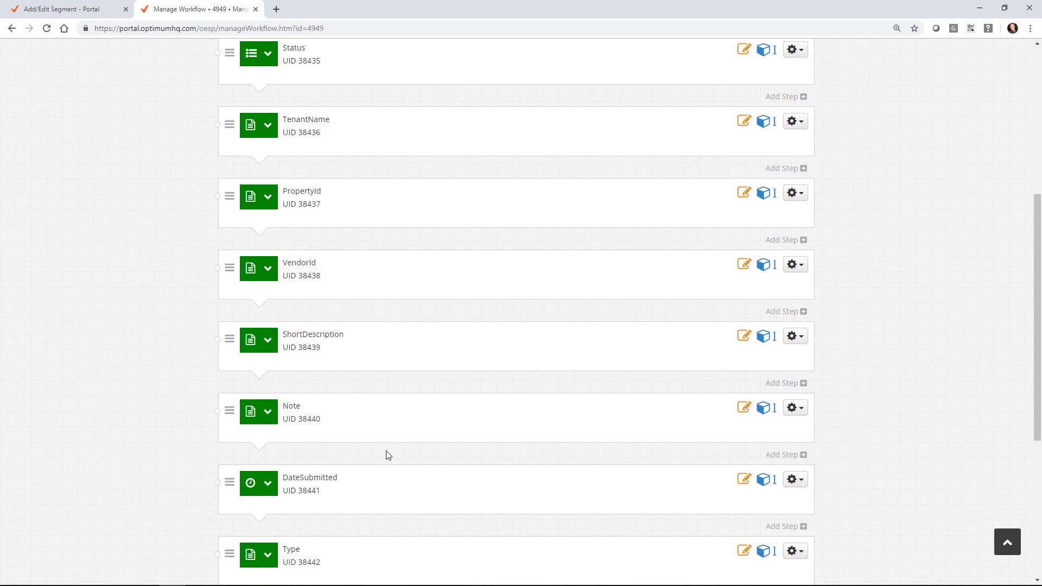
left_click(797, 408)
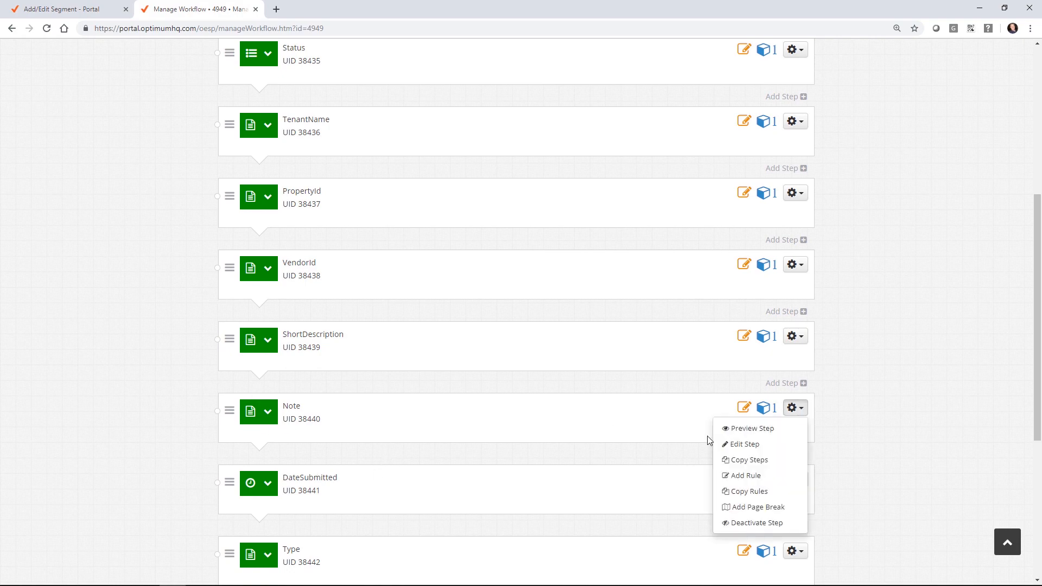
left_click(754, 445)
scroll(167, 222, "down", 4)
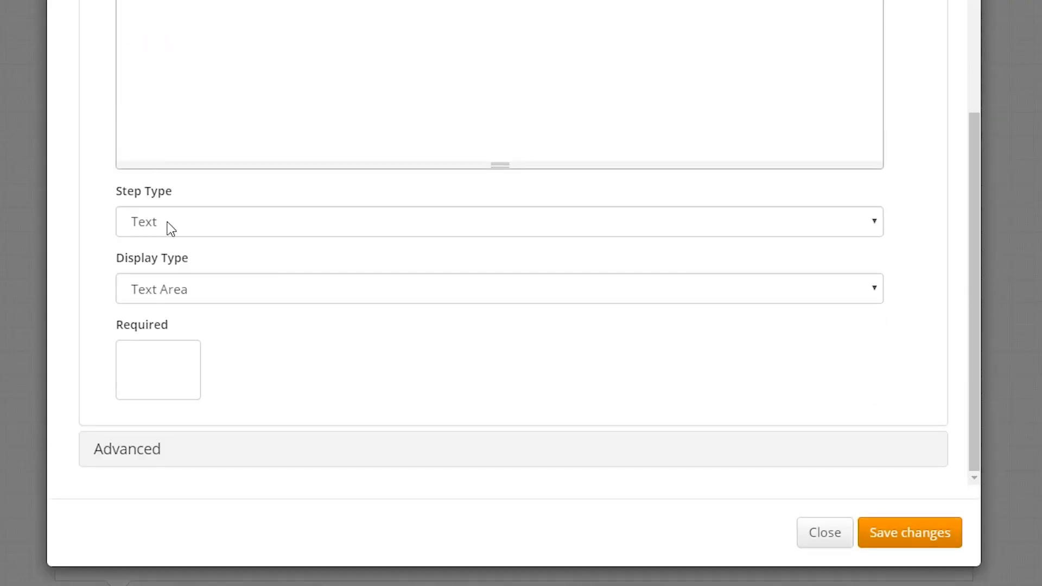
left_click(177, 289)
left_click(189, 421)
left_click(907, 537)
scroll(446, 353, "down", 2)
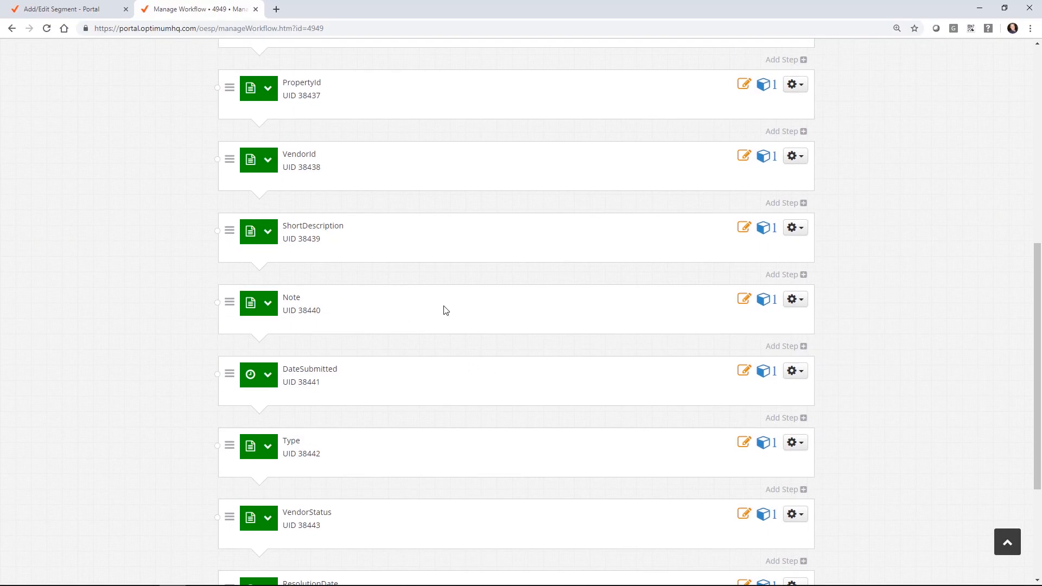
scroll(570, 358, "down", 2)
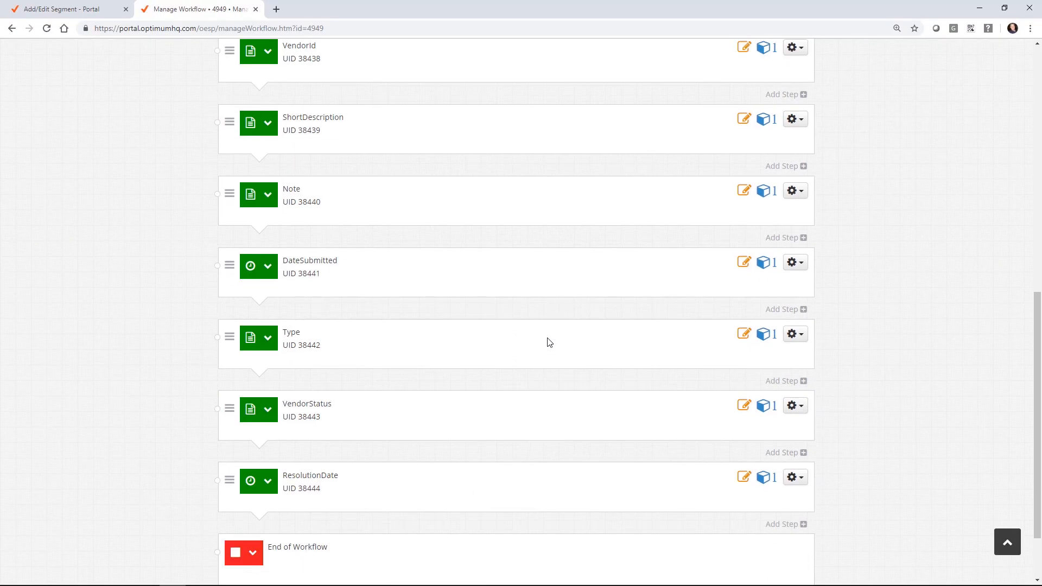
left_click(795, 334)
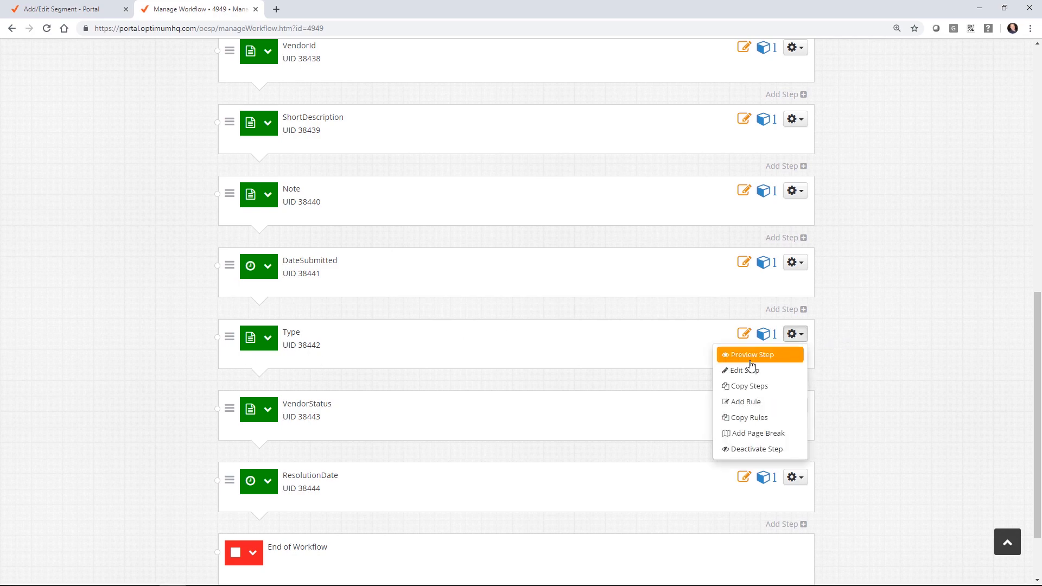
left_click(916, 343)
Step: Open Manage Vendor in a new tab and view its Type step's six options, Appliance Repairs through Roofer
scroll(211, 146, "up", 10)
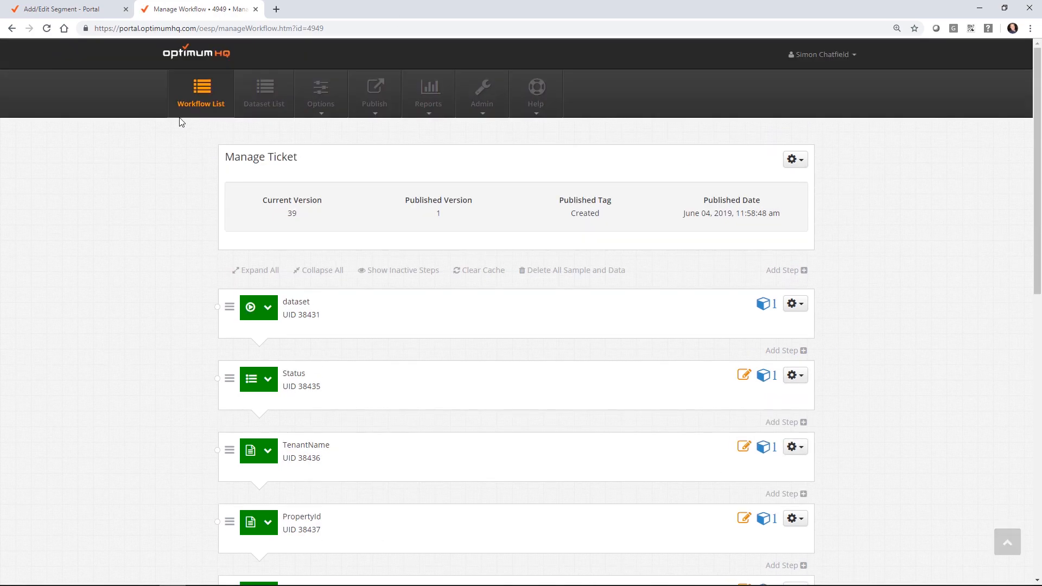
right_click(205, 85)
left_click(234, 93)
left_click(314, 10)
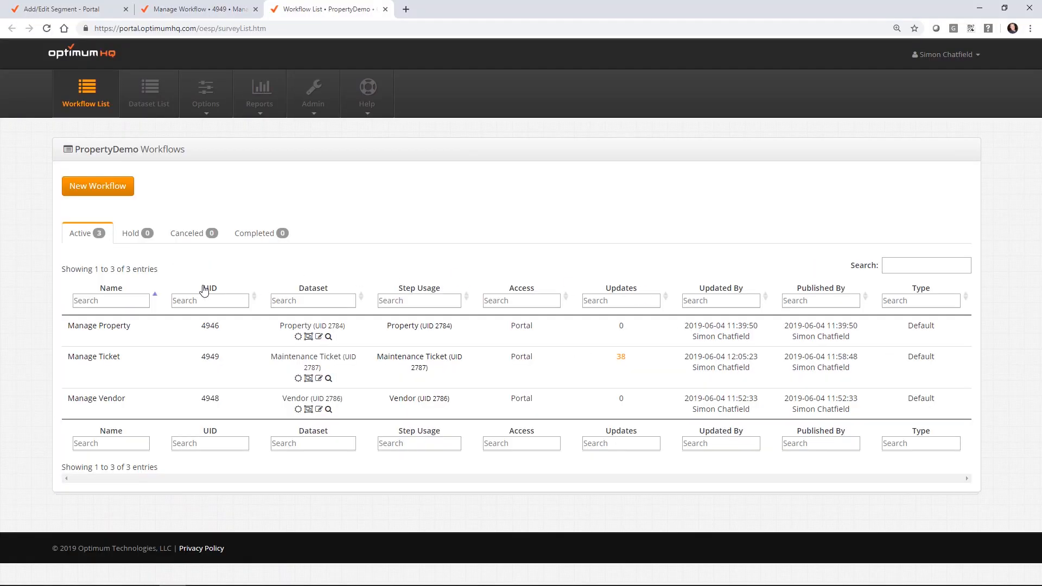
left_click(104, 402)
scroll(914, 217, "down", 4)
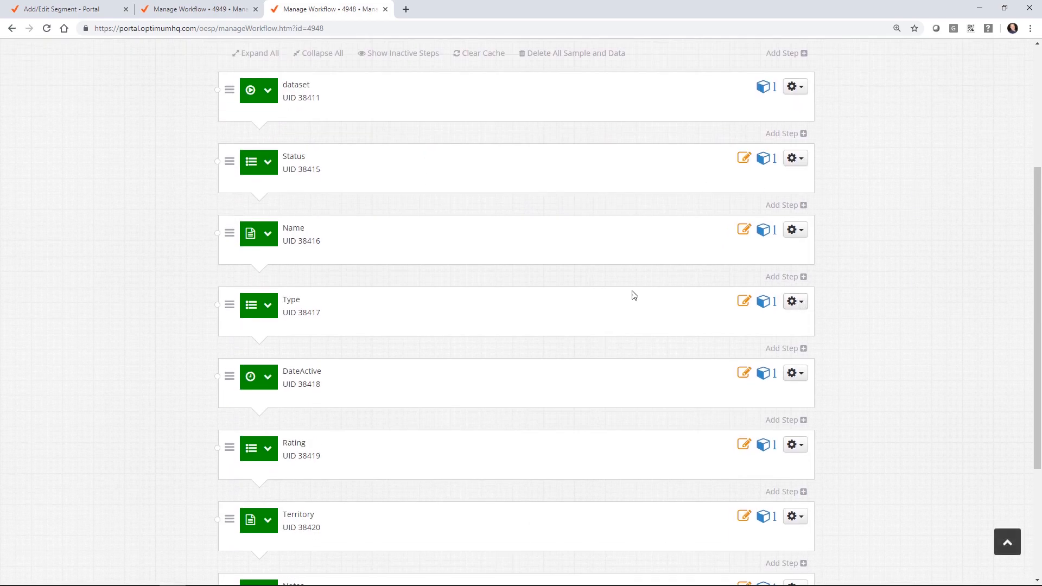
left_click(260, 316)
left_click(261, 365)
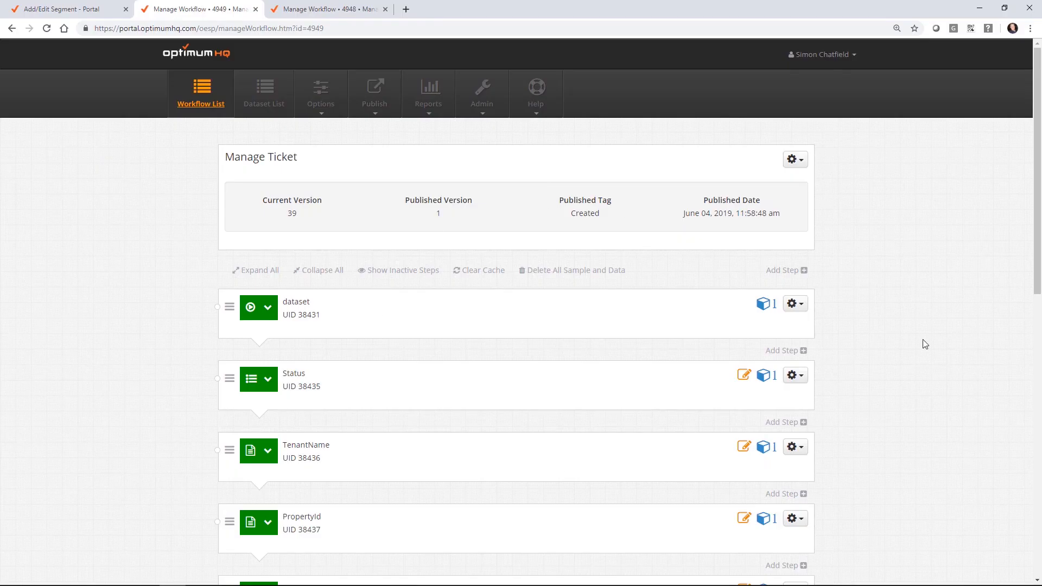
Step: Change the Manage Ticket Type step to a Single Response step
scroll(926, 344, "down", 8)
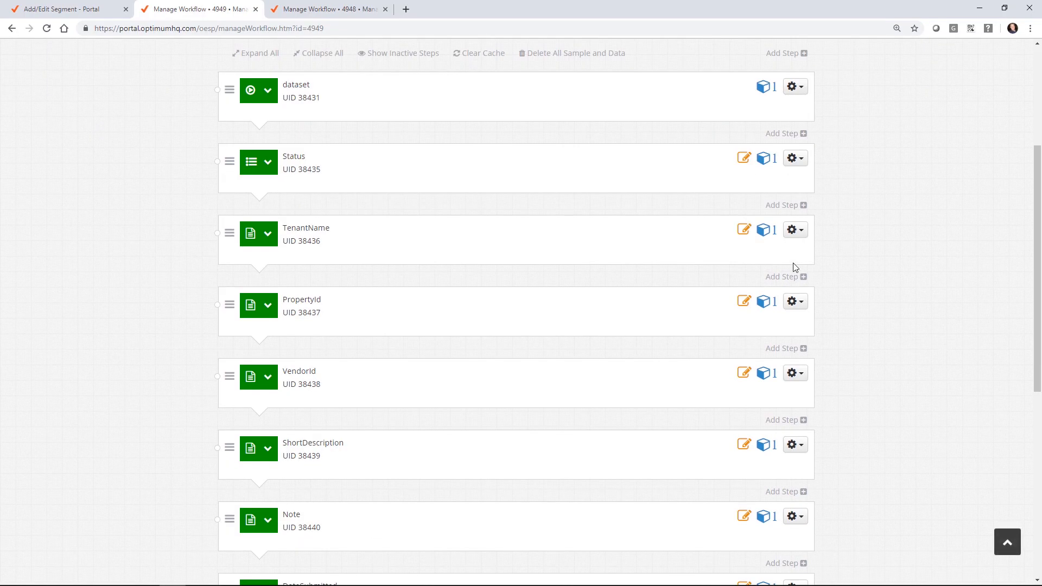
scroll(845, 372, "down", 4)
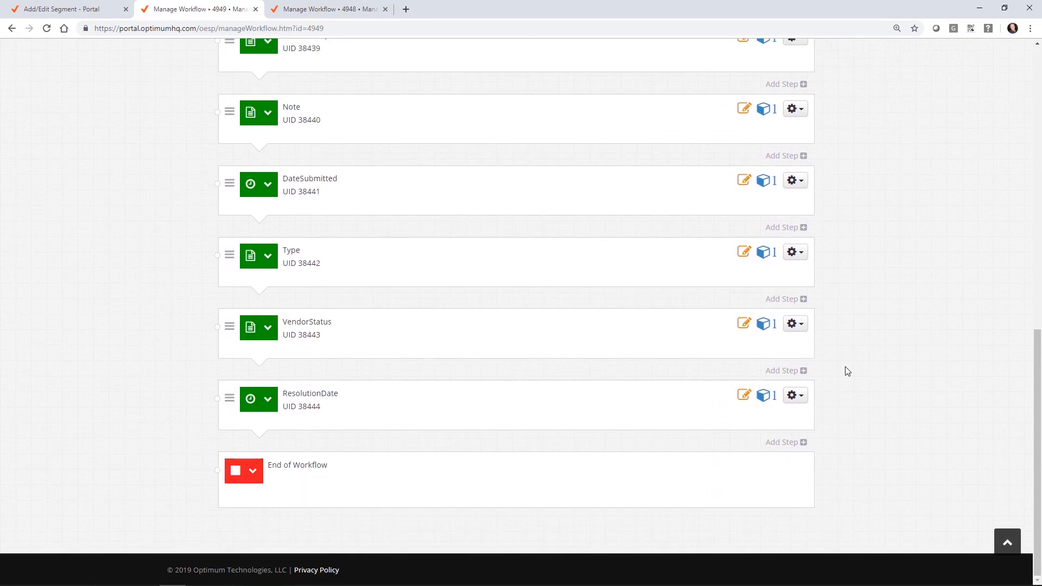
left_click(796, 256)
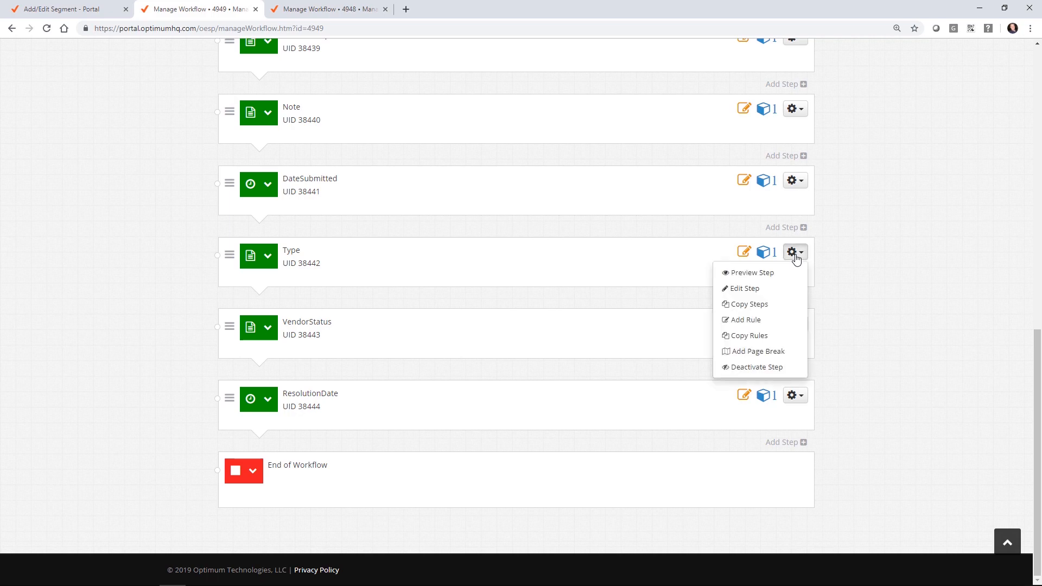
left_click(770, 288)
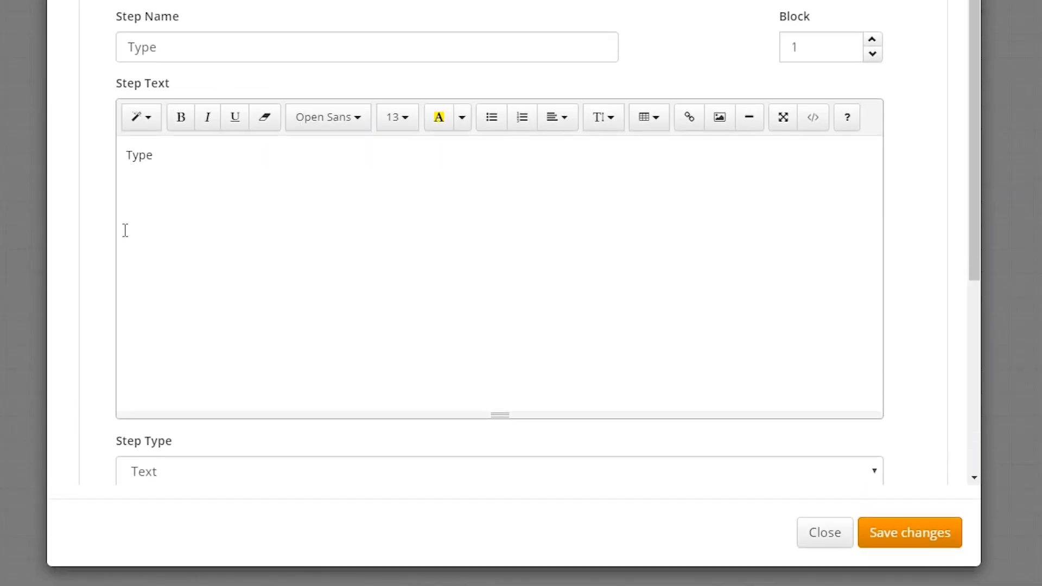
scroll(124, 229, "down", 5)
left_click(170, 160)
left_click(169, 162)
left_click(193, 214)
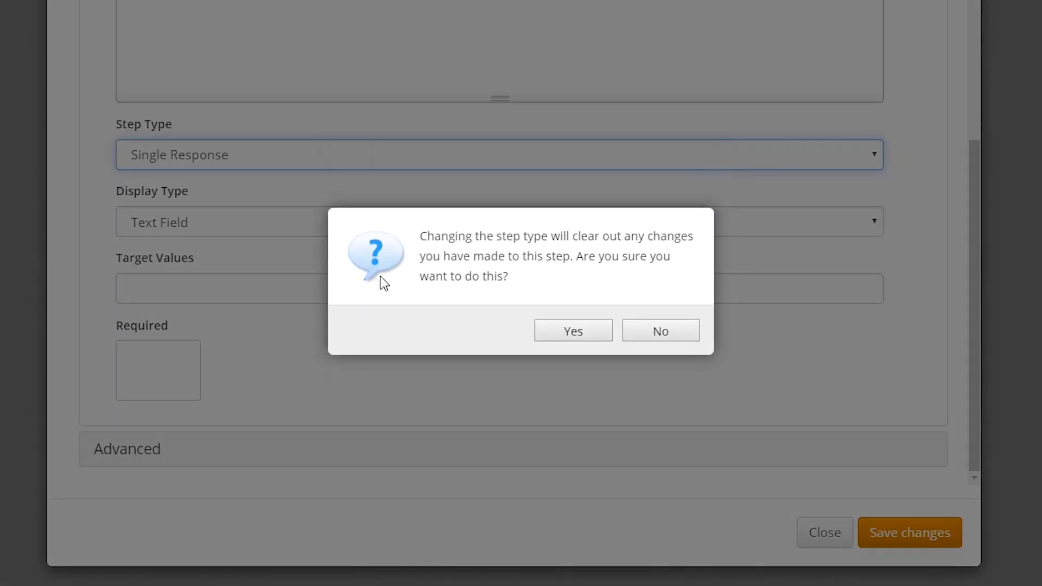
left_click(571, 325)
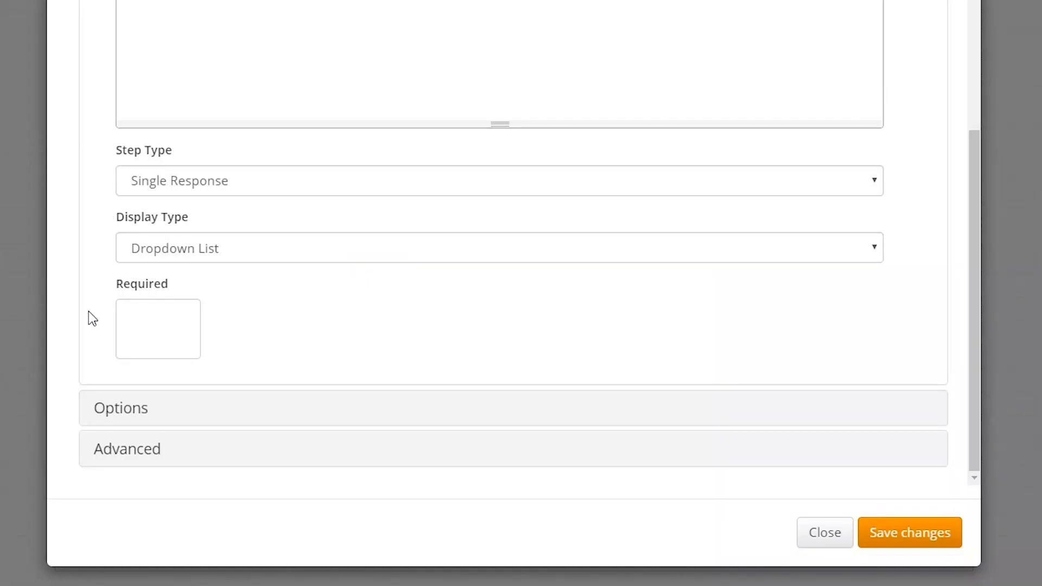
Step: Quick-add options Appliance Repairs, HVAC, Painters, Plumbers, Pool and Roofers, then save the step
left_click(115, 413)
scroll(400, 295, "down", 3)
left_click(358, 308)
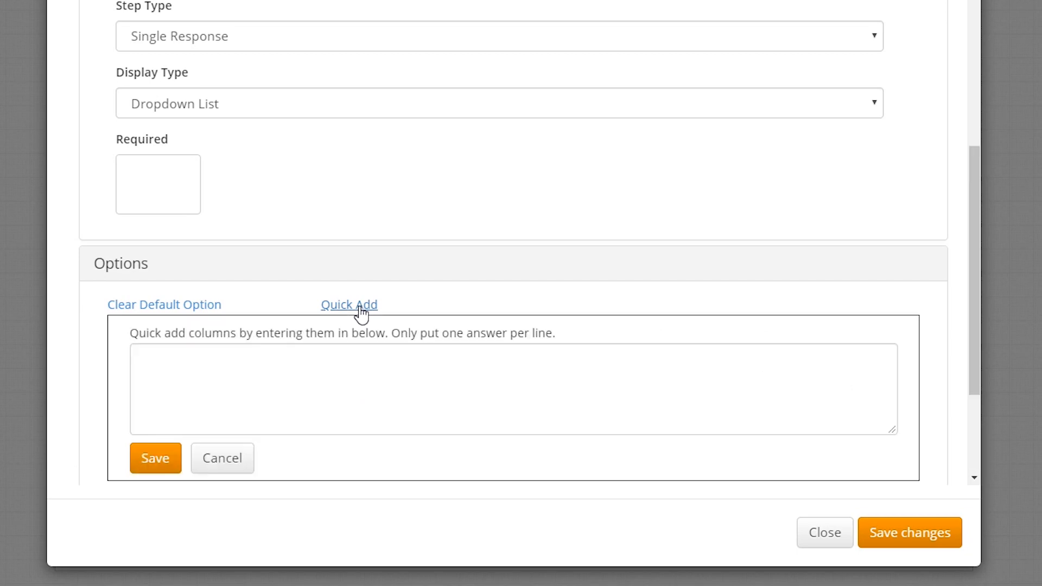
left_click(319, 385)
type("Applianc")
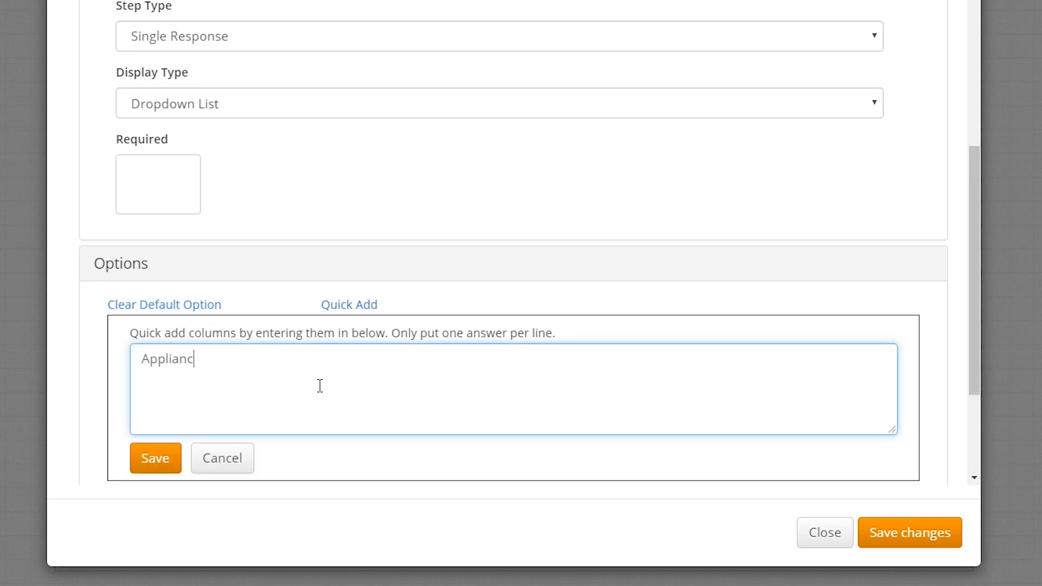
type("e Repairs")
key("Return")
type("HVA")
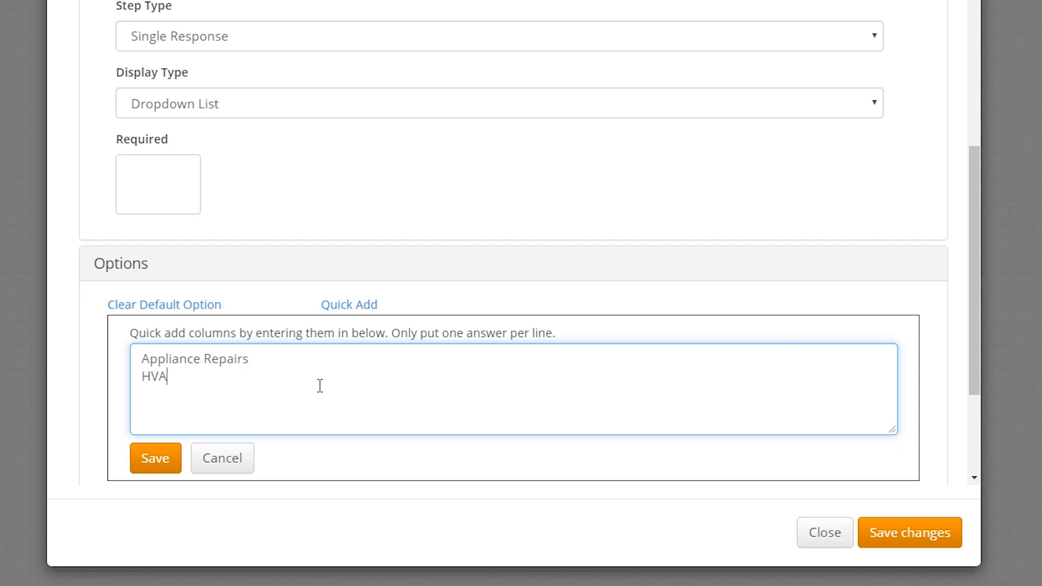
type("C")
key("Return")
type("PaintersPo")
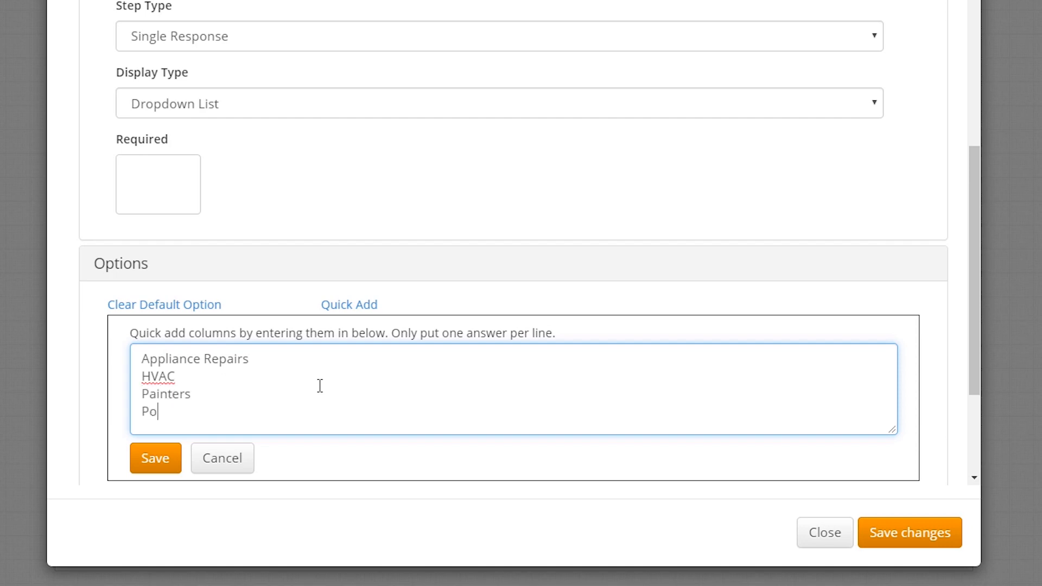
type("ol")
key("BackSpace")
key("BackSpace")
key("BackSpace")
type("lumbers")
key("Return")
type("Pool")
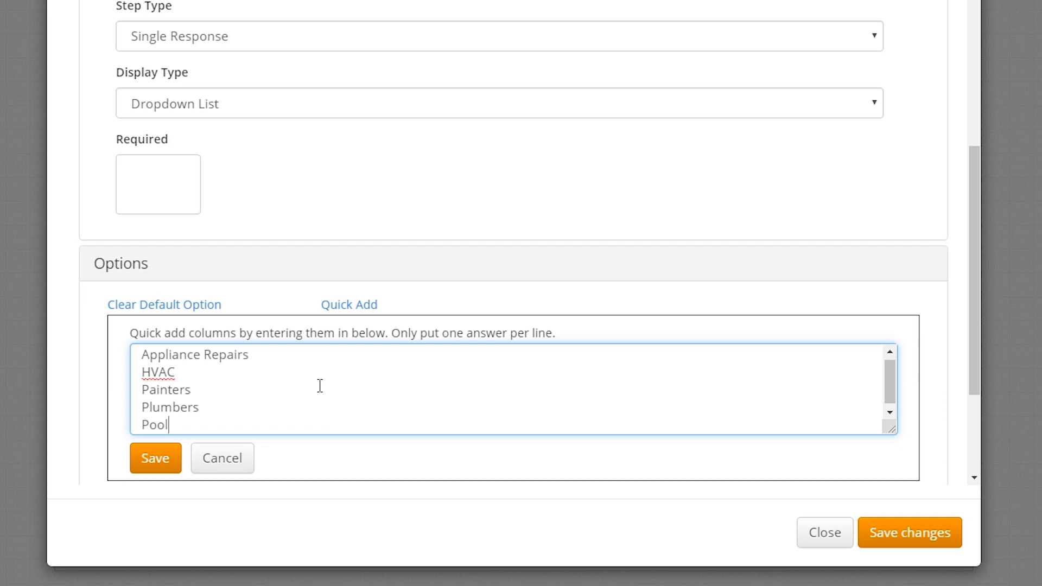
key("Return")
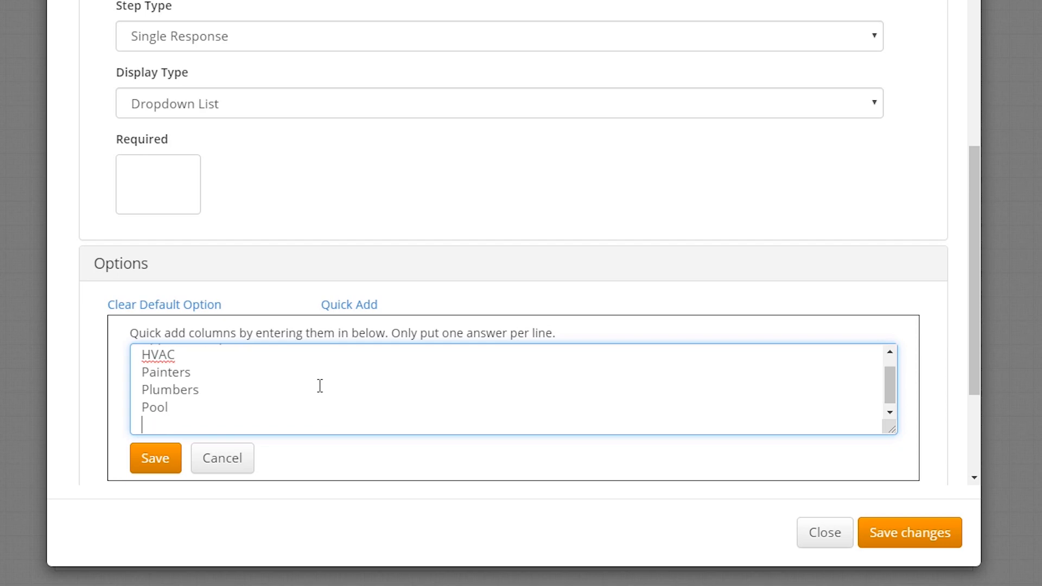
type("Roofers")
left_click(163, 460)
scroll(714, 210, "down", 5)
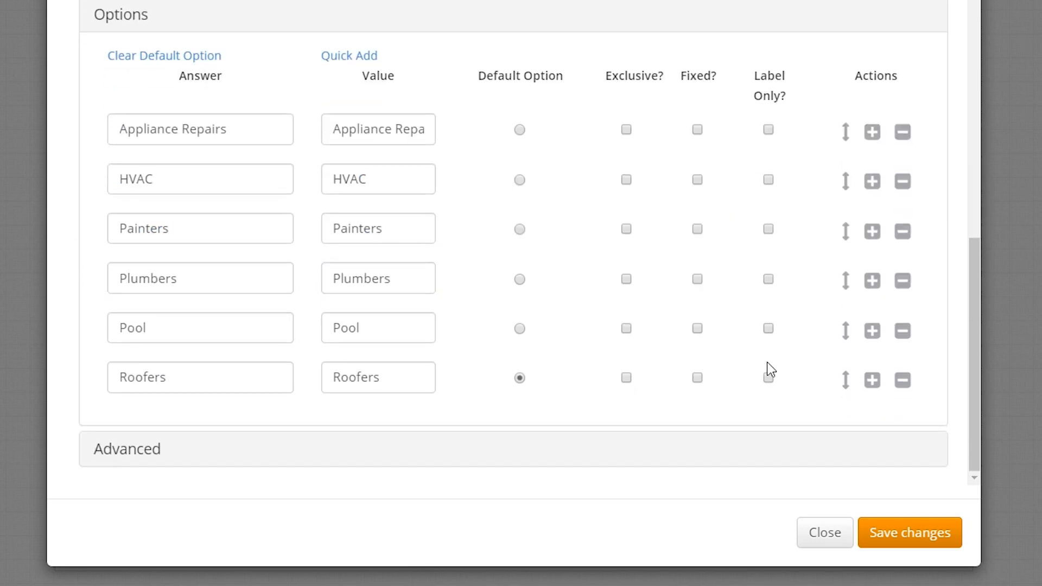
left_click(912, 536)
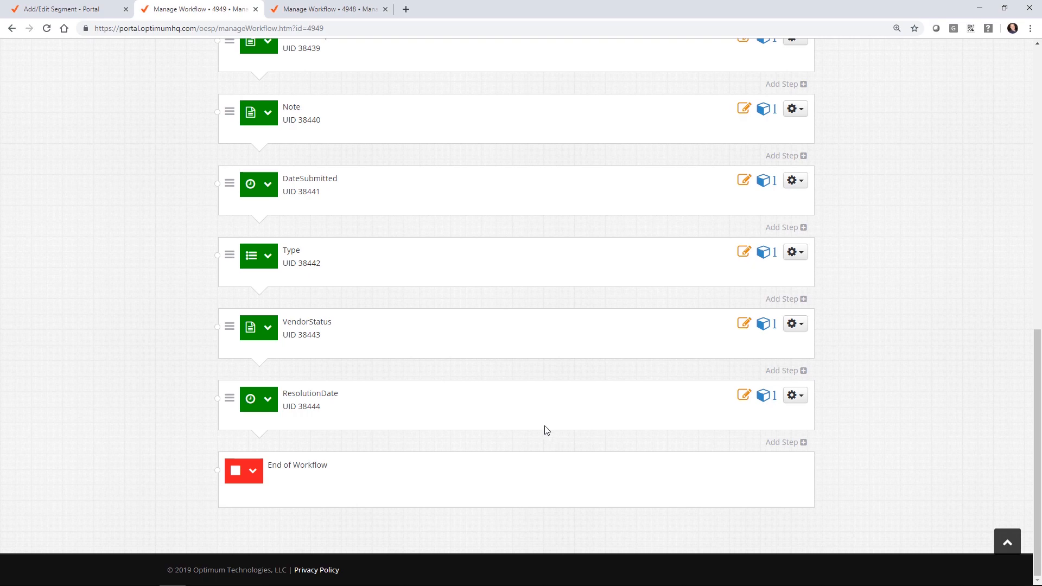
Step: Change the VendorStatus step to a Single Response step
left_click(795, 324)
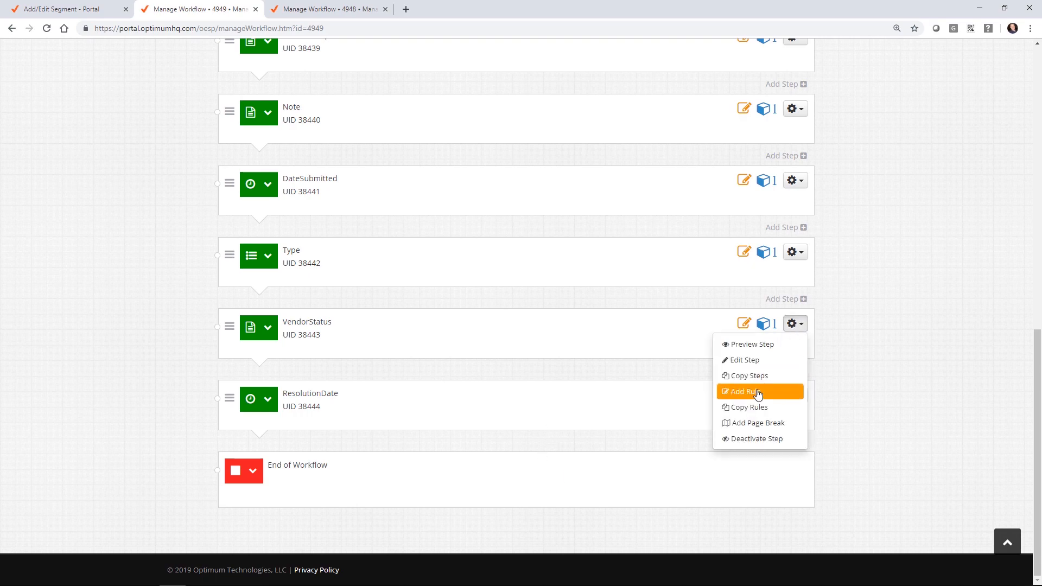
left_click(756, 362)
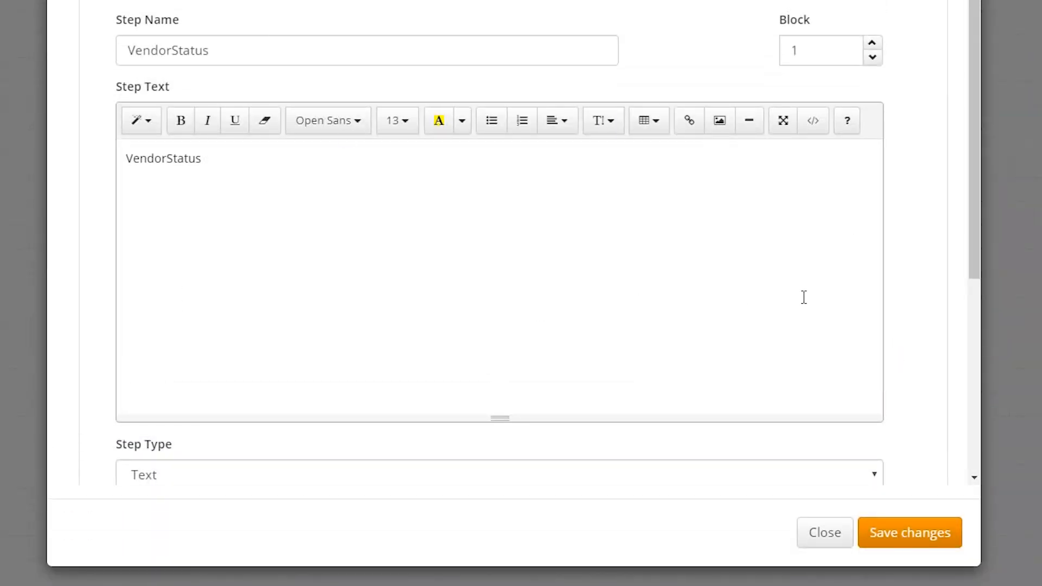
scroll(915, 289, "down", 3)
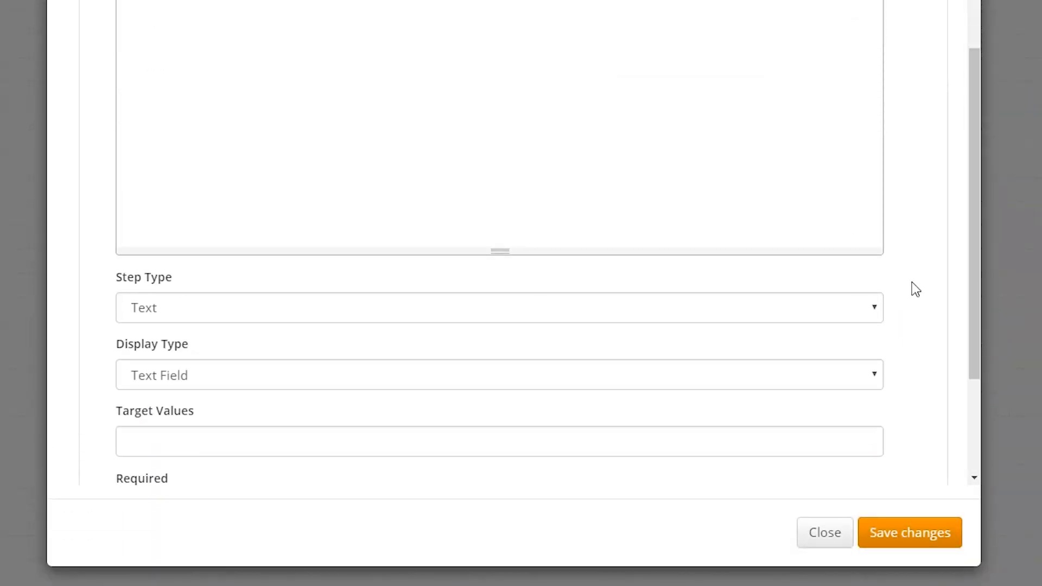
scroll(915, 289, "down", 3)
left_click(161, 155)
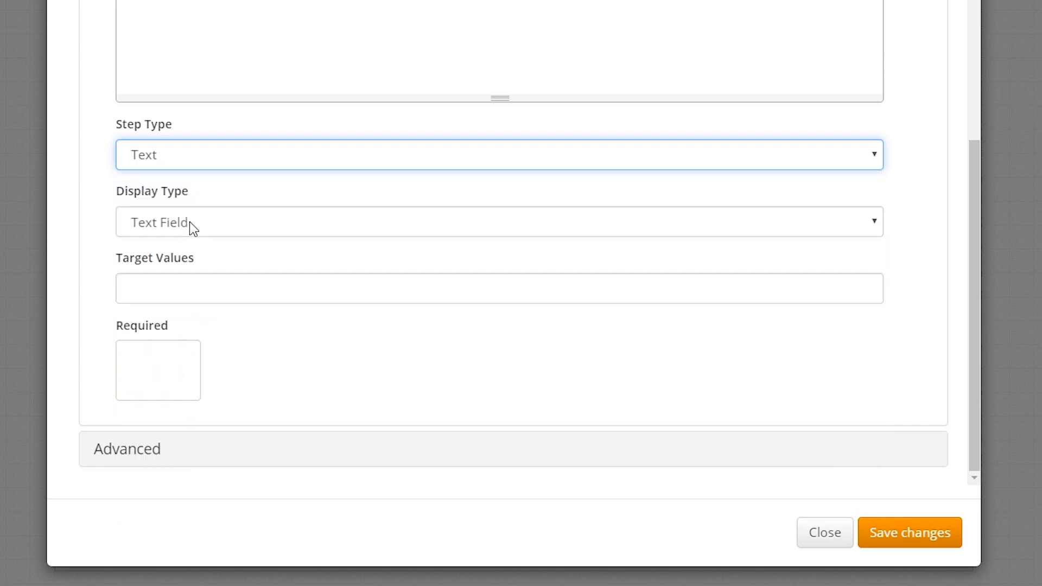
left_click(189, 213)
left_click(581, 328)
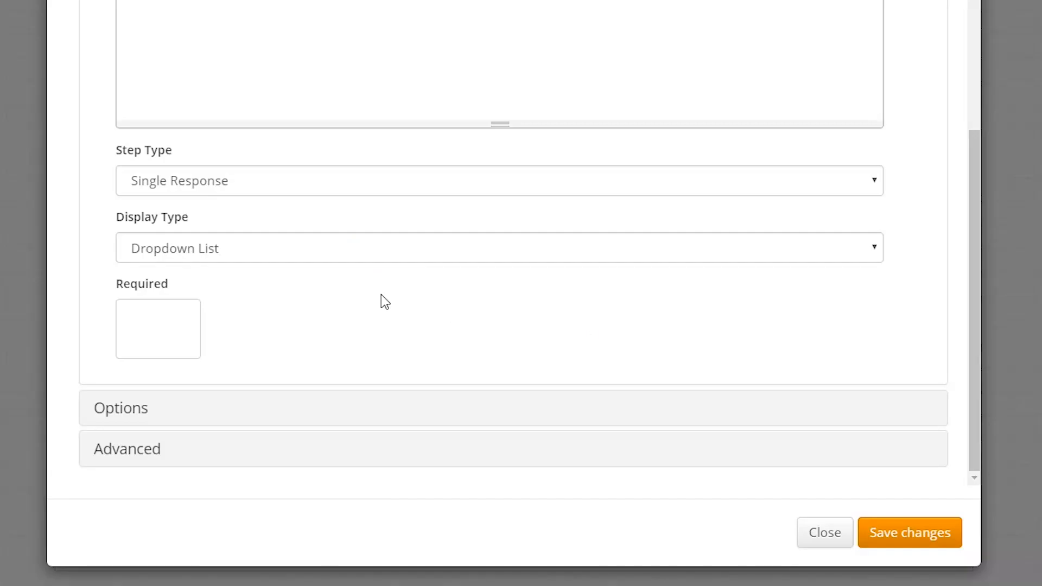
Step: Quick-add options Pending, Assigned and Completed to VendorStatus and save the step
left_click(160, 393)
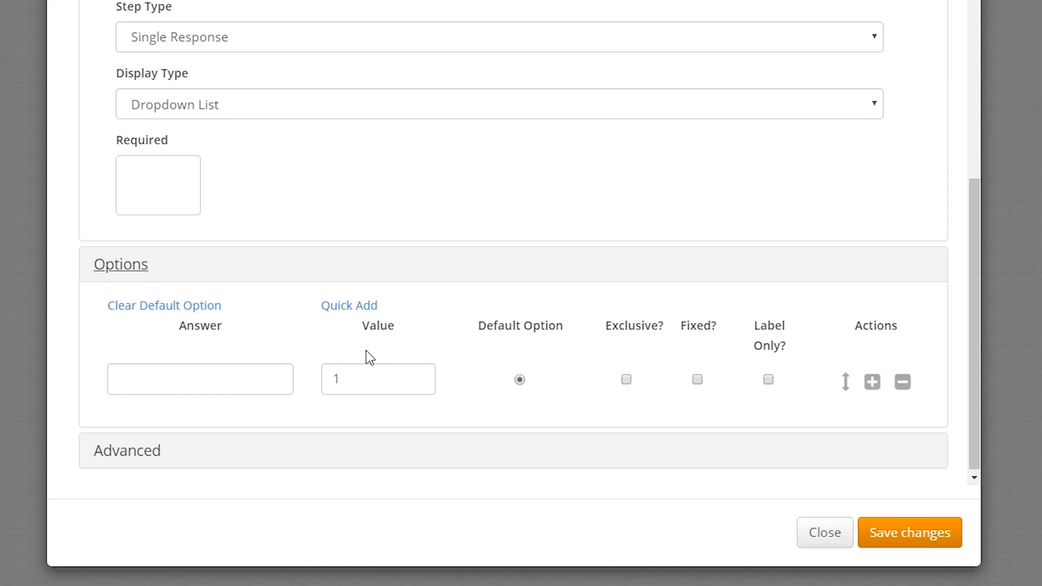
left_click(339, 306)
type("Pending")
key("Return")
type("Assi")
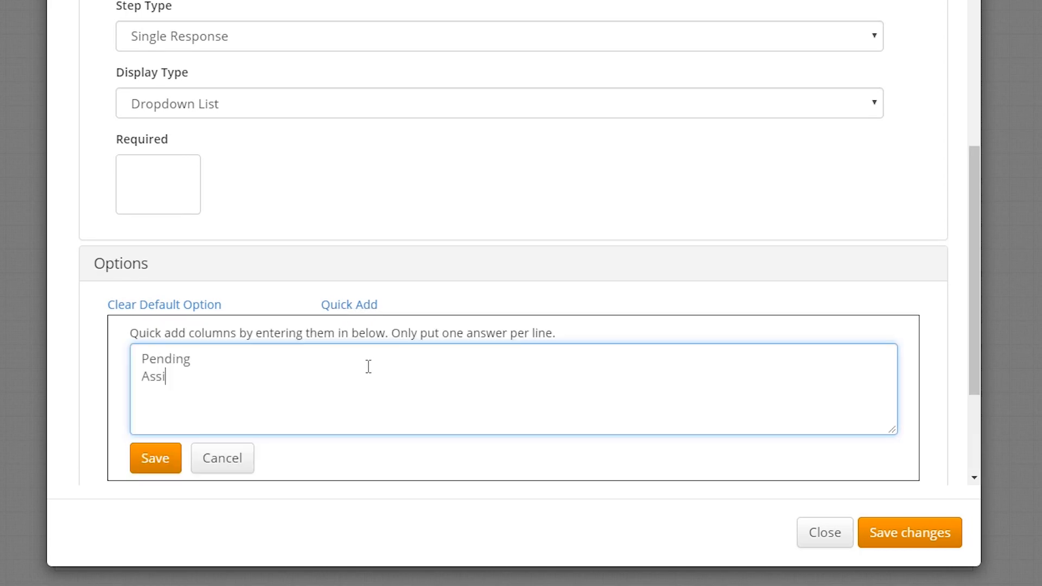
type("gned")
key("Return")
type("Completed")
left_click(154, 458)
scroll(601, 260, "down", 2)
left_click(891, 537)
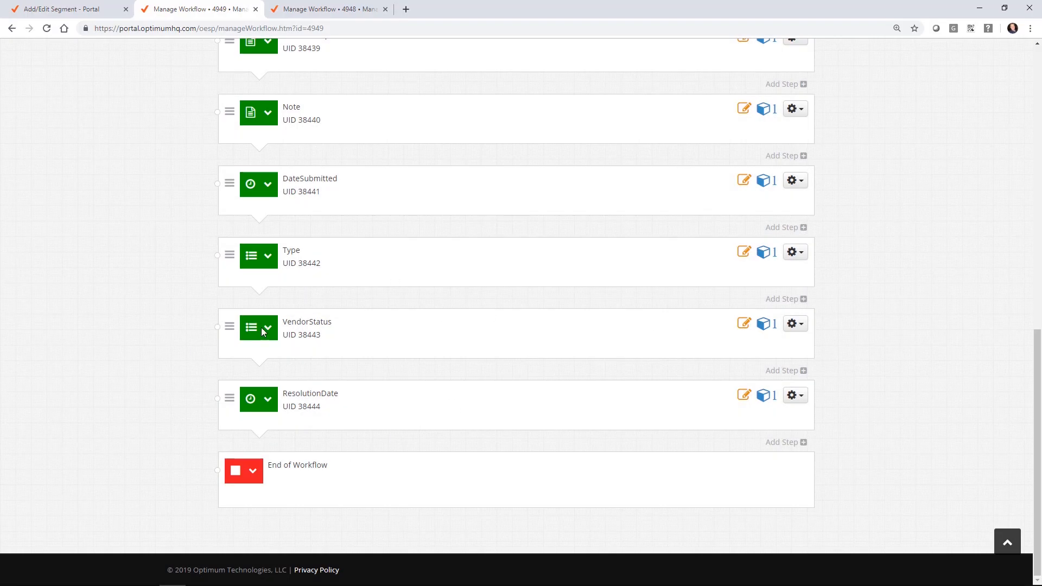
scroll(609, 233, "up", 10)
Step: Publish Manage Ticket as version 42 tagged 'initial', then return to the portal with Portal Management expanded
left_click(793, 161)
left_click(335, 128)
type("sd")
key("BackSpace")
key("BackSpace")
key("BackSpace")
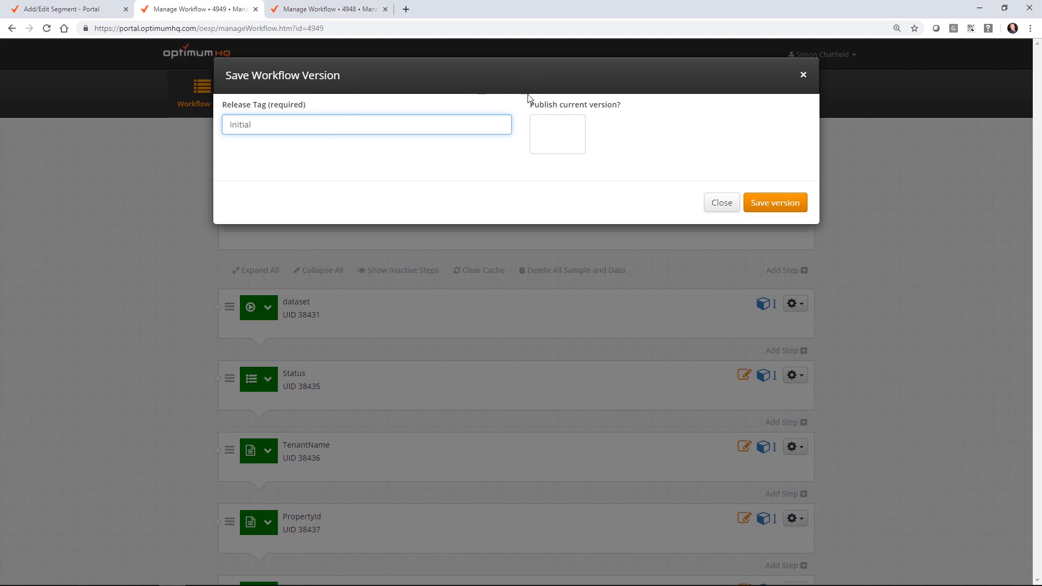
left_click(534, 128)
left_click(539, 126)
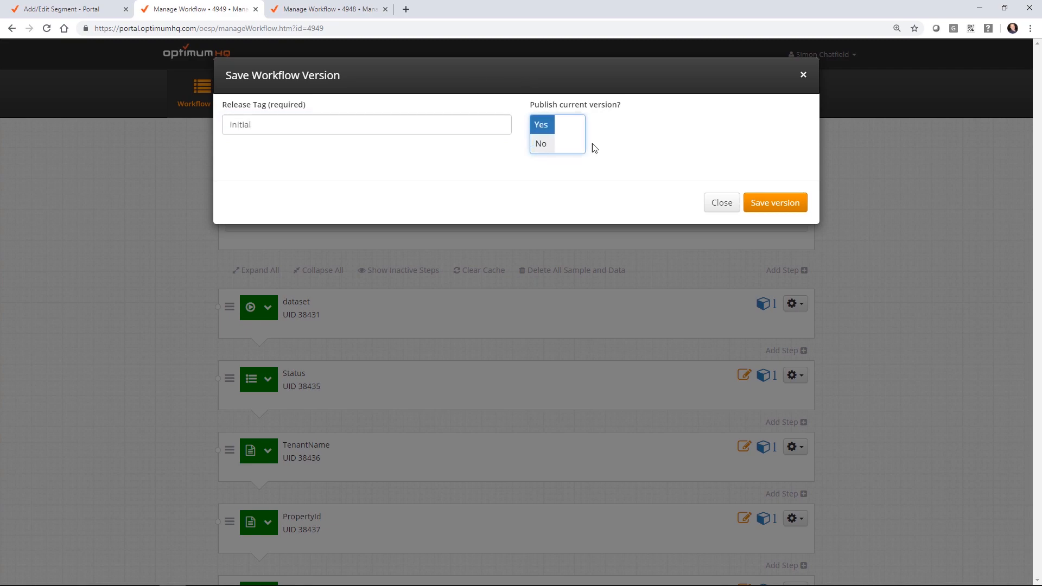
left_click(756, 204)
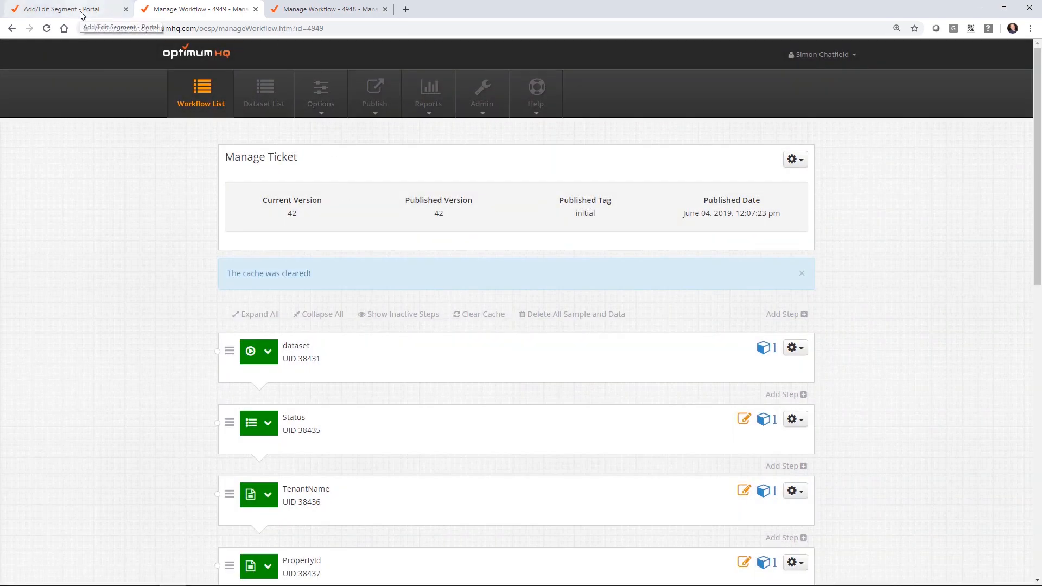
left_click(81, 13)
left_click(93, 60)
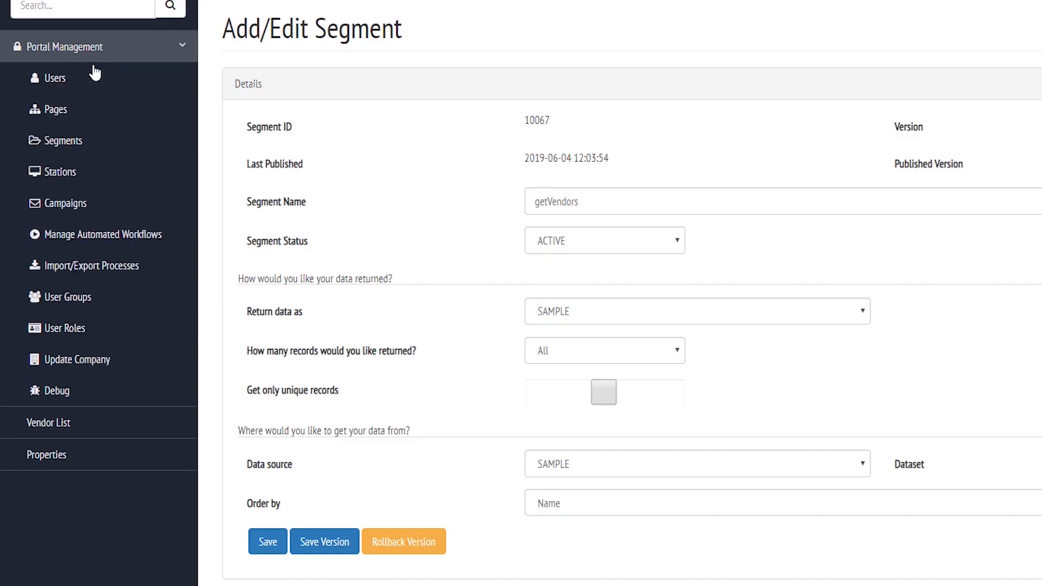
Step: Add a new portal page 'Maintenance Requests' of type Dashboard Navigation with status Live
left_click(68, 120)
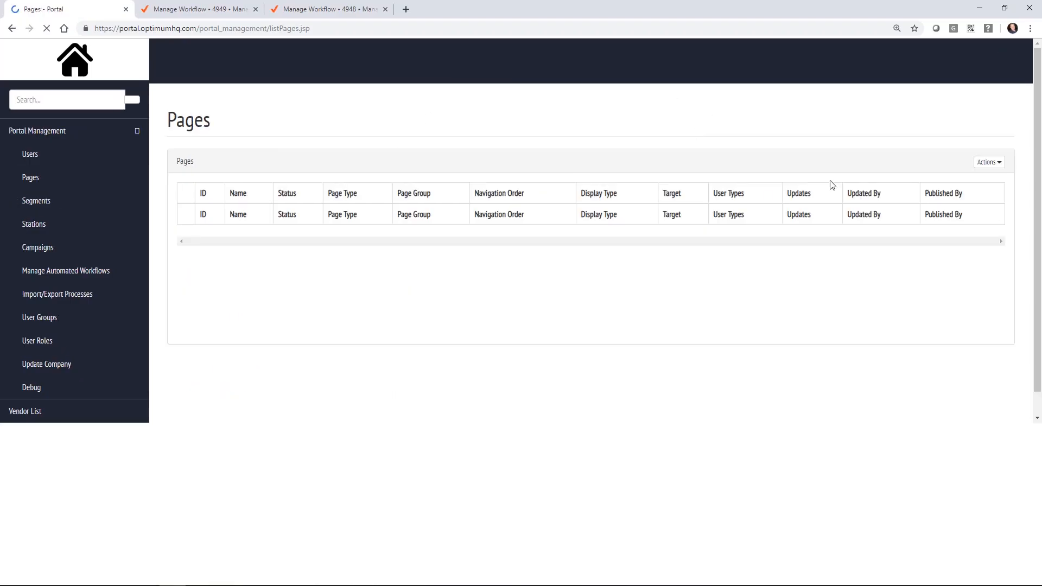
left_click(990, 159)
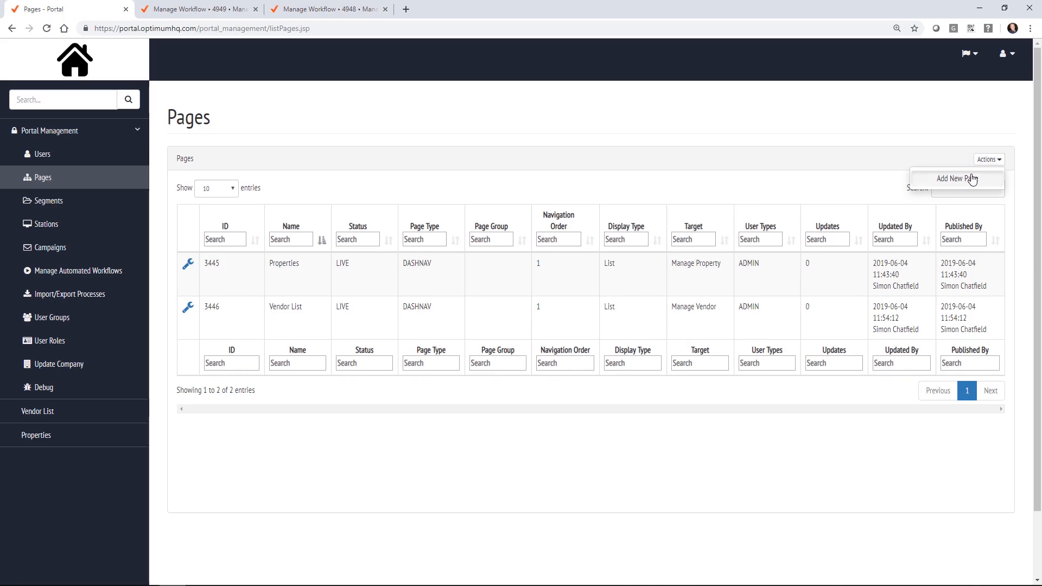
left_click(972, 178)
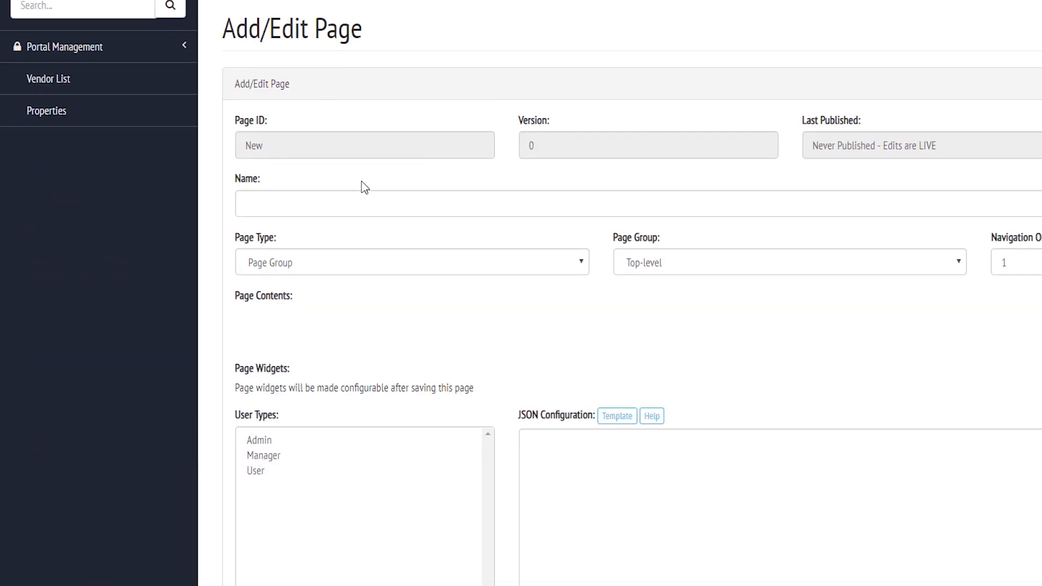
left_click(355, 202)
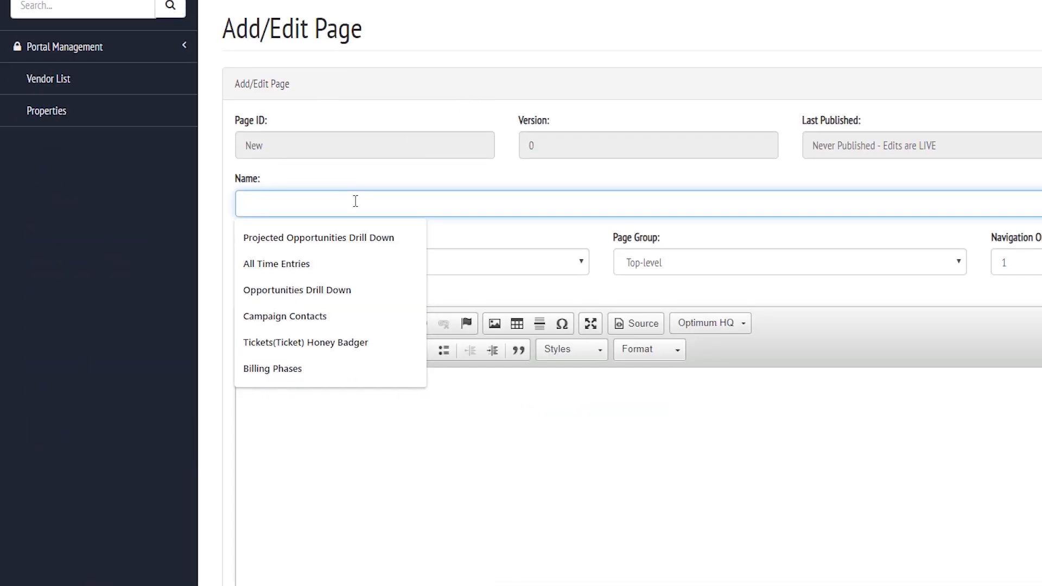
type("Maintenan")
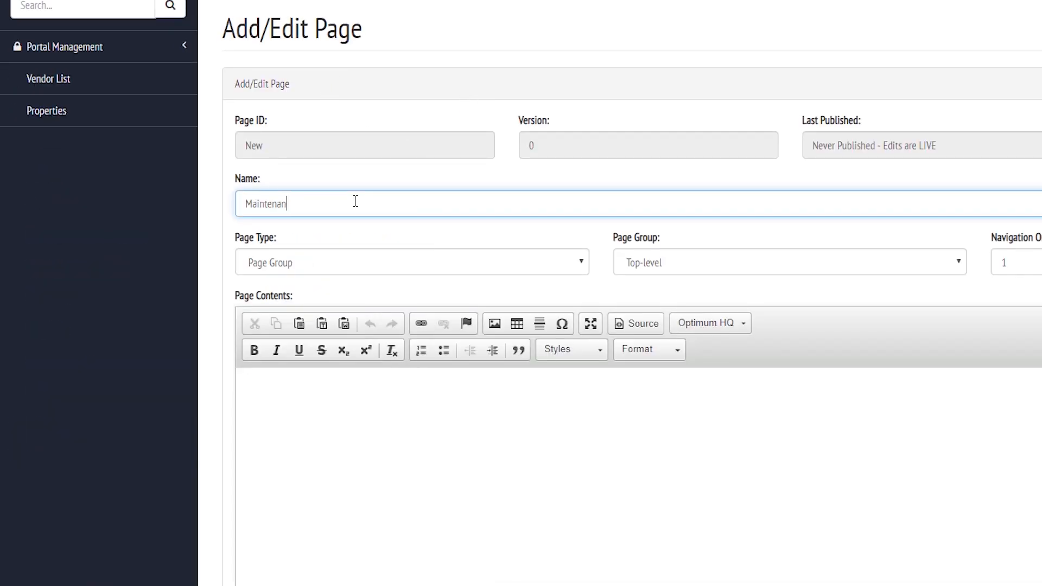
type("ce Requests")
left_click(380, 264)
left_click(278, 308)
scroll(289, 196, "down", 2)
left_click(913, 143)
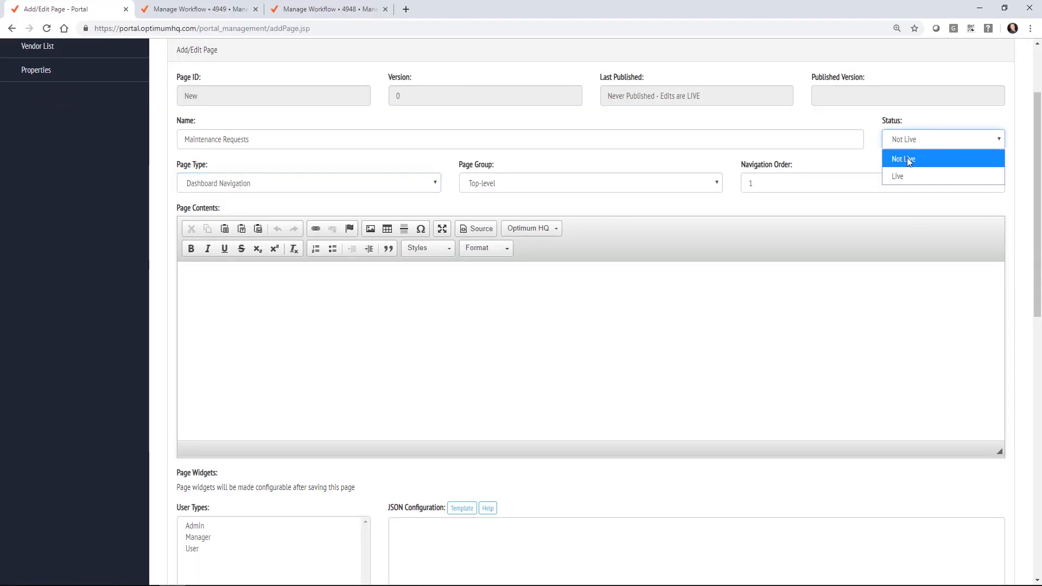
left_click(907, 174)
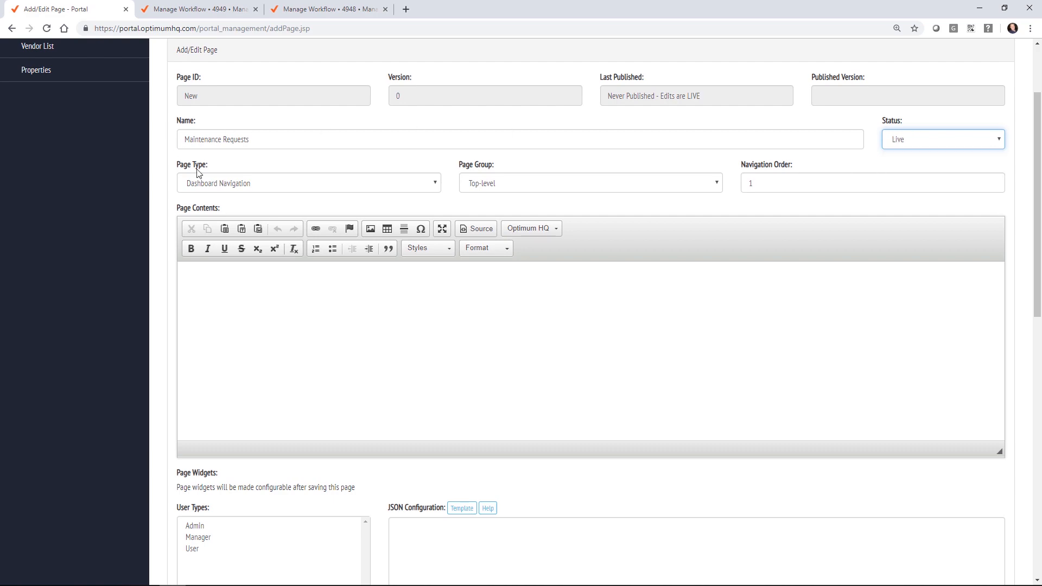
Step: Insert a green 'New Request' workflow button that runs Manage Ticket
left_click(513, 228)
left_click(557, 261)
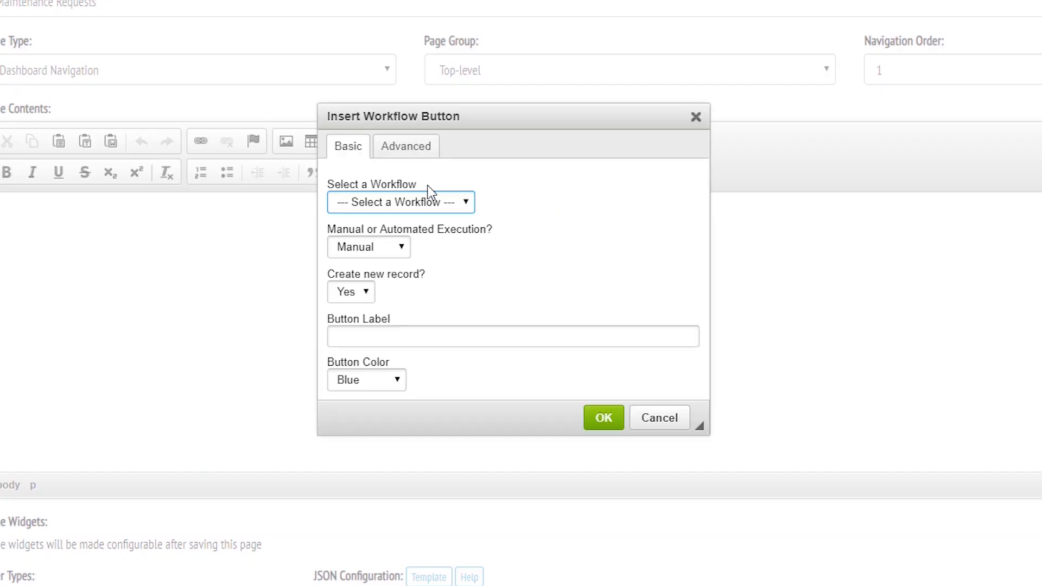
left_click(459, 266)
left_click(418, 282)
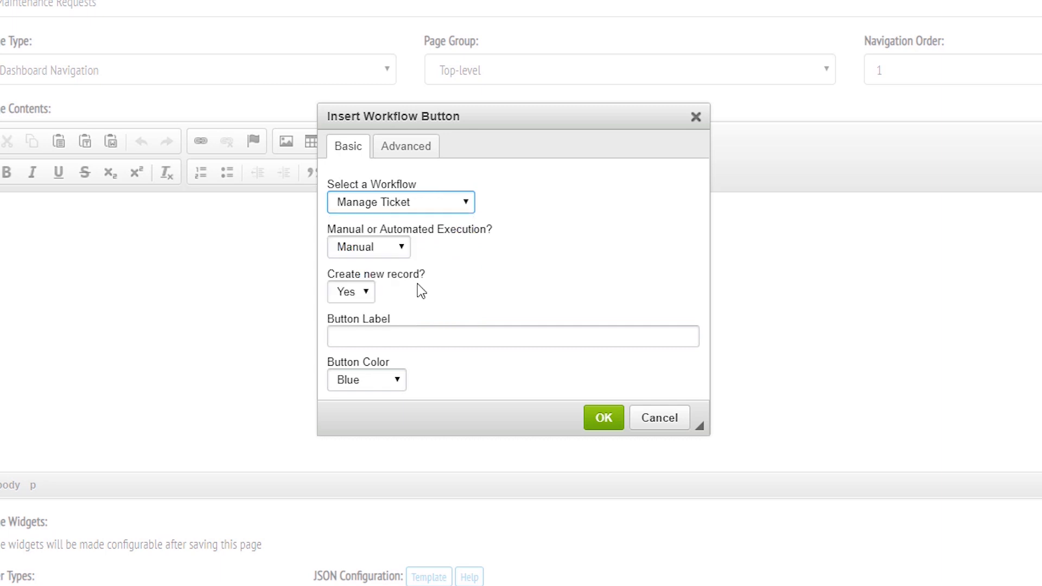
left_click(381, 334)
left_click(384, 379)
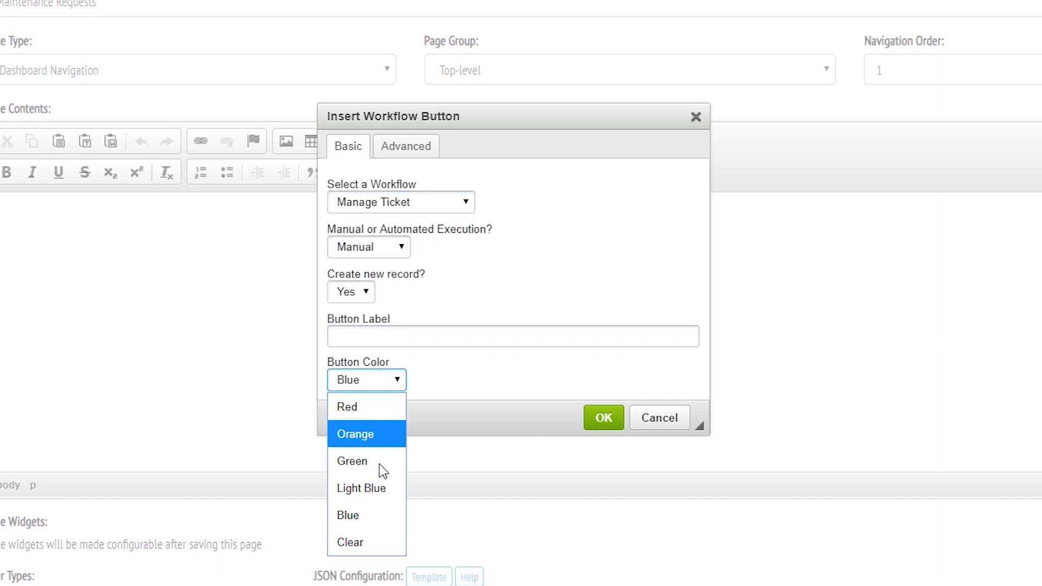
left_click(380, 461)
left_click(381, 335)
type("New ")
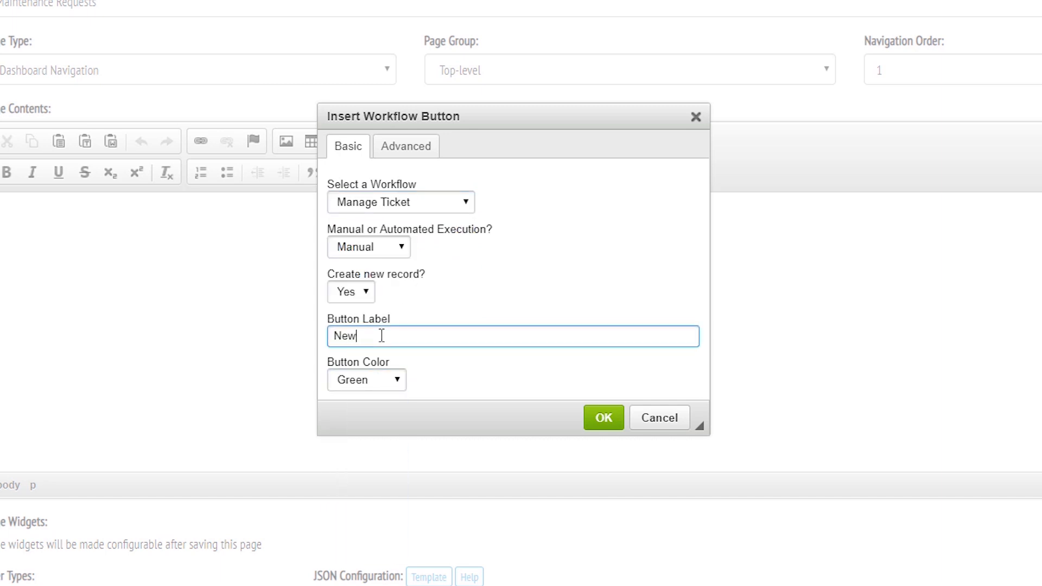
type("Request")
left_click(608, 420)
Step: Make the page available to Admin, base it on Manage Ticket, and set actions 'Update=restart4949'
scroll(15, 204, "down", 2)
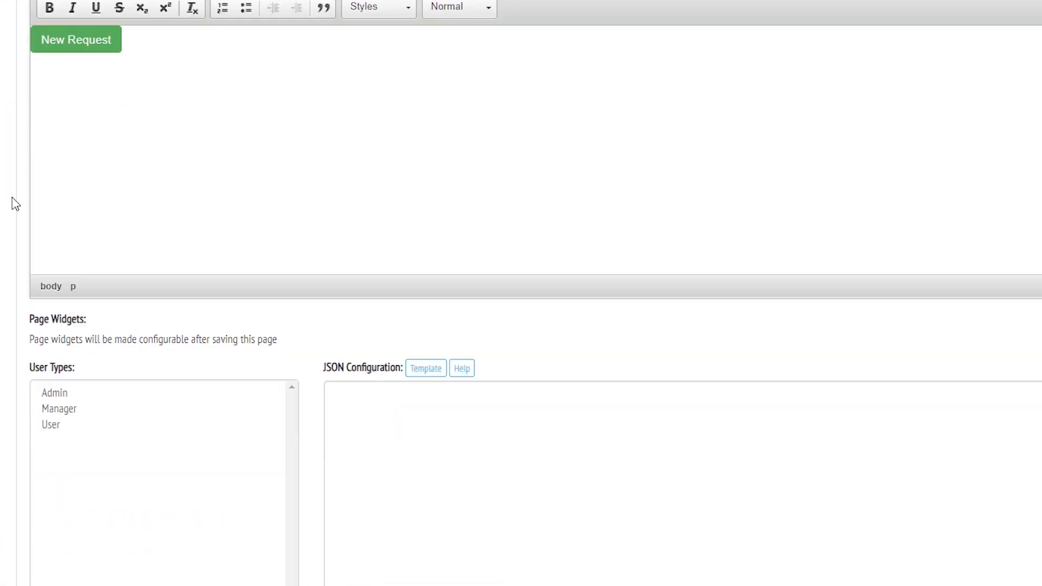
scroll(33, 245, "down", 2)
left_click(70, 358)
scroll(24, 285, "down", 10)
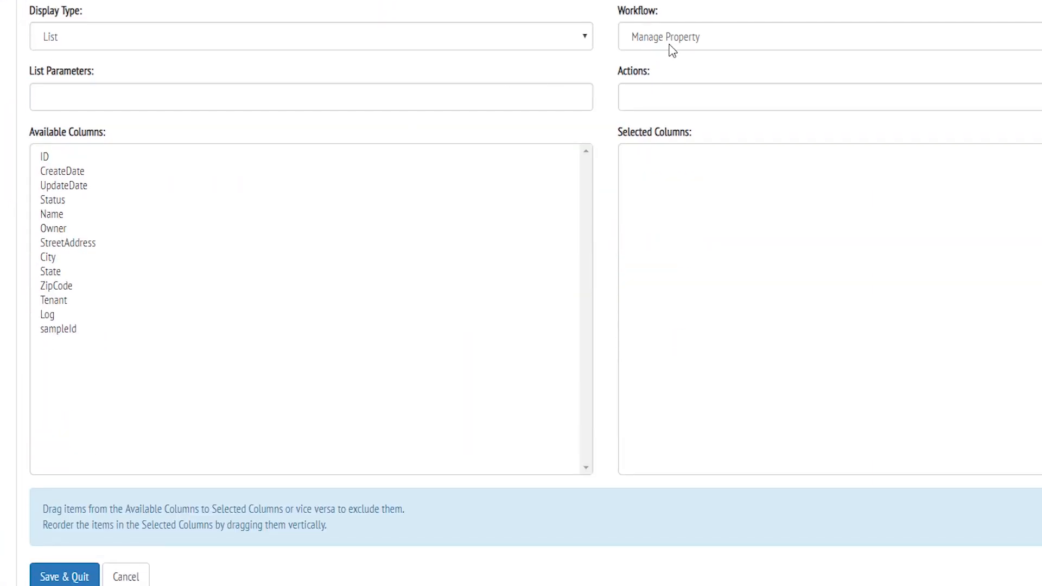
left_click(670, 42)
left_click(678, 85)
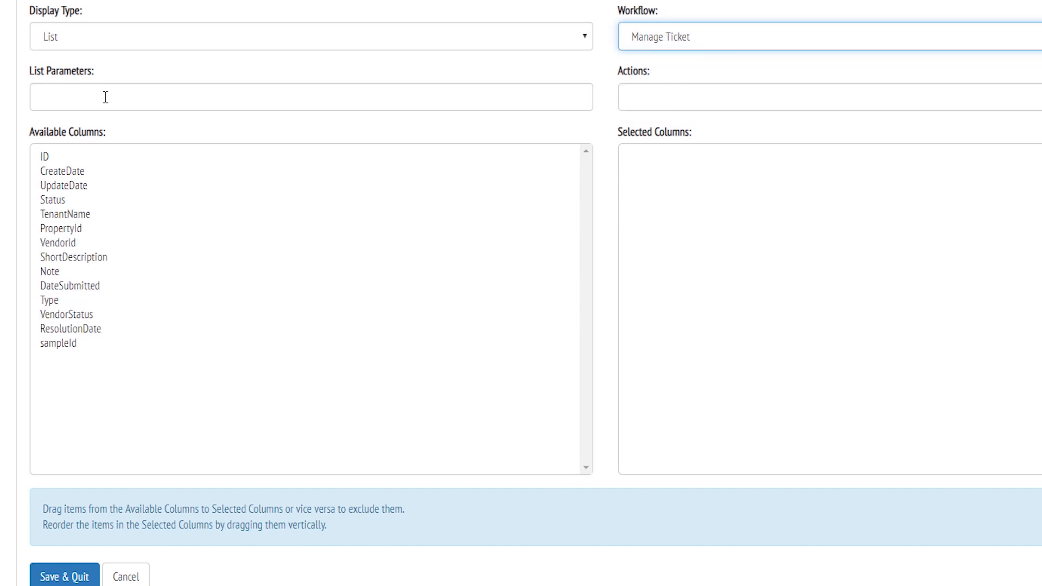
left_click(687, 106)
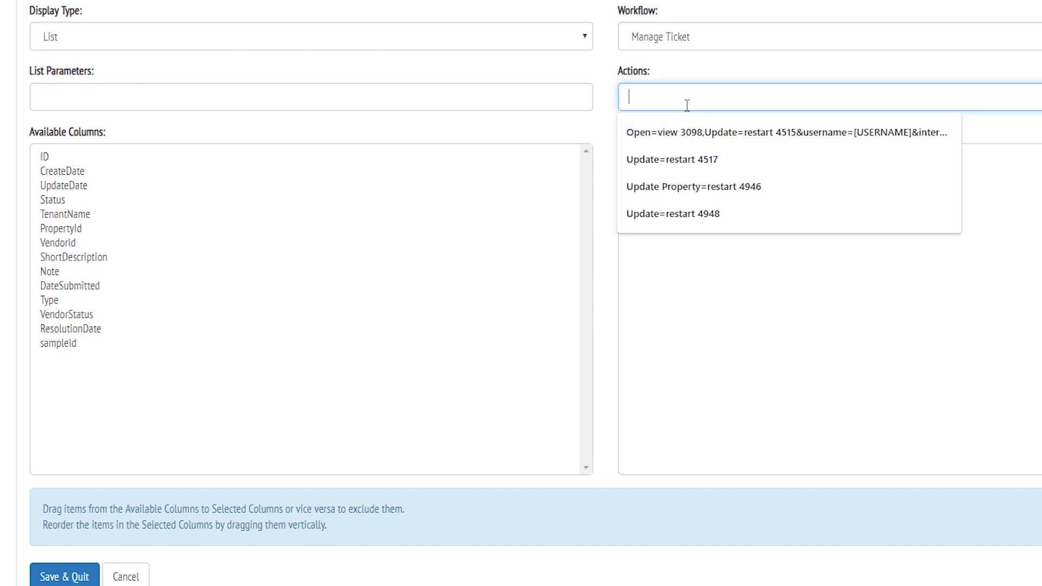
type("Update")
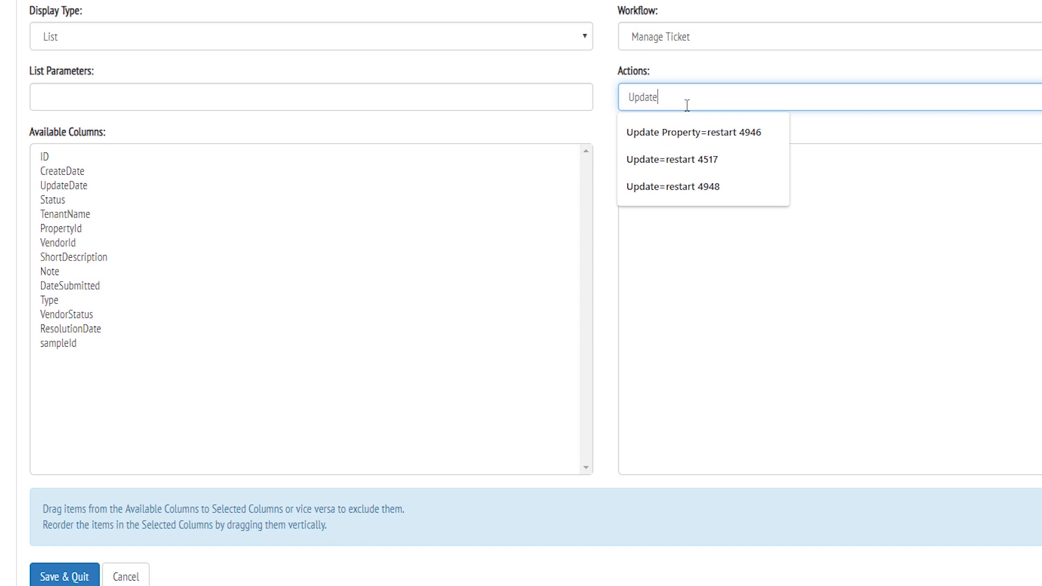
type("=restart")
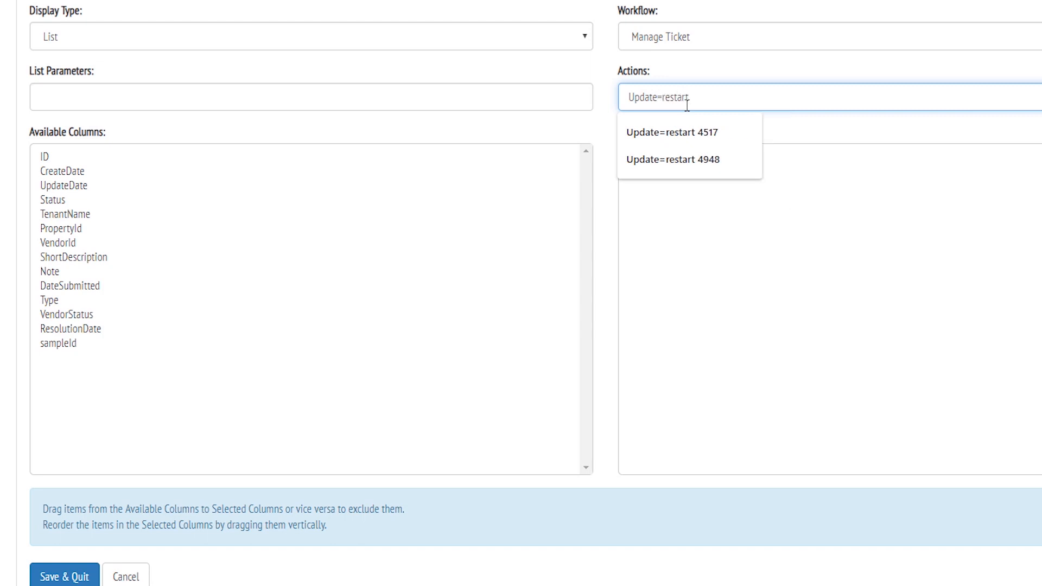
type("4949")
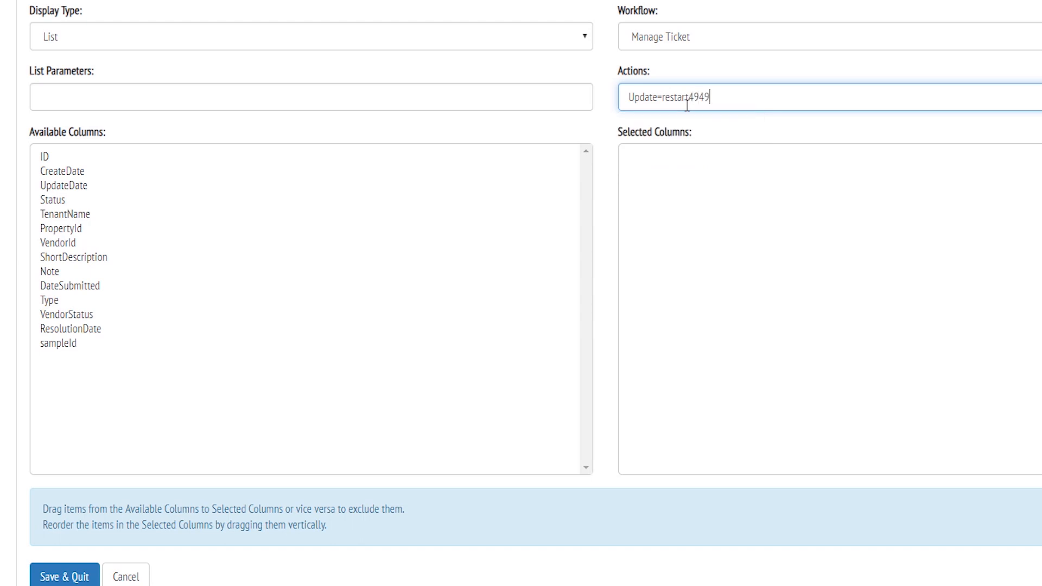
Step: Add columns TenantName, Status, ShortDescription, VendorStatus, and DateSubmitted at the top
left_click_drag(74, 216, 898, 214)
left_click_drag(70, 197, 765, 209)
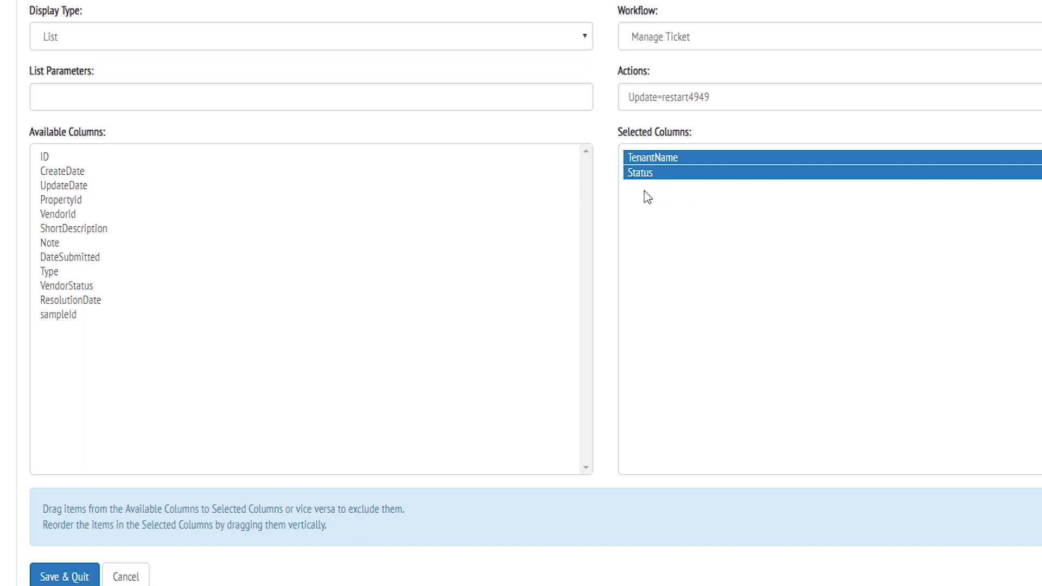
left_click_drag(102, 230, 770, 232)
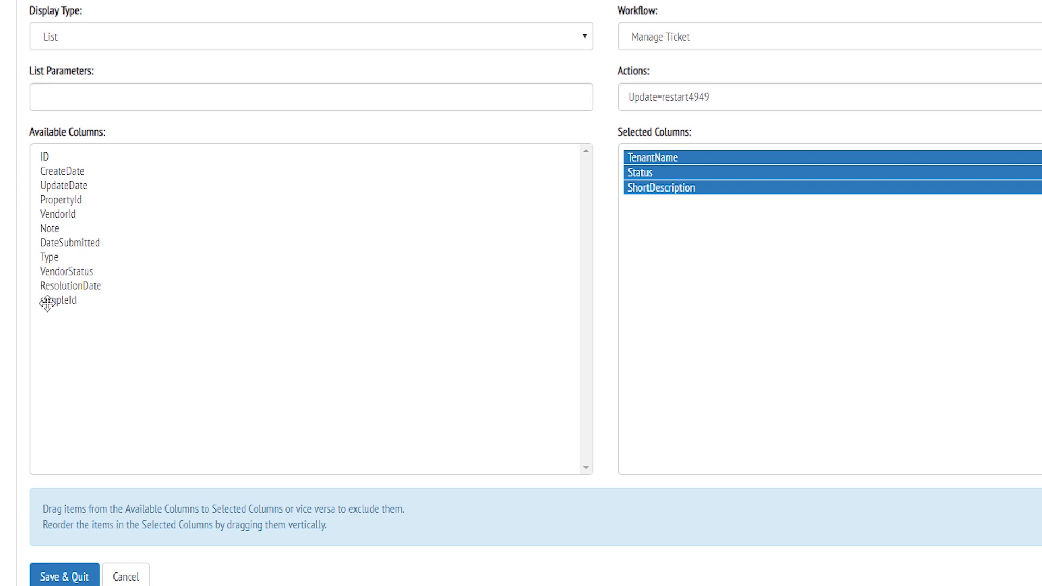
left_click_drag(68, 272, 710, 221)
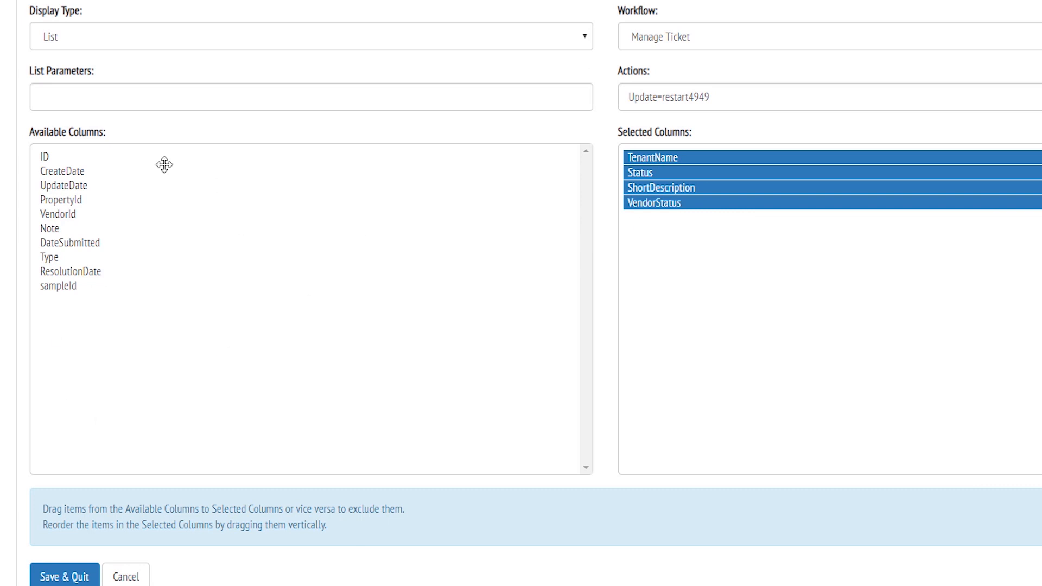
left_click_drag(89, 244, 871, 153)
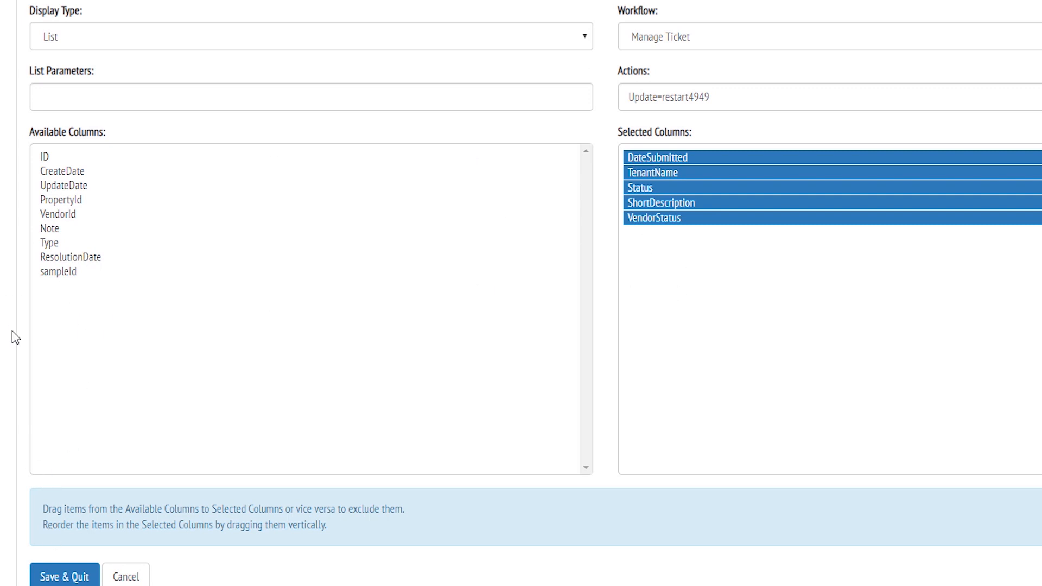
Step: Save the page, then open Maintenance Requests and begin a New Request, entering tenant name and property
left_click(70, 574)
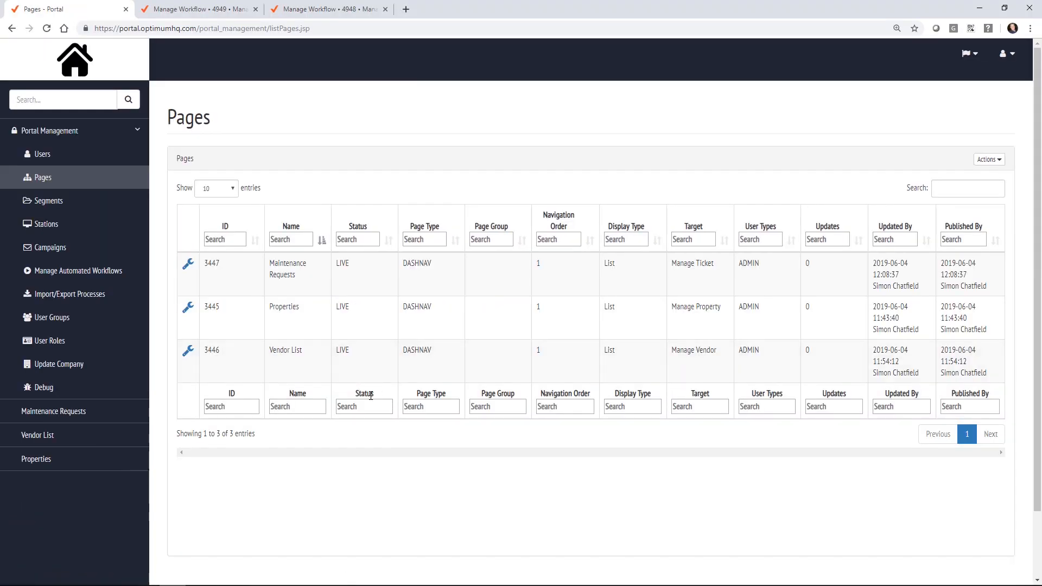
left_click(74, 412)
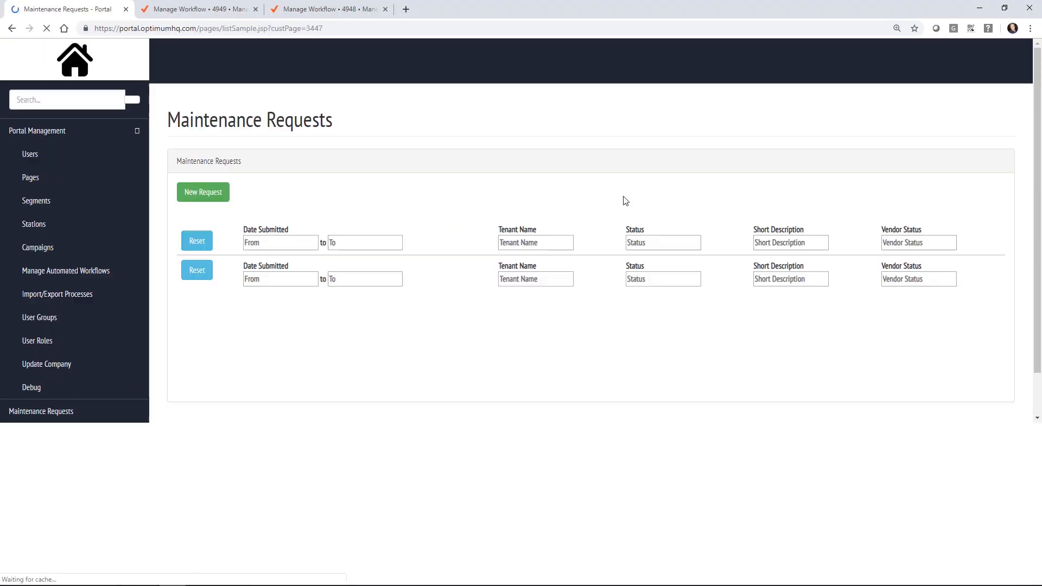
left_click(206, 190)
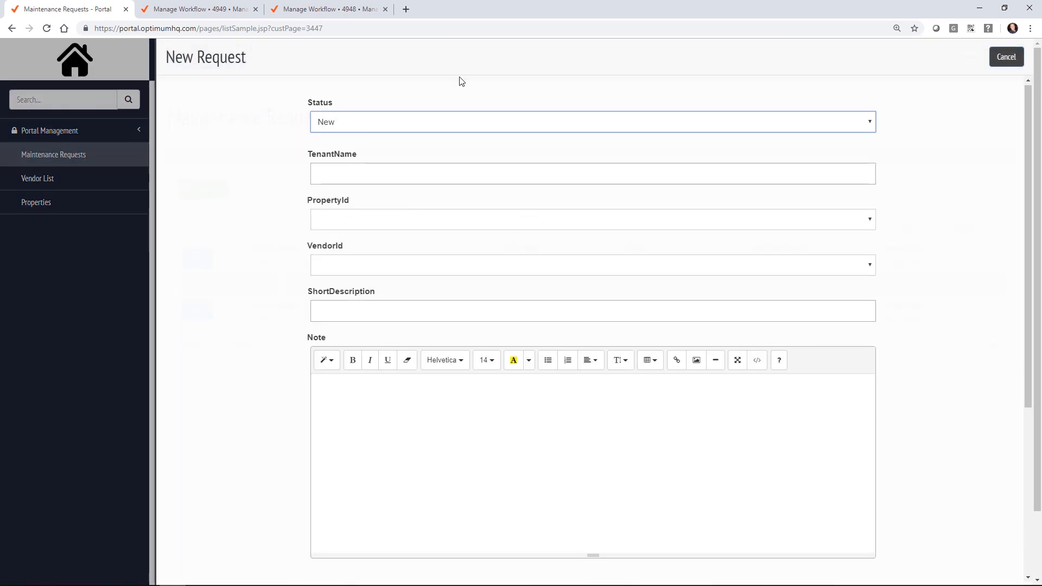
left_click(368, 171)
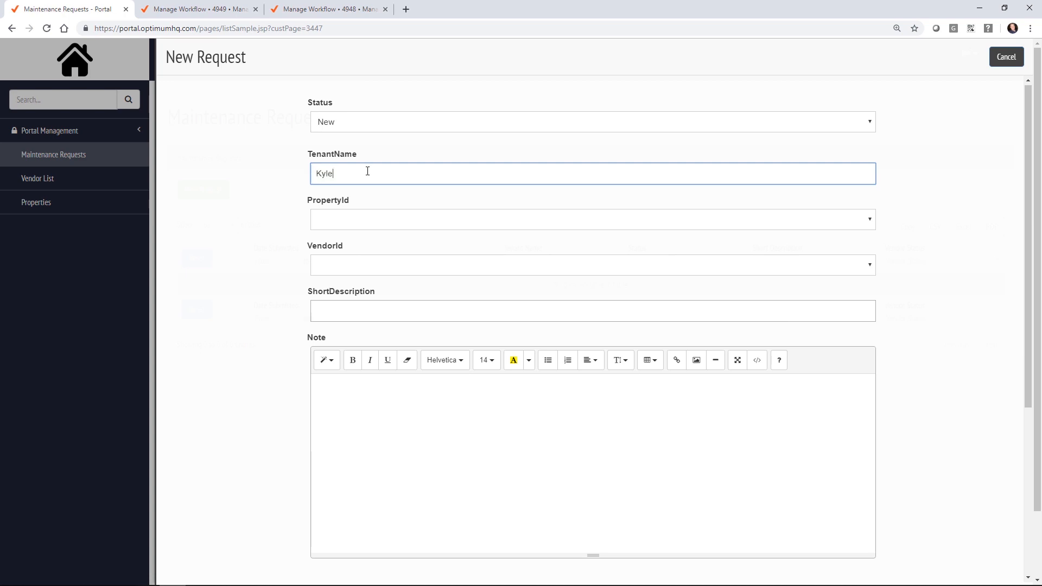
left_click(374, 219)
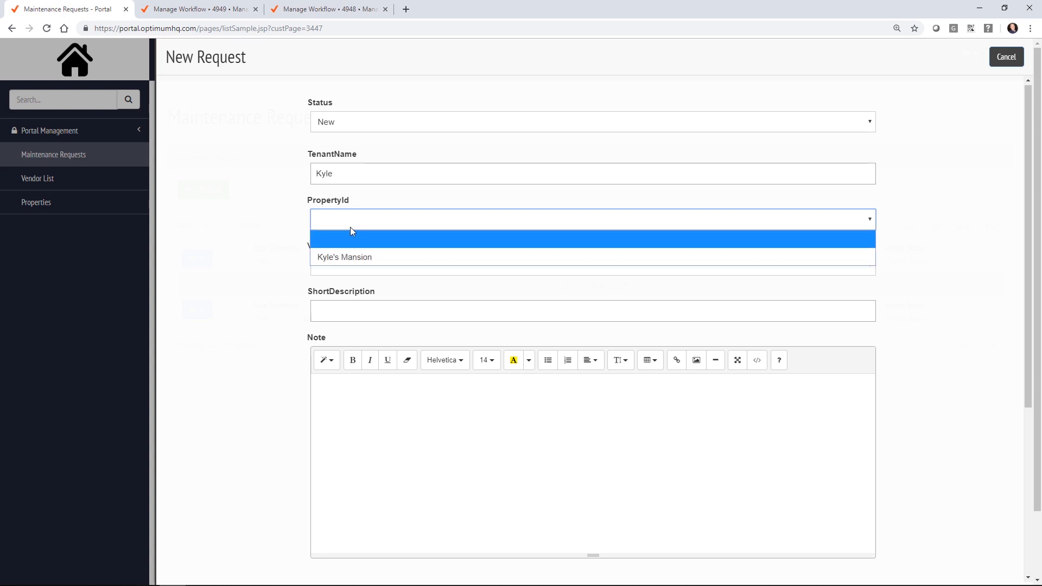
left_click(353, 257)
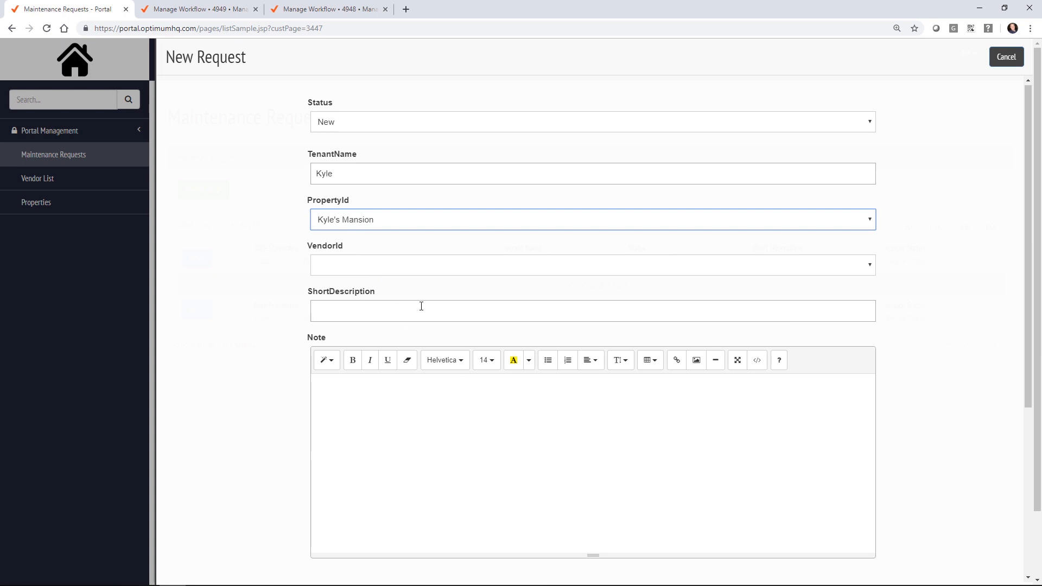
Step: Enter the green-pool short description and a DateSubmitted of 06/04/2019 12:09 PM
left_click(400, 312)
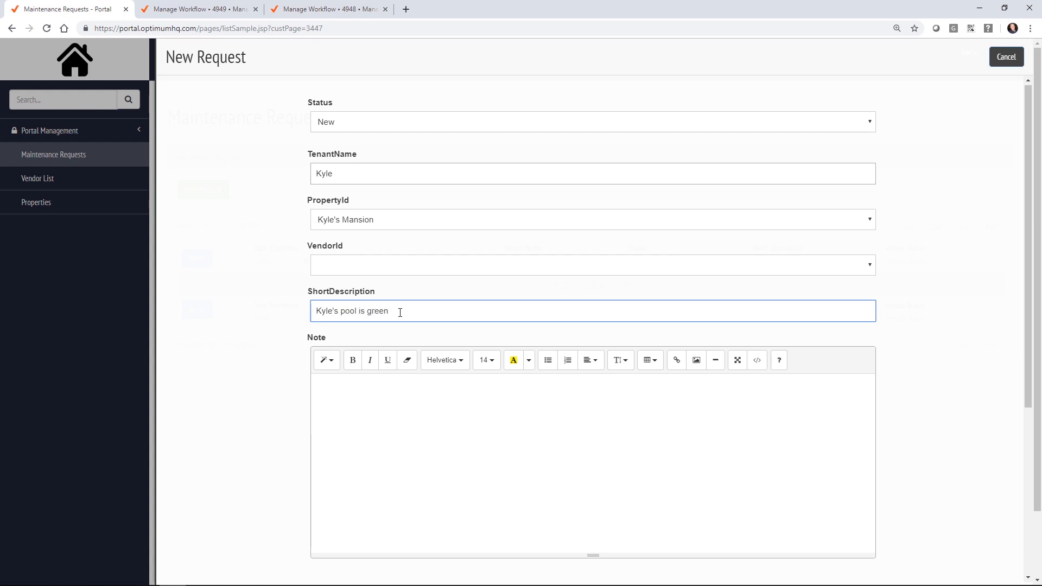
scroll(303, 310, "down", 4)
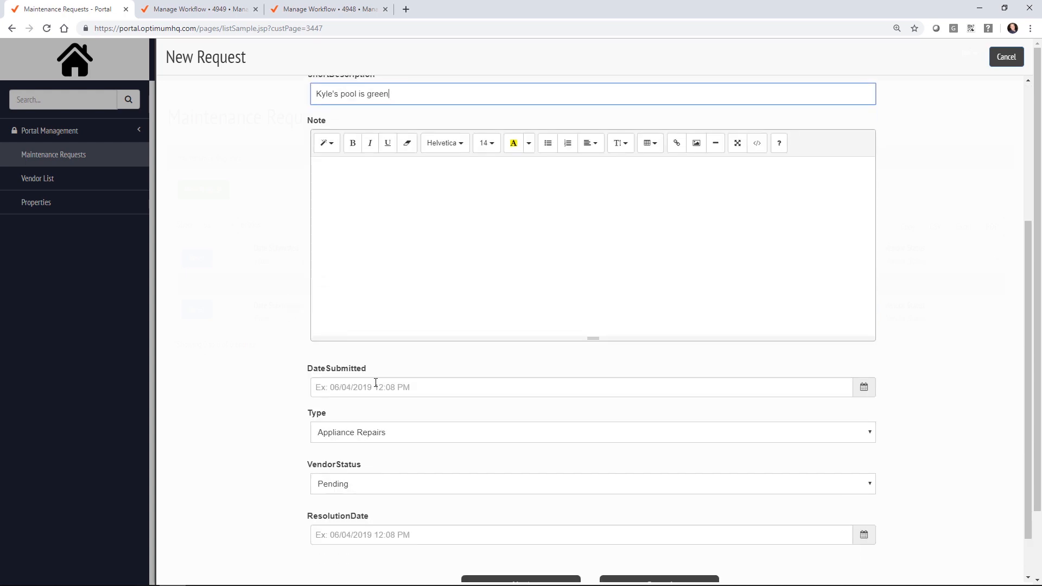
left_click(397, 390)
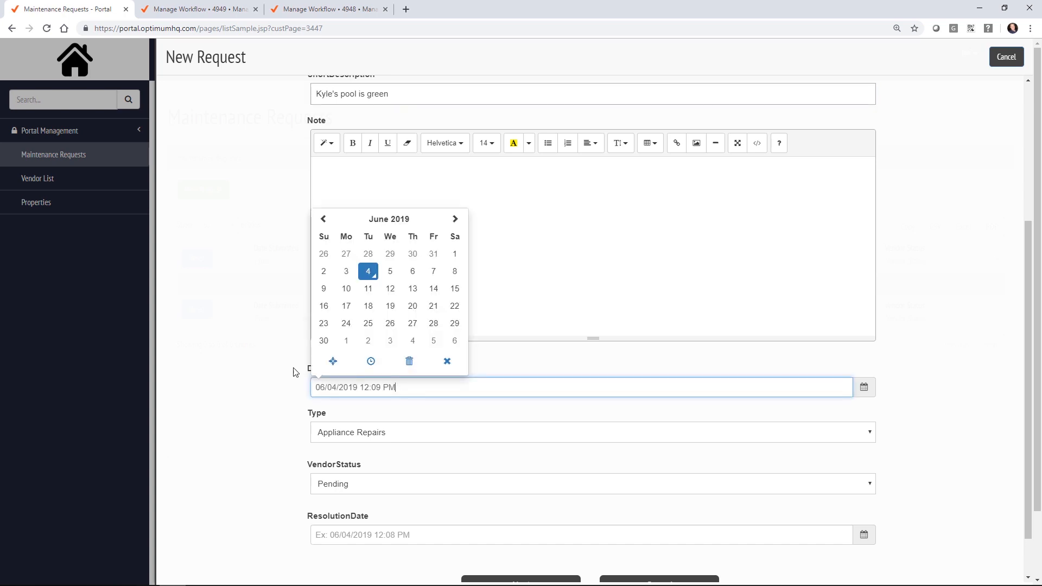
left_click(253, 382)
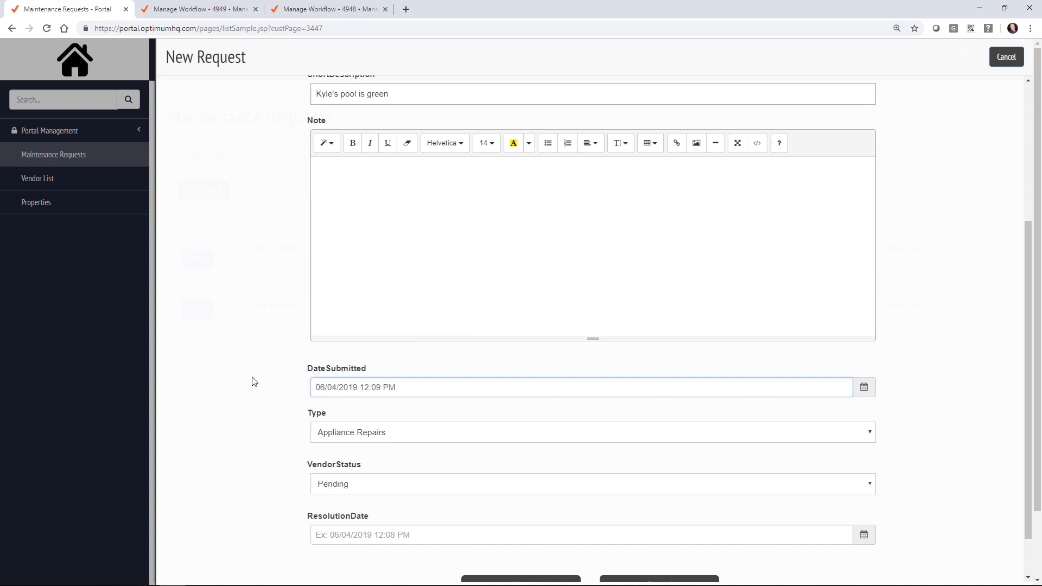
Step: Set the request type to Pool and submit the maintenance request
left_click(373, 435)
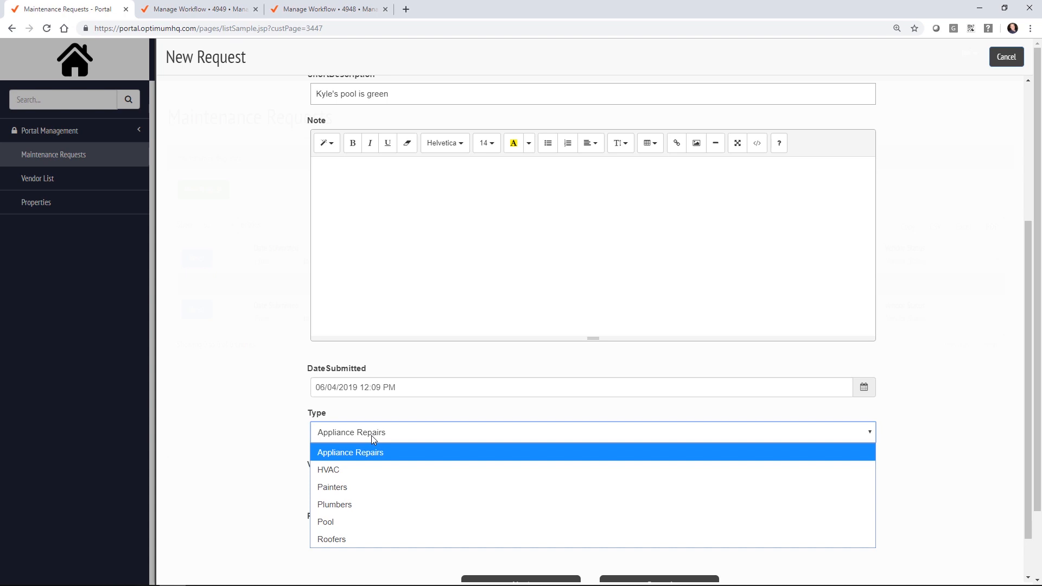
left_click(373, 518)
scroll(259, 368, "down", 1)
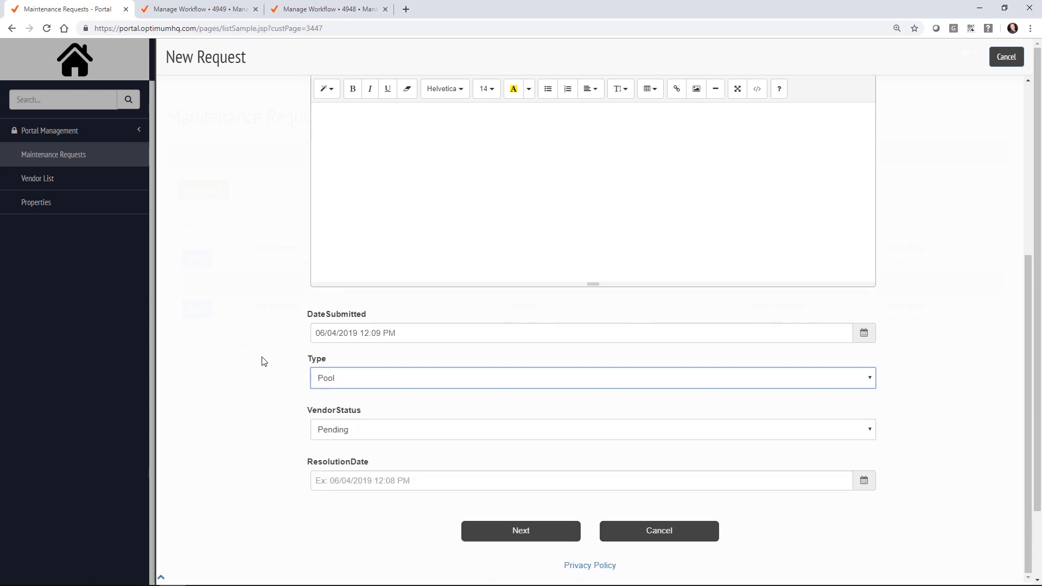
left_click(524, 537)
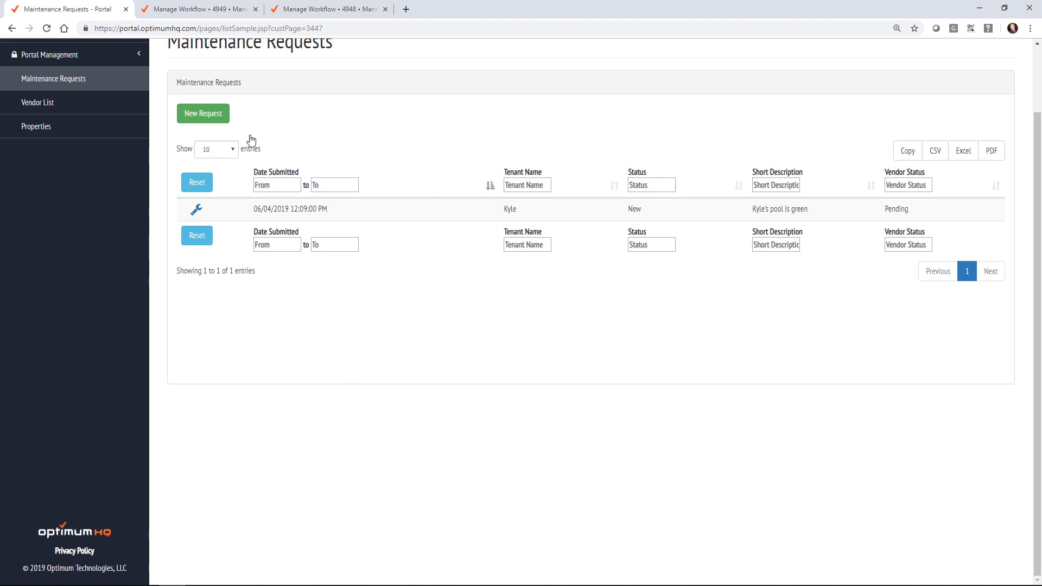
scroll(291, 128, "up", 2)
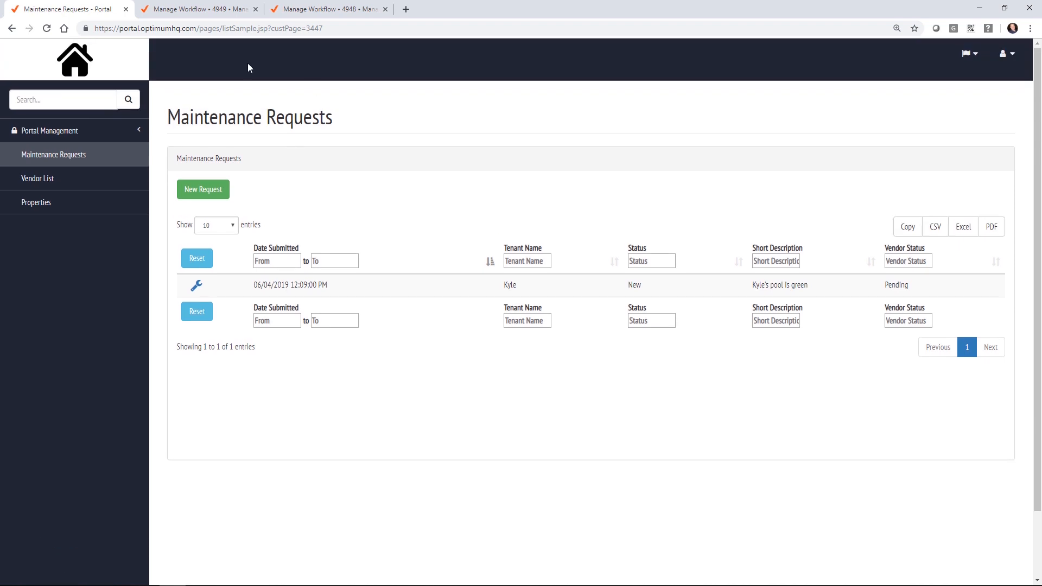
left_click(81, 130)
Step: Add a new portal page named PropertyMaintenance
left_click(69, 179)
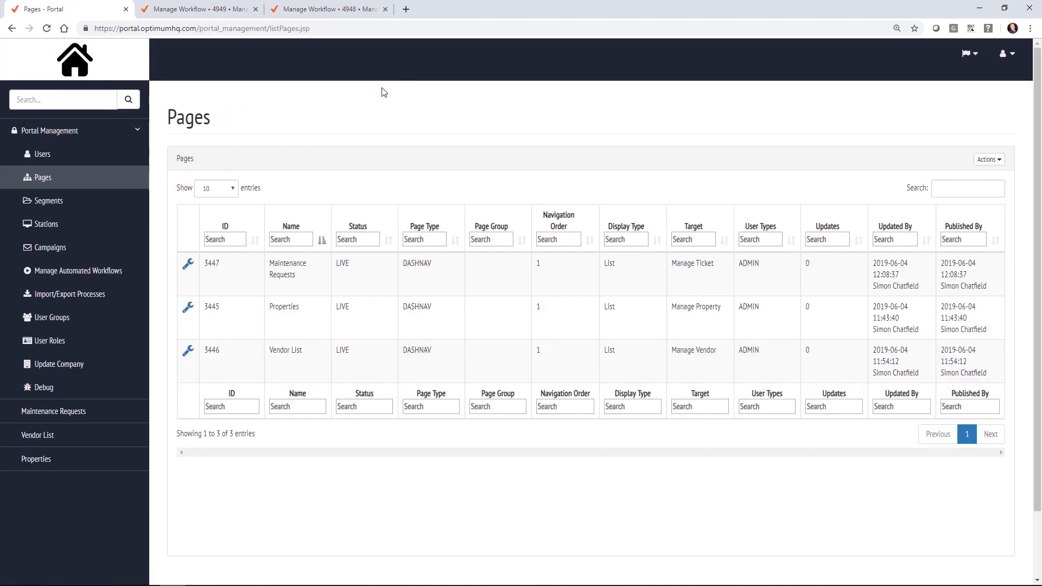
left_click(981, 161)
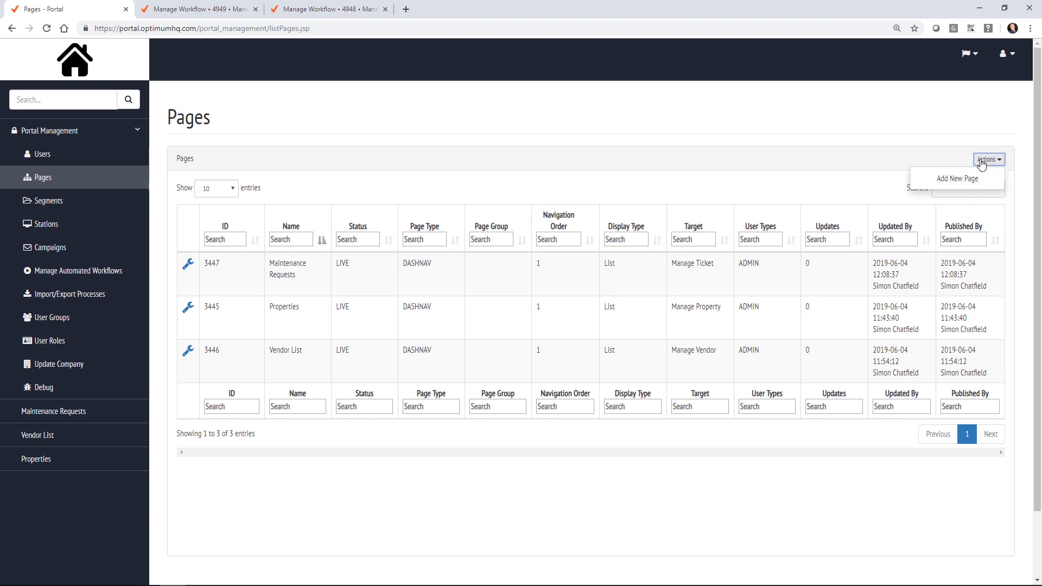
left_click(977, 183)
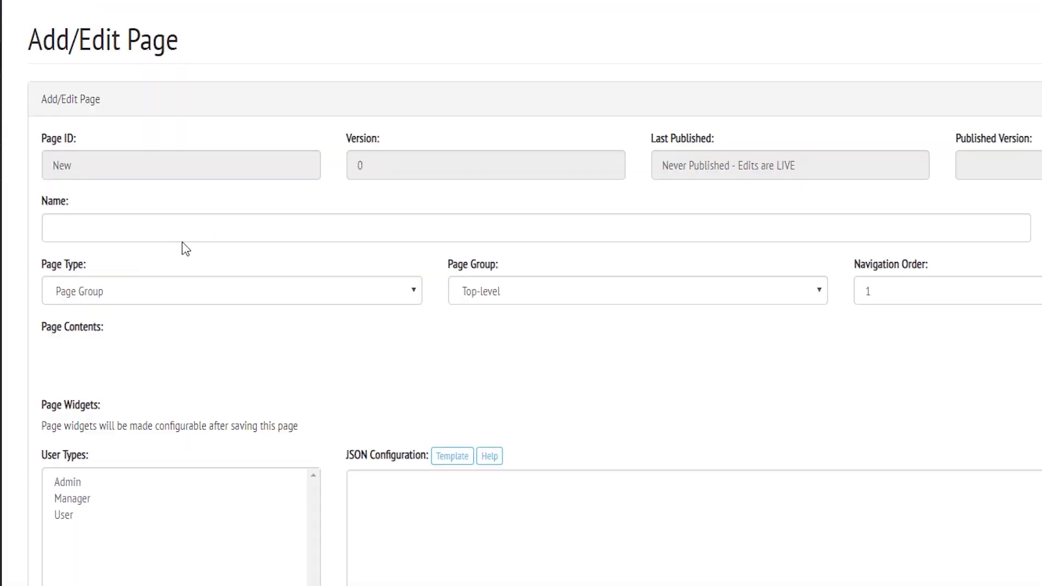
left_click(274, 246)
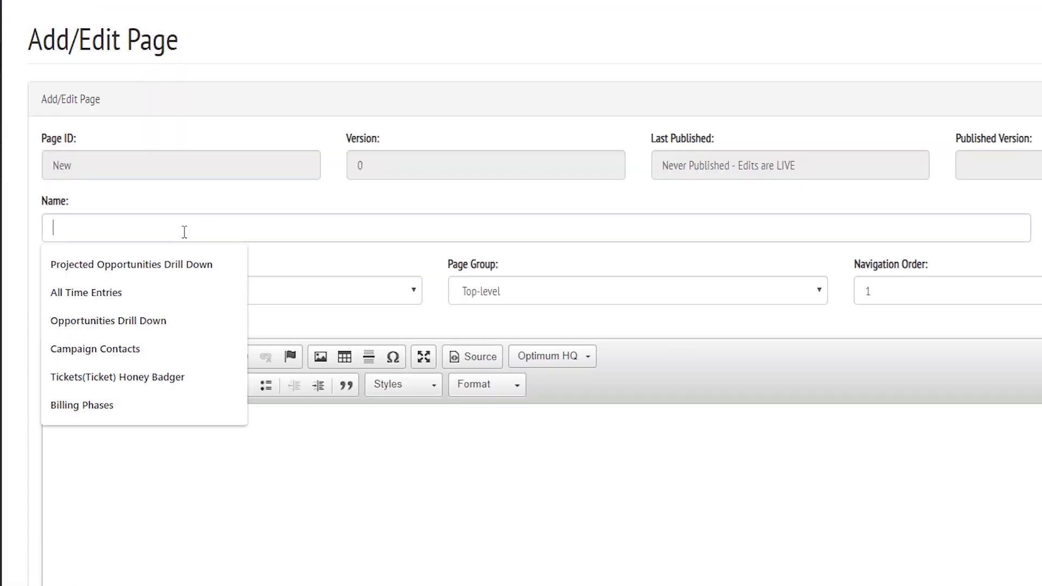
type("Pr")
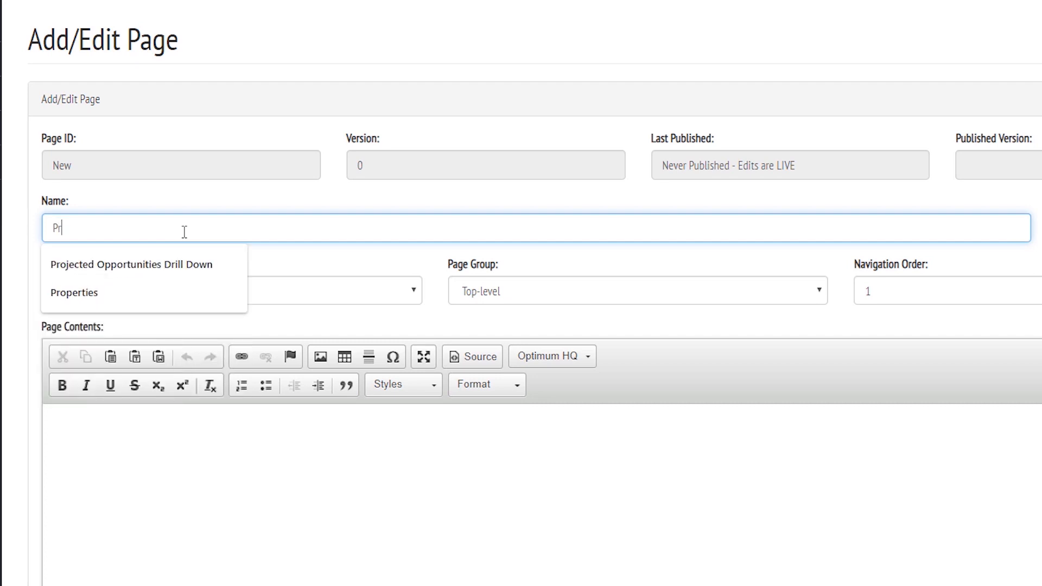
type("opert")
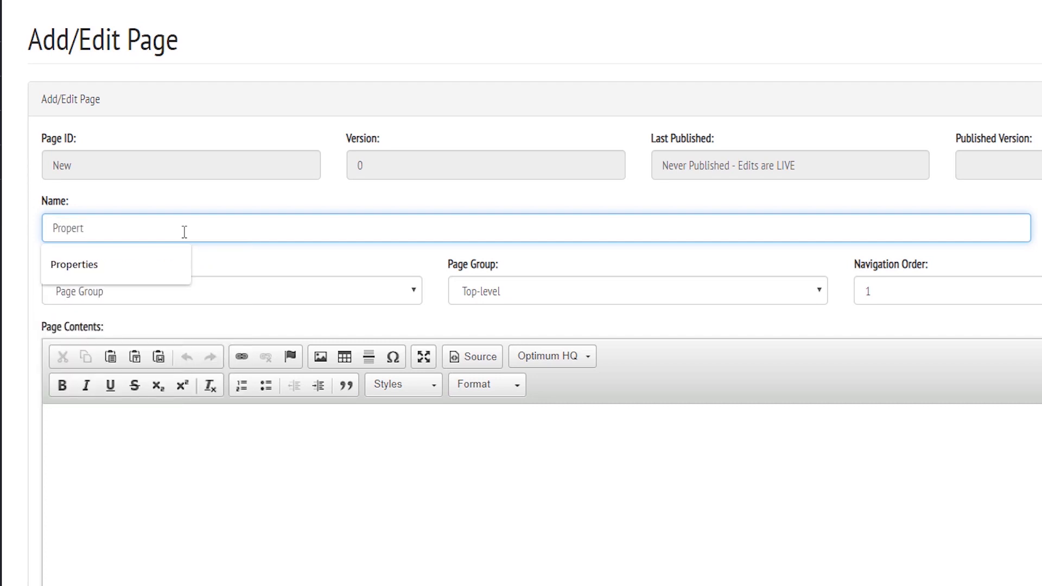
type("yMaintenance")
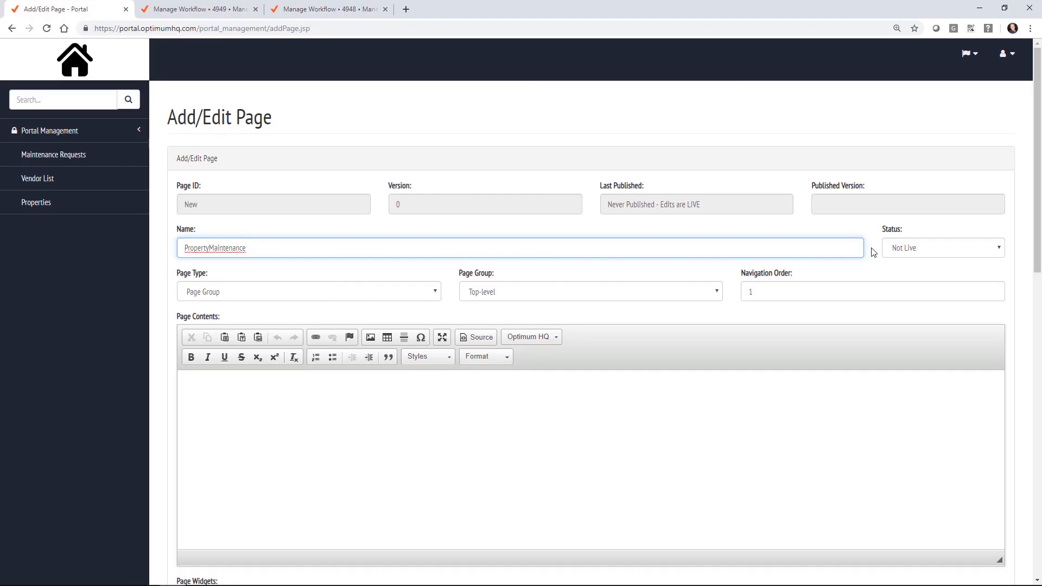
Step: Set the page status to Live, make it available to Admin, and save
left_click(902, 249)
left_click(903, 284)
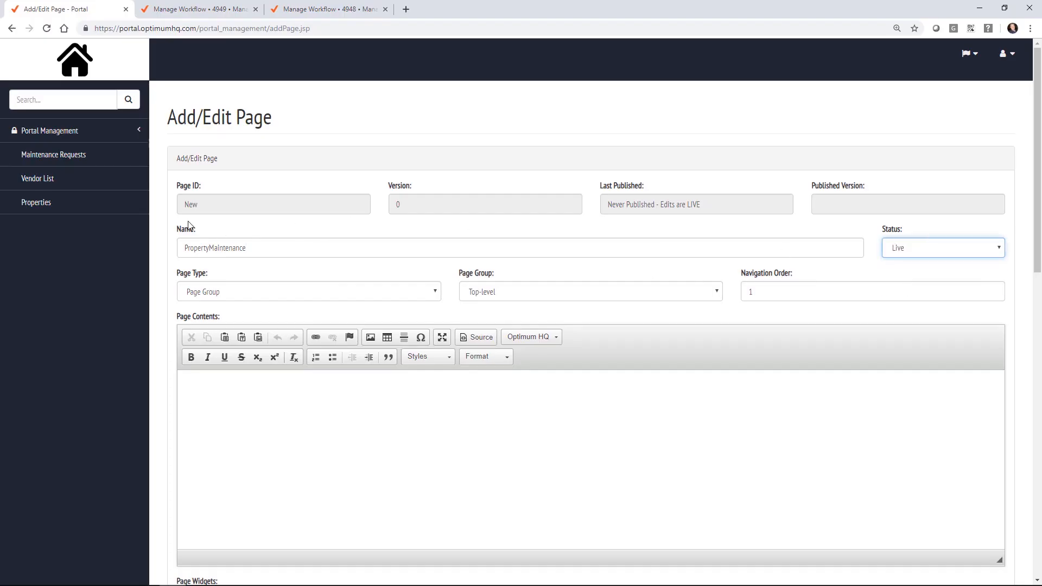
scroll(190, 225, "down", 8)
left_click(198, 201)
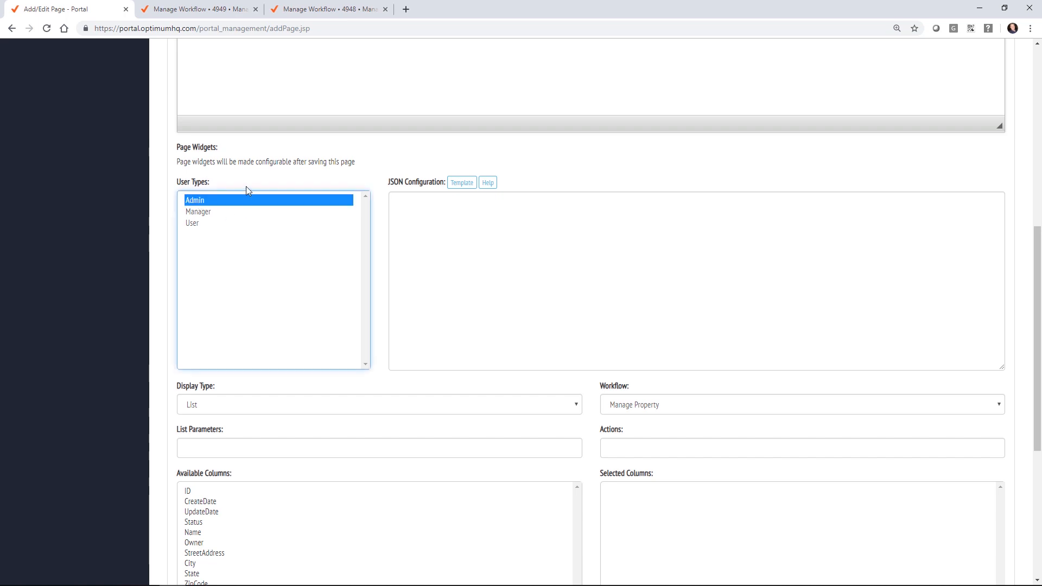
scroll(157, 213, "down", 5)
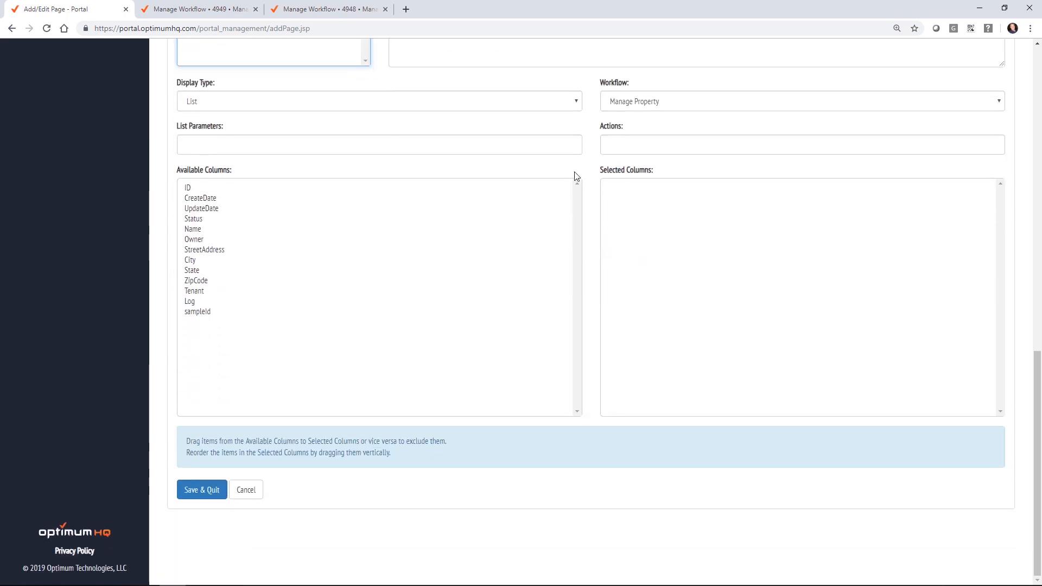
left_click(213, 499)
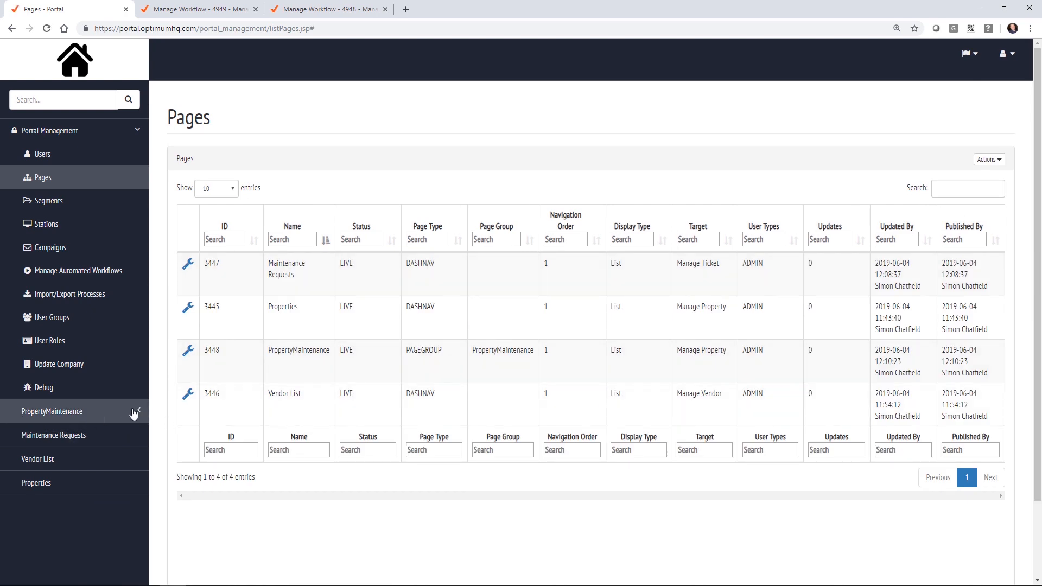
Step: Rename the Maintenance Requests page to New Requests and place it in the PropertyMaintenance group
left_click(74, 436)
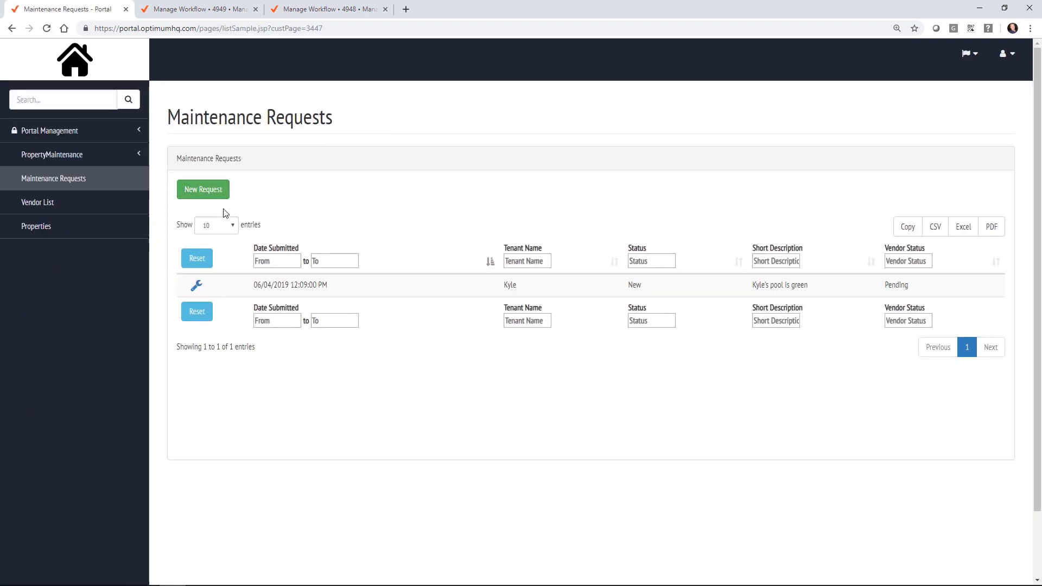
left_click(11, 28)
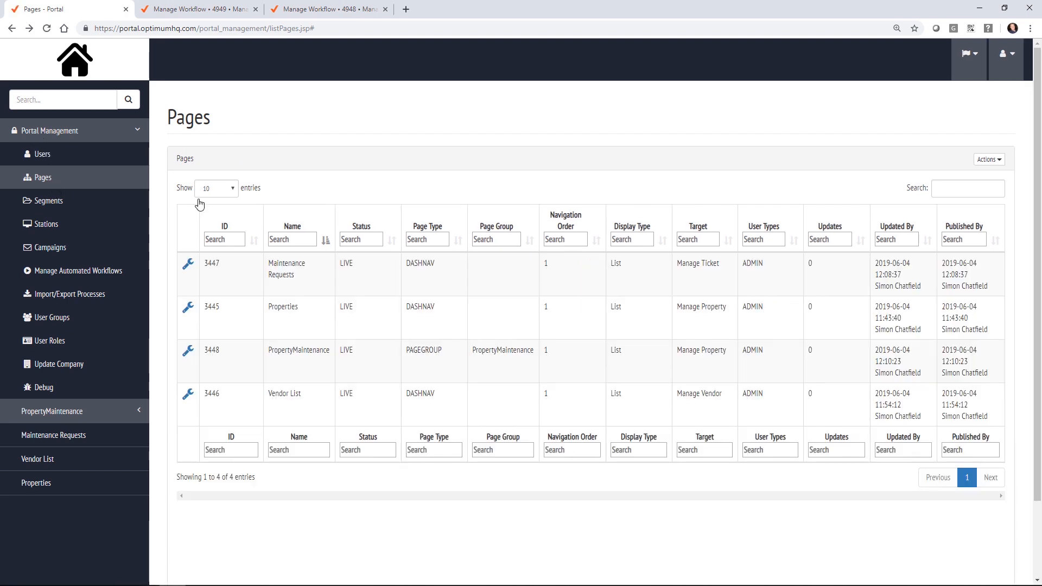
left_click(185, 269)
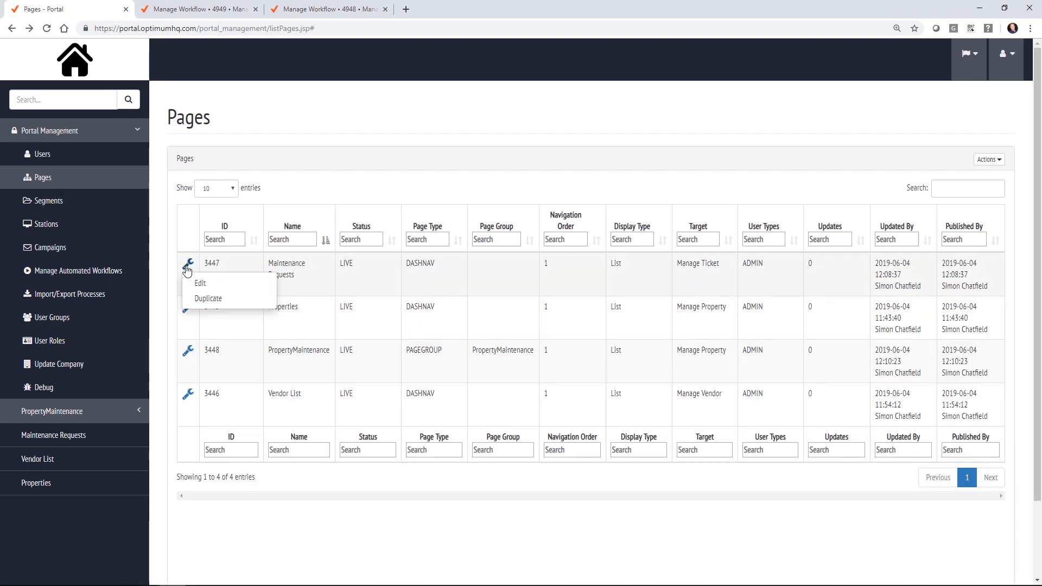
left_click(207, 281)
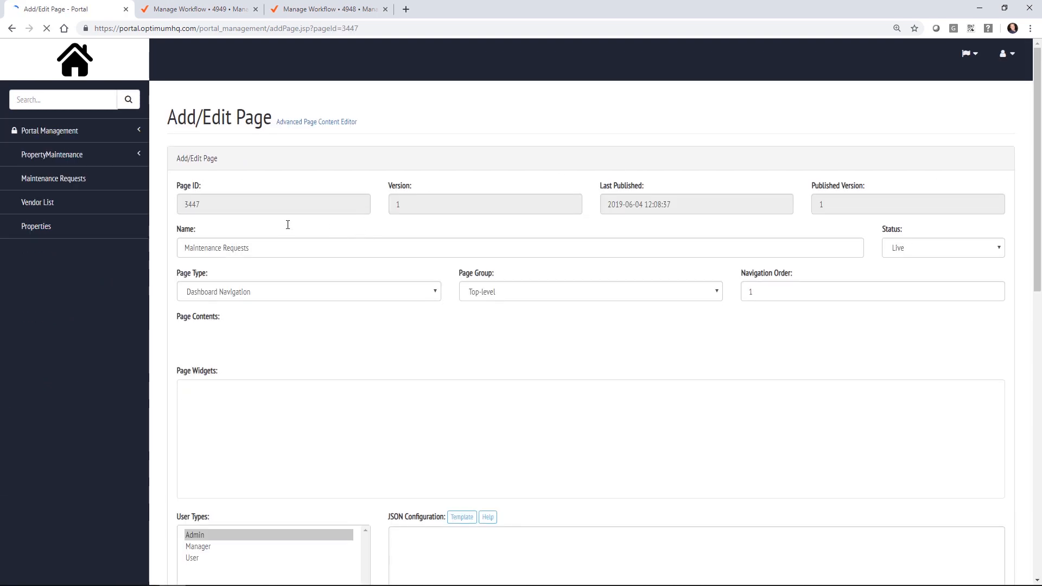
double_click(222, 248)
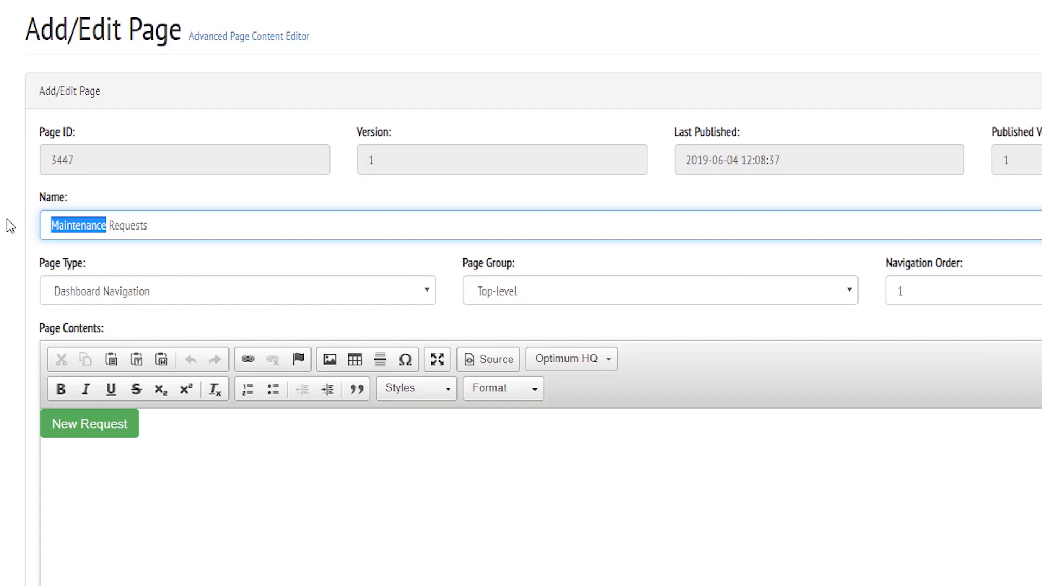
type("New")
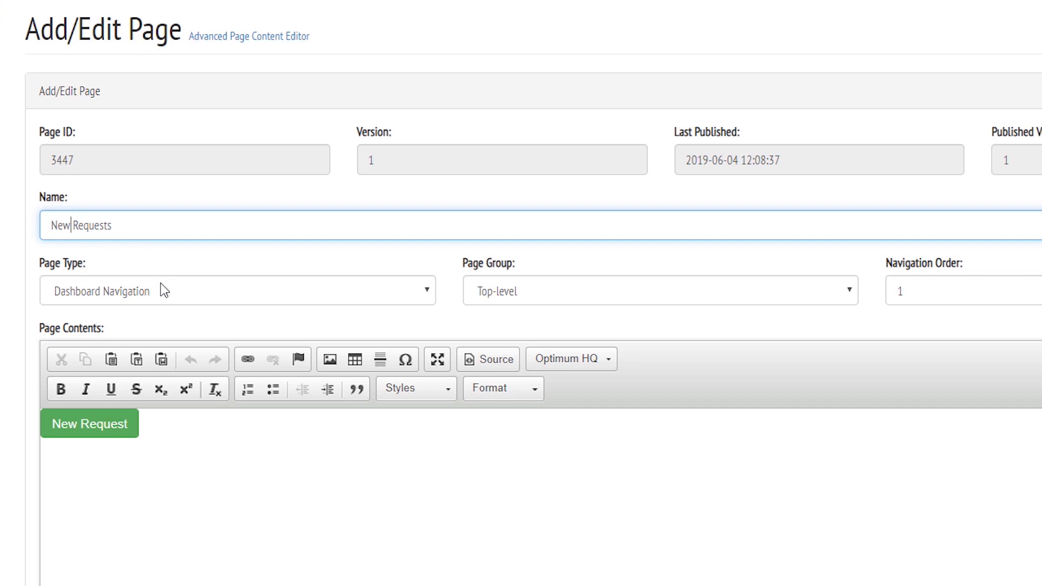
left_click(530, 291)
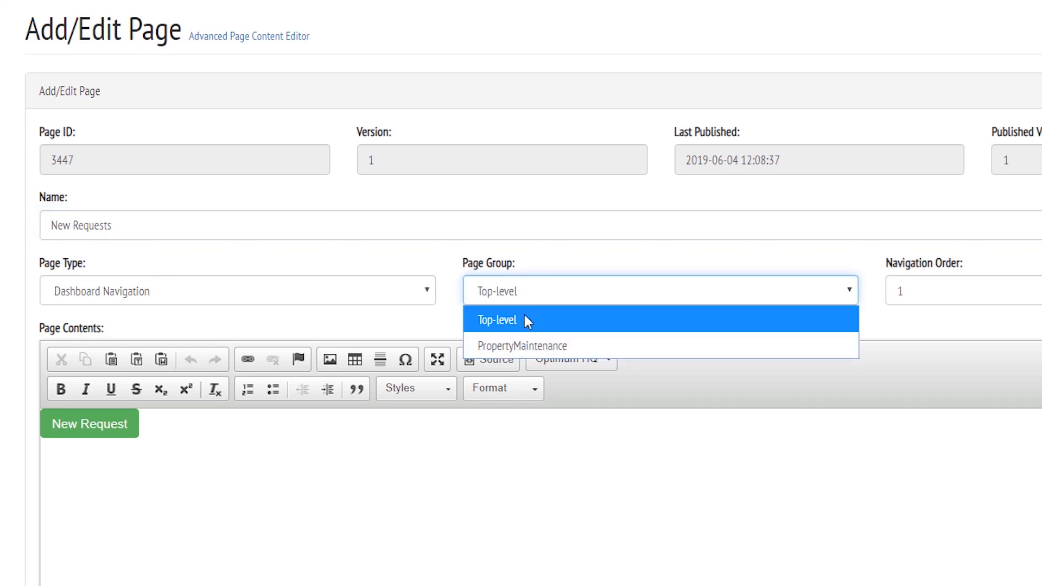
left_click(488, 347)
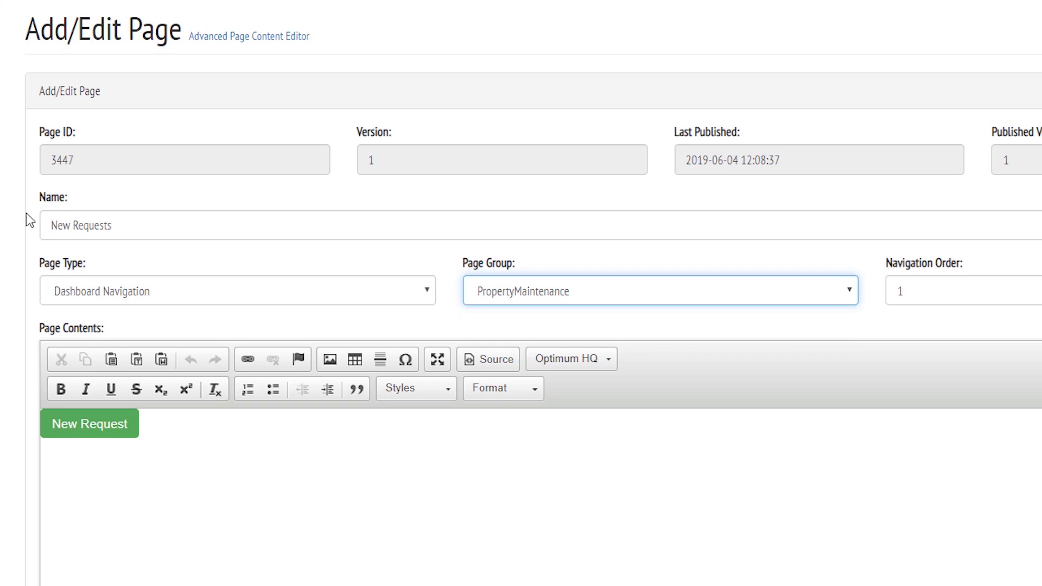
Step: Set the page's list parameters to Status=New
scroll(26, 213, "down", 10)
scroll(26, 211, "down", 6)
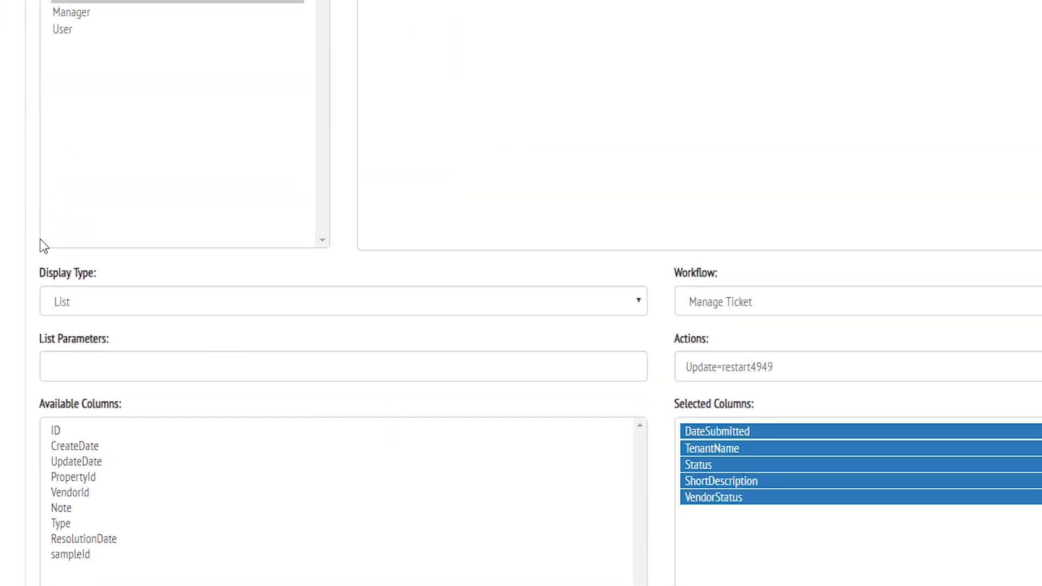
left_click(91, 369)
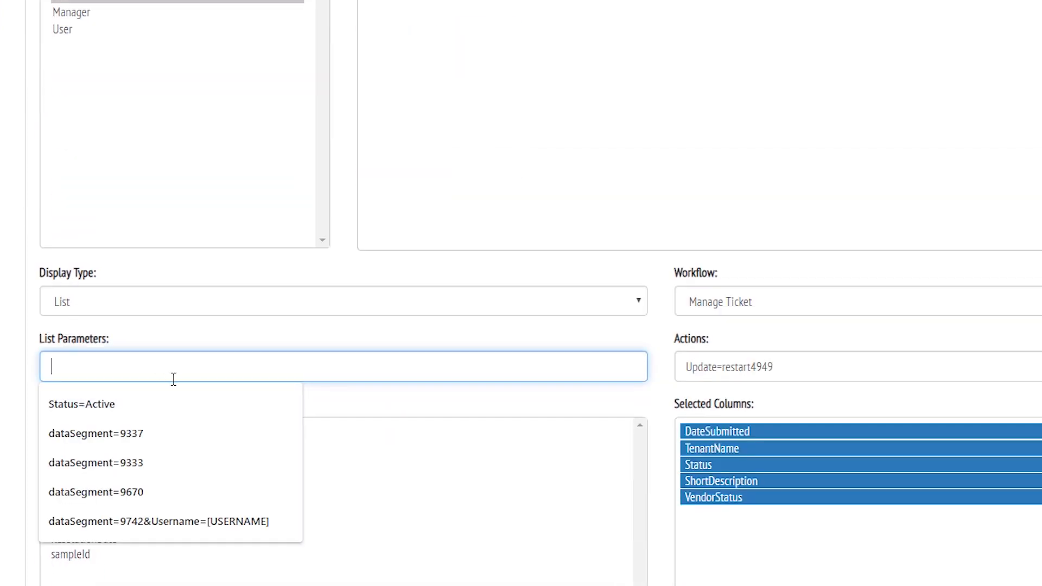
type("Status=New")
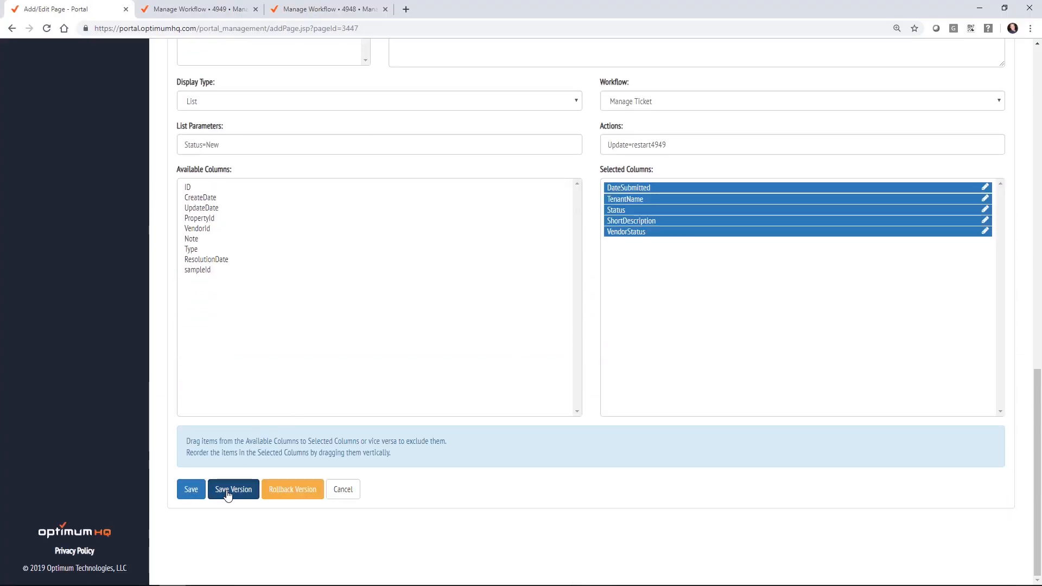
Step: Save and publish the page as a version tagged 'new requests'
left_click(229, 490)
left_click(426, 126)
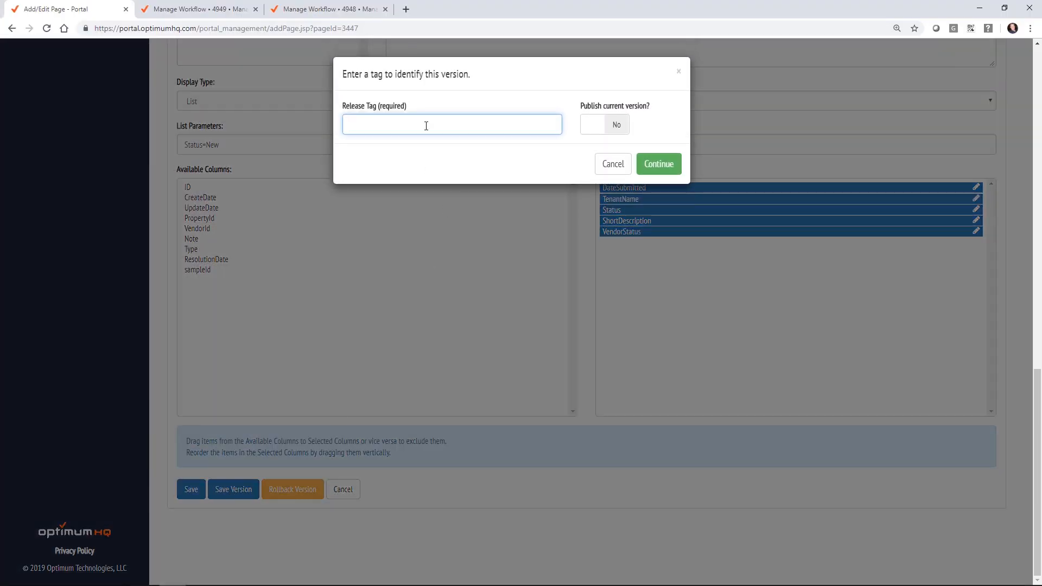
type("new requests")
left_click(617, 124)
left_click(668, 165)
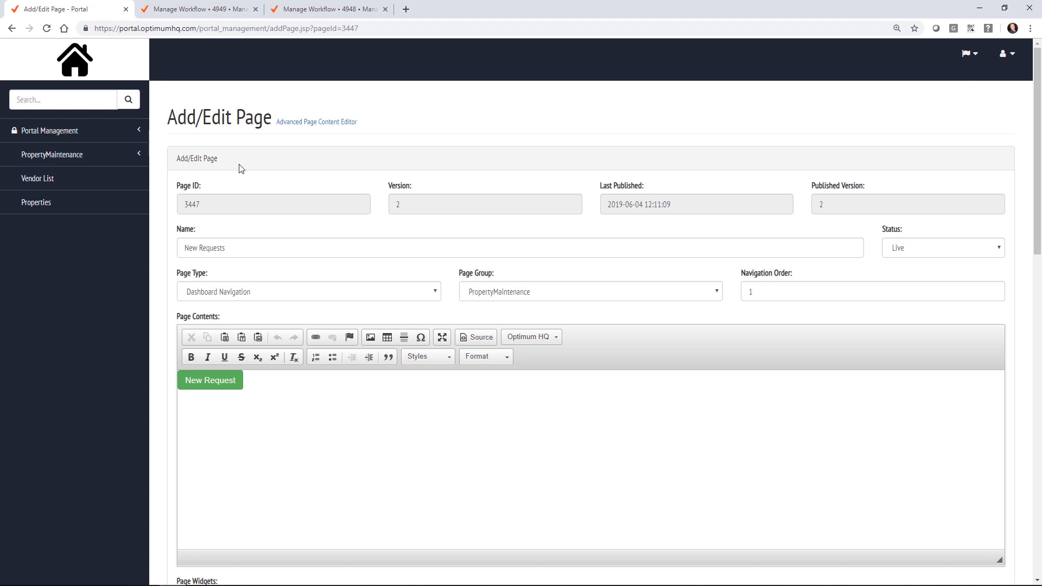
Step: Preview the New Requests listing, then return to the Pages list
left_click(64, 156)
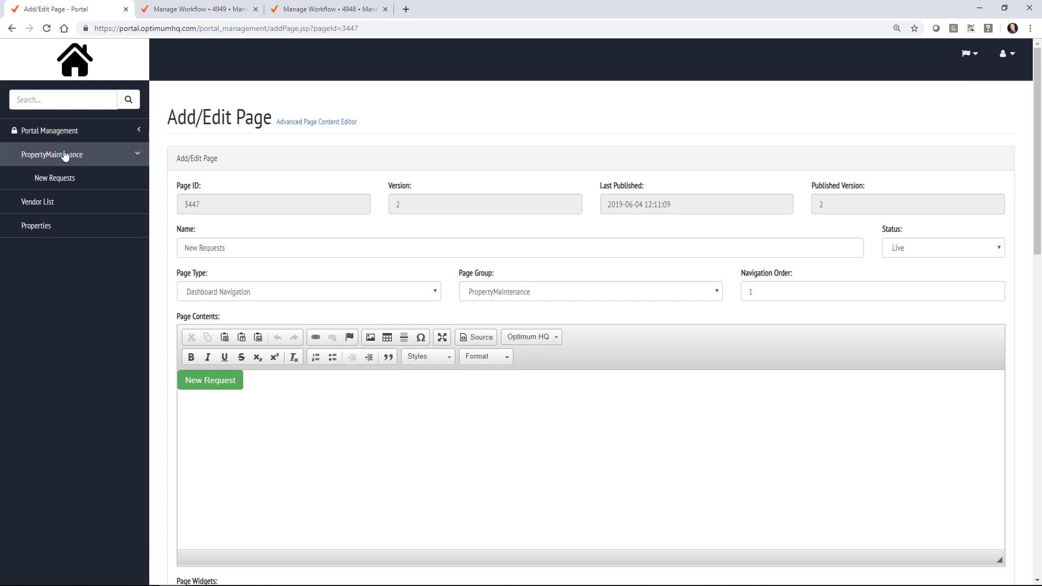
left_click(57, 178)
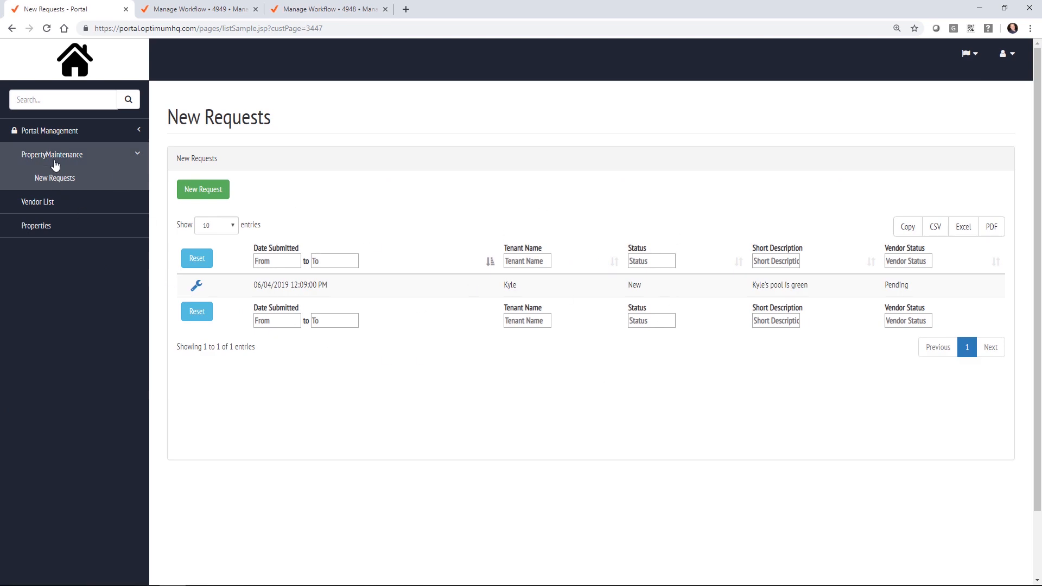
left_click(54, 136)
left_click(60, 173)
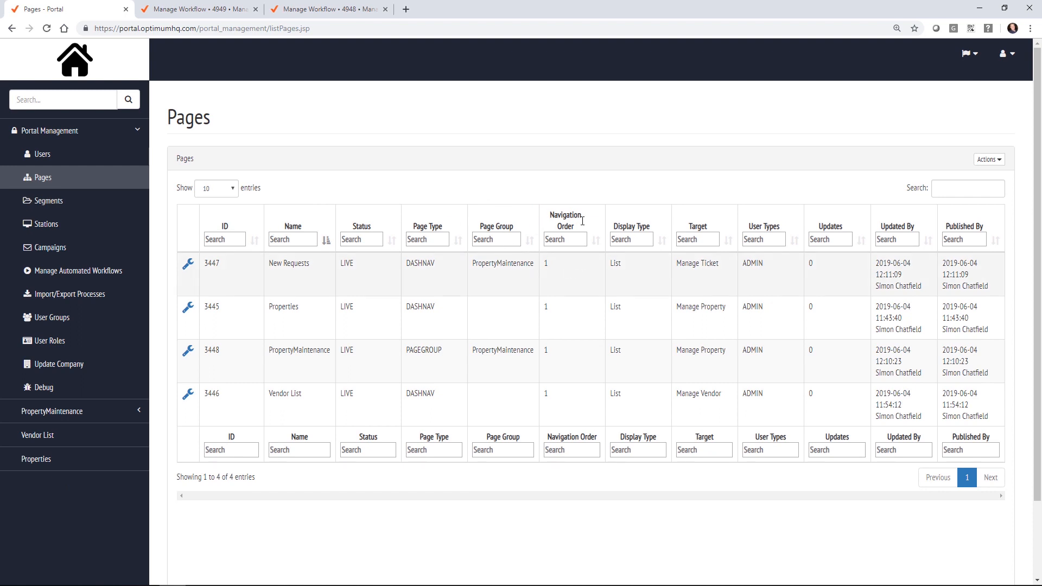
left_click(187, 264)
left_click(205, 11)
scroll(868, 294, "down", 2)
left_click(794, 267)
left_click(755, 304)
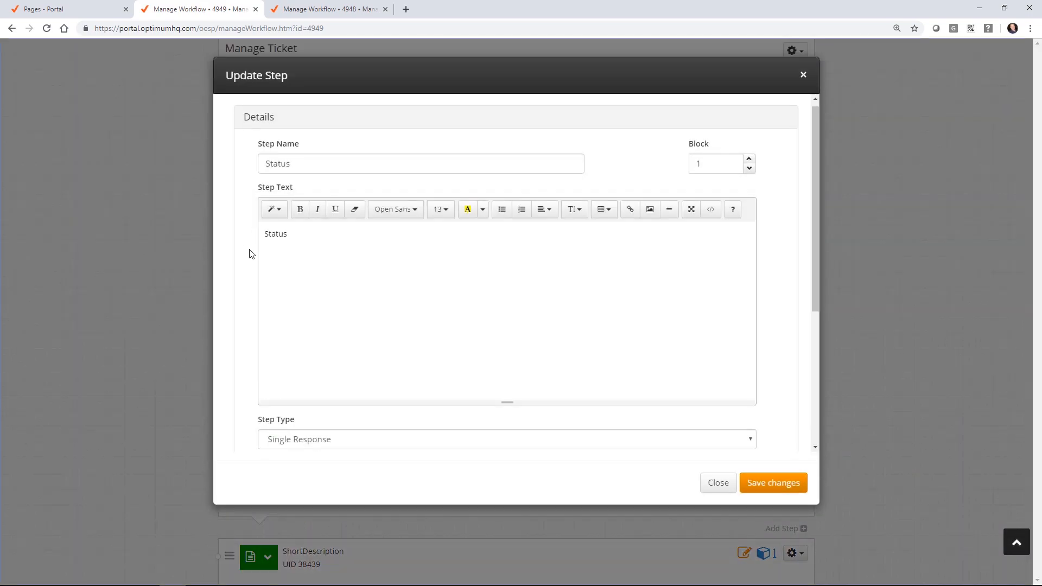
scroll(248, 353, "down", 4)
left_click(258, 401)
scroll(255, 334, "down", 4)
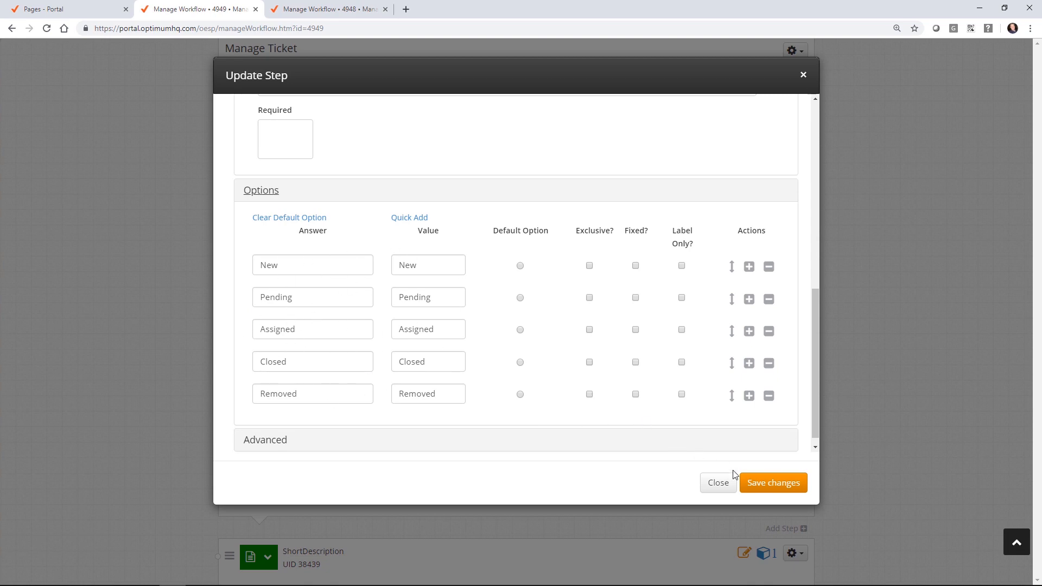
left_click(718, 482)
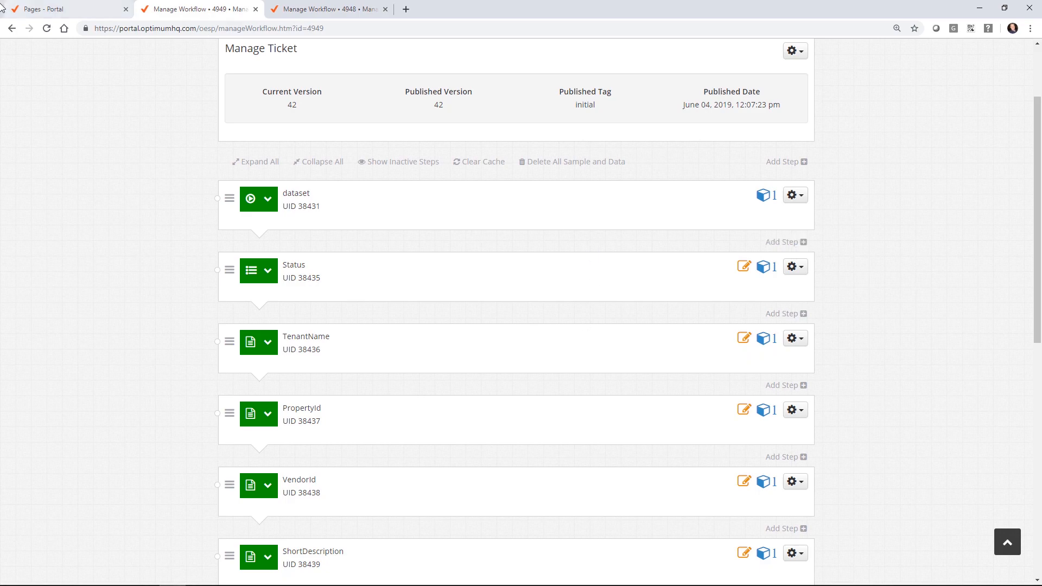
left_click(71, 9)
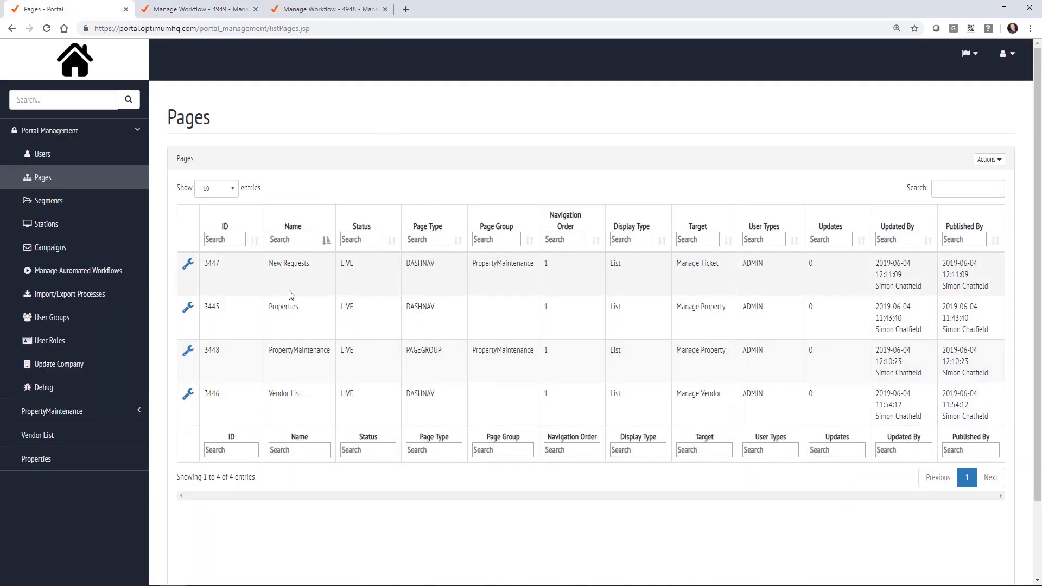
Step: Duplicate the New Requests page and rename the copy Assigned Requests
left_click(188, 264)
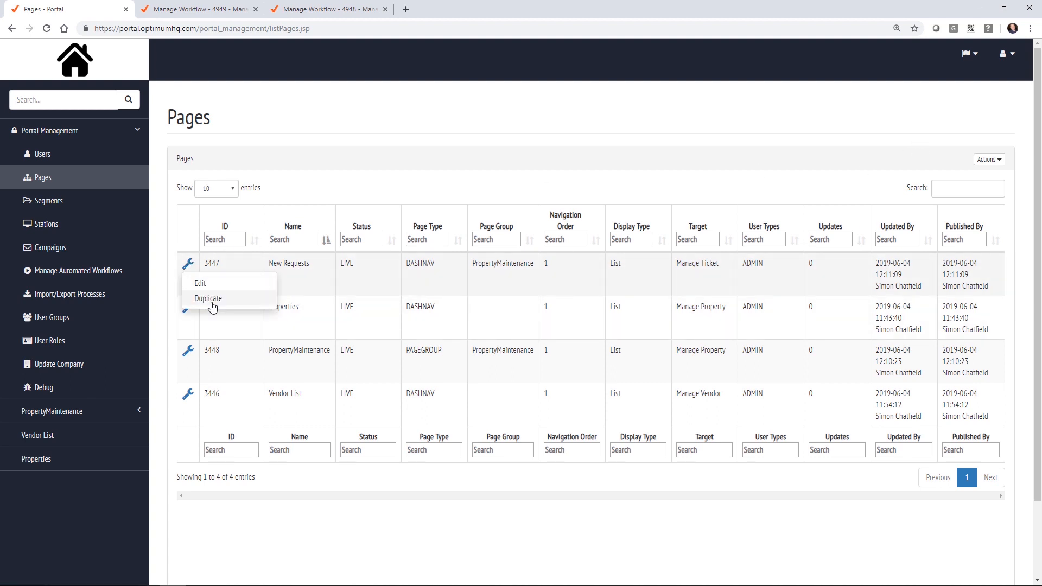
left_click(211, 304)
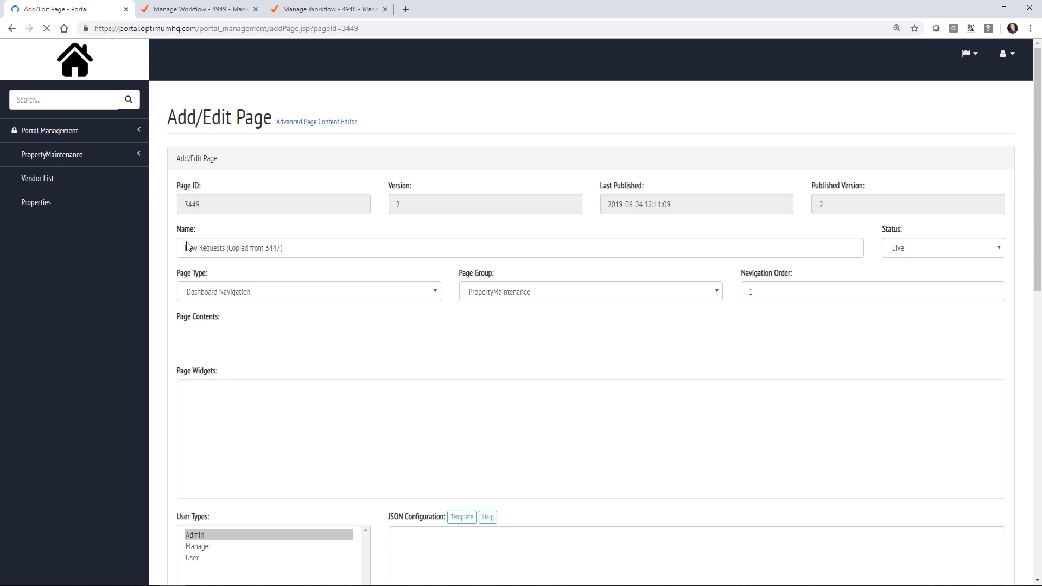
double_click(188, 248)
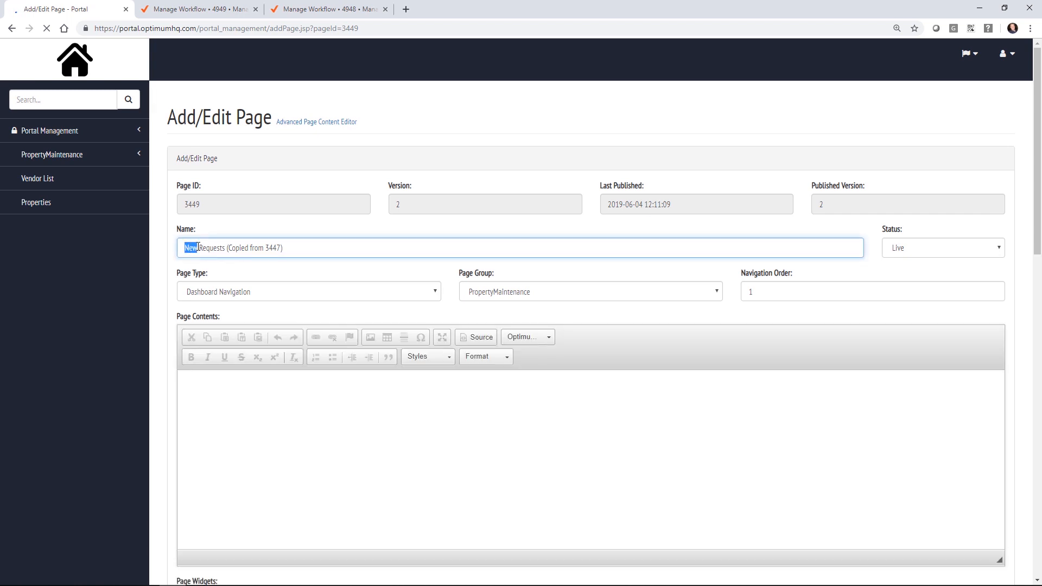
type("Assigned")
left_click_drag(237, 252, 342, 245)
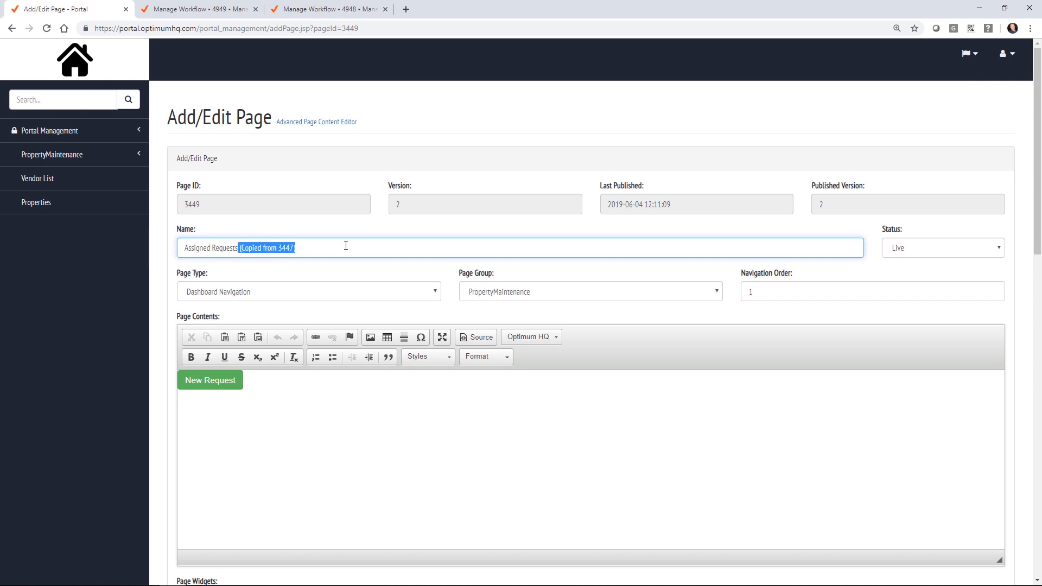
key("BackSpace")
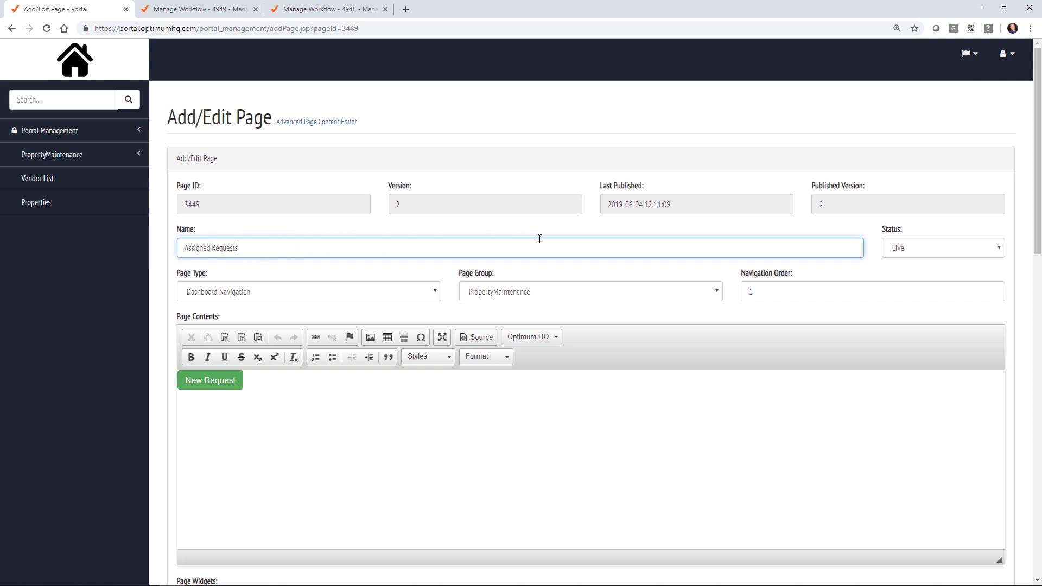
Step: Delete all the HTML source from the page contents, removing the New Request button
scroll(496, 271, "down", 2)
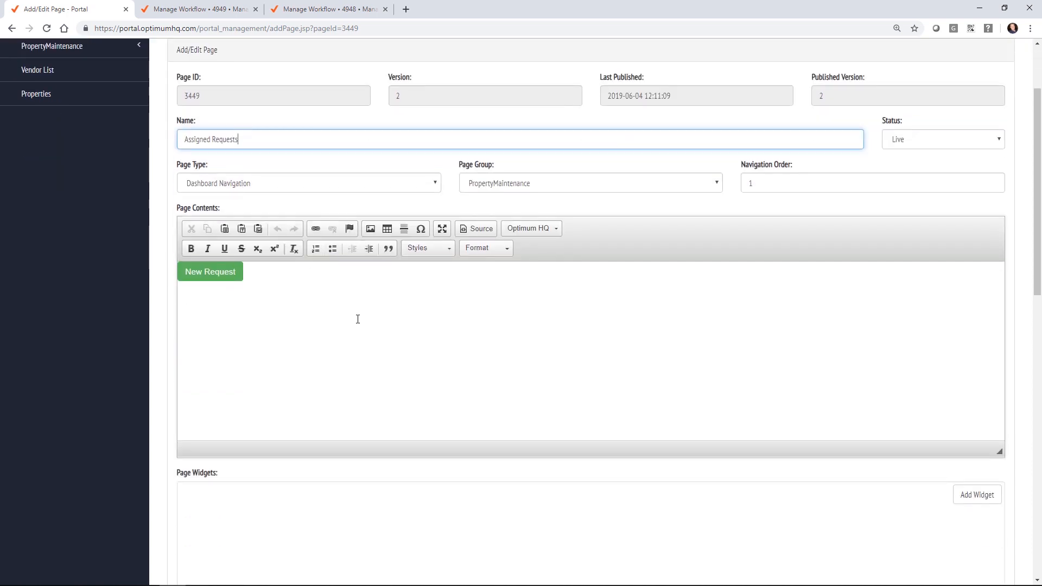
left_click(256, 280)
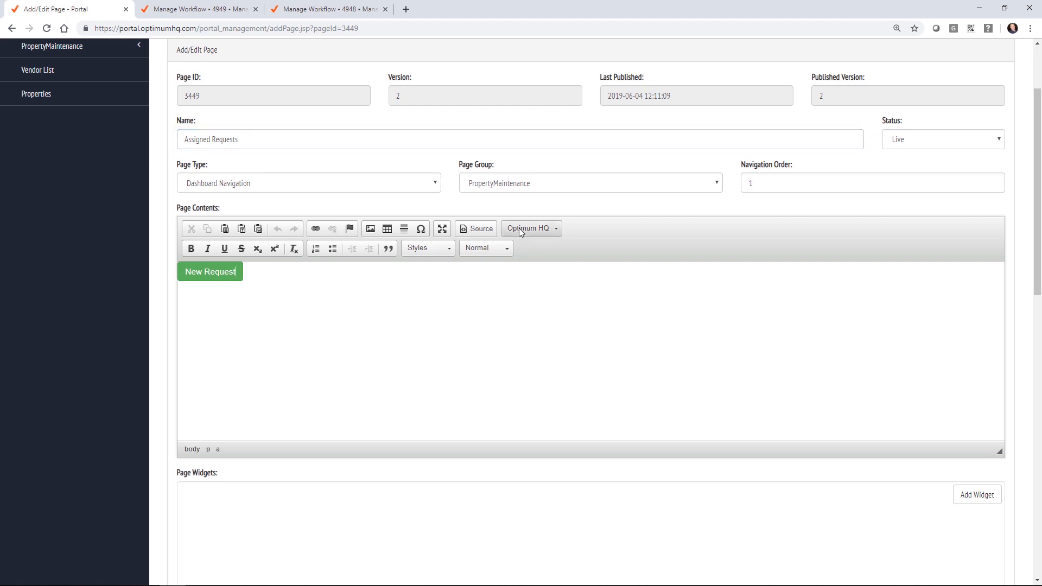
left_click(486, 229)
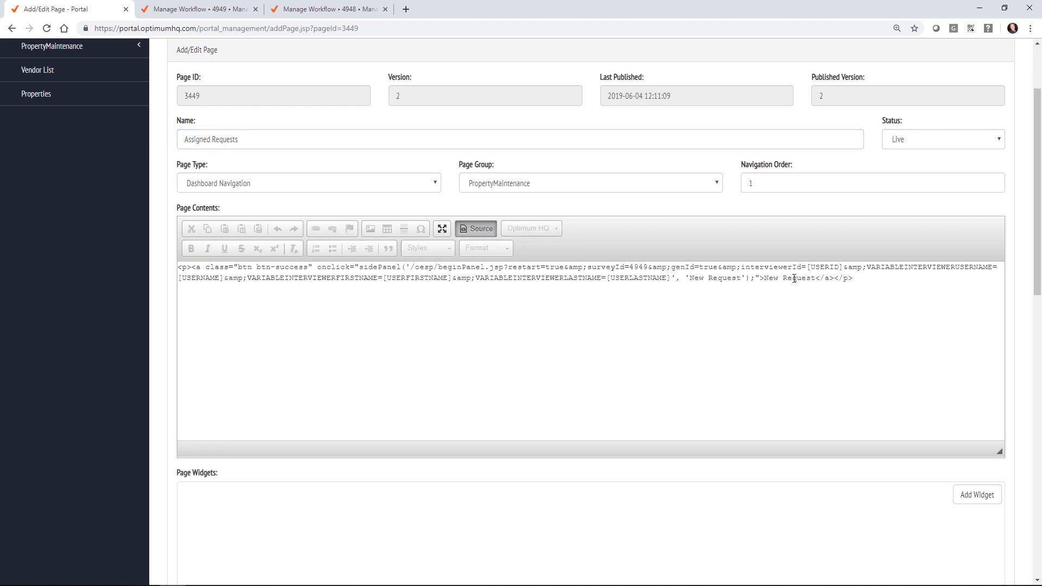
left_click_drag(879, 283, 167, 272)
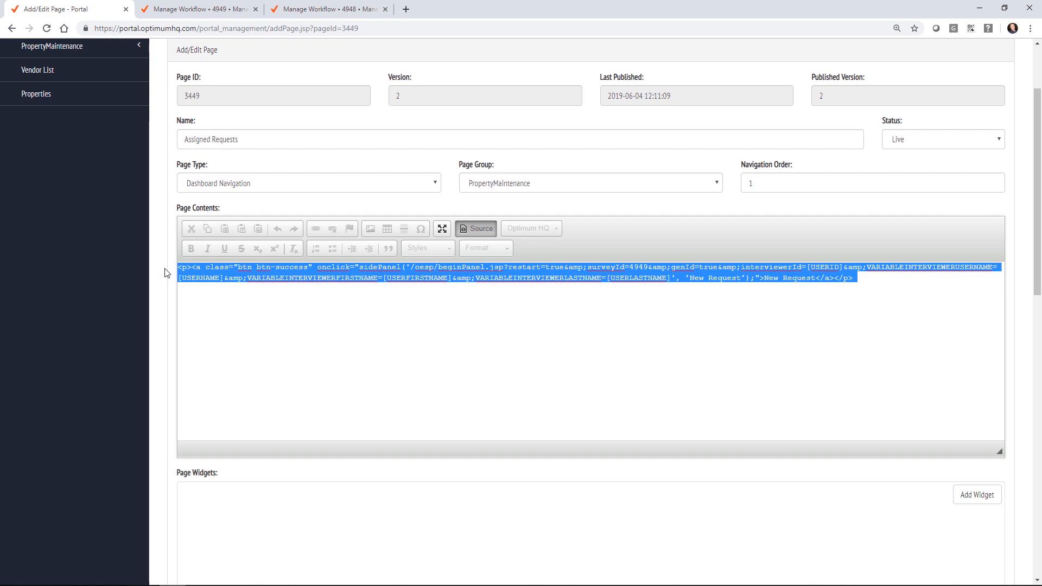
key("Delete")
Step: Change the list parameter to Status=Assigned and save it as a published version
scroll(164, 272, "down", 12)
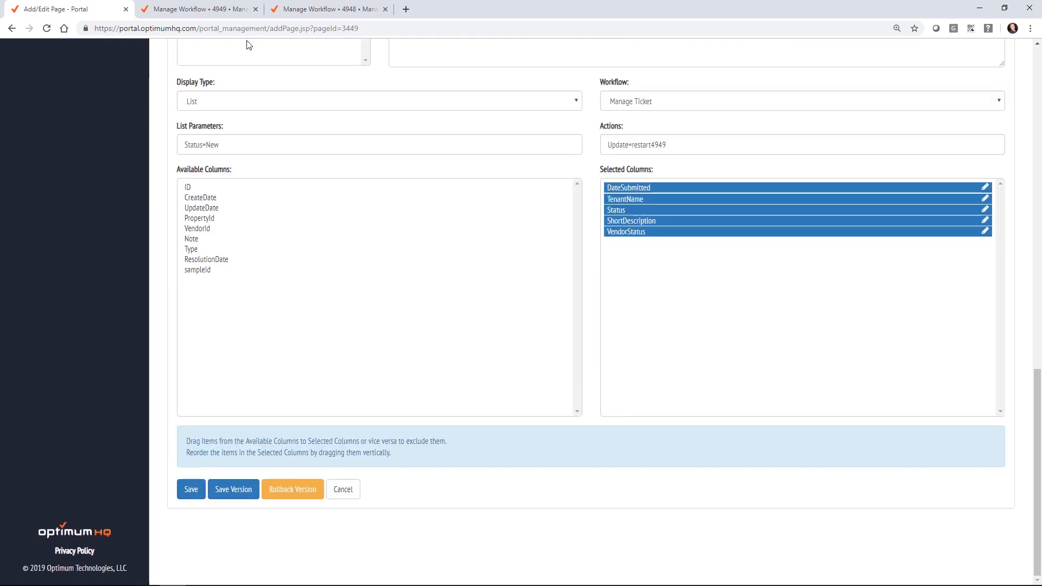
left_click_drag(207, 145, 247, 142)
type("Assigned")
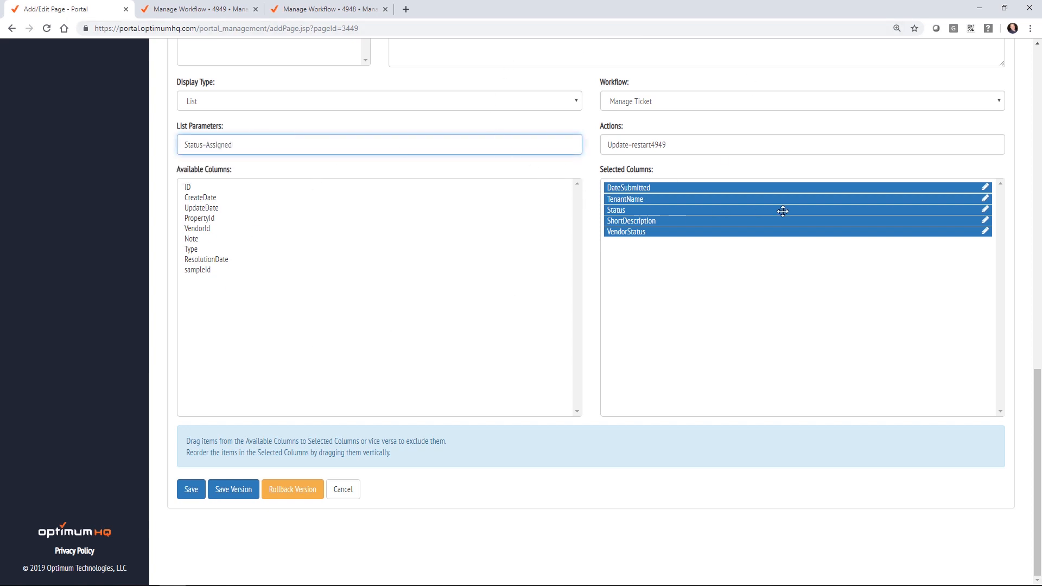
left_click(222, 490)
left_click(398, 116)
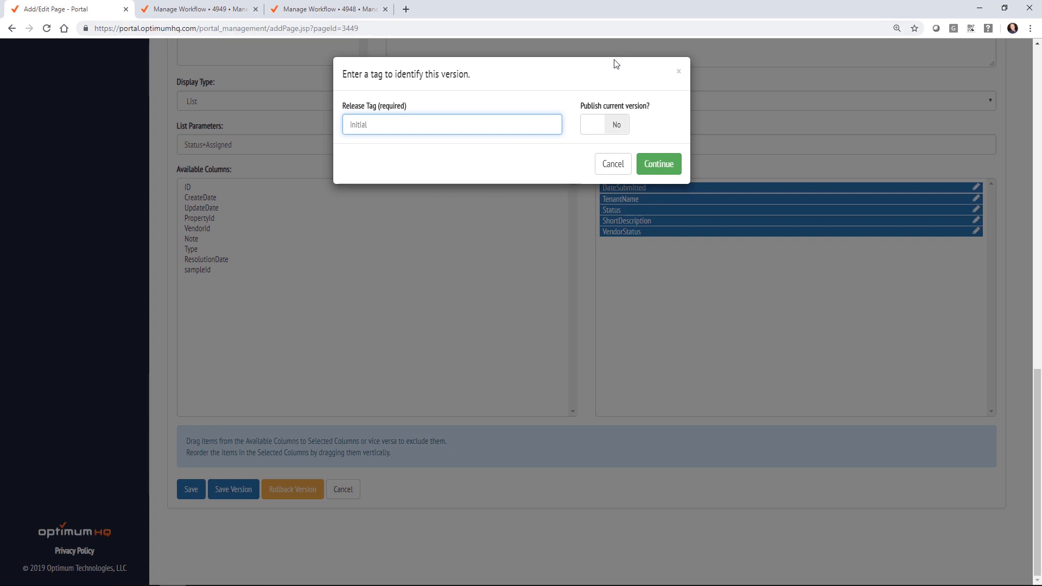
left_click(612, 126)
left_click(662, 168)
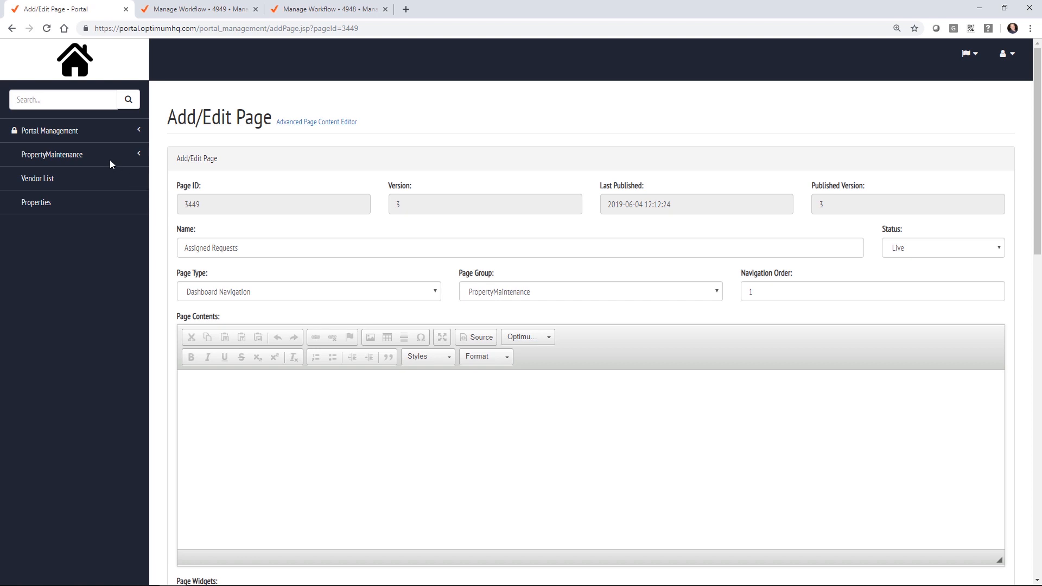
Step: View the empty Assigned Requests listing and the New Requests listing, then go back to Pages
left_click(82, 156)
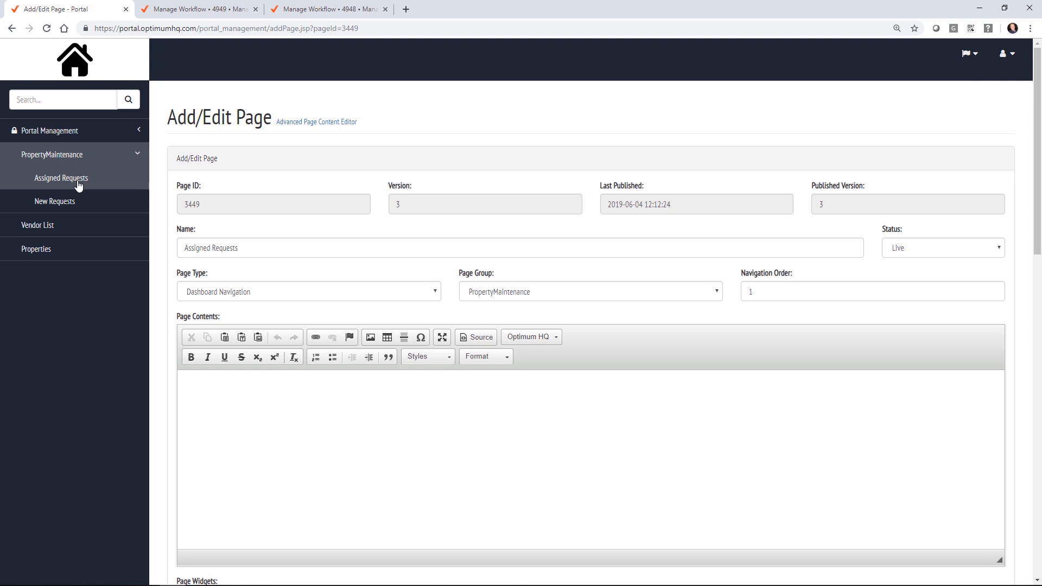
left_click(79, 184)
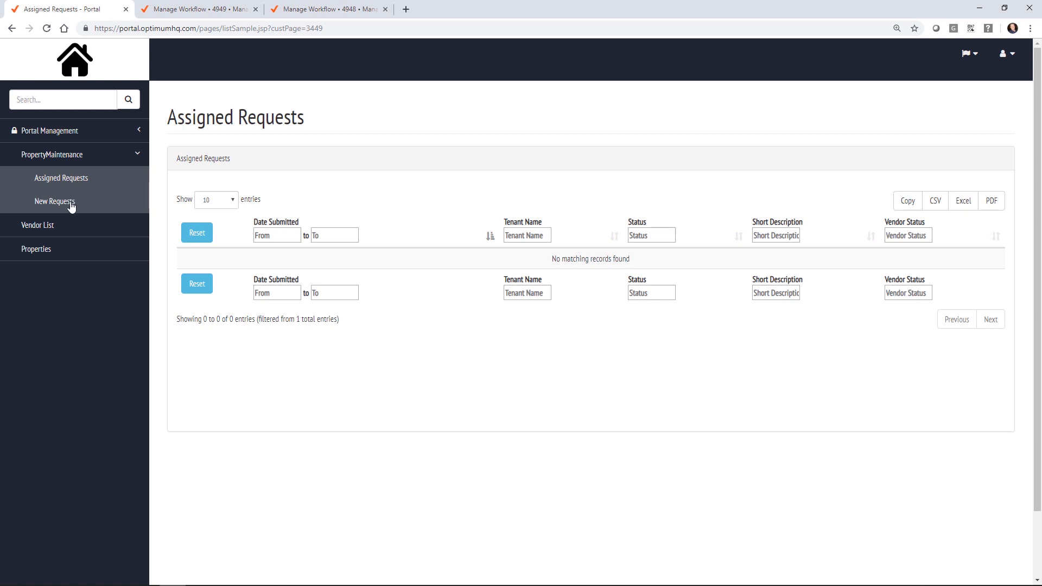
left_click(71, 205)
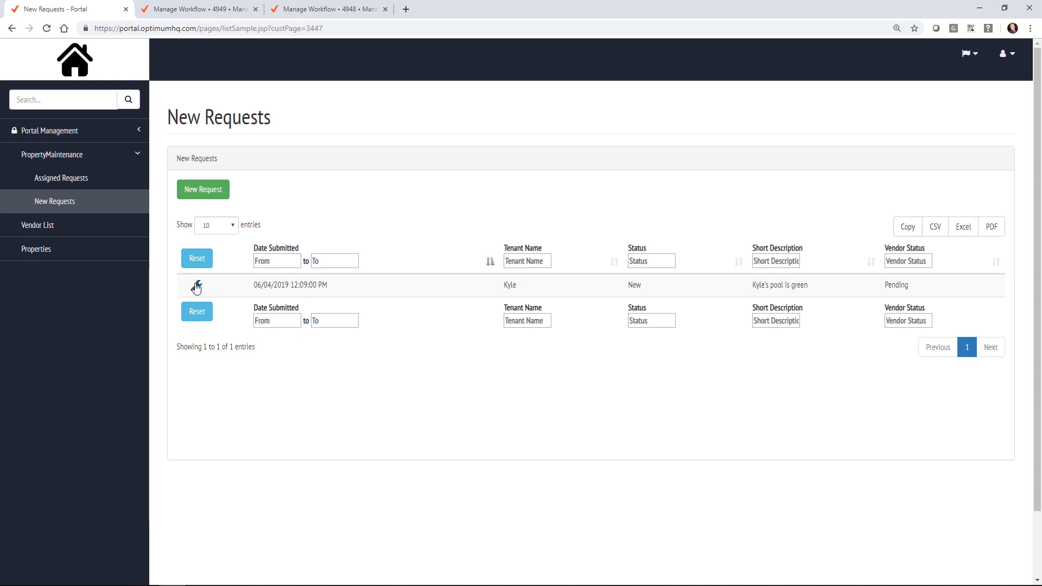
left_click(196, 286)
left_click(197, 287)
left_click(55, 136)
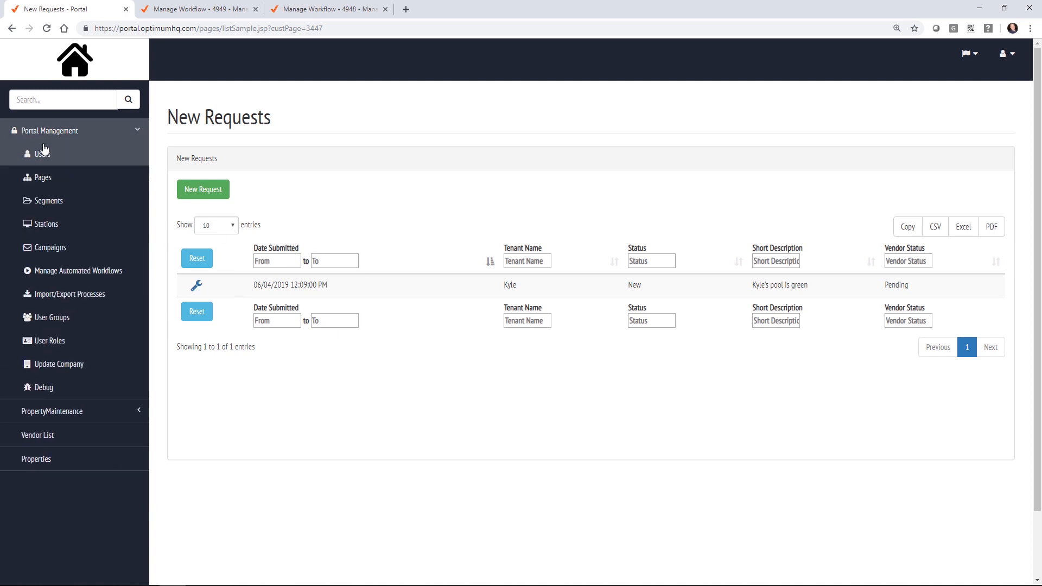
left_click(42, 180)
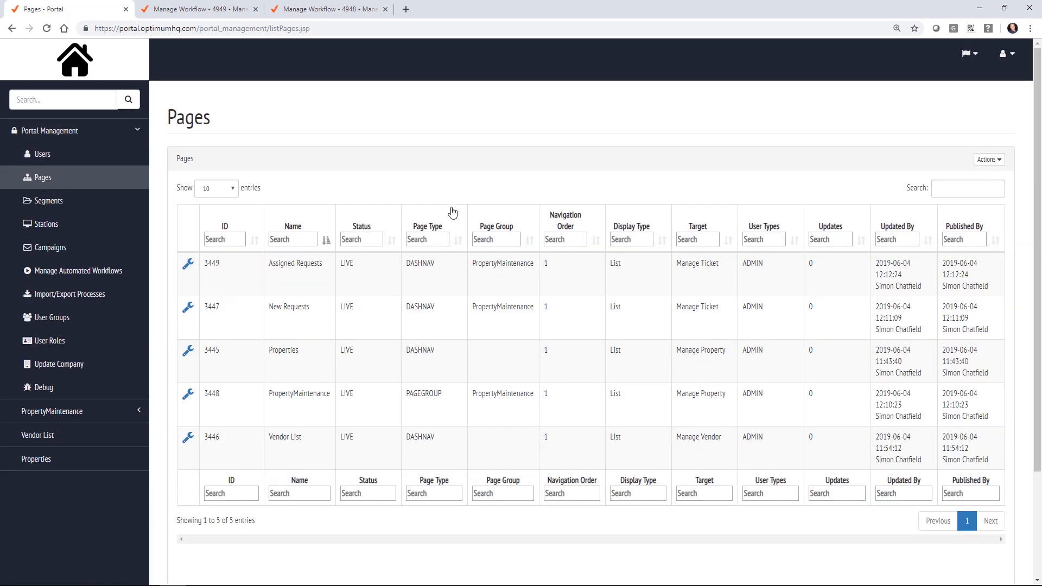
Step: Edit the New Requests page so its Actions value reads Update=restart 4949
left_click(188, 308)
left_click(197, 326)
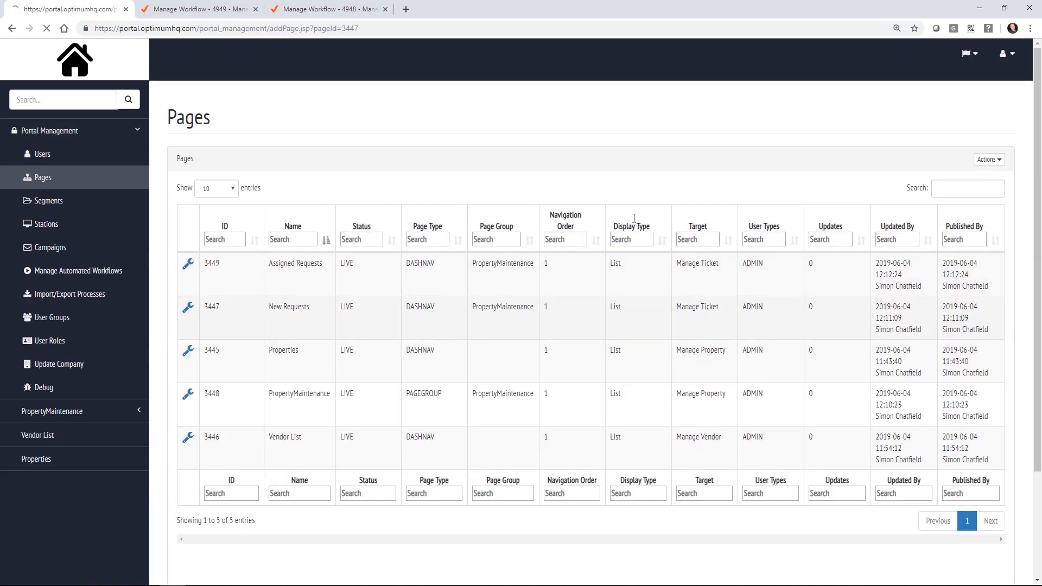
scroll(639, 224, "down", 5)
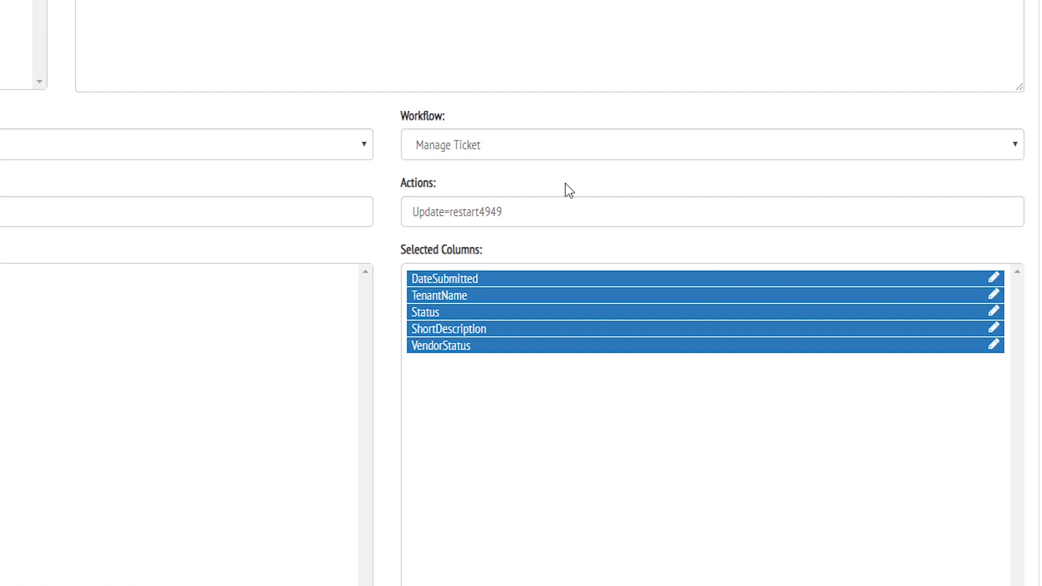
left_click(480, 216)
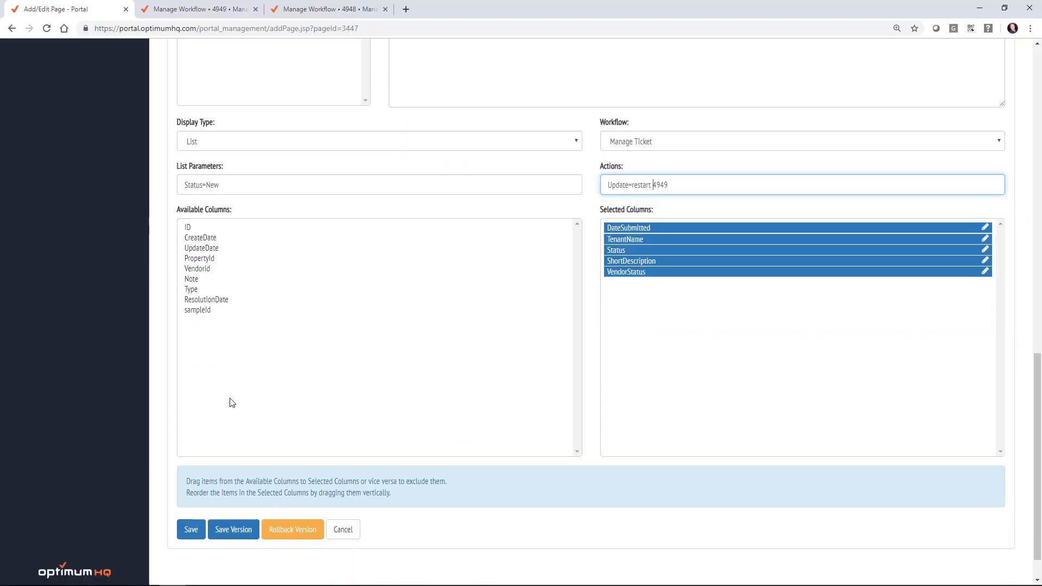
Step: Save it as a published version with release tag 'fixed bug'
scroll(233, 403, "down", 1)
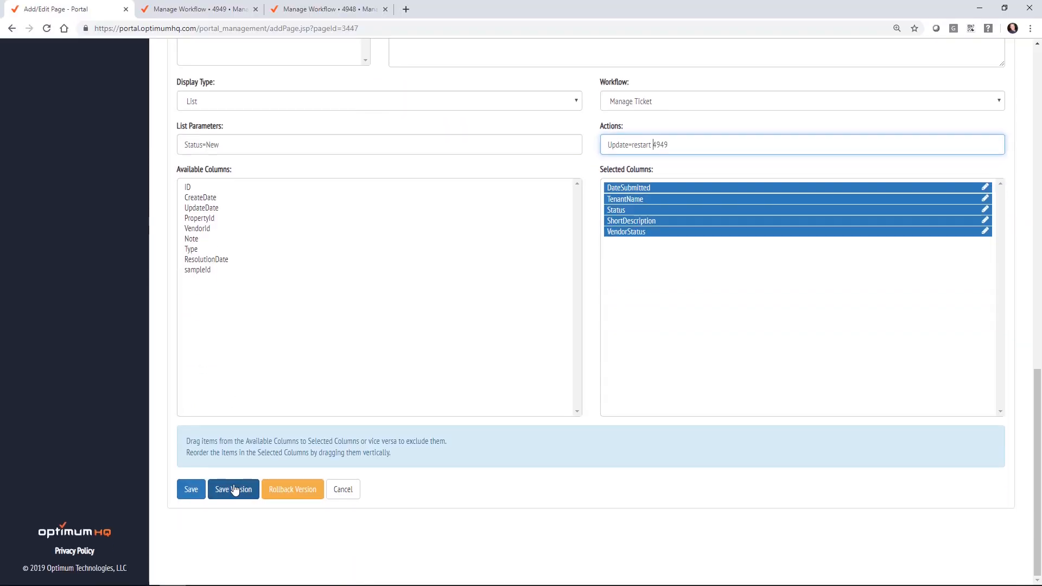
left_click(234, 489)
left_click(460, 132)
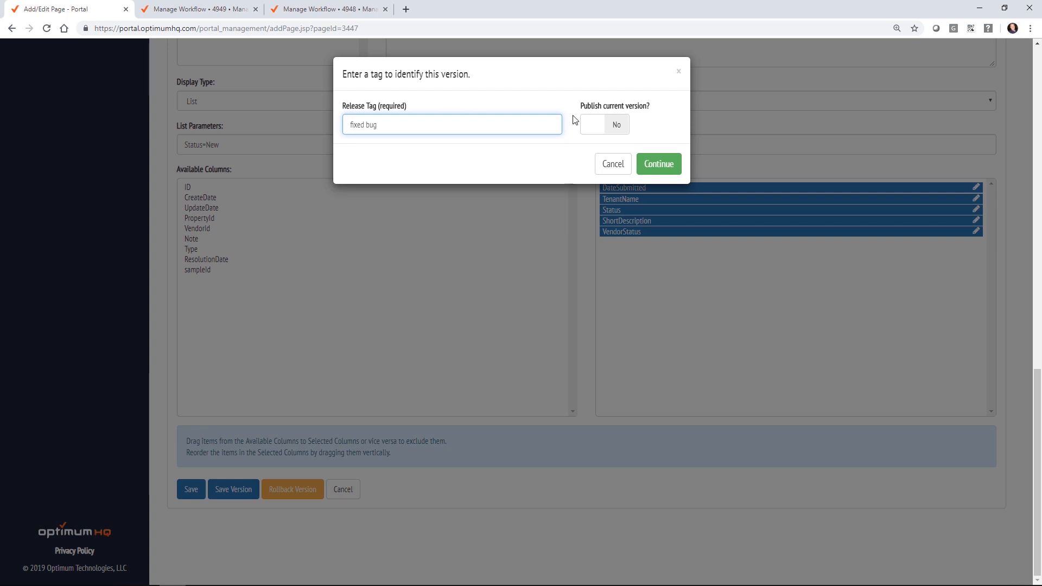
left_click(618, 124)
left_click(658, 164)
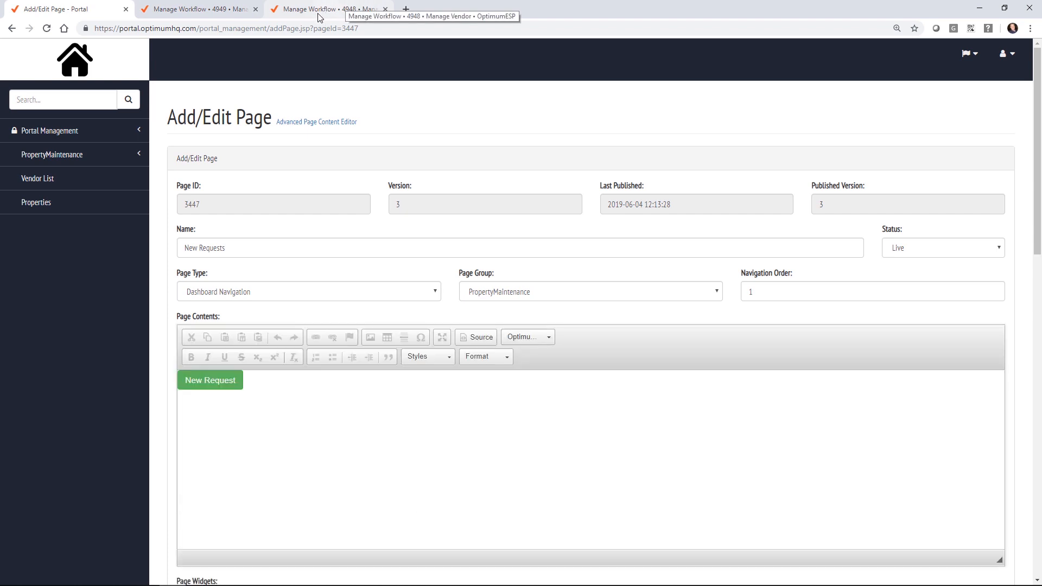
Step: Open the green-pool ticket from New Requests, keeping its plumbing vendor
left_click(64, 155)
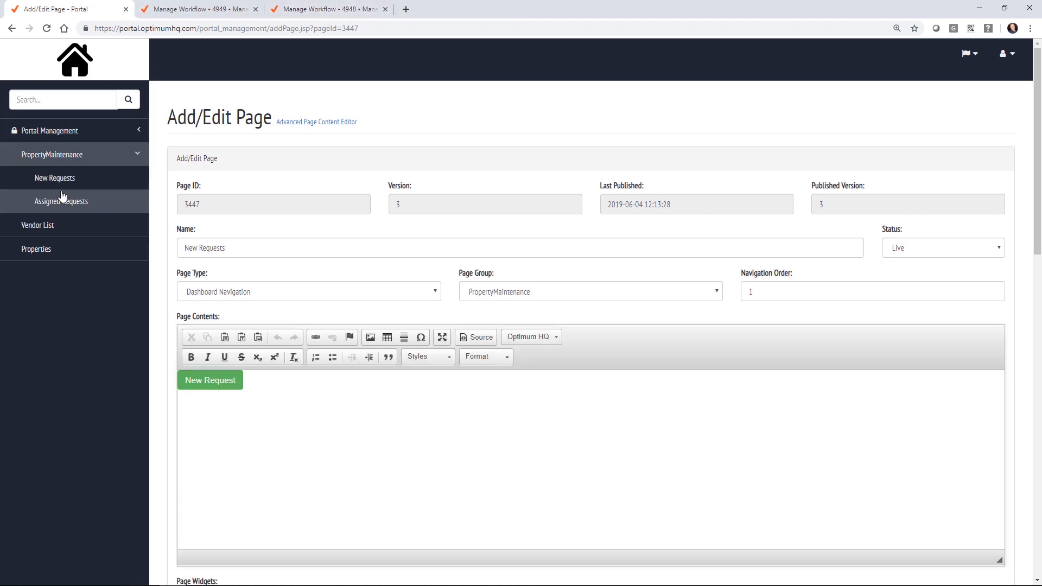
left_click(61, 184)
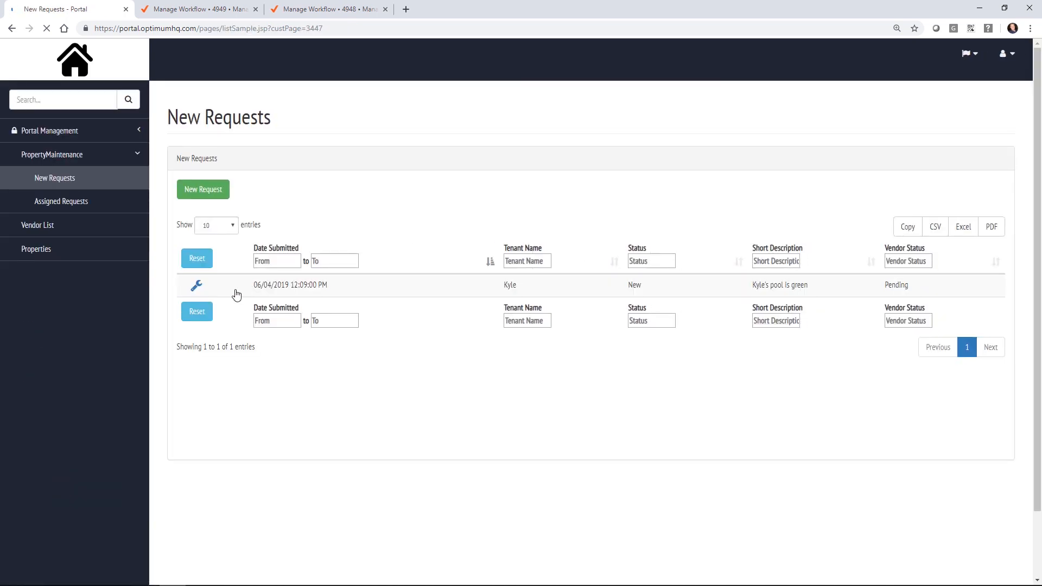
left_click(197, 287)
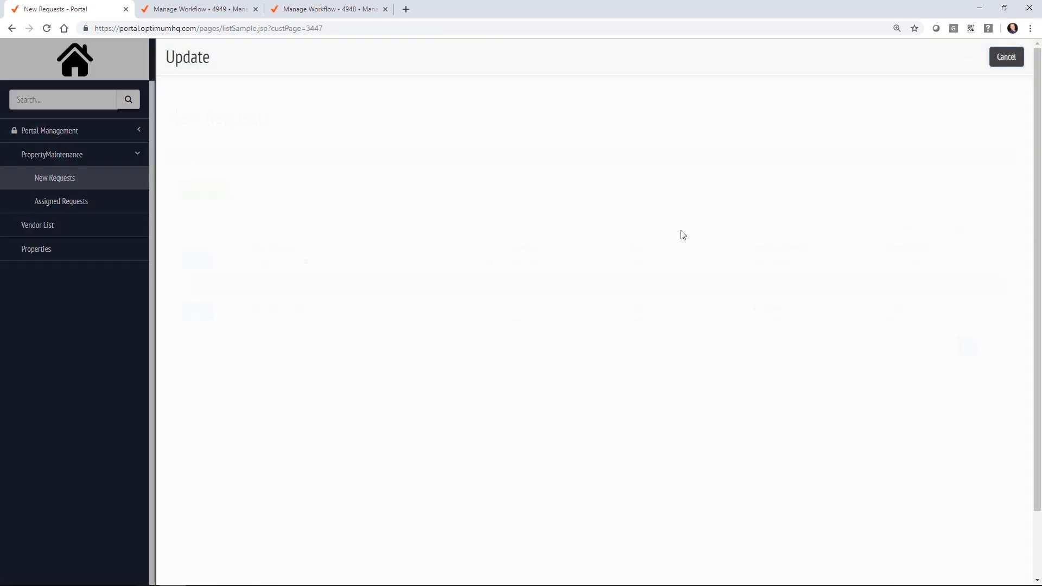
left_click(359, 264)
left_click(358, 301)
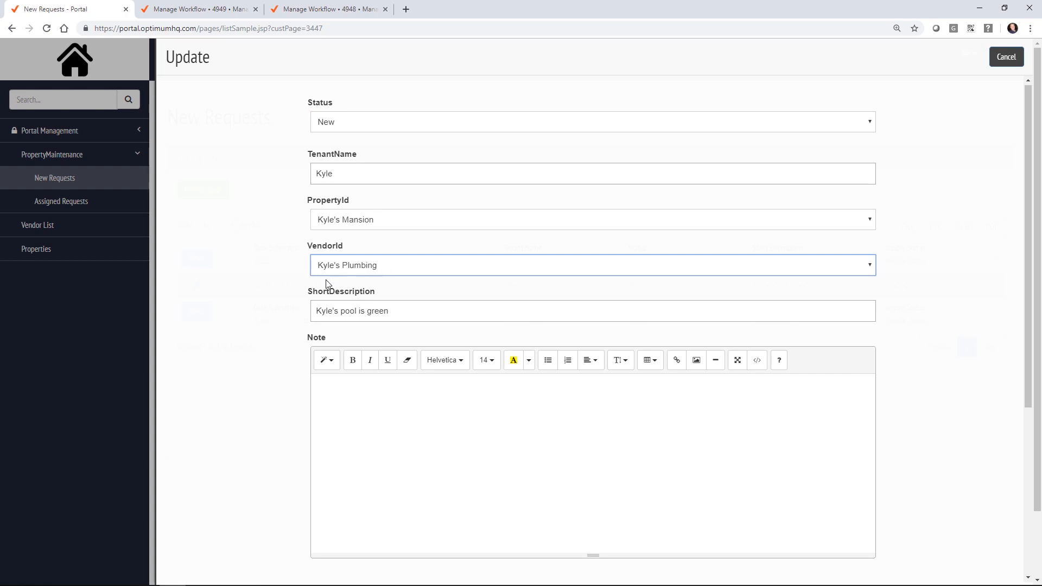
Step: Set the ticket's Vendor Status to Assigned, submit, and reload the list
scroll(302, 248, "down", 5)
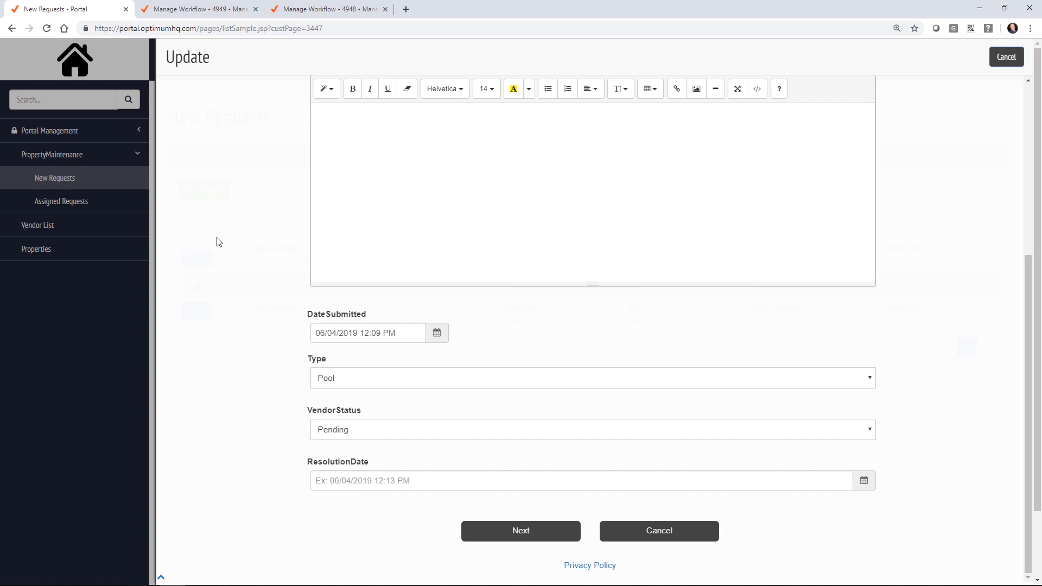
left_click(388, 429)
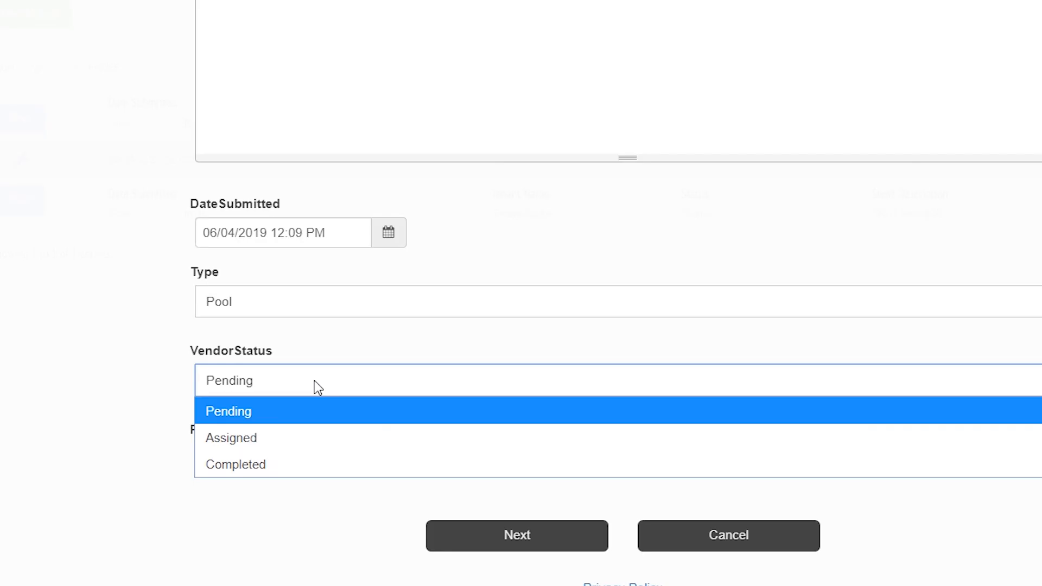
left_click(314, 381)
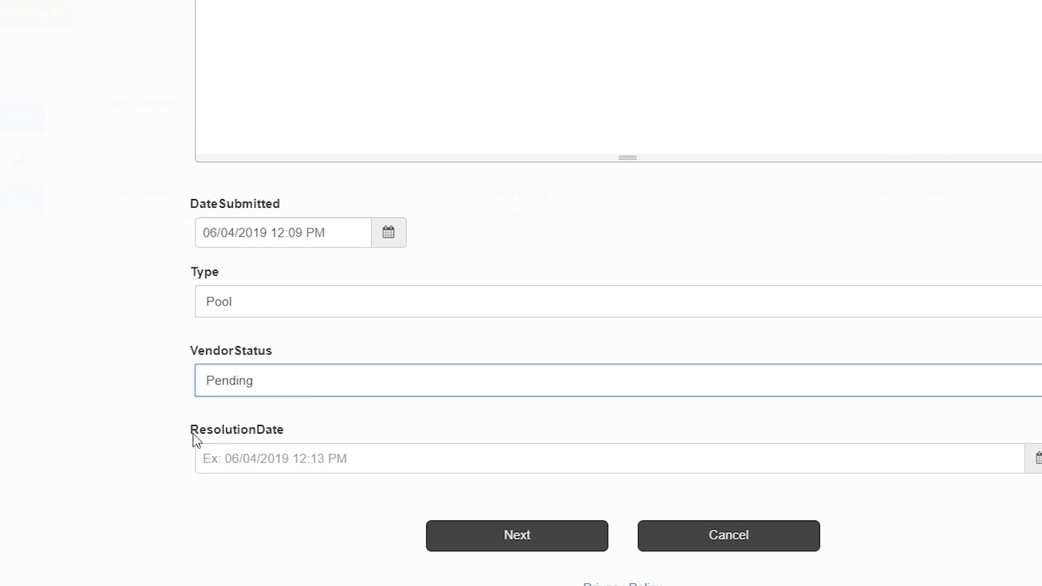
left_click(263, 385)
left_click(268, 437)
left_click(542, 530)
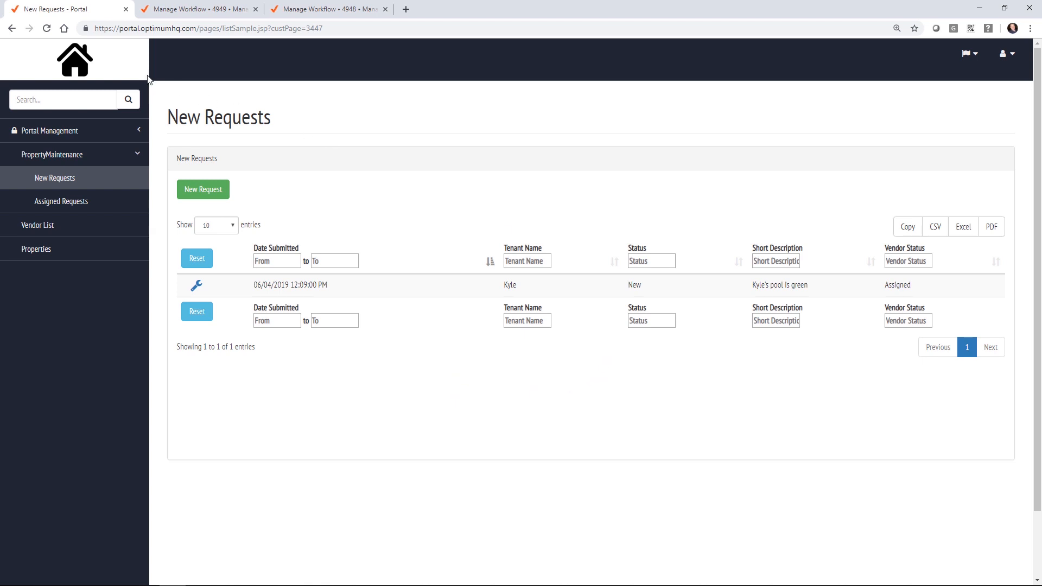
left_click(46, 28)
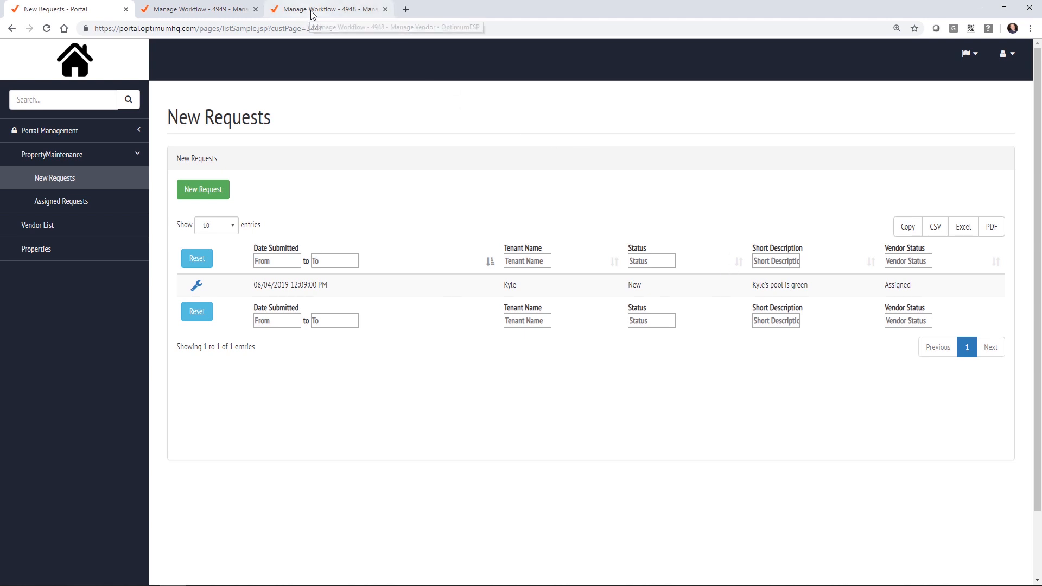
Step: Check the Manage Ticket workflow tab, then return to the New Requests portal page
left_click(210, 7)
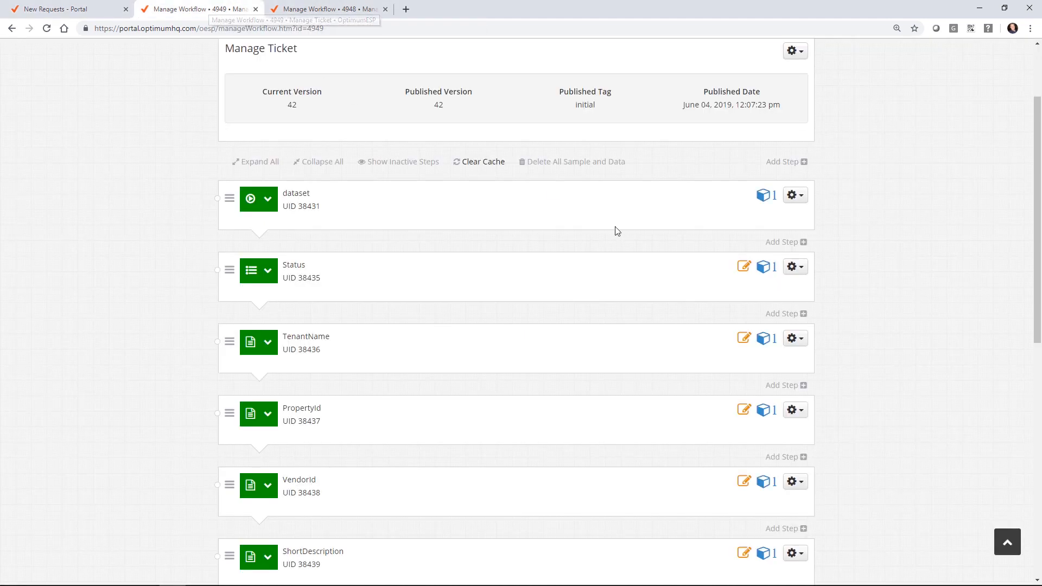
scroll(936, 316, "down", 4)
scroll(893, 271, "up", 6)
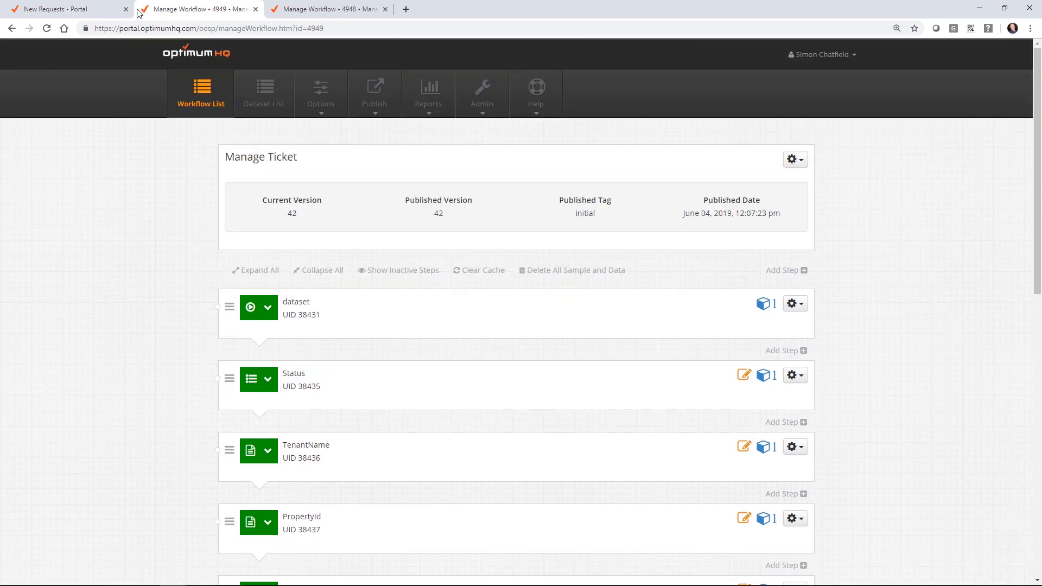
left_click(82, 10)
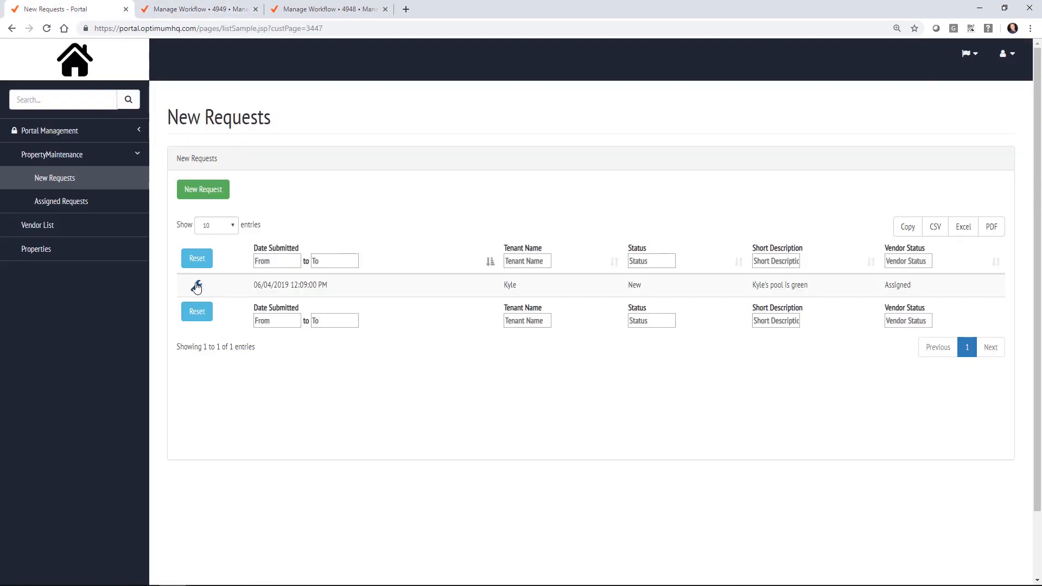
Step: Set the pool ticket's Status to Assigned and submit the change
left_click(196, 286)
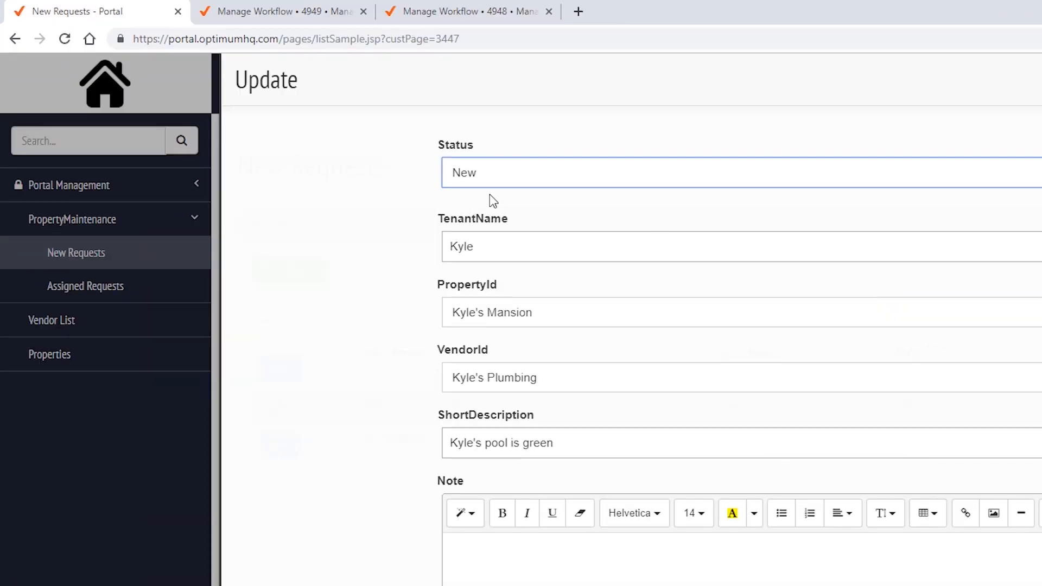
left_click(476, 179)
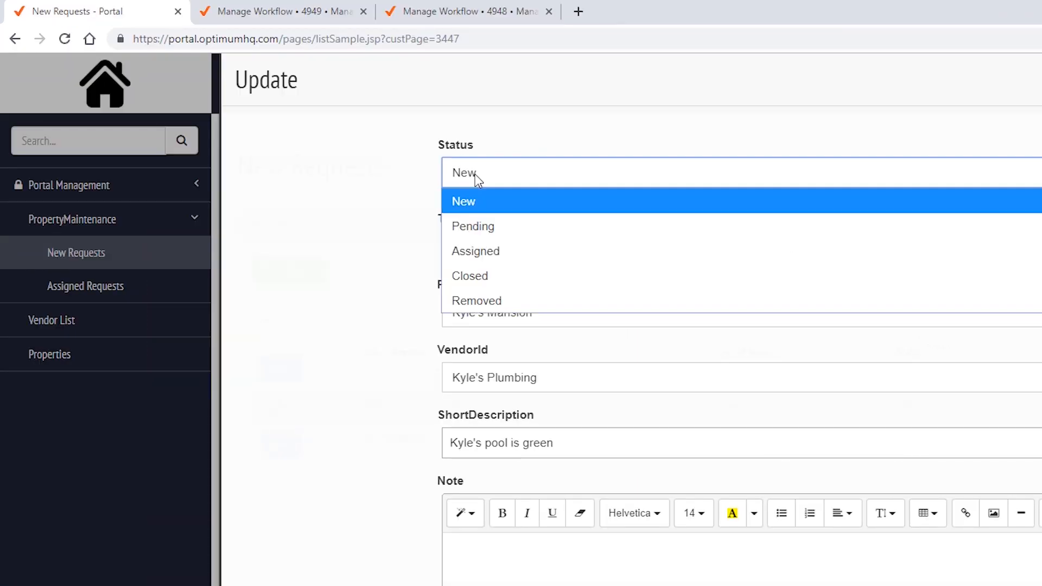
left_click(493, 248)
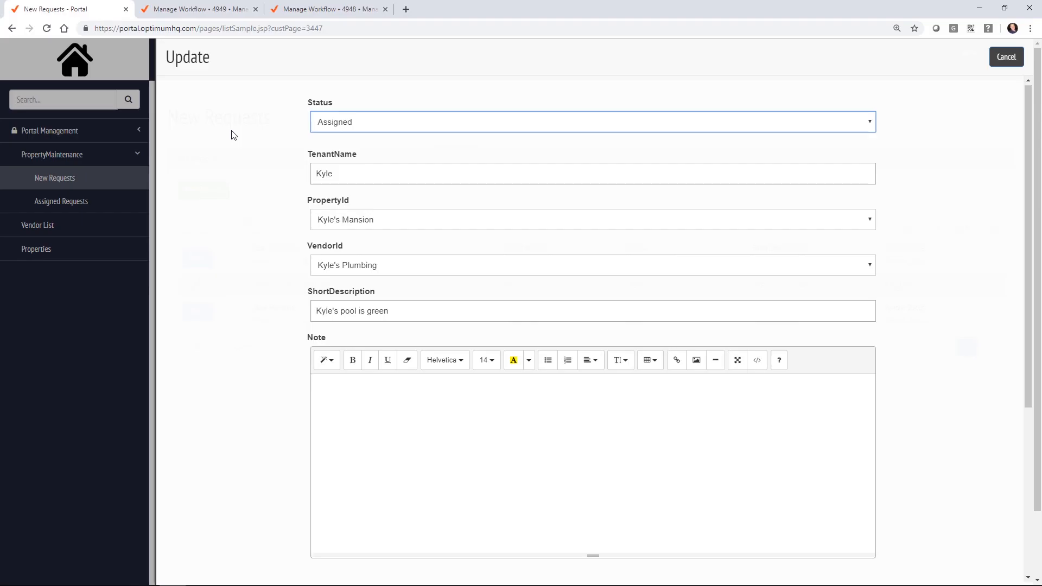
scroll(233, 135, "down", 5)
left_click(512, 532)
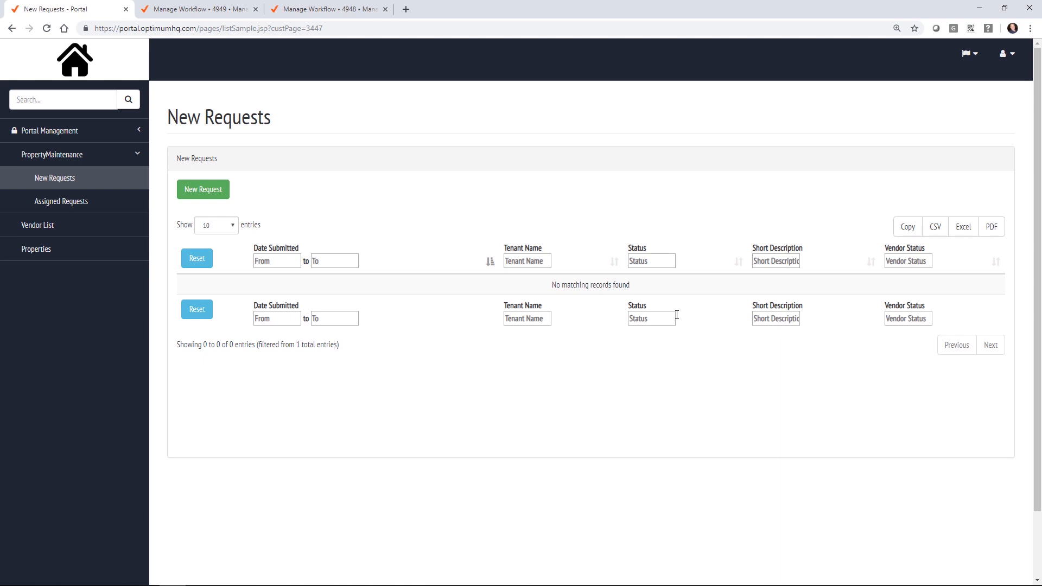
Step: Open Assigned Requests under PropertyMaintenance to see the green-pool ticket listed
left_click(80, 203)
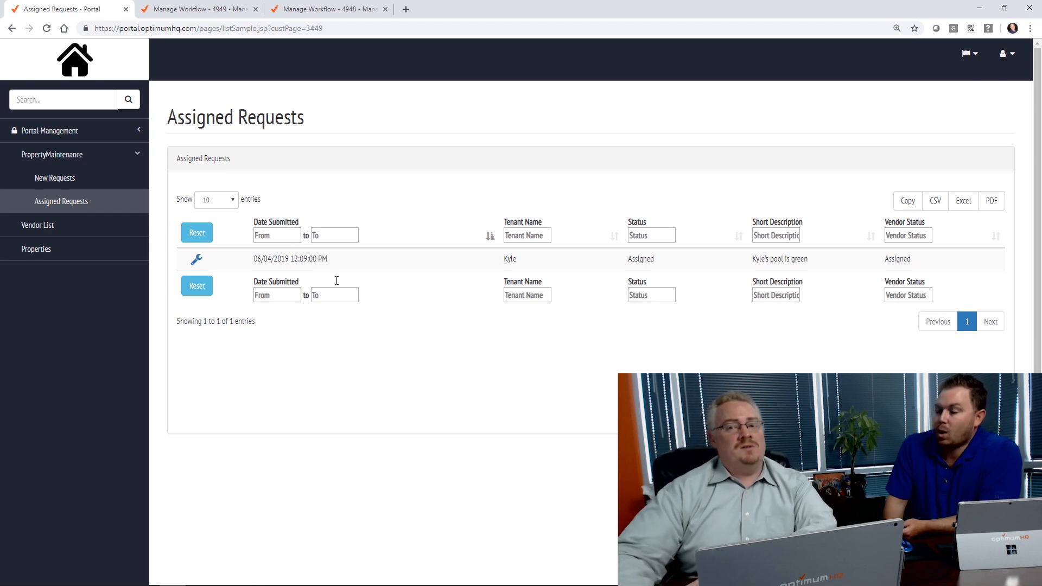
Step: Start a new property in the Properties list and enter its name
left_click(13, 250)
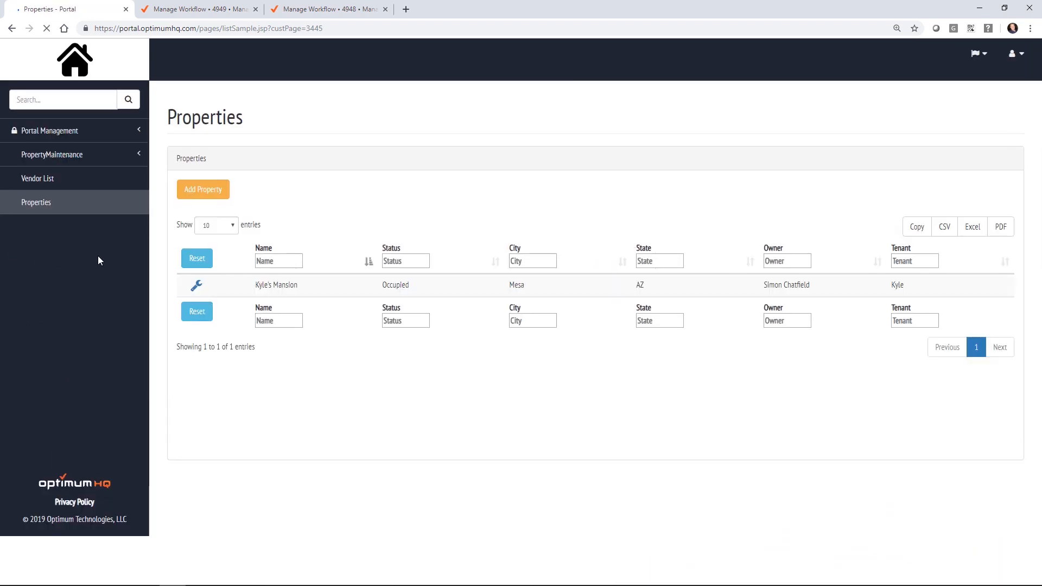
left_click(211, 194)
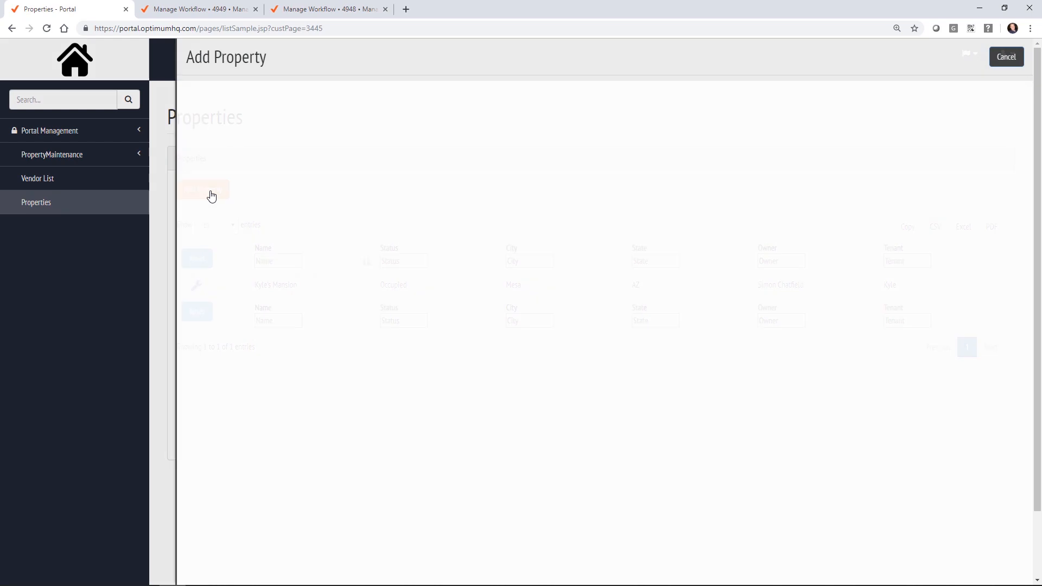
left_click(404, 175)
type("Simon'")
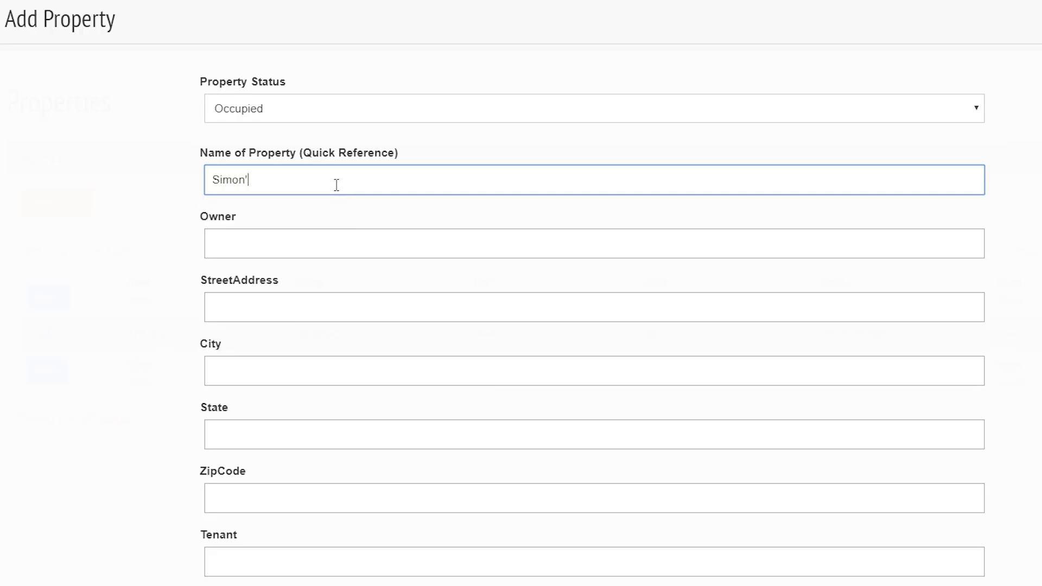
type("s House")
key("Tab")
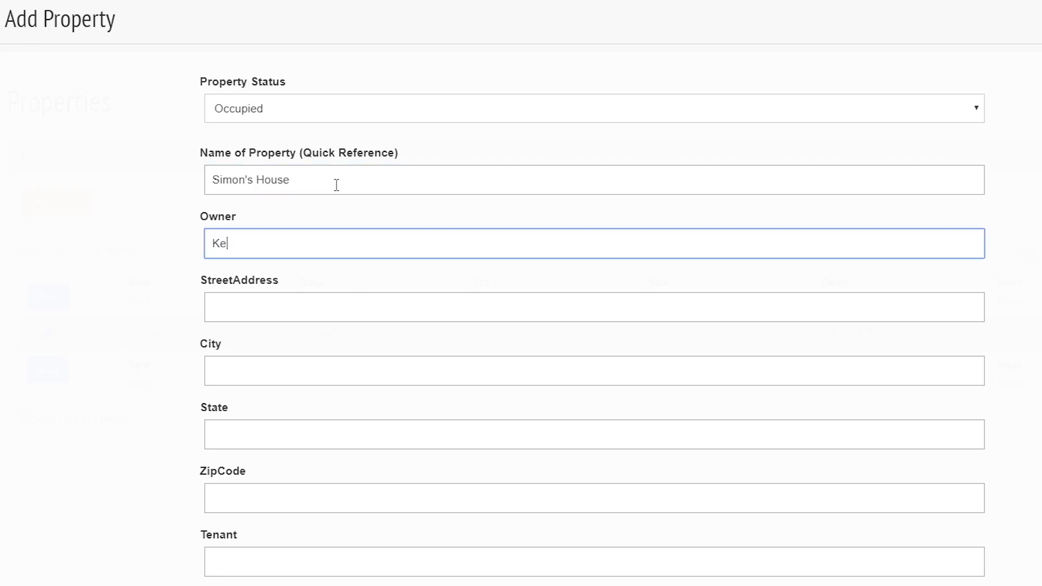
key("Tab")
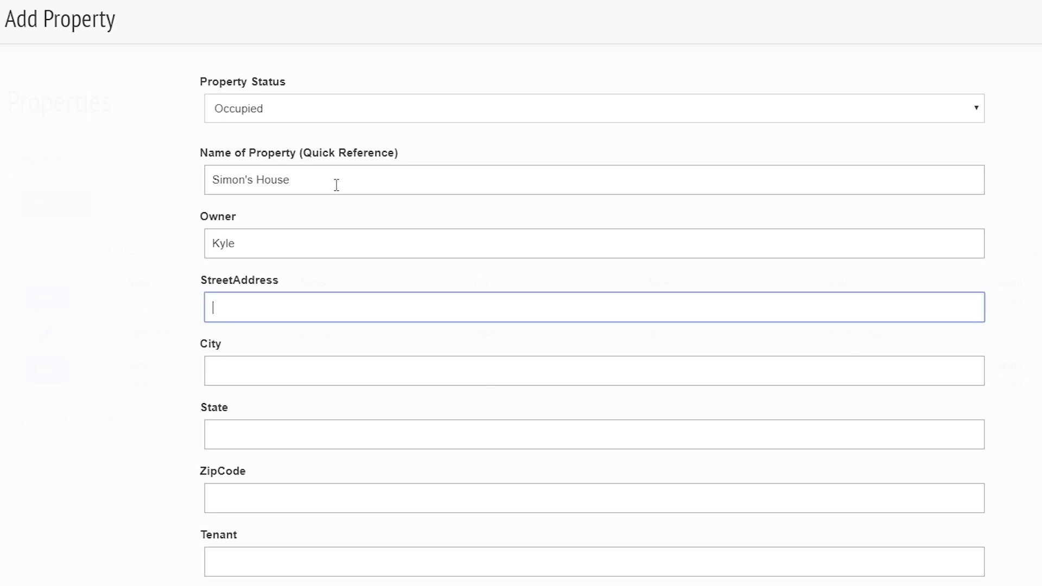
Step: Fill in the street address, city Mesa, state AZ, zip code and tenant name
type("123")
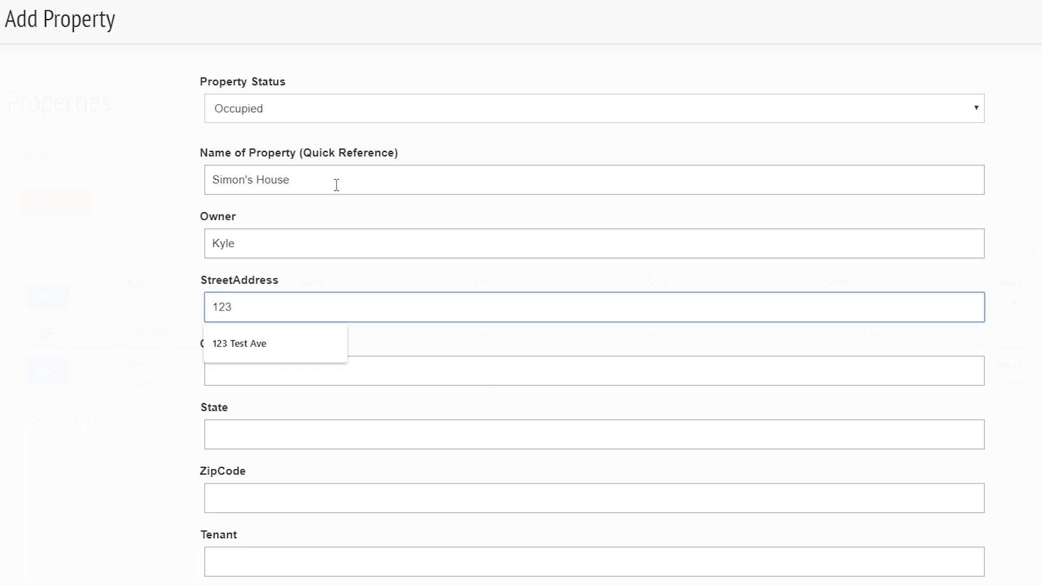
type(" In")
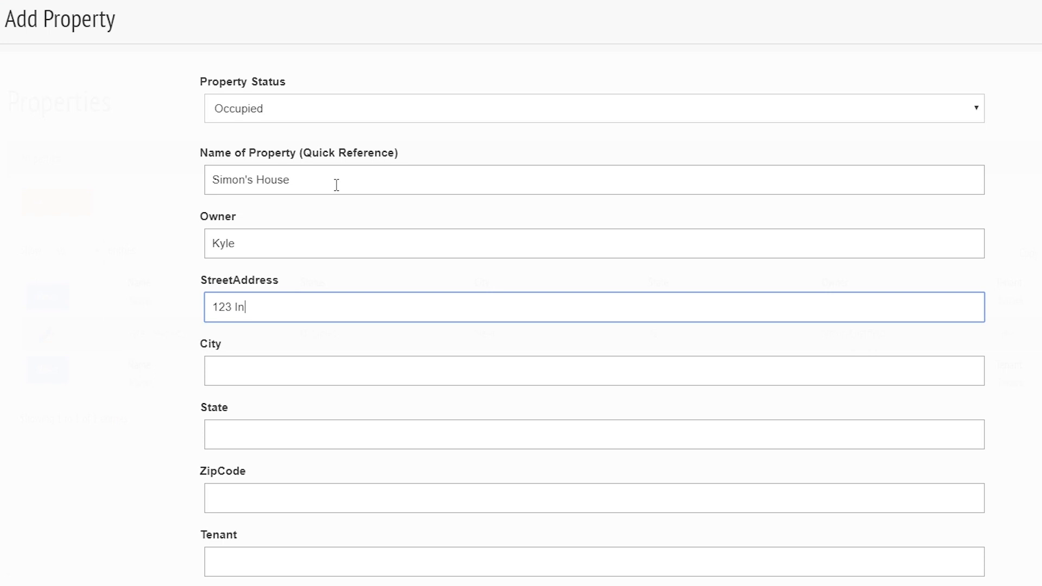
type("your")
key("BackSpace")
key("BackSpace")
key("BackSpace")
key("BackSpace")
type("YourDreams Ave.")
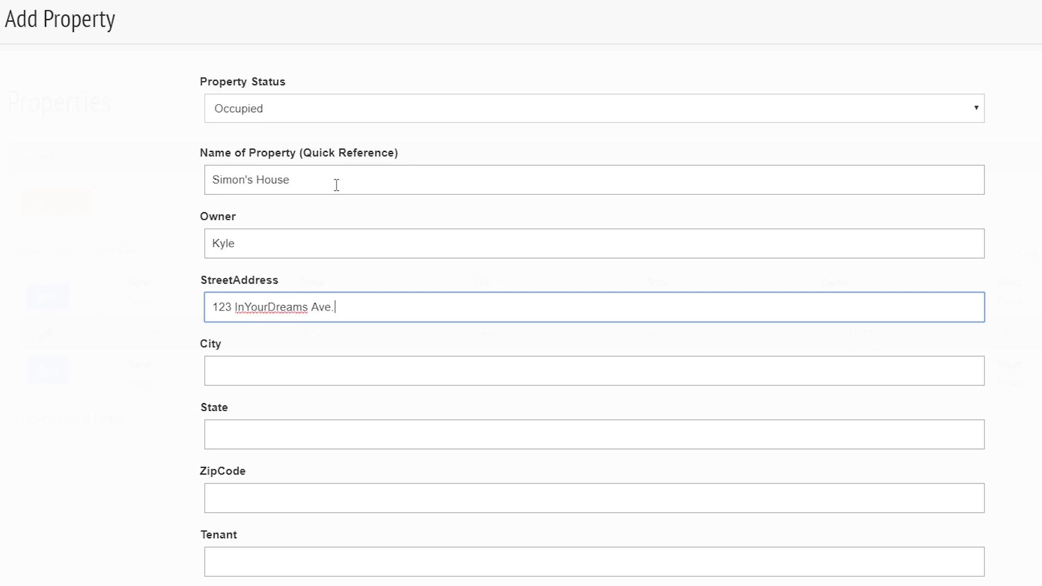
key("Tab")
type("Mesa")
key("Tab")
type("AZ")
key("Tab")
type("1231")
key("Tab")
type("S")
type("imon")
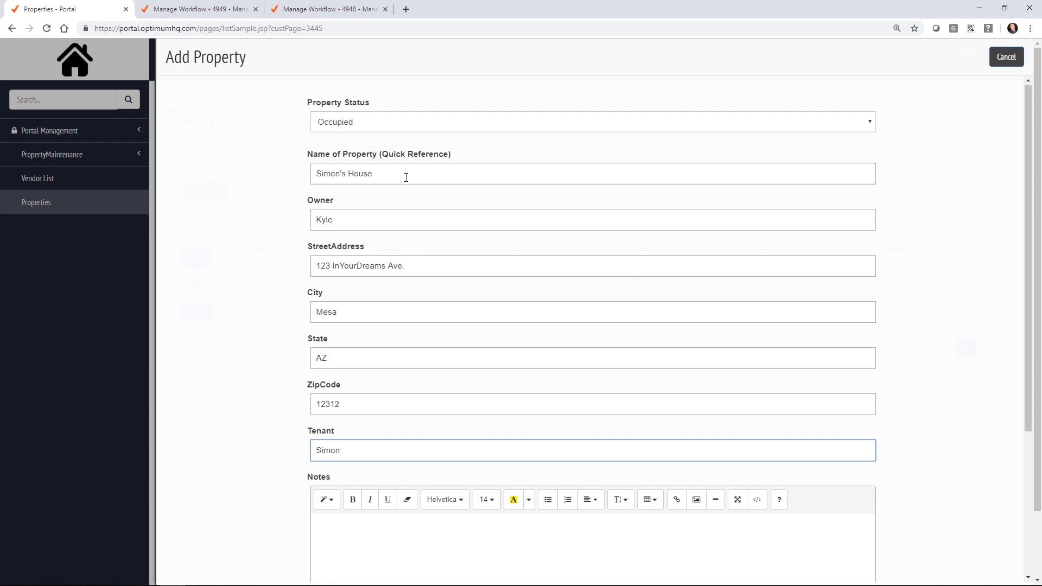
Step: Add a short note and submit the new property
scroll(315, 250, "down", 4)
left_click(390, 341)
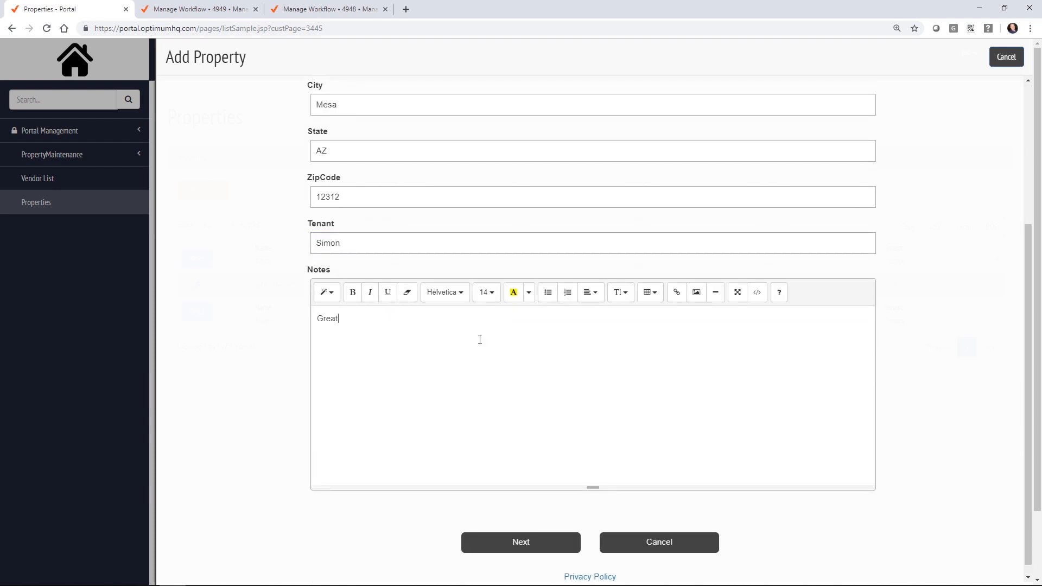
left_click(517, 543)
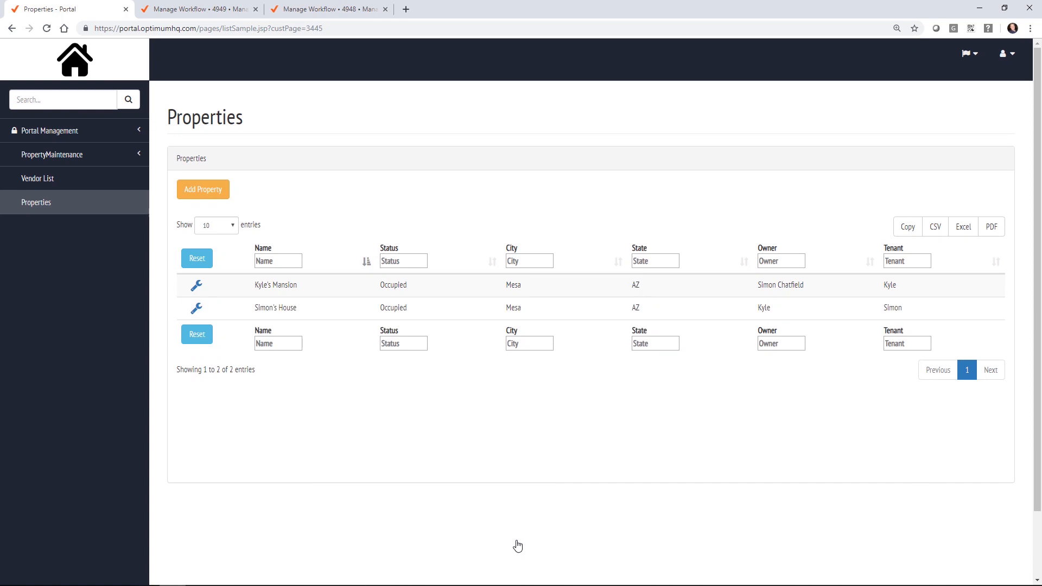
Step: Review both properties' row actions, then open the Portal Management Pages list in a new tab
left_click(199, 314)
left_click(197, 292)
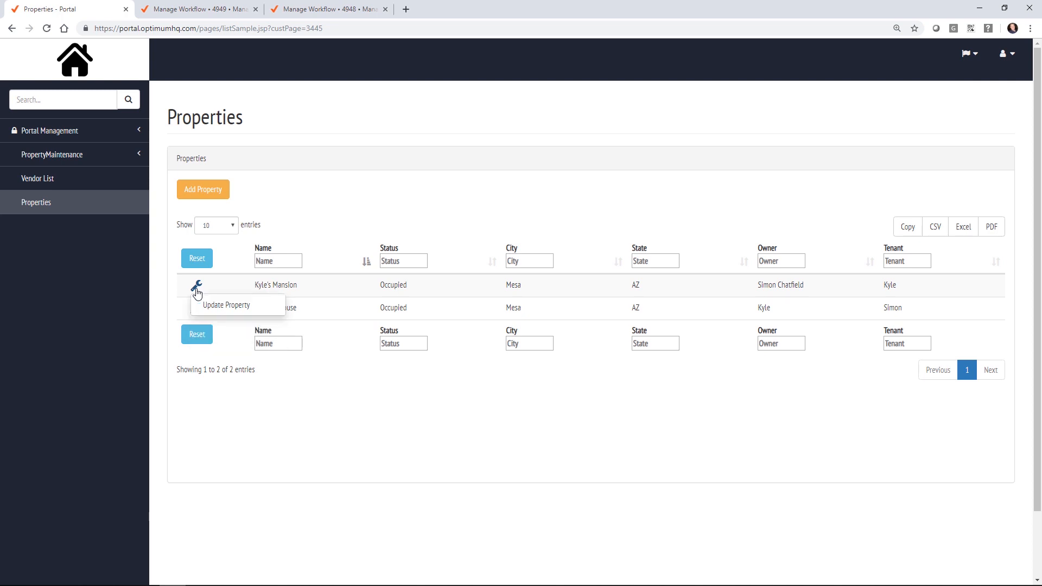
left_click(449, 201)
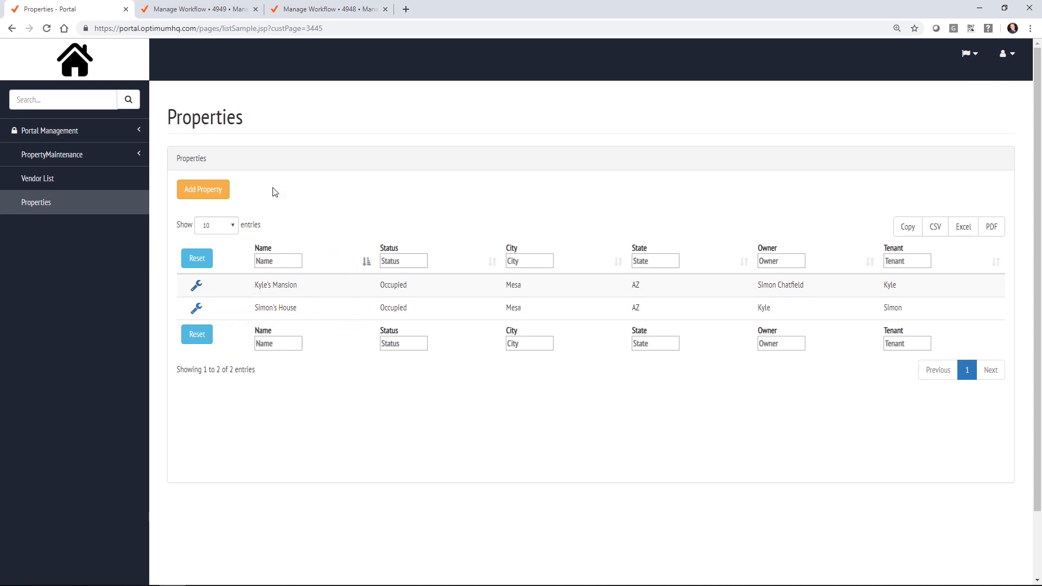
left_click(76, 135)
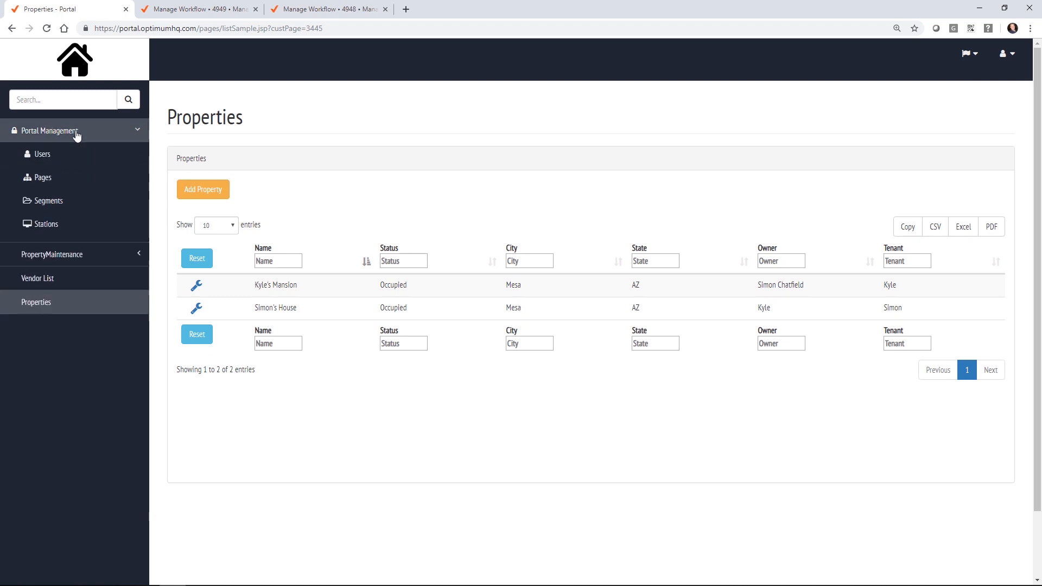
left_click_drag(52, 183, 193, 9)
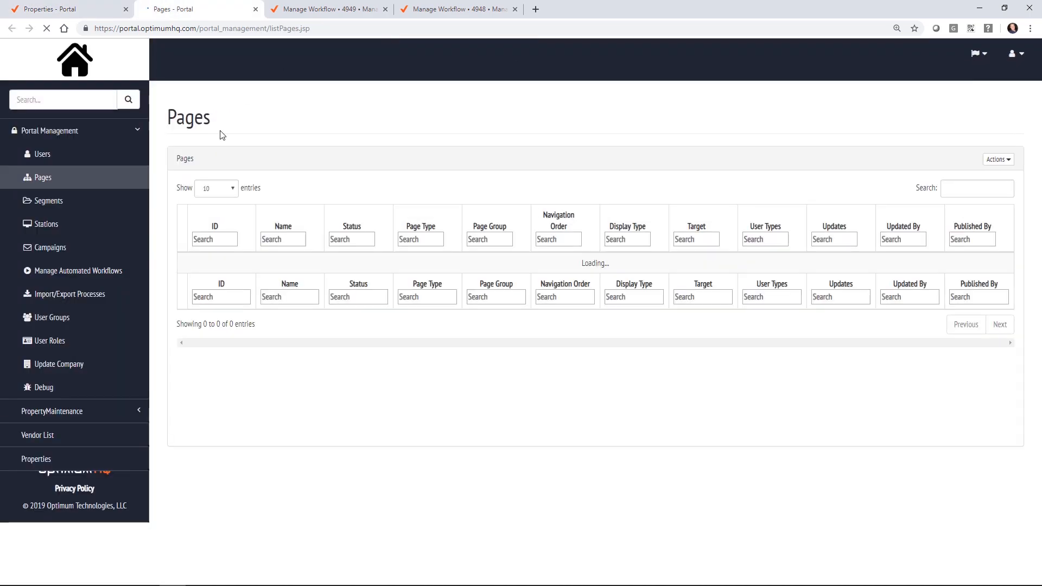
Step: Add a new portal page named 'Maintenance Records', fixing the misspelled word
left_click(989, 159)
left_click(958, 178)
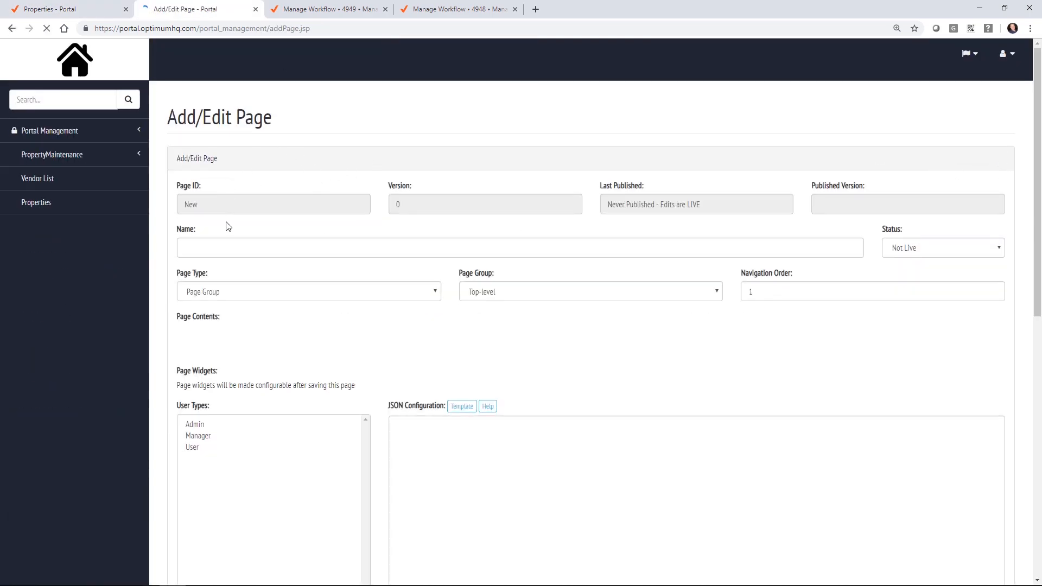
left_click(242, 250)
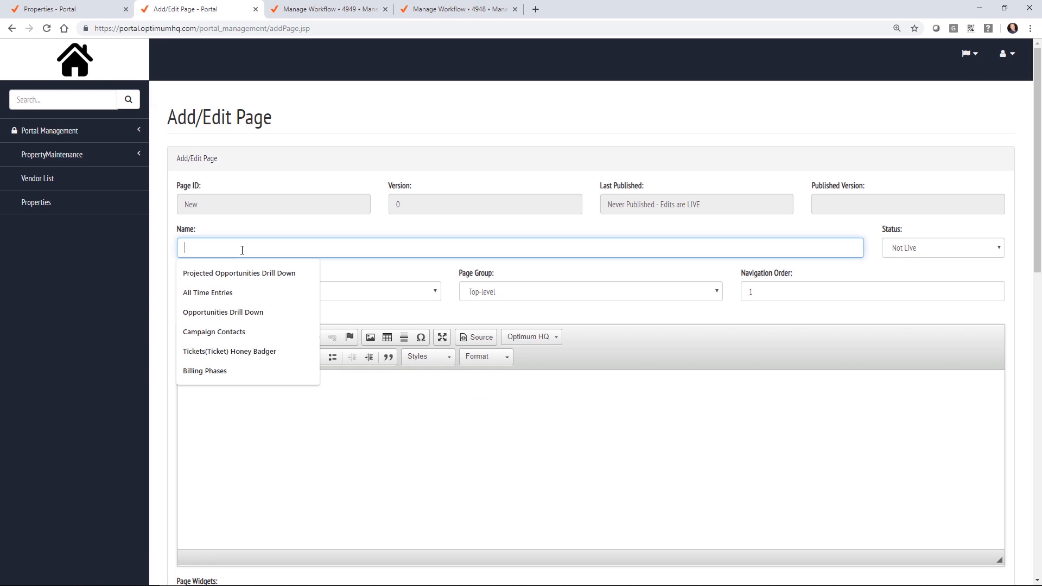
type("pr")
key("BackSpace")
key("BackSpace")
type("P")
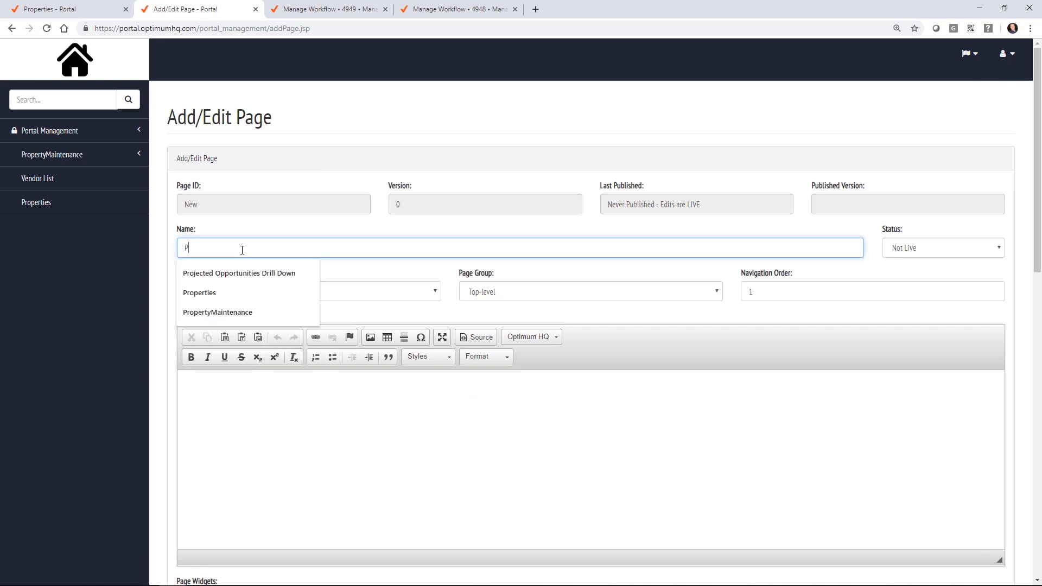
key("BackSpace")
type("Ma")
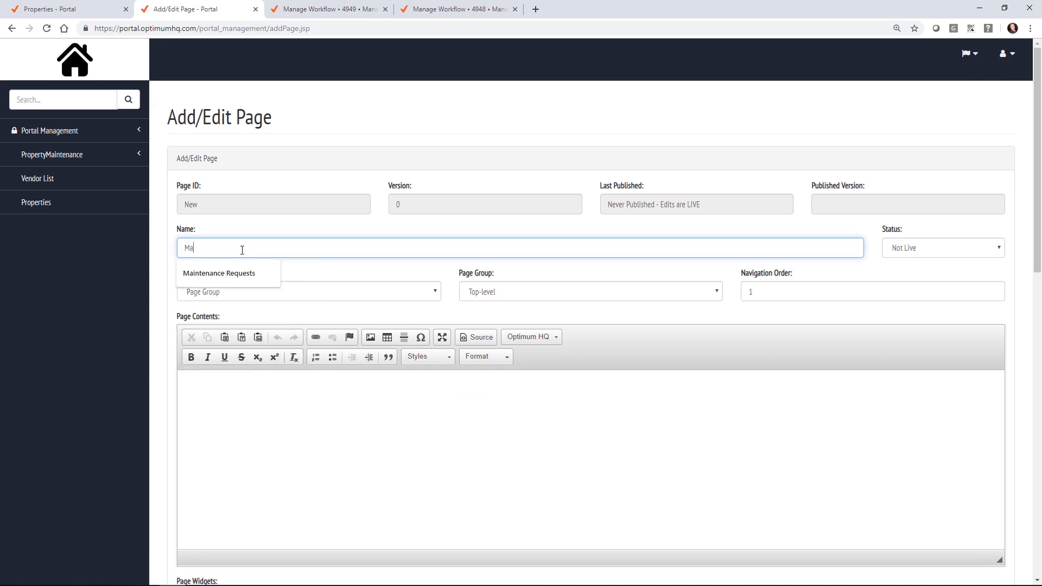
type("intenace Records")
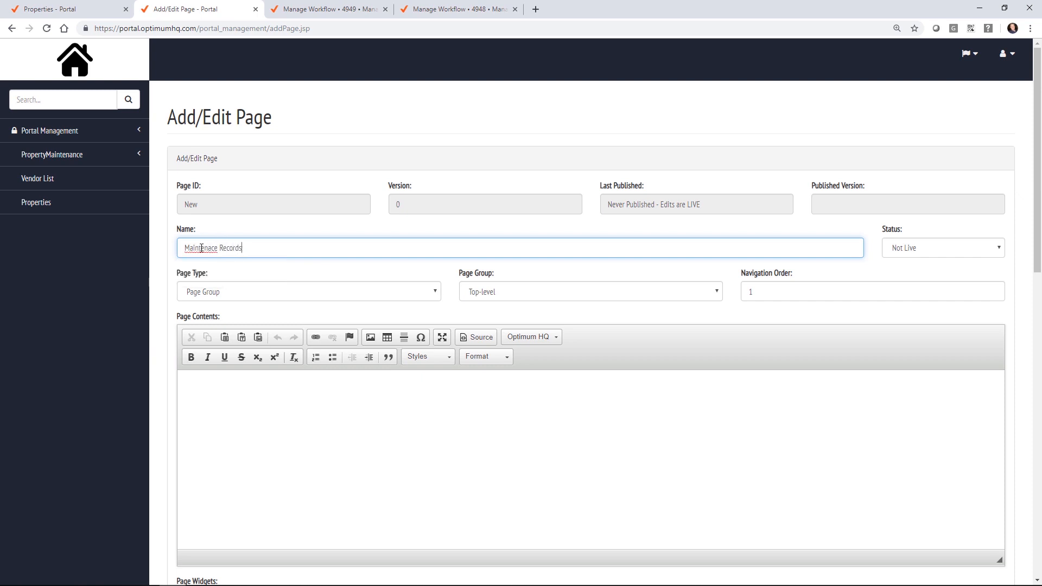
right_click(202, 248)
left_click(228, 257)
Step: Set the page to Live status, Internal type, Top-level group, available to Admin users
left_click(919, 250)
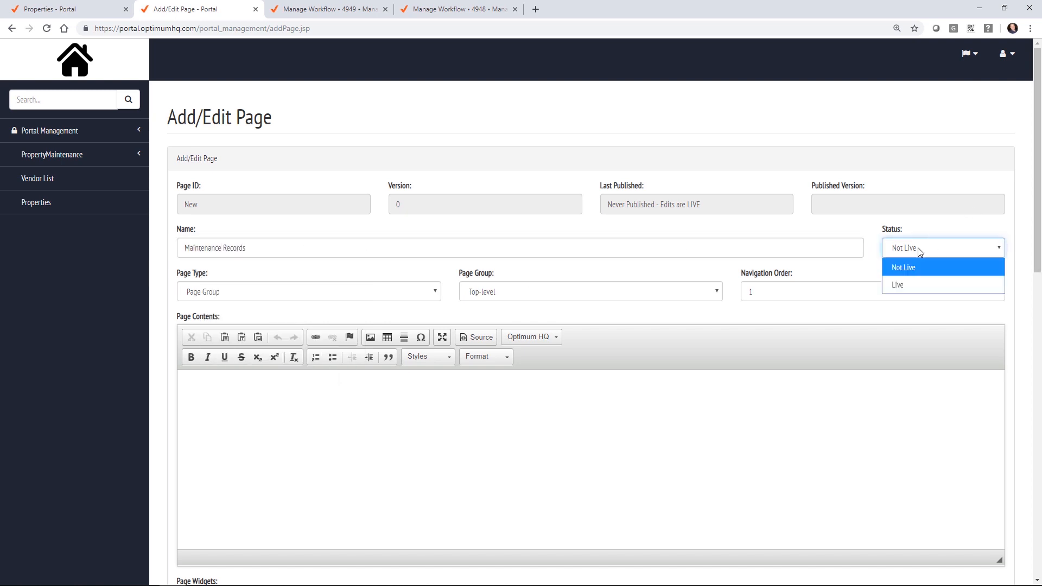
left_click(921, 285)
left_click(81, 290)
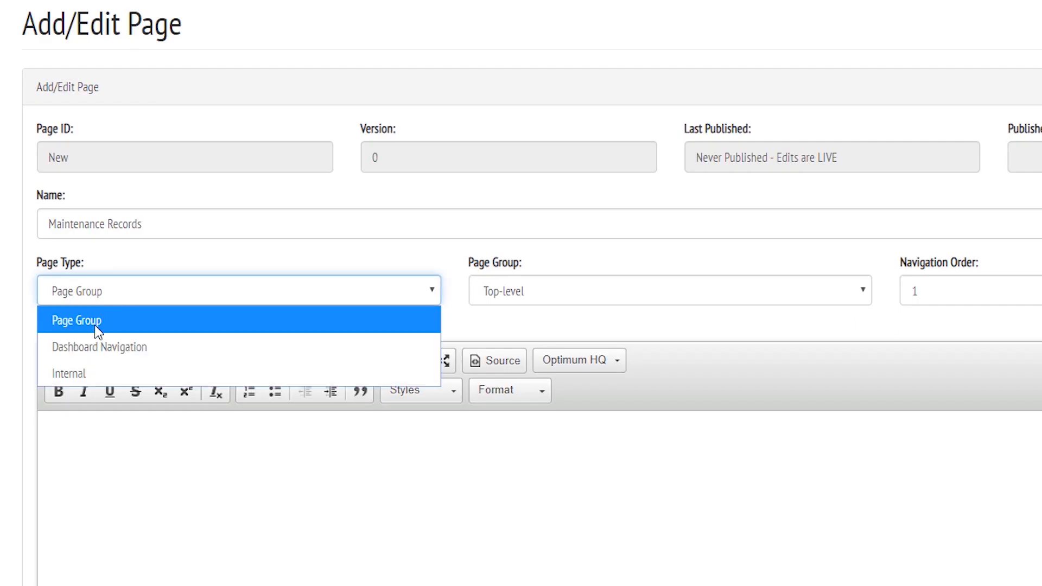
left_click(111, 374)
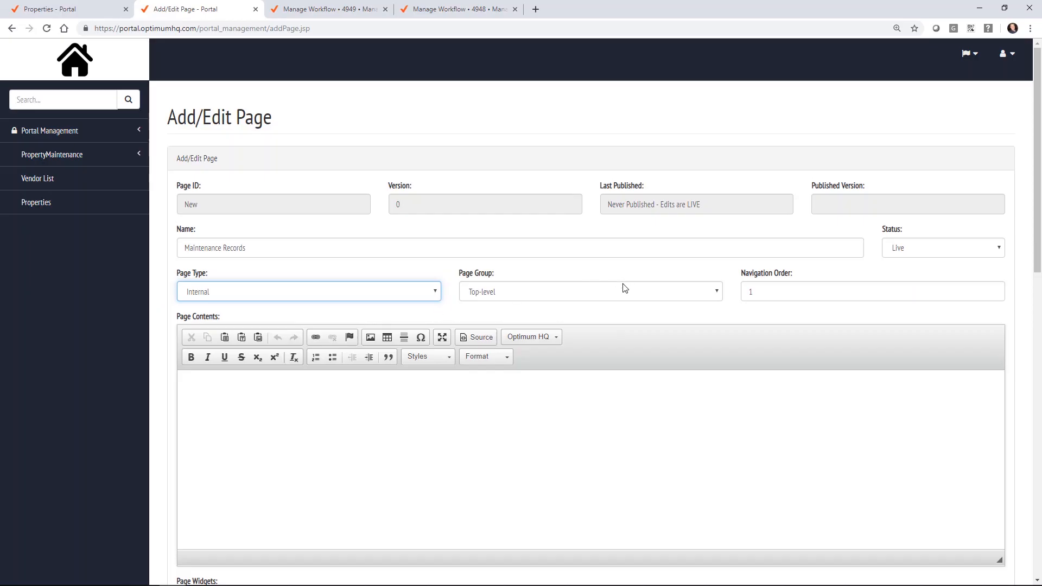
left_click(623, 291)
left_click(623, 290)
scroll(403, 190, "down", 4)
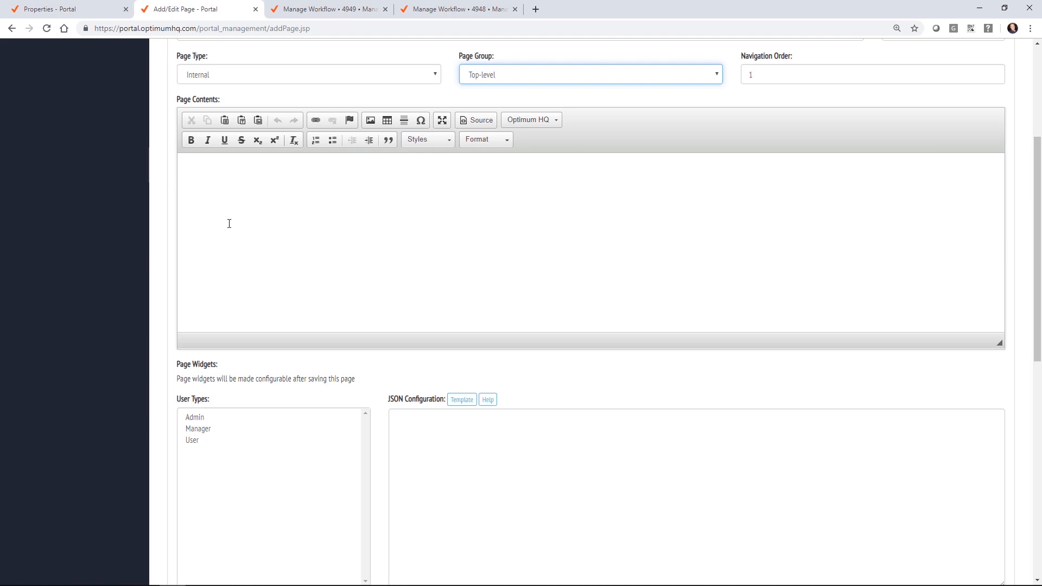
left_click(197, 418)
Step: Set the page's display type to Combo, based on the Manage Ticket combo
scroll(178, 325, "down", 4)
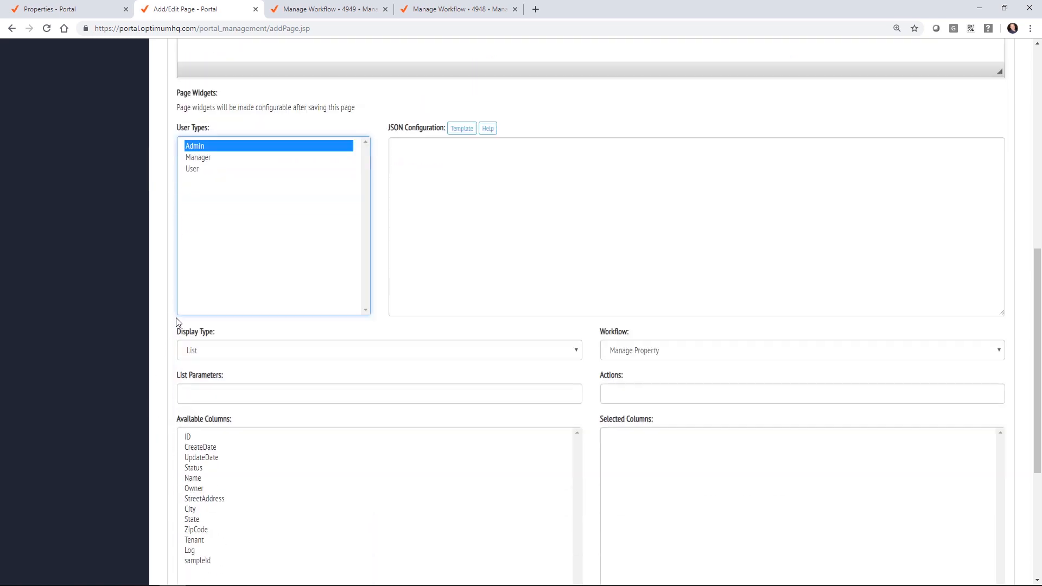
scroll(178, 324, "down", 4)
left_click(210, 185)
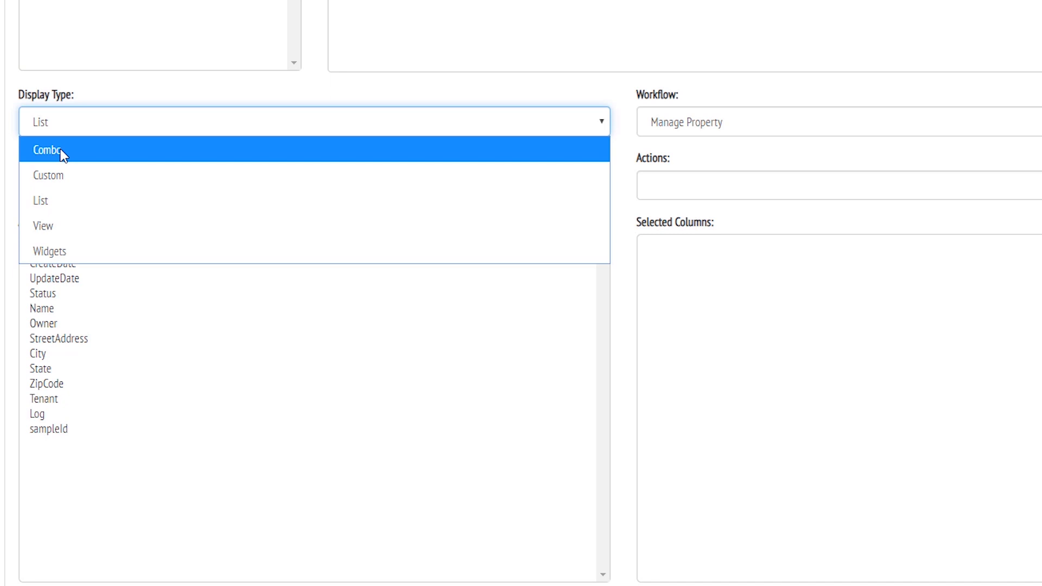
left_click(63, 155)
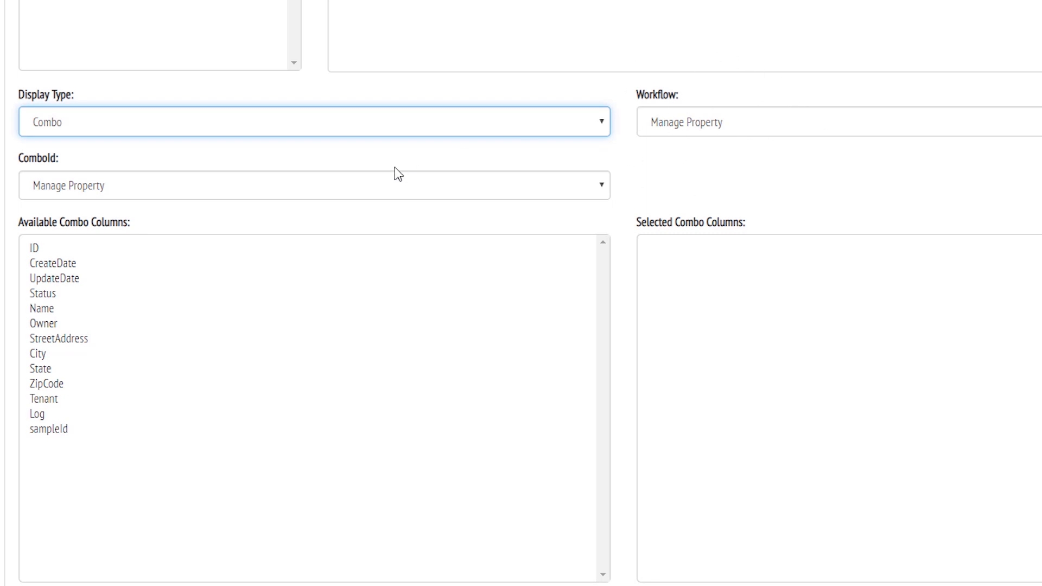
left_click(364, 190)
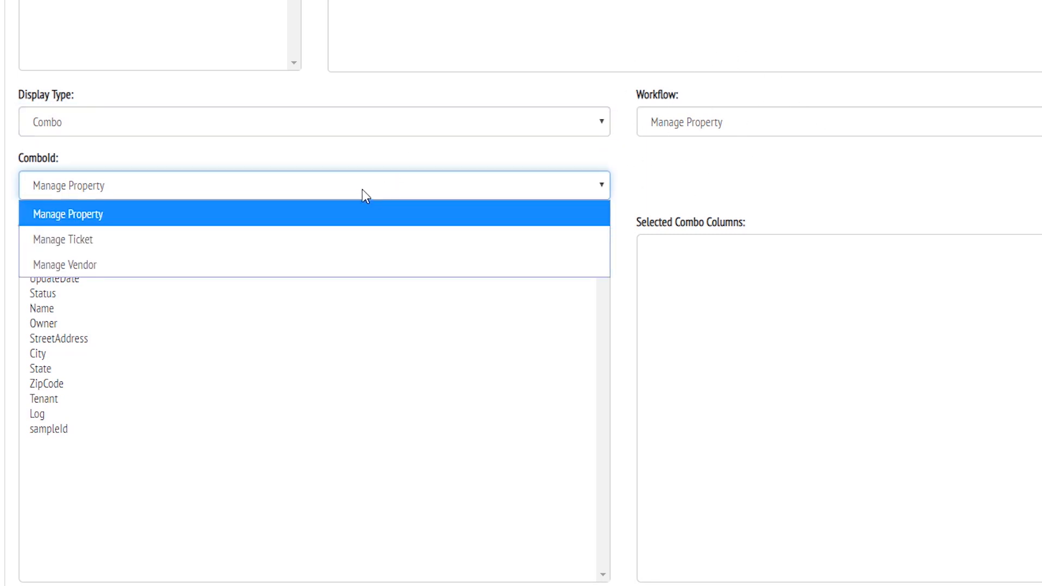
left_click(54, 237)
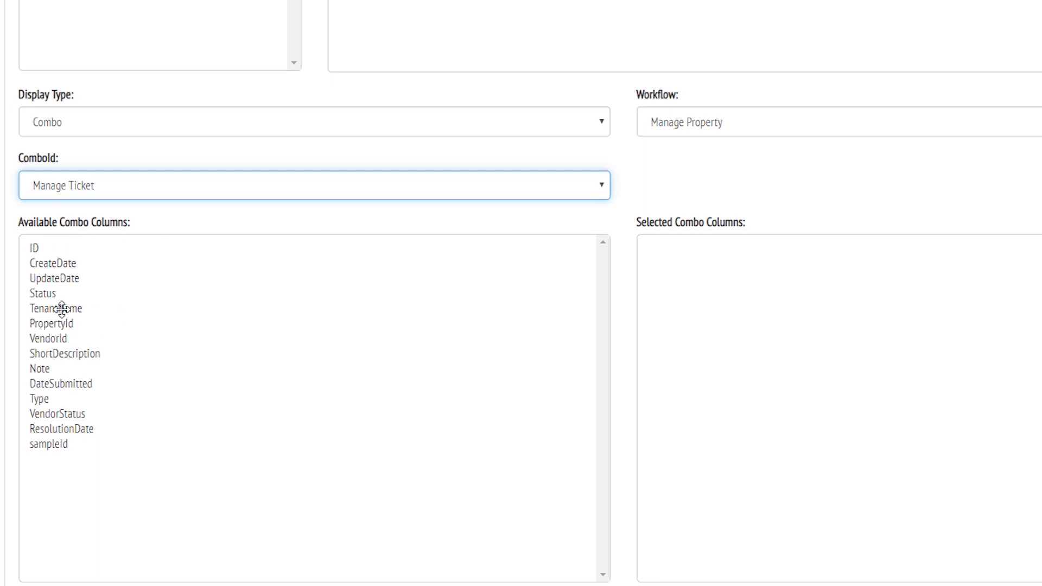
Step: Select combo columns DateSubmitted, TenantName, ShortDescription, Status, VendorStatus and ResolutionDate
left_click_drag(62, 308, 771, 302)
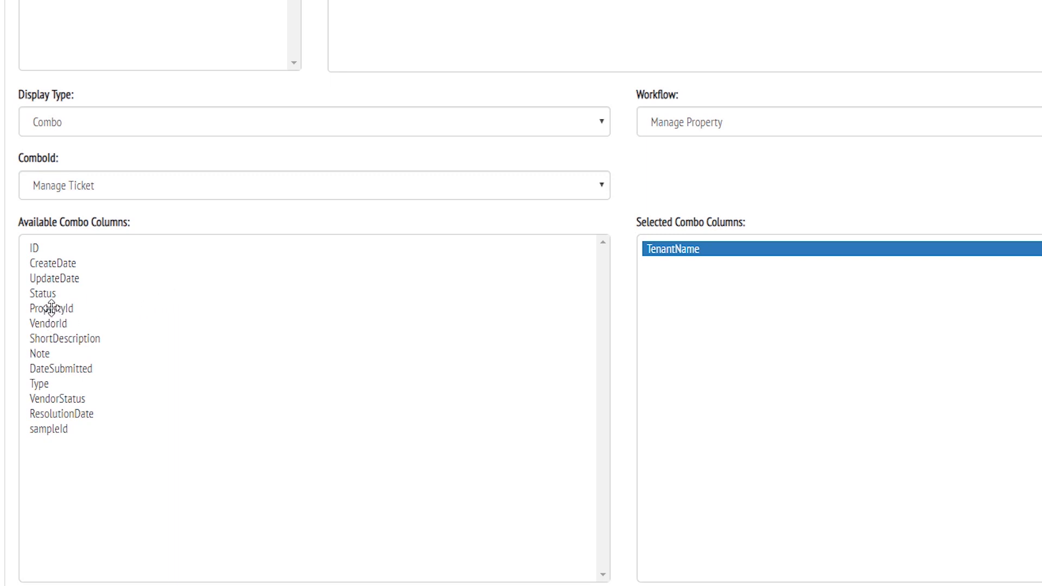
left_click_drag(60, 340, 720, 282)
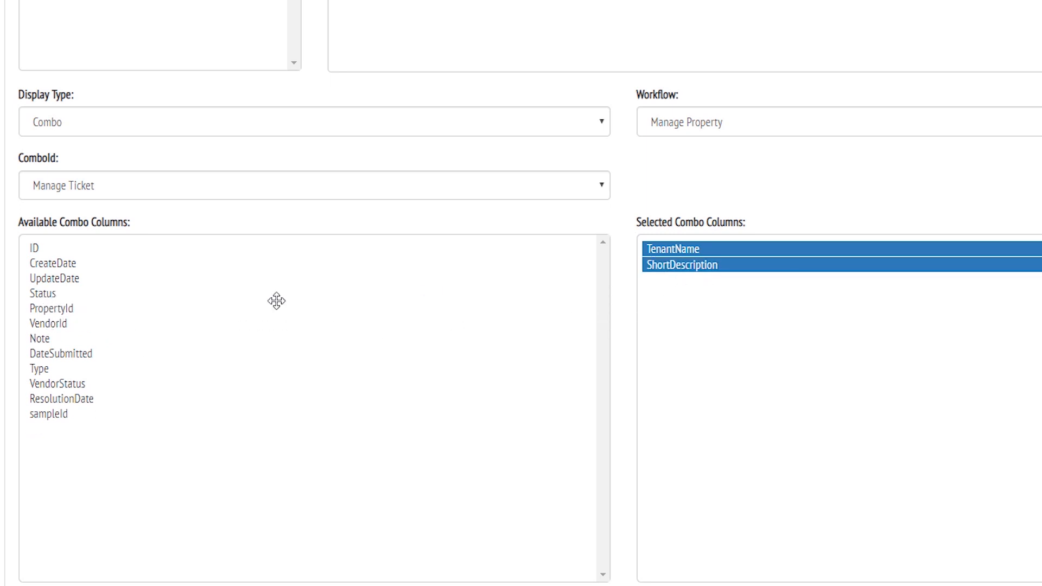
left_click_drag(643, 308, 646, 308)
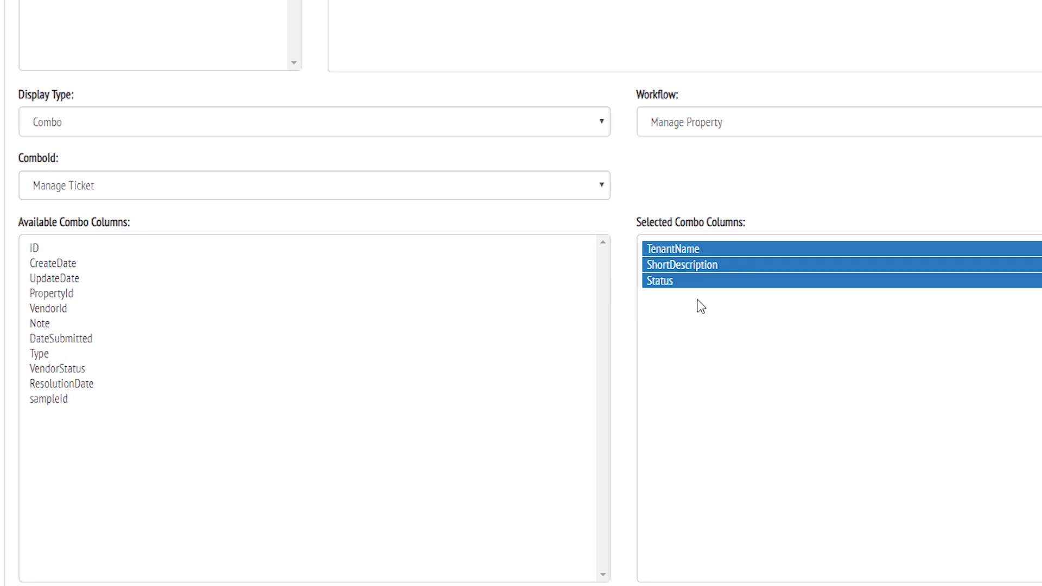
left_click_drag(74, 368, 645, 367)
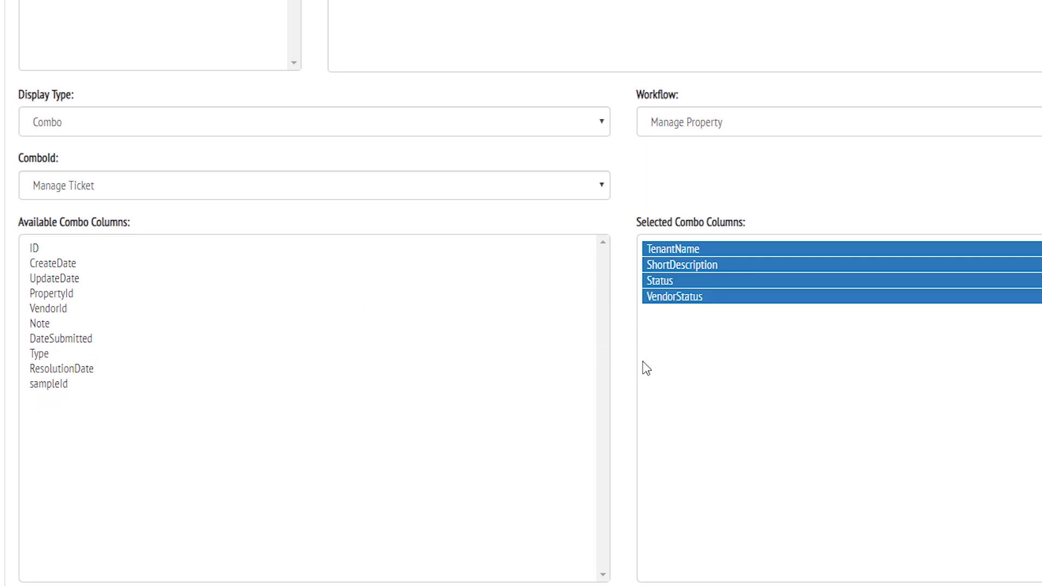
left_click_drag(95, 369, 799, 385)
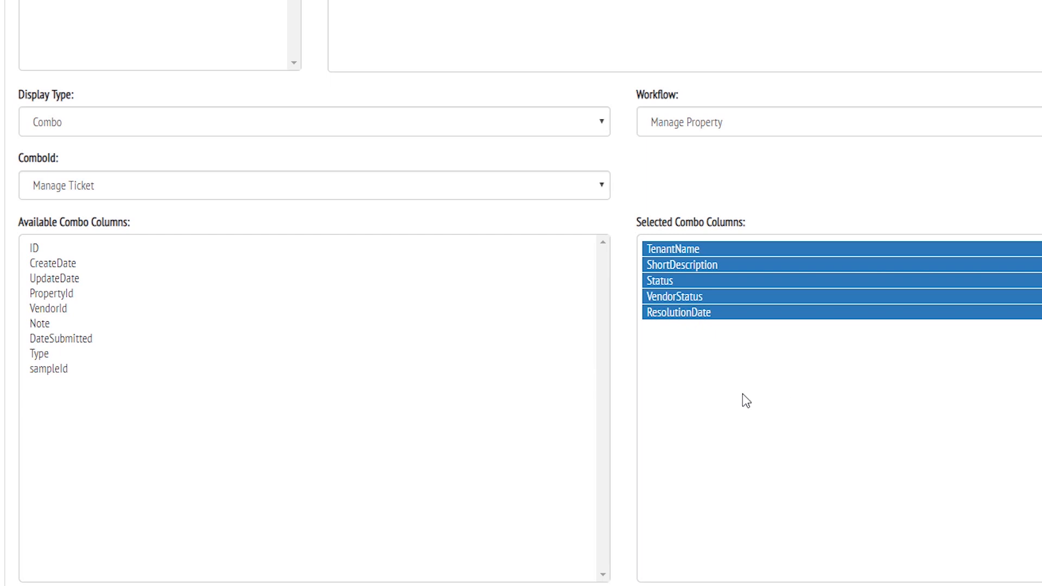
left_click_drag(79, 341, 819, 253)
scroll(84, 459, "down", 5)
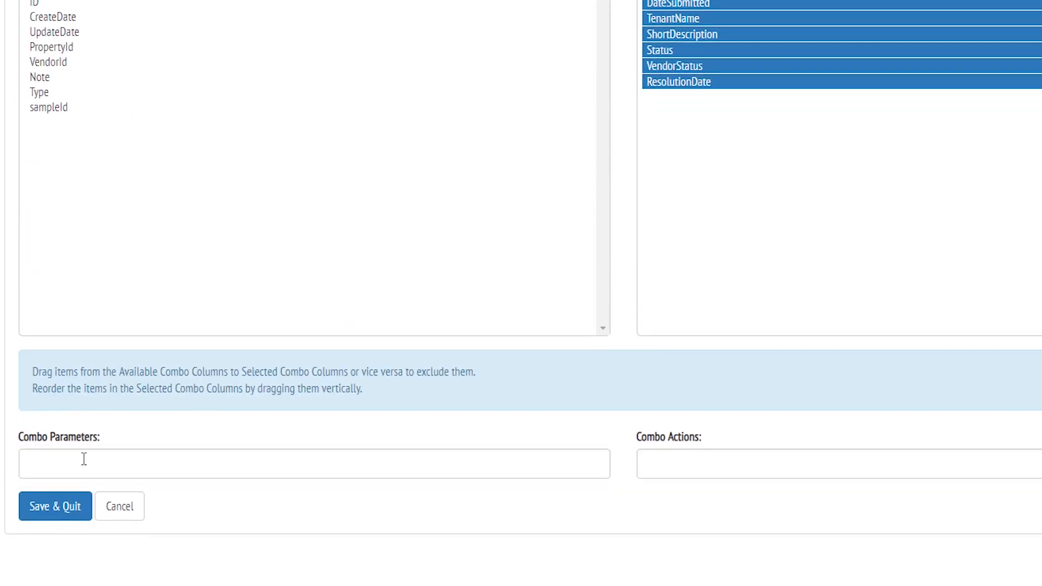
Step: Enter combo parameter PropertyId=[Sample.sampleId], then save and quit the page editor
left_click(84, 459)
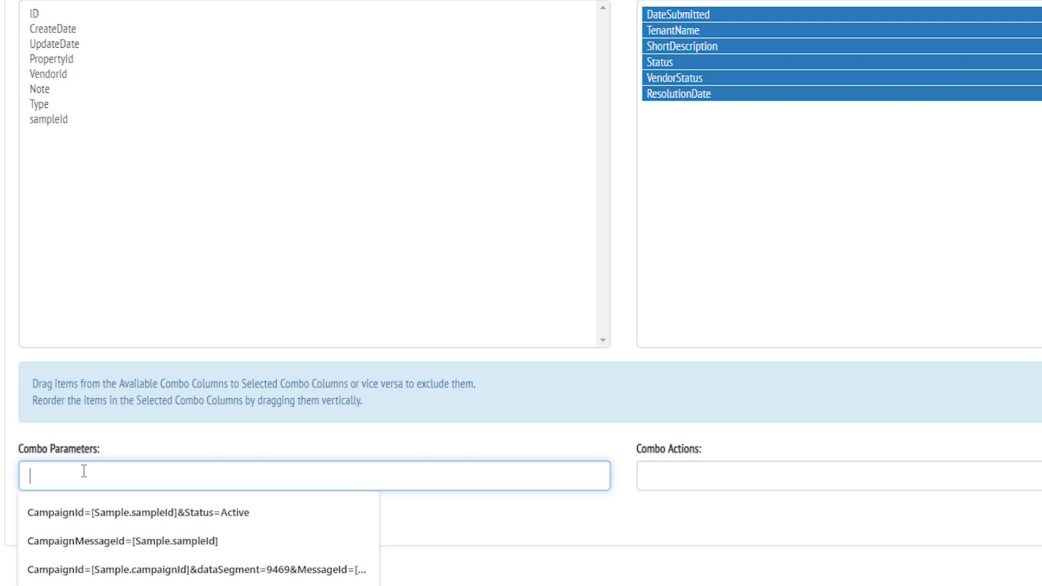
type("Per")
type("rope")
type("rtyId=[Sam")
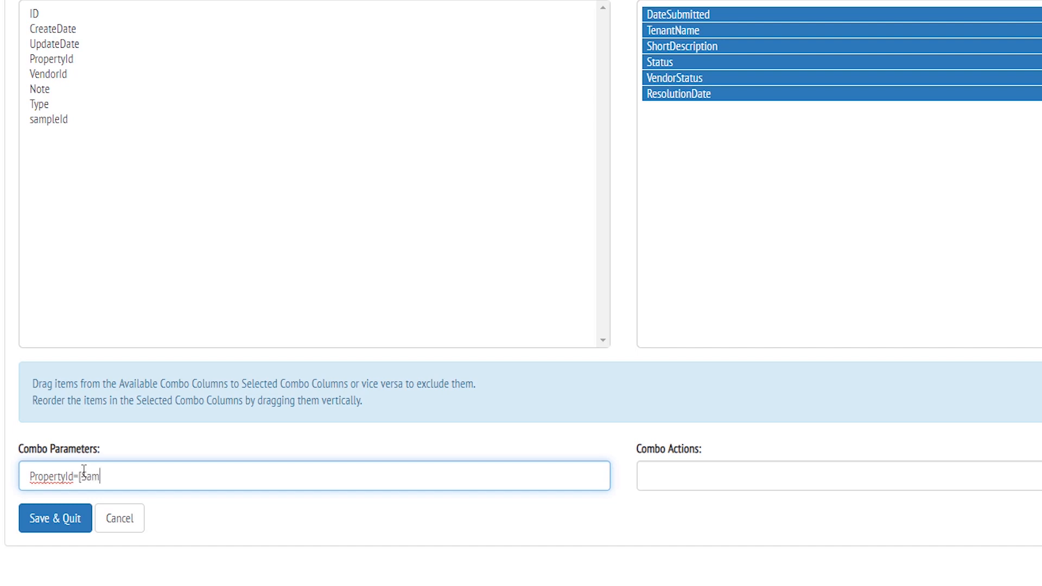
type("ple.sampleId]")
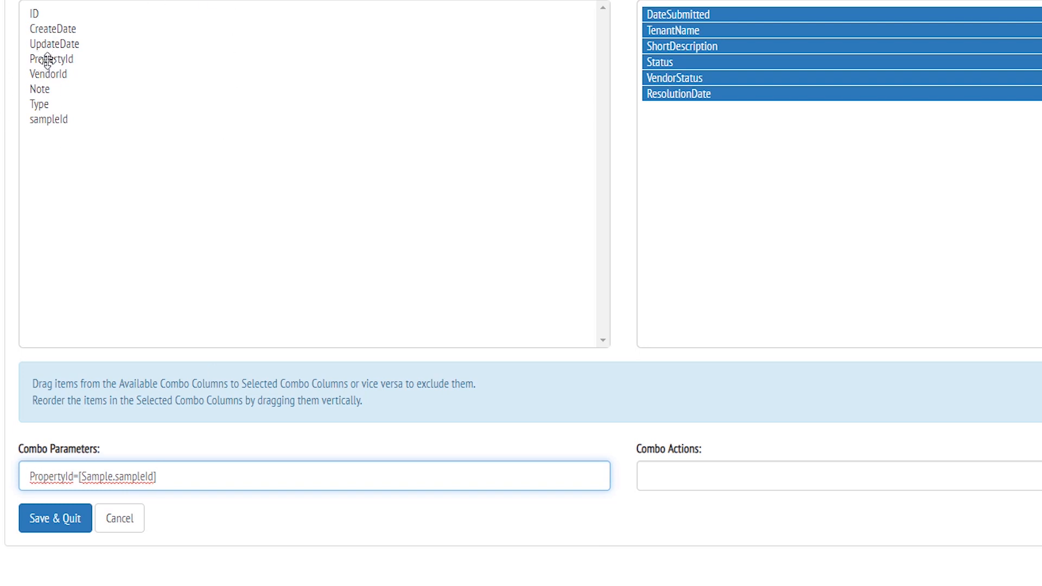
left_click_drag(157, 476, 78, 478)
scroll(607, 178, "up", 3)
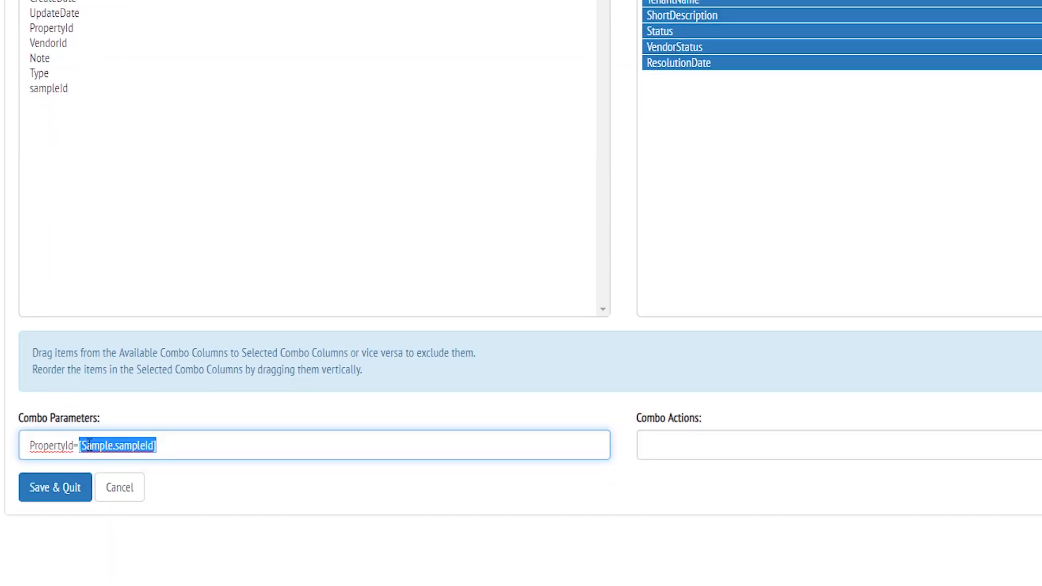
left_click(66, 491)
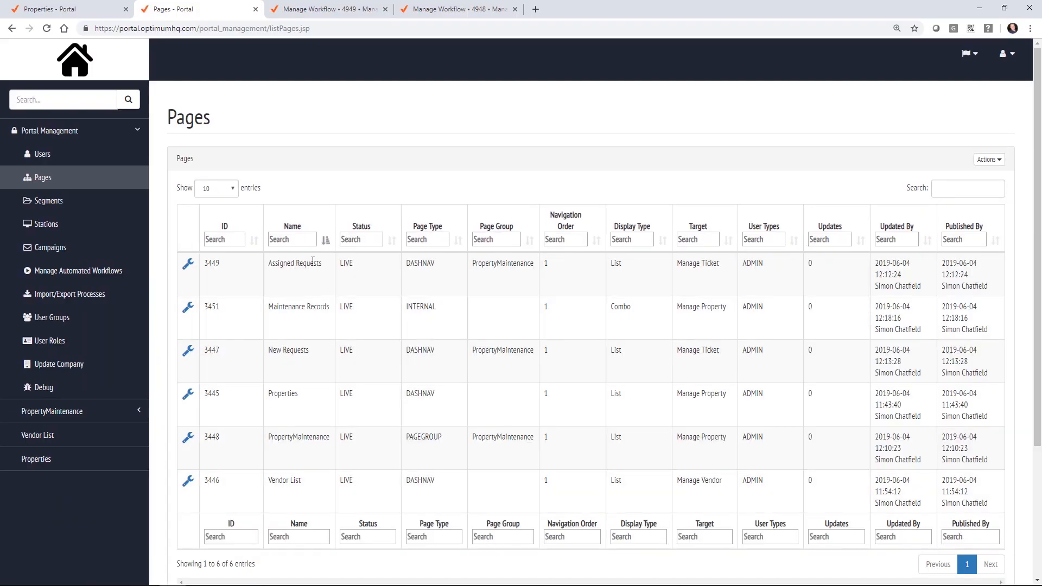
Step: Edit the Properties page and append ',Maintenance History=view 3458' to its Actions
double_click(206, 307)
left_click(188, 394)
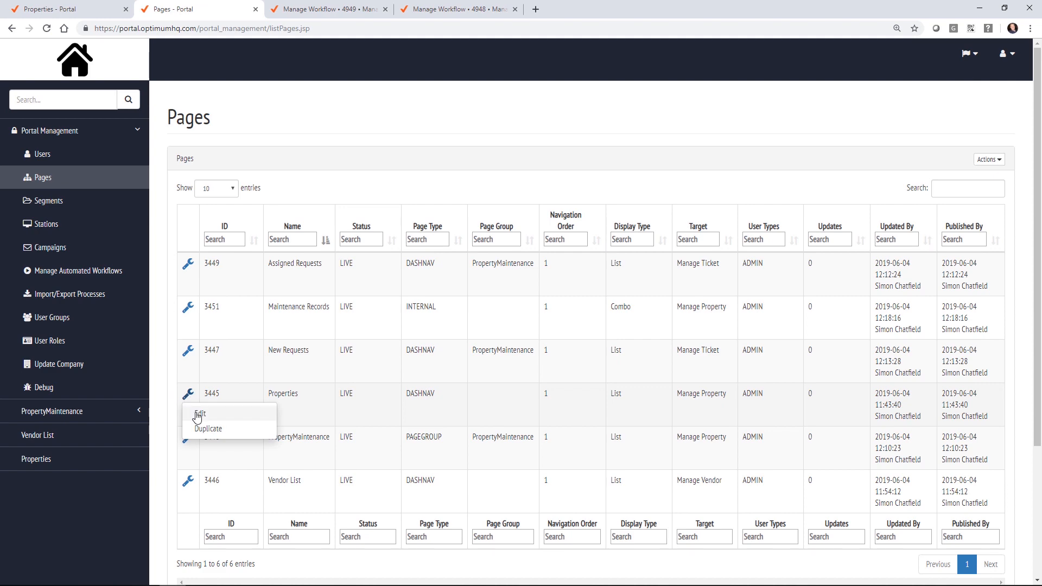
left_click(200, 415)
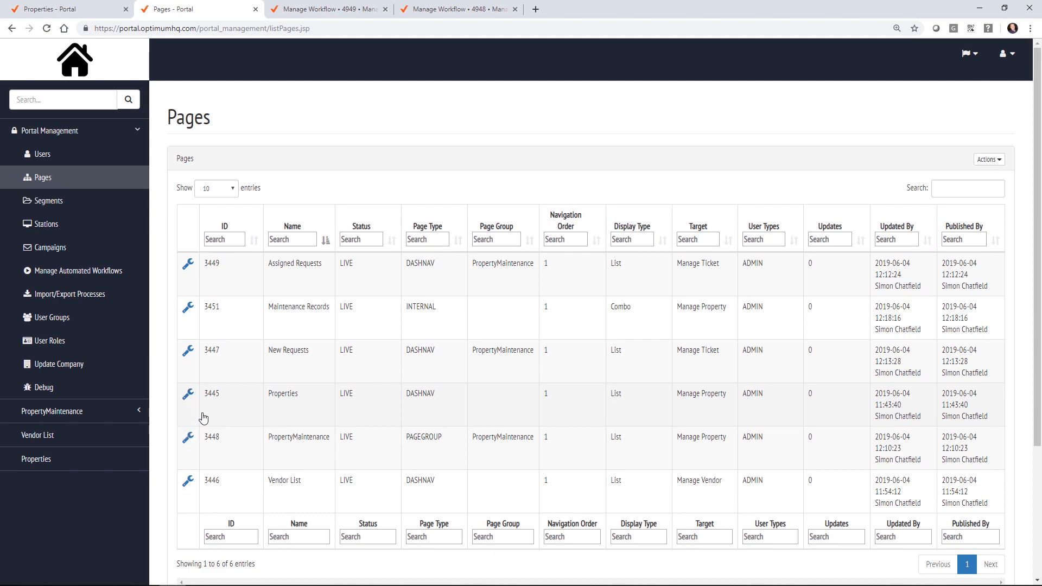
scroll(152, 319, "down", 1)
scroll(152, 319, "down", 6)
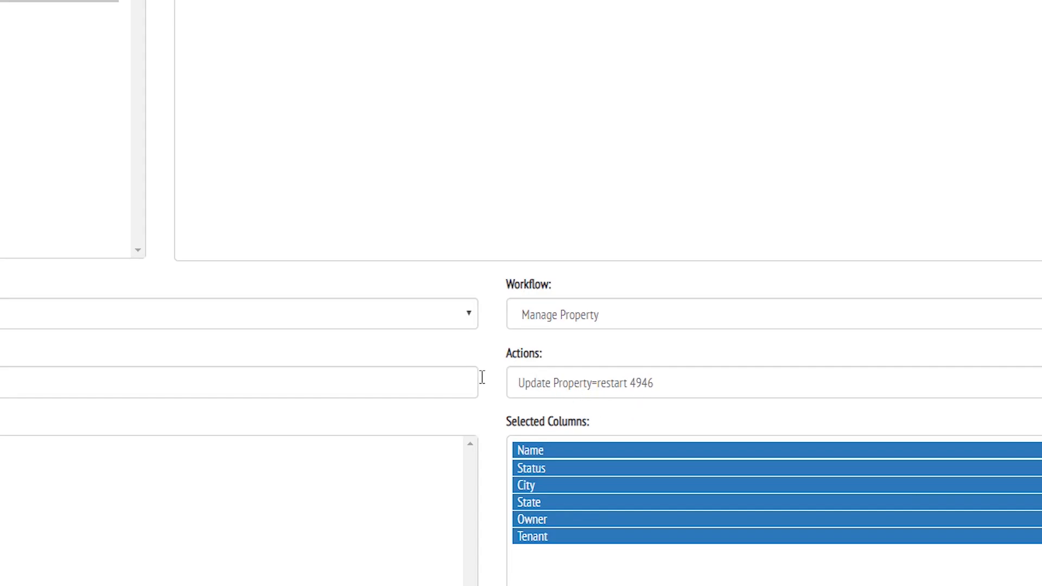
left_click(736, 388)
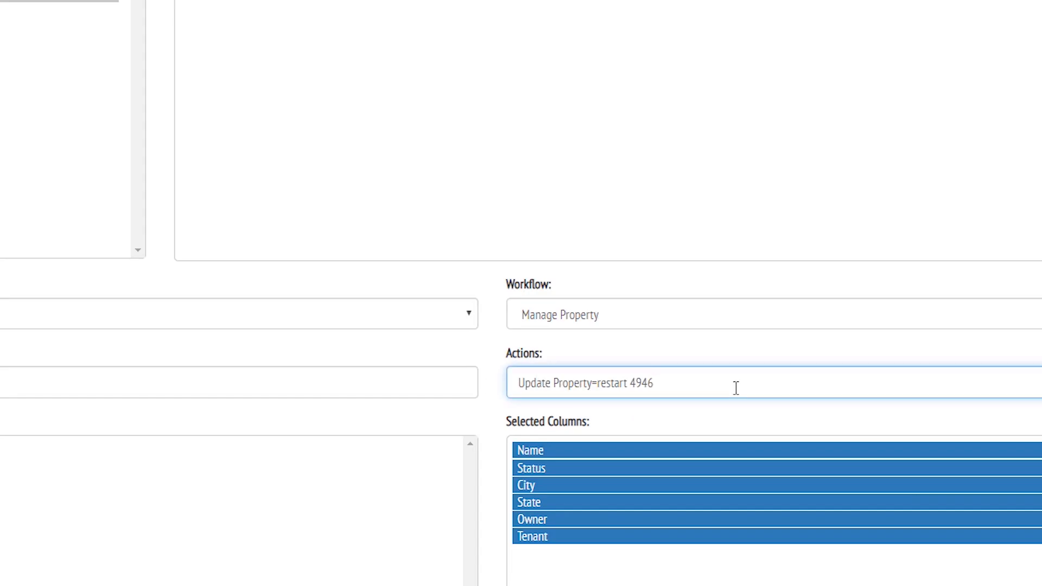
type(",Maintentance History=view 34")
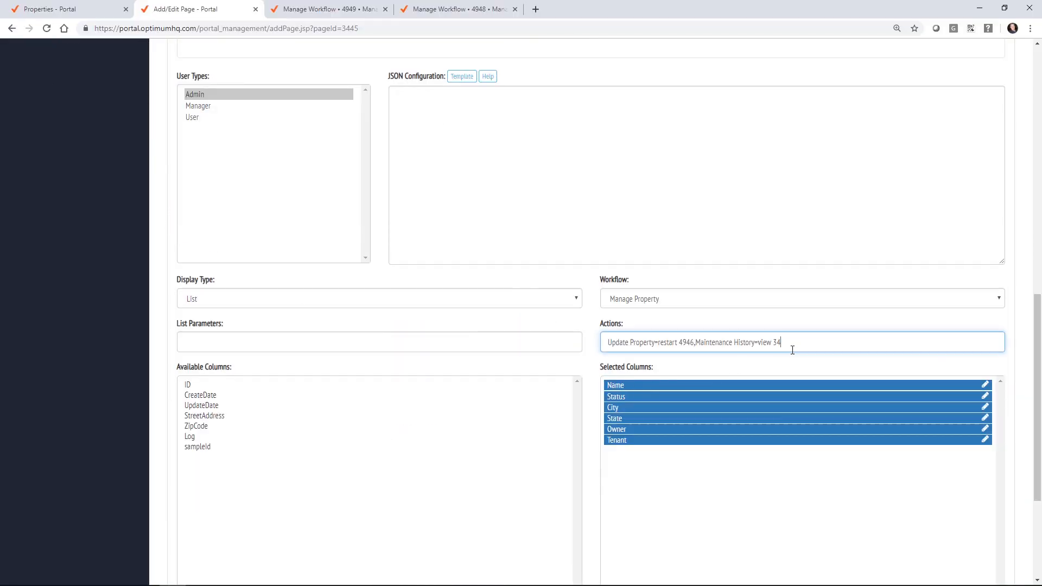
type("58")
scroll(152, 336, "down", 4)
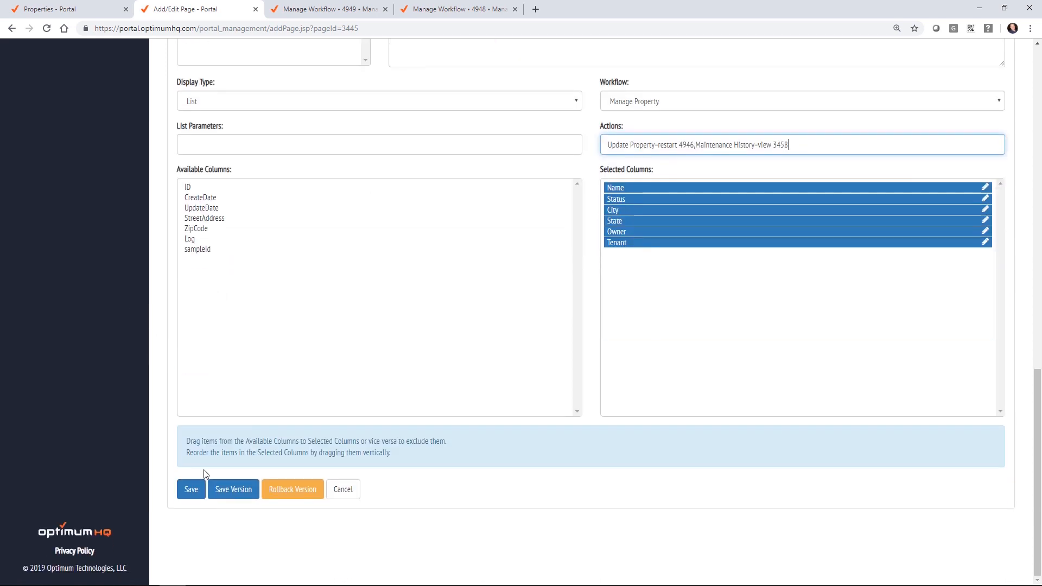
Step: Publish the Properties page as a new version tagged 'added view', then return to Pages
left_click(228, 490)
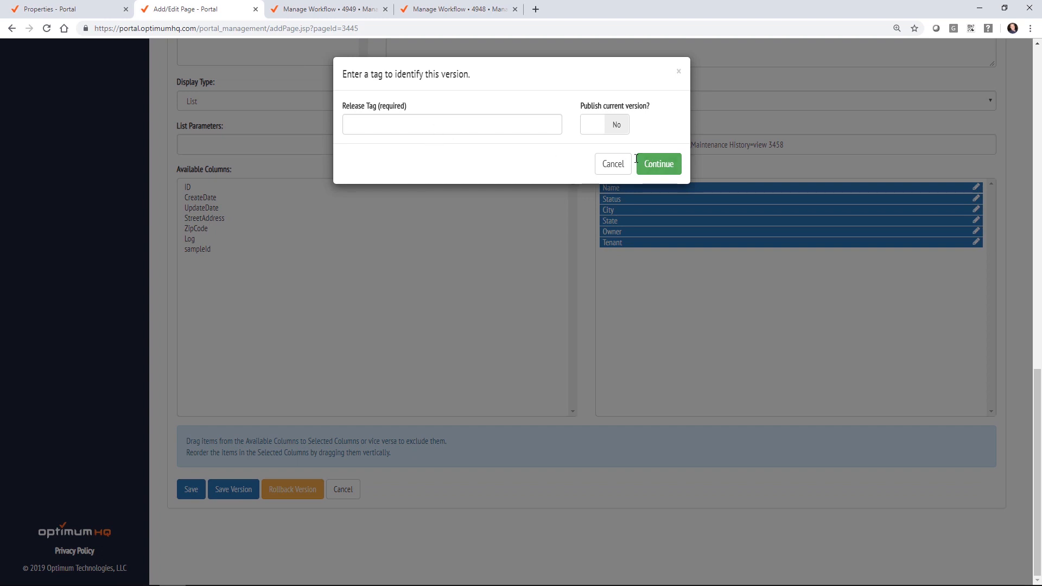
left_click(453, 120)
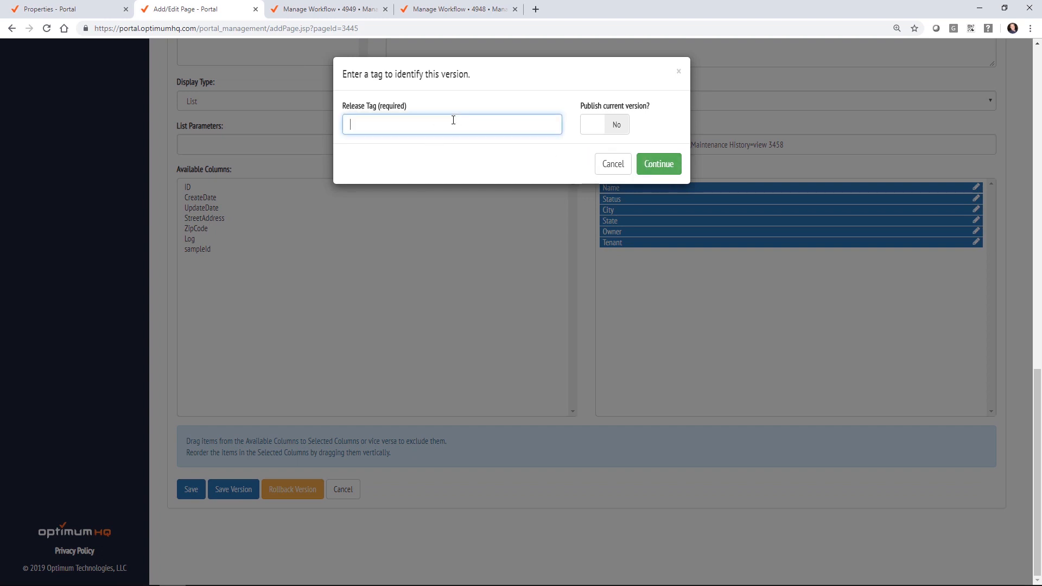
type("added view")
left_click(612, 125)
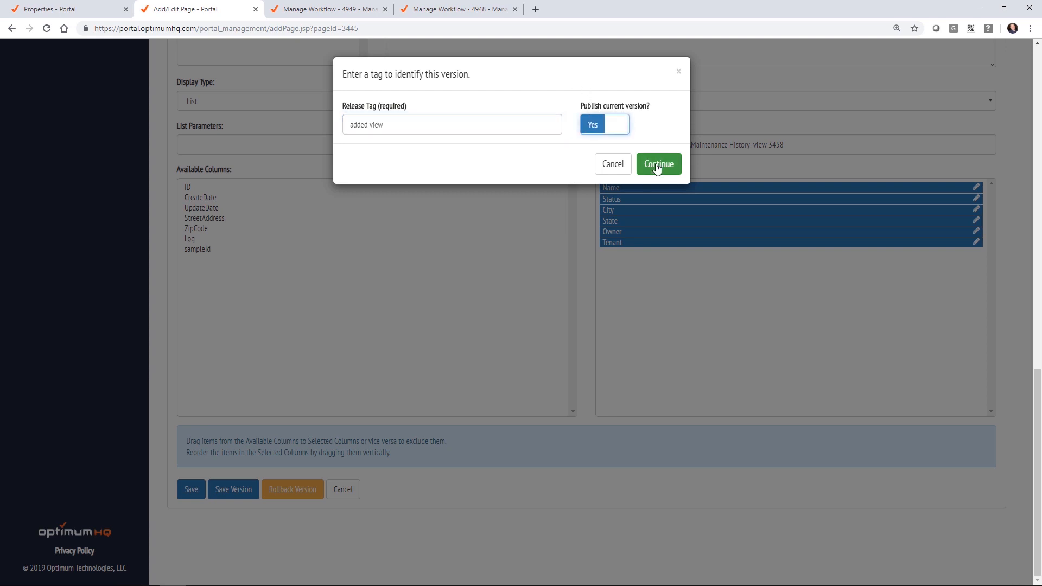
left_click(655, 167)
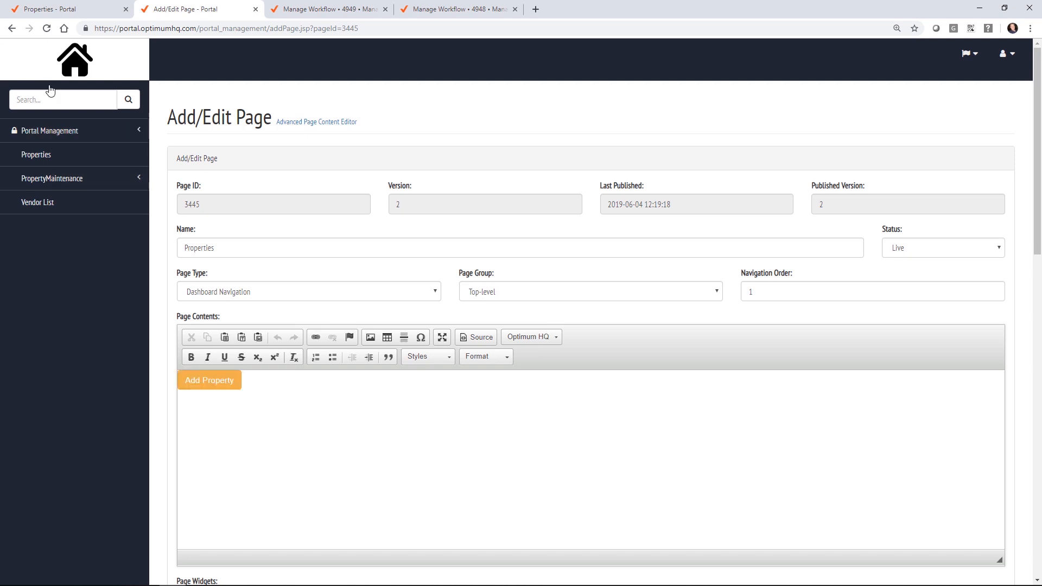
left_click(66, 131)
left_click(63, 178)
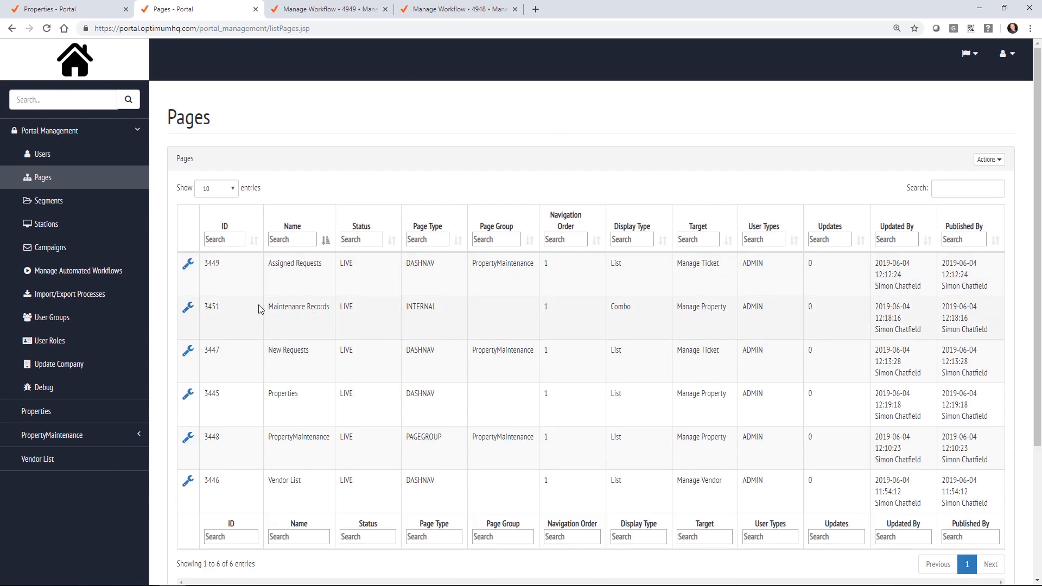
Step: Change the Maintenance History action's view id from 3458 to 3451
left_click(187, 394)
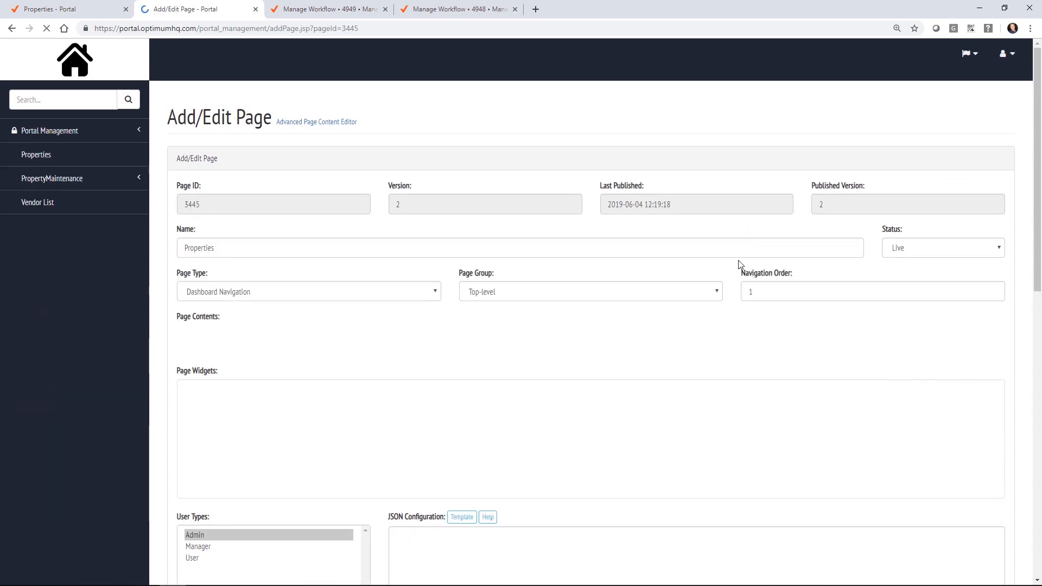
scroll(740, 263, "down", 10)
left_click_drag(782, 145, 790, 143)
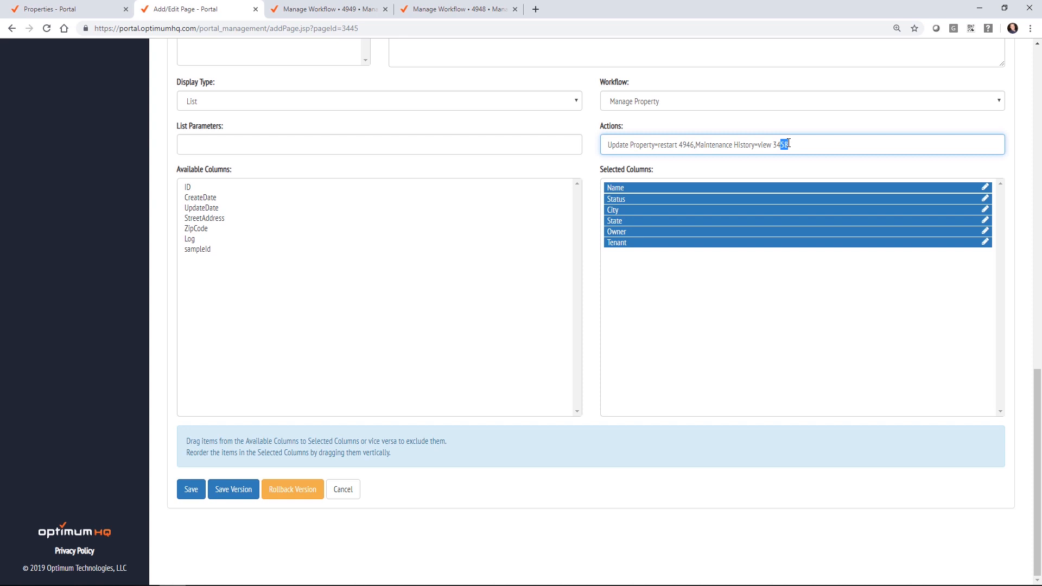
type("51")
Step: Save and publish the corrected Properties page as a new version tagged 'resave'
left_click(234, 489)
left_click(387, 120)
type("resave")
left_click(588, 127)
left_click(658, 164)
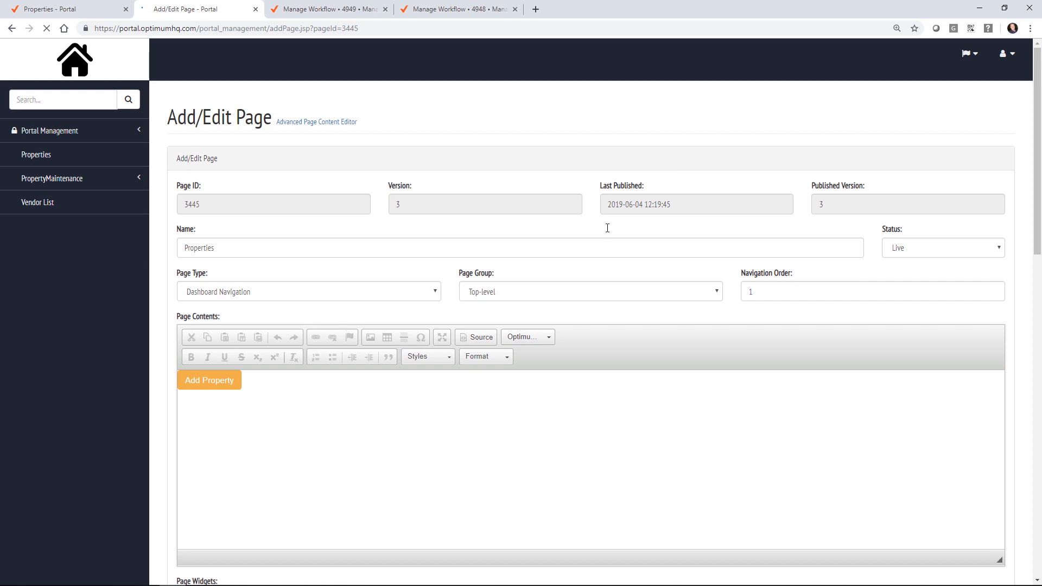
left_click(46, 153)
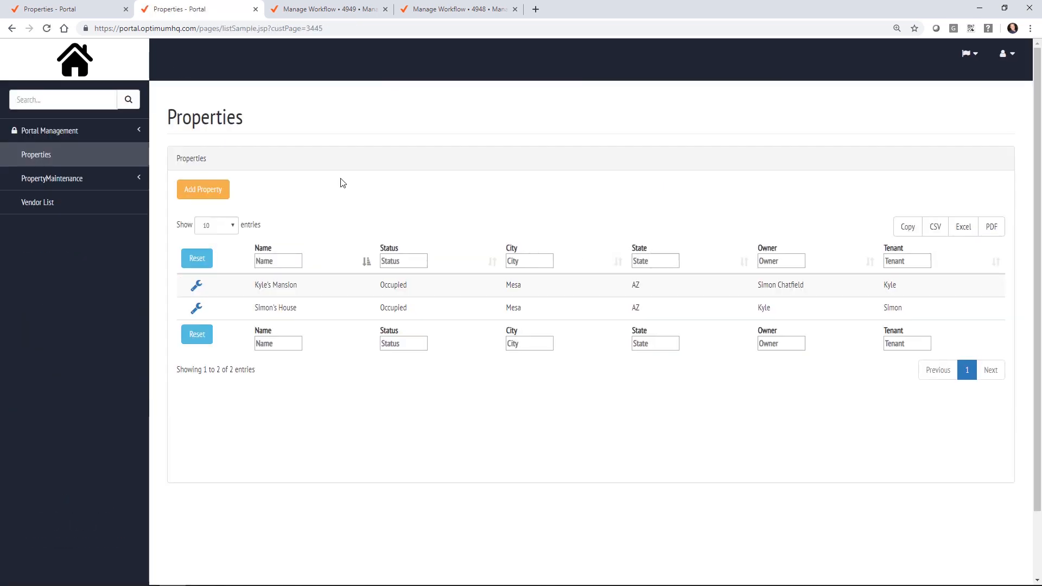
Step: Open the first property's Maintenance History and highlight its ticket's description and Assigned vendor status
left_click(198, 288)
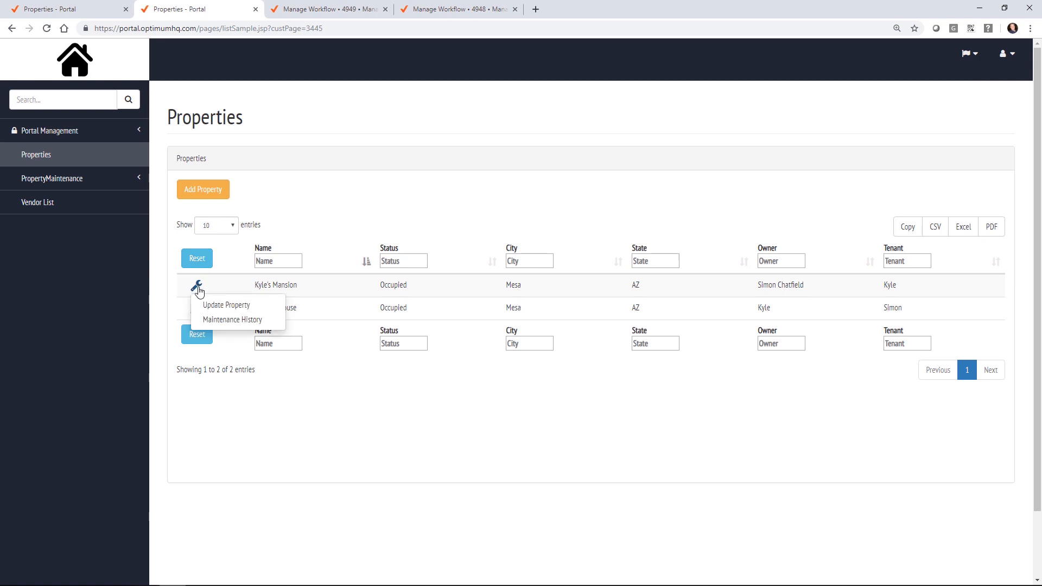
left_click(229, 319)
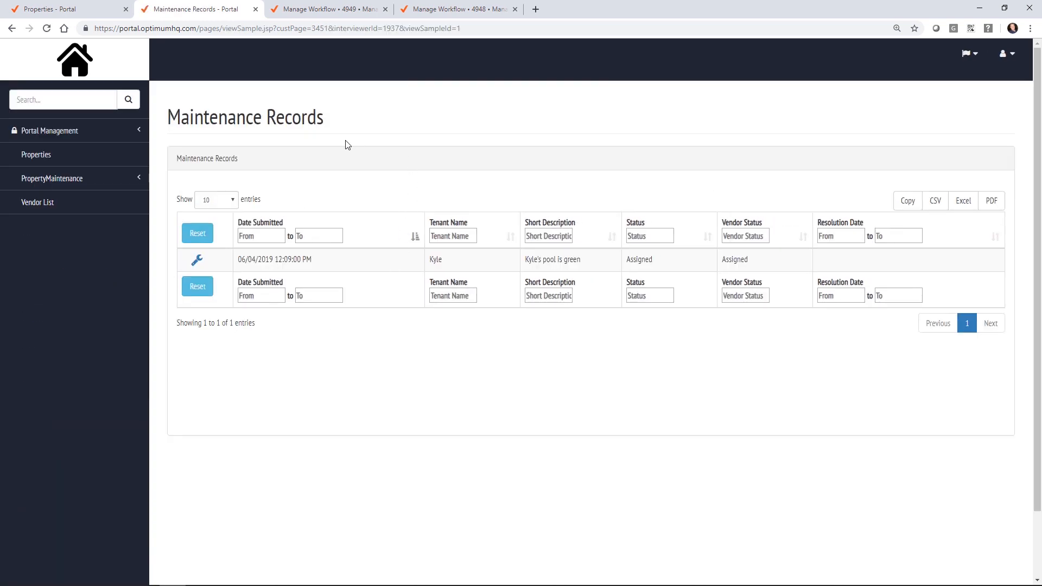
left_click_drag(579, 260, 531, 256)
double_click(757, 263)
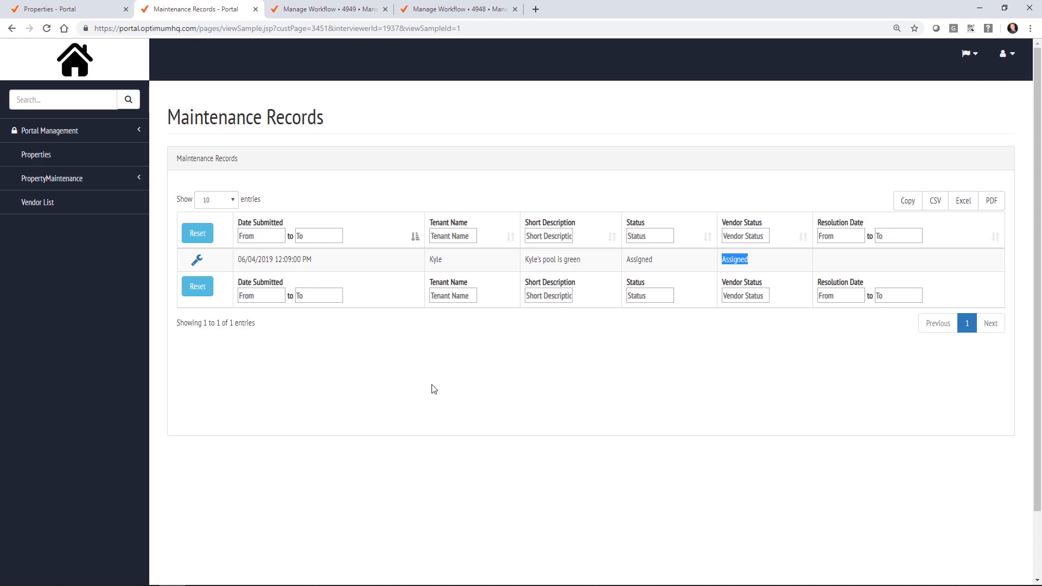